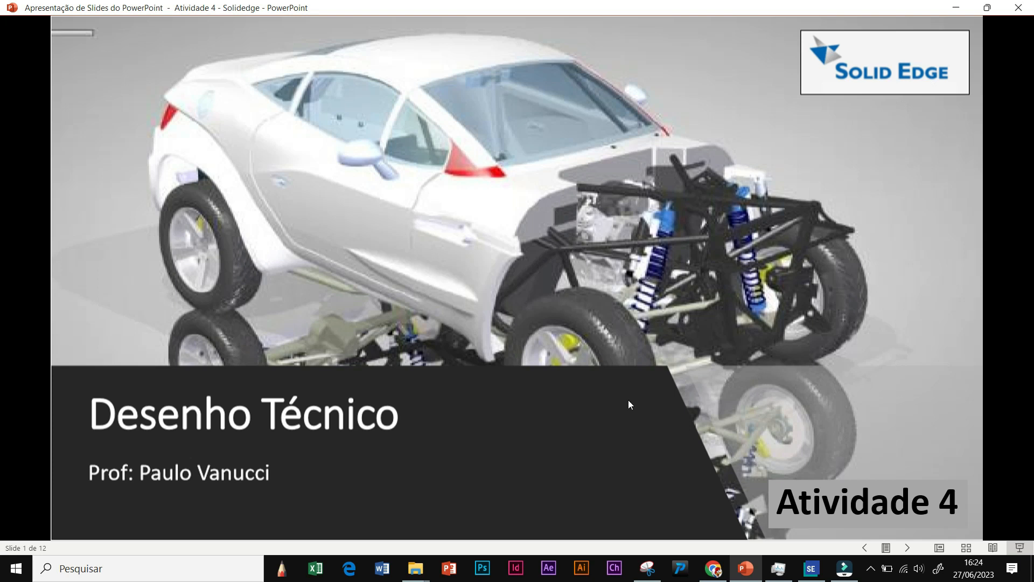
Step: Advance the slideshow to the Sweep example slide and switch to Solid Edge
click(454, 361)
click(506, 389)
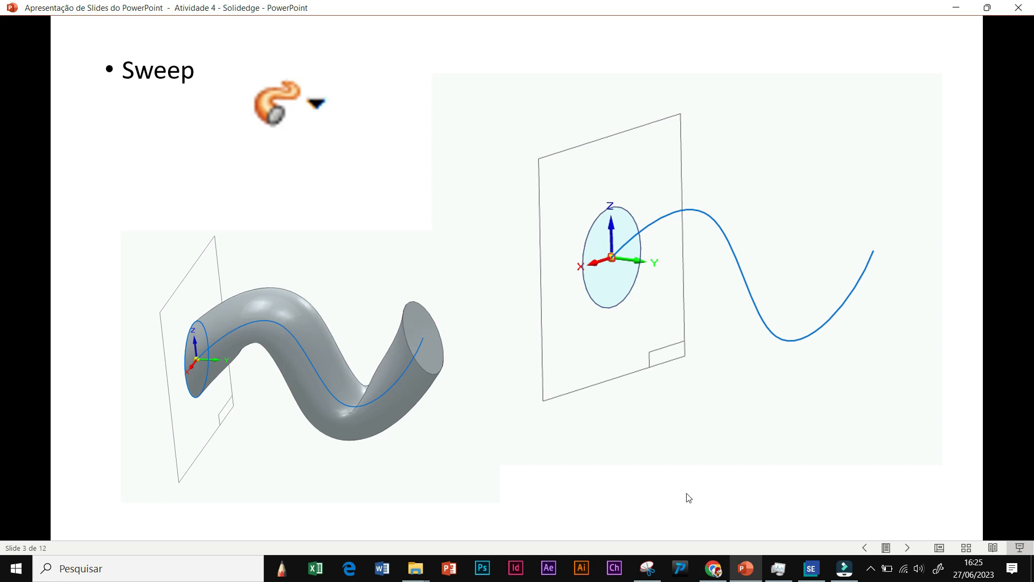
click(811, 567)
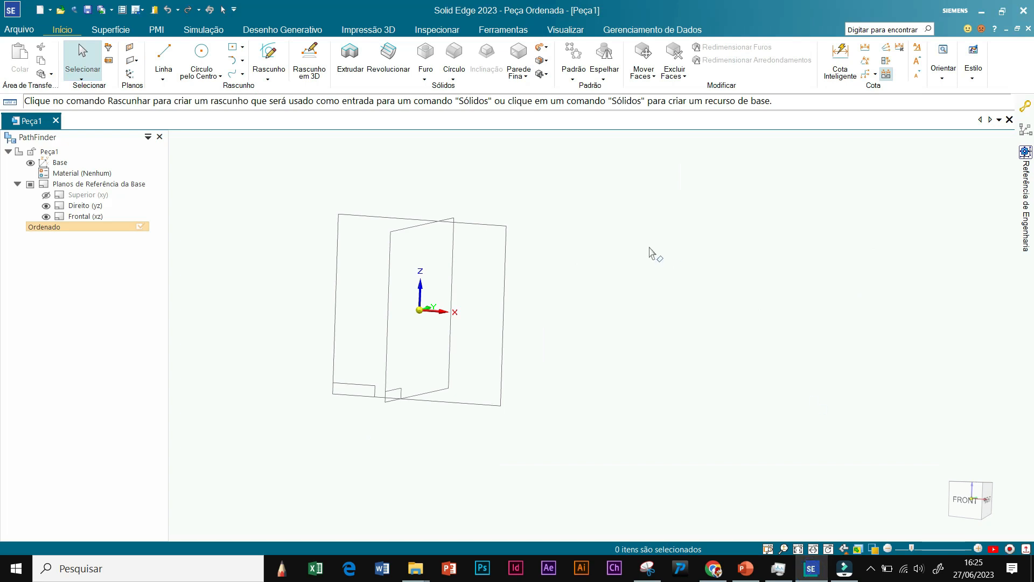
Step: Hide the Direito (yz) and Frontal (xz) reference planes and show both of them again
scroll(619, 264, down, 1)
scroll(399, 209, up, 1)
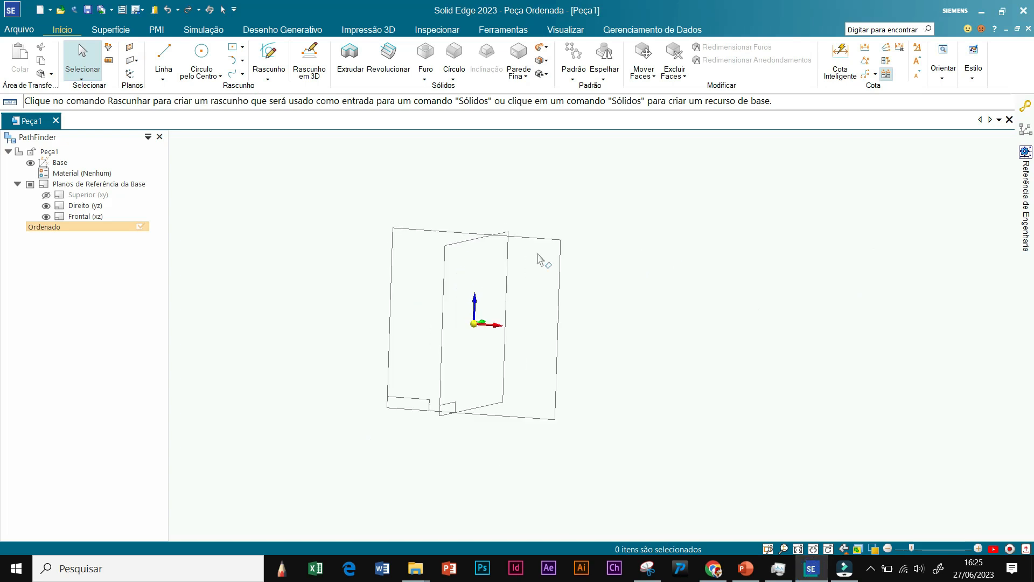
middle_drag(645, 262, 626, 285)
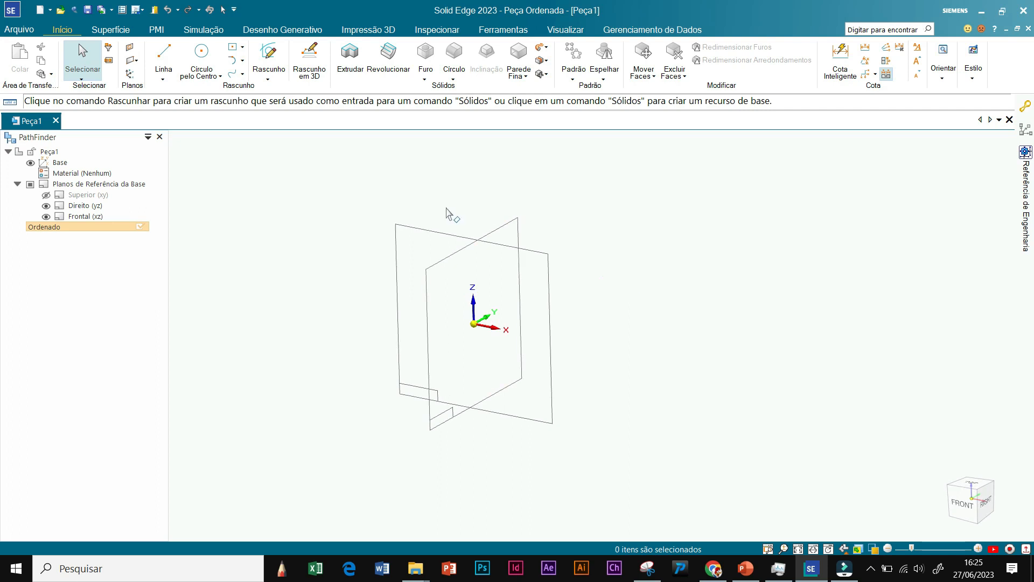
scroll(450, 210, up, 1)
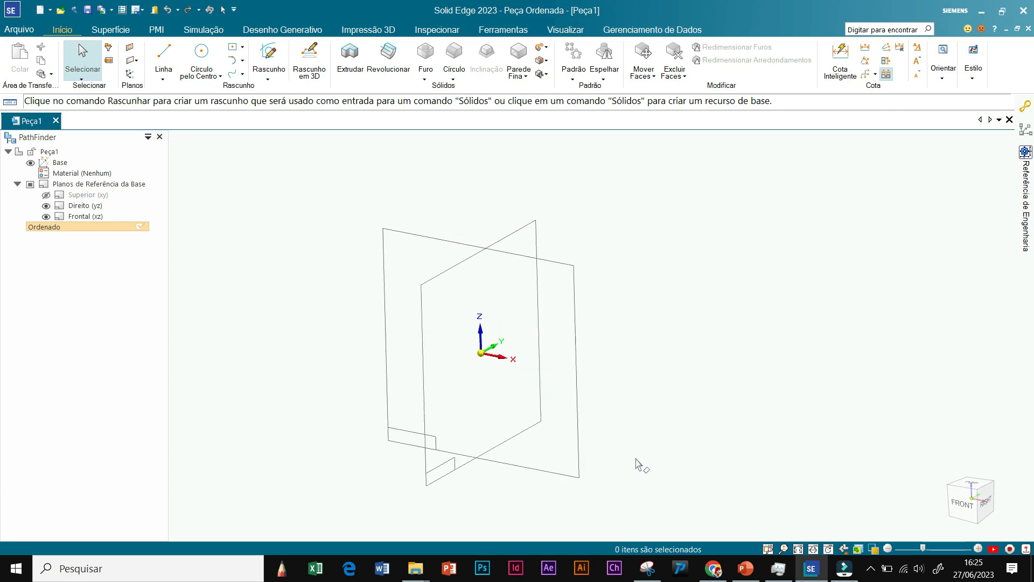
scroll(639, 462, down, 1)
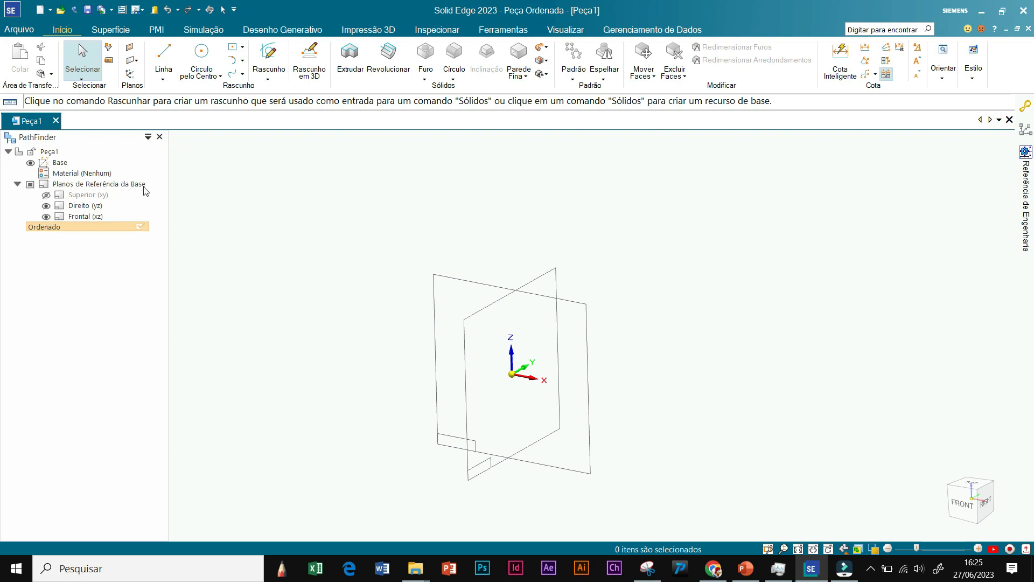
click(47, 206)
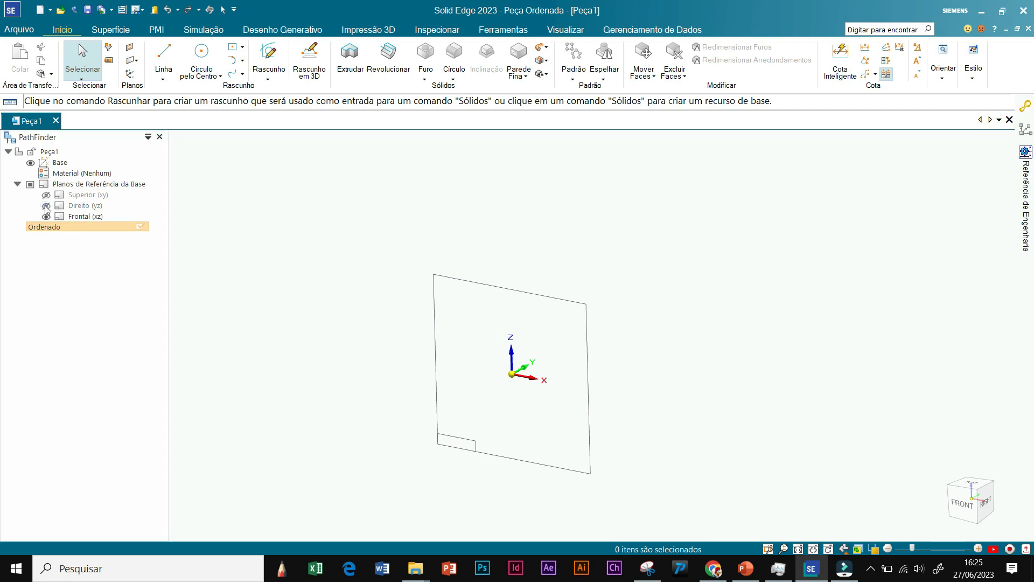
click(47, 217)
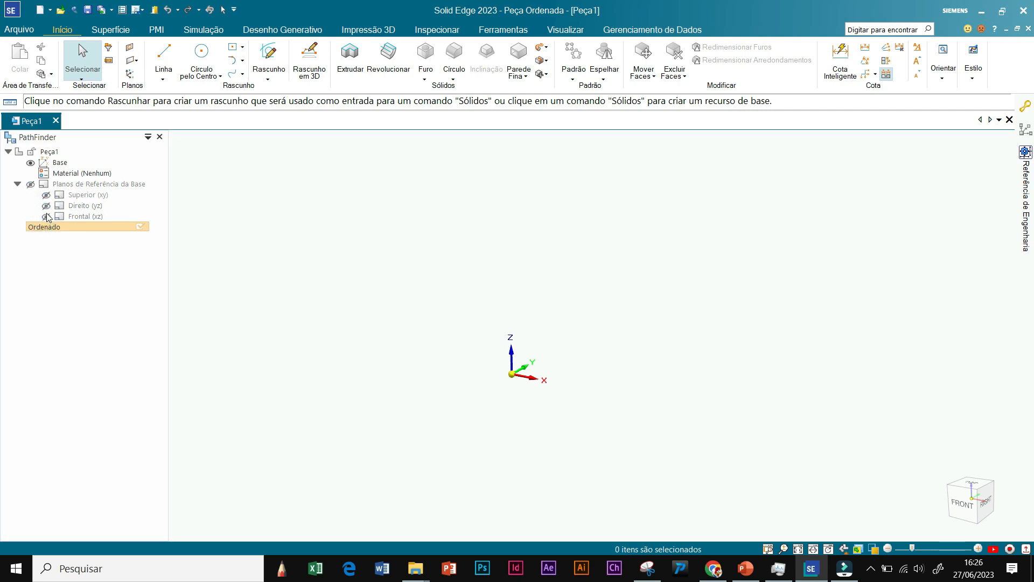
click(47, 207)
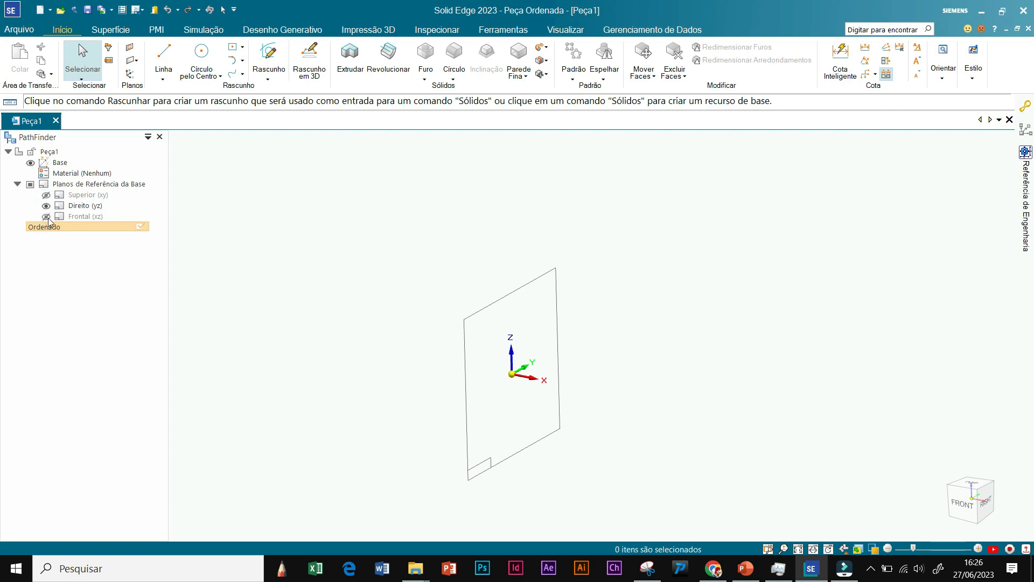
click(46, 216)
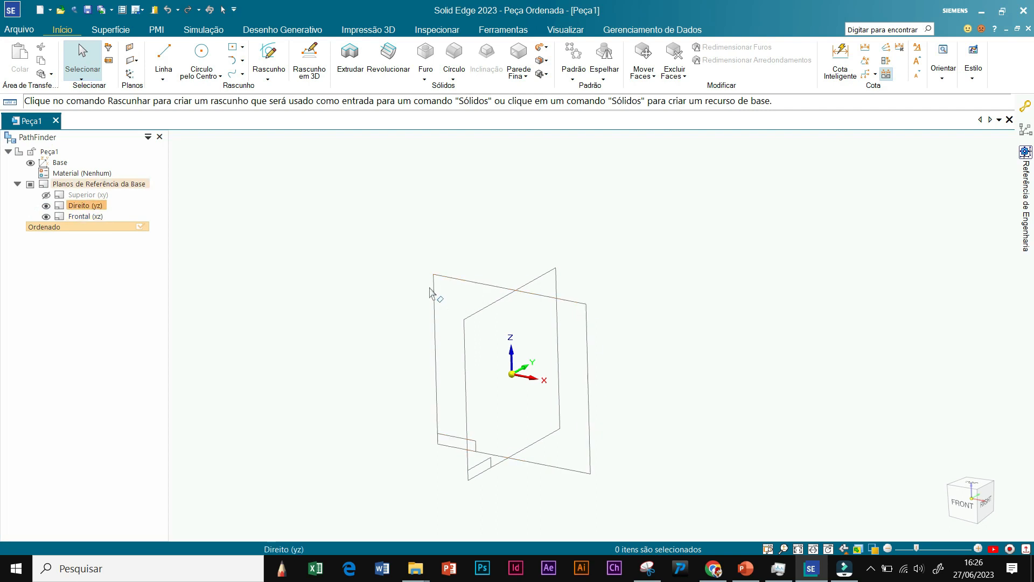
Step: Examine the base reference planes from the top and from several isometric orientations
middle_click(656, 295)
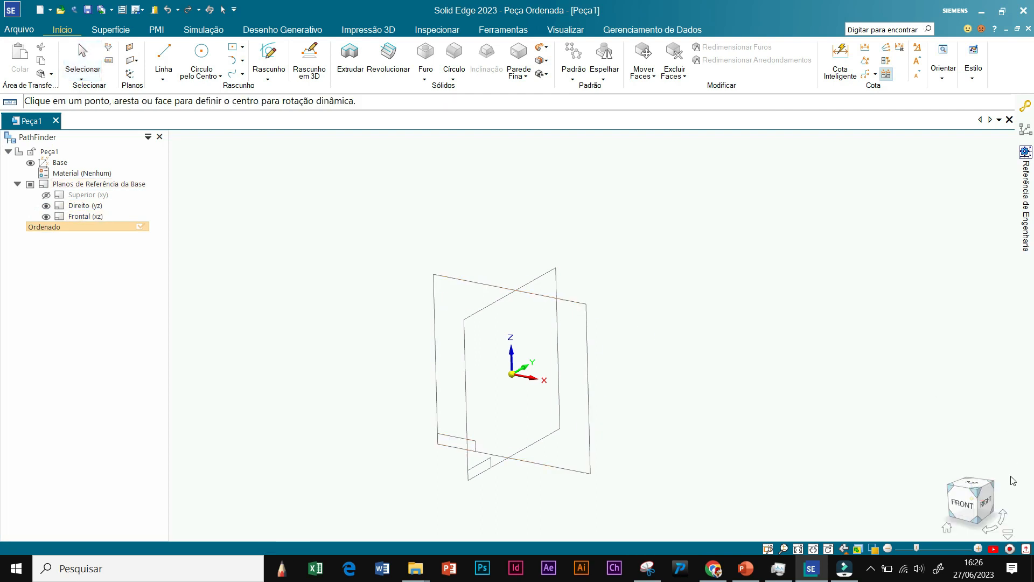
click(972, 484)
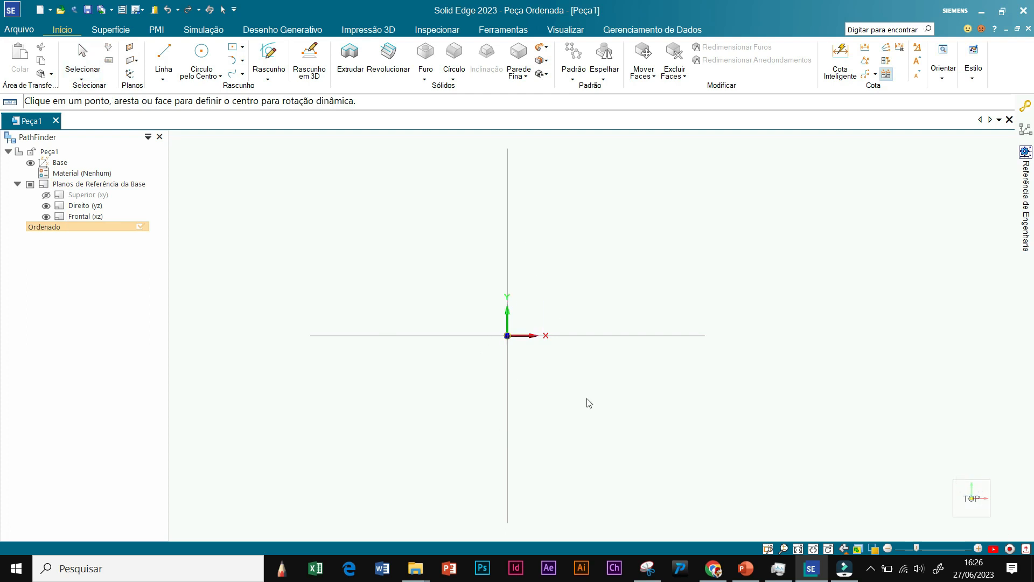
click(958, 486)
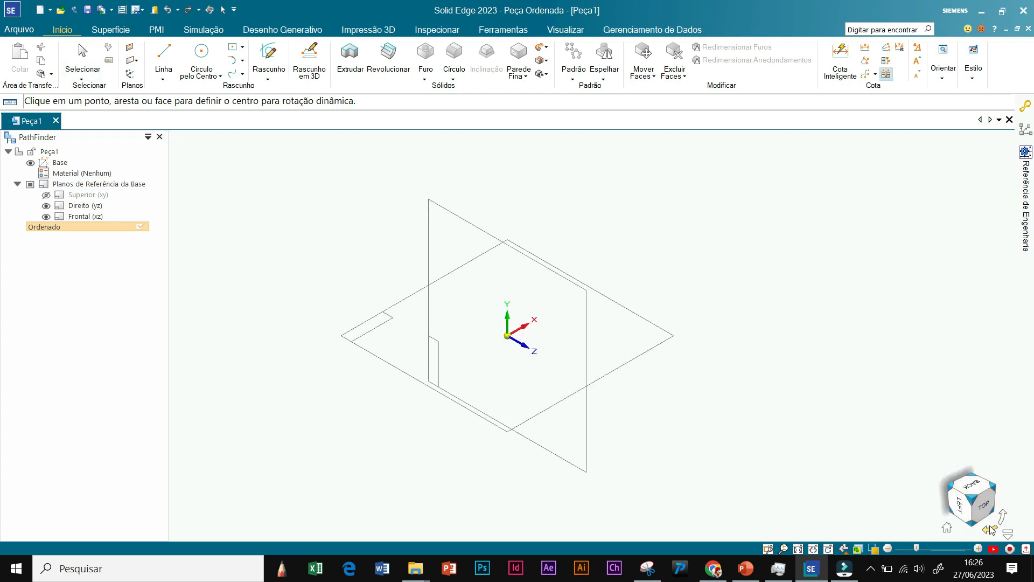
click(971, 521)
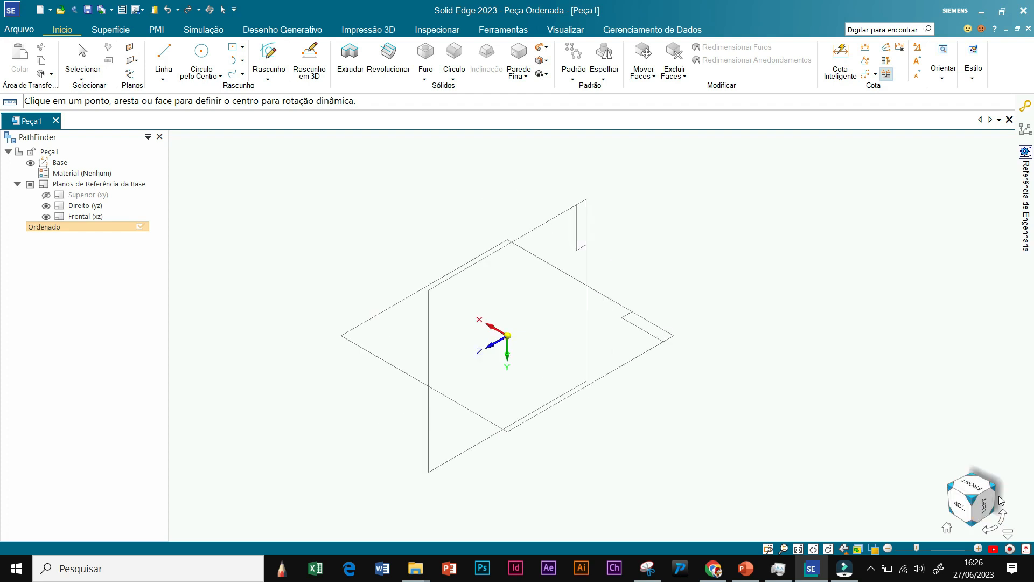
click(996, 513)
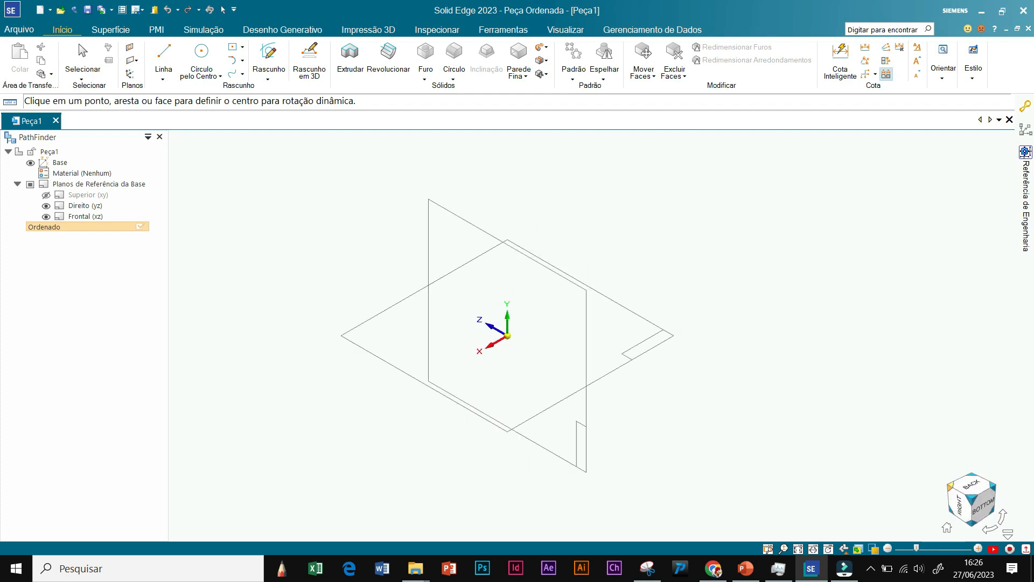
click(1003, 517)
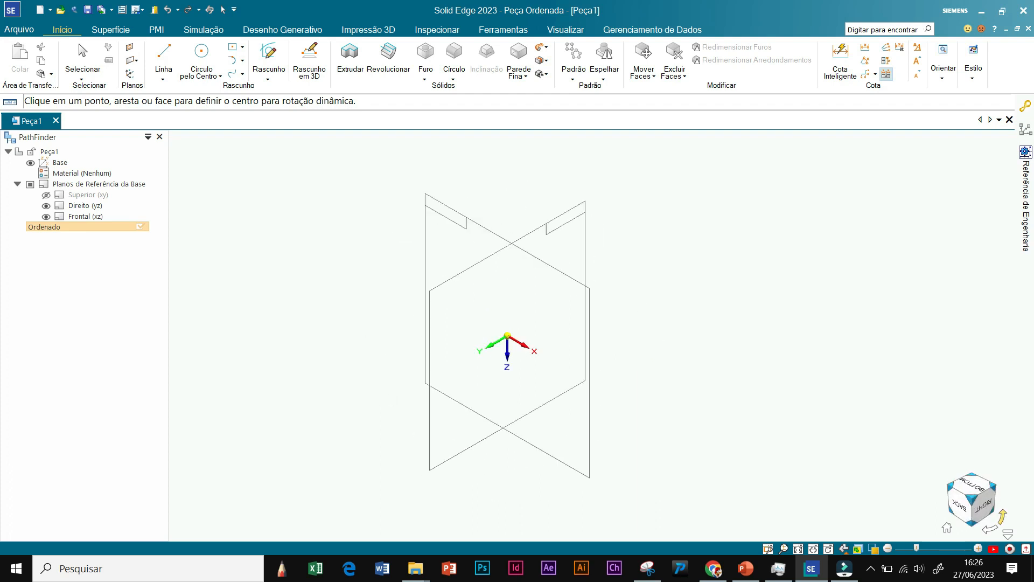
click(1004, 514)
scroll(736, 463, down, 3)
middle_drag(671, 470, 732, 291)
scroll(716, 476, up, 3)
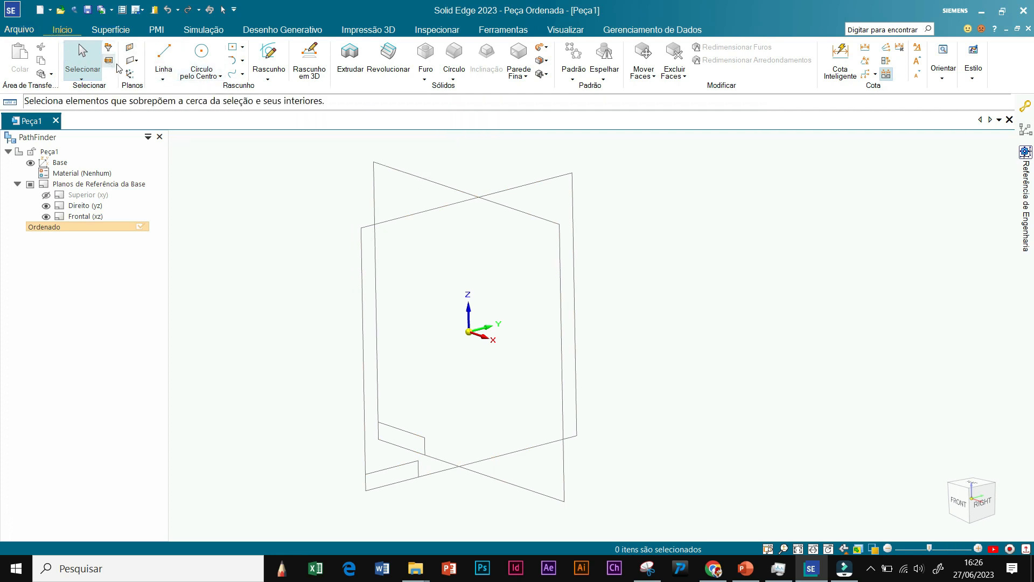
Step: Sketch a 20 mm diameter circle centred on the origin in the Direito (yz) plane, without saving the document
click(221, 79)
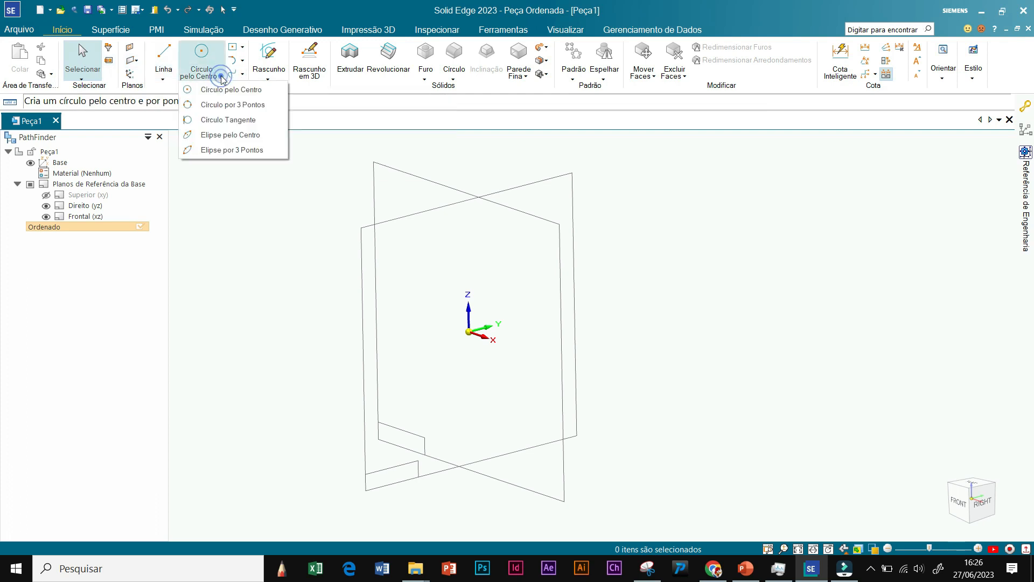
click(210, 89)
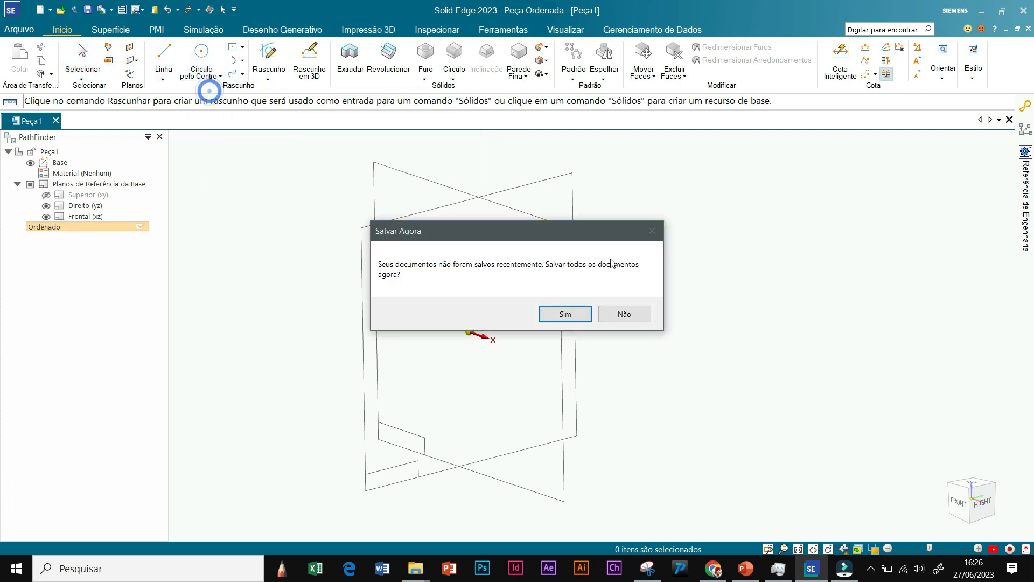
click(626, 315)
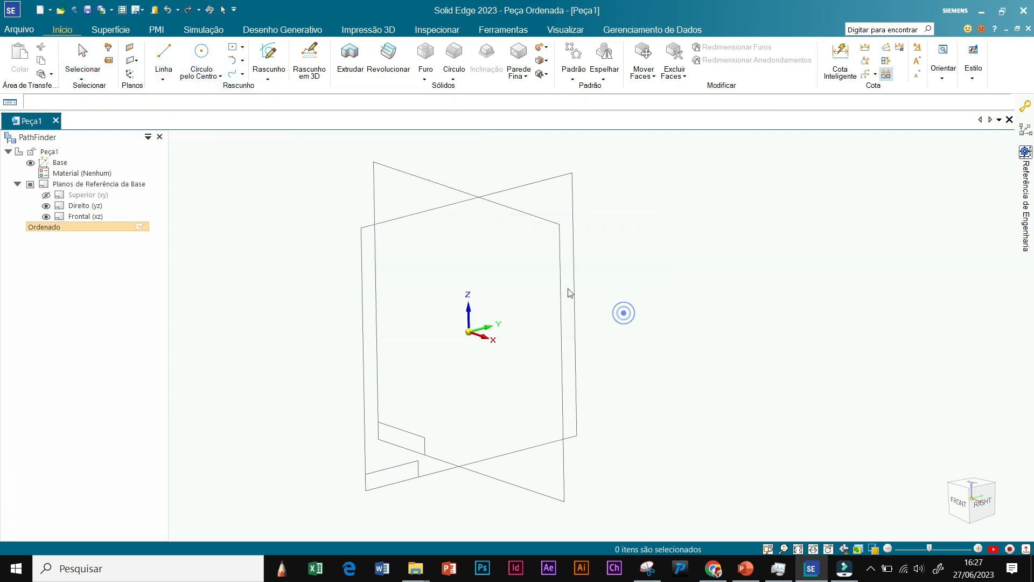
click(544, 186)
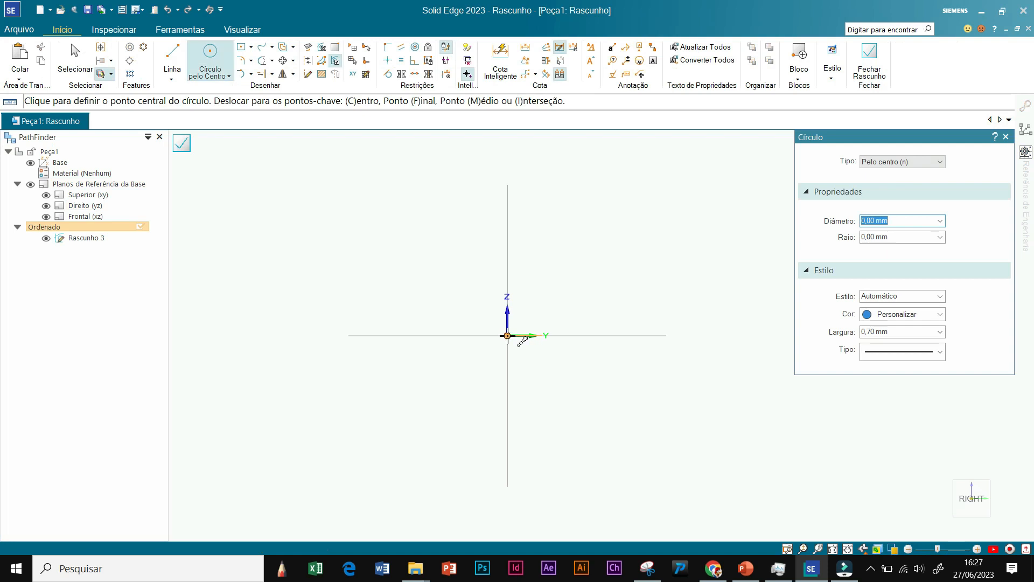
click(520, 339)
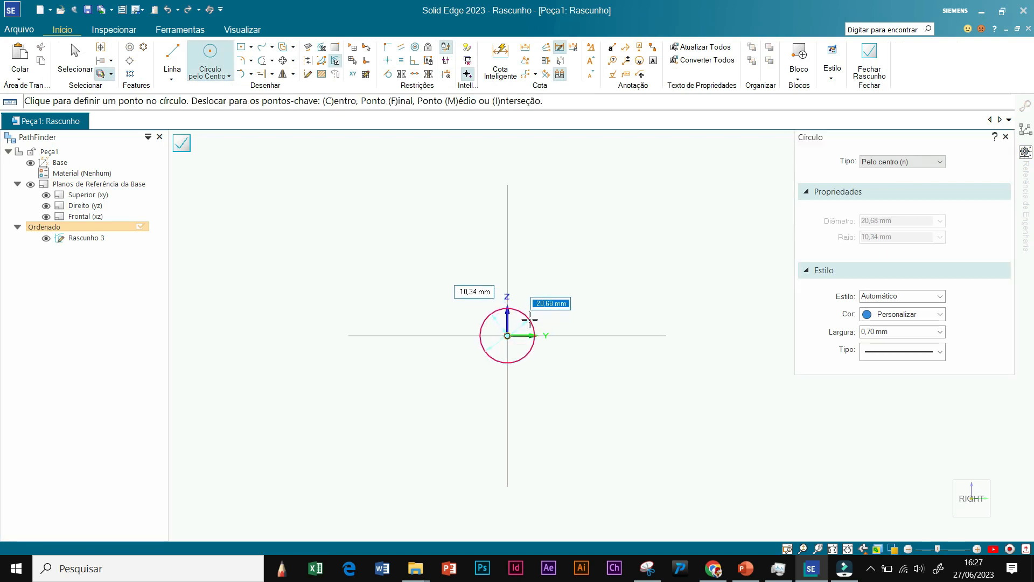
text(2)
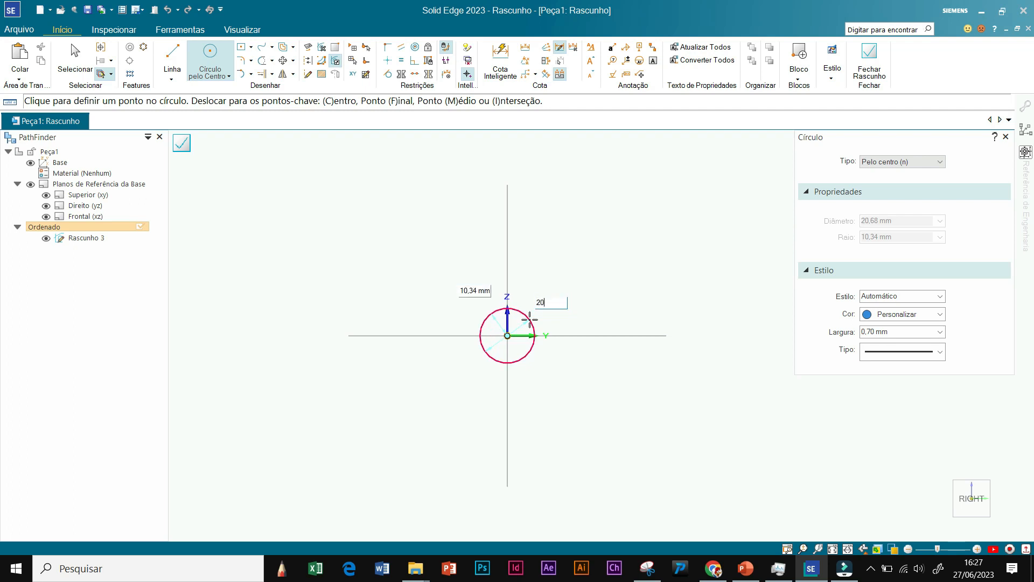
text(0)
key(Return)
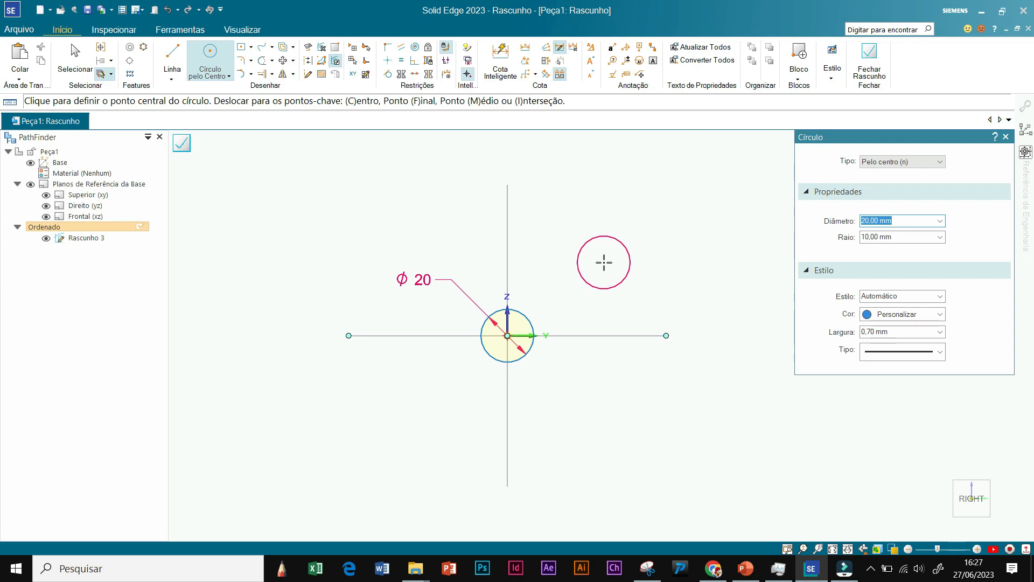
key(Escape)
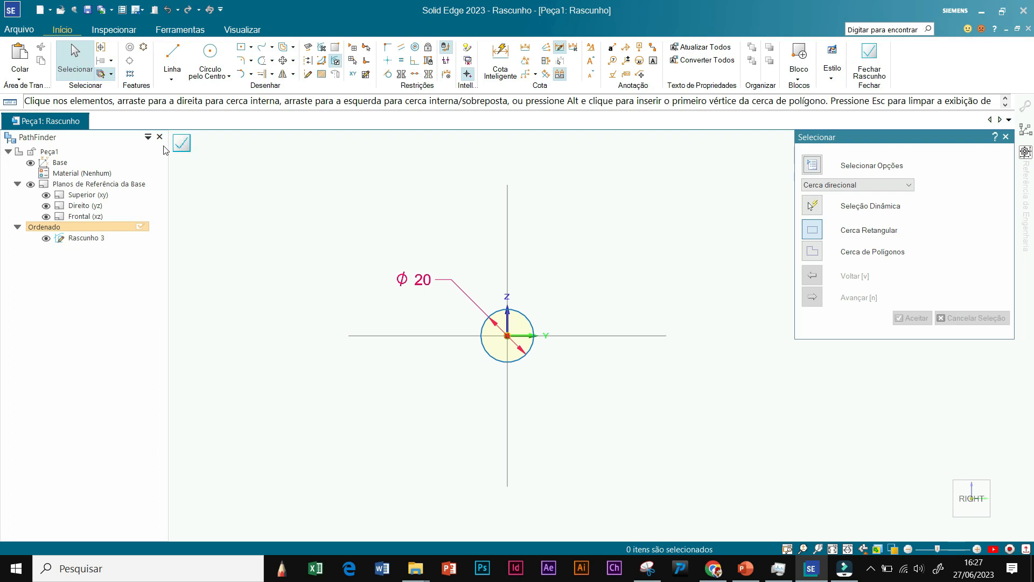
Step: Close the circle's profile sketch and conclude the sketch feature
click(183, 145)
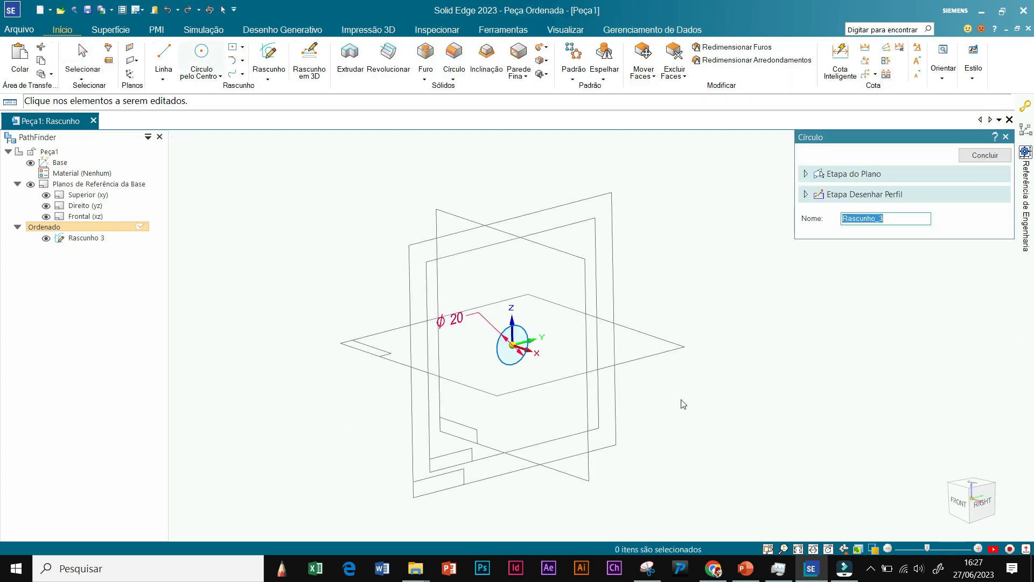
middle_drag(679, 406, 713, 422)
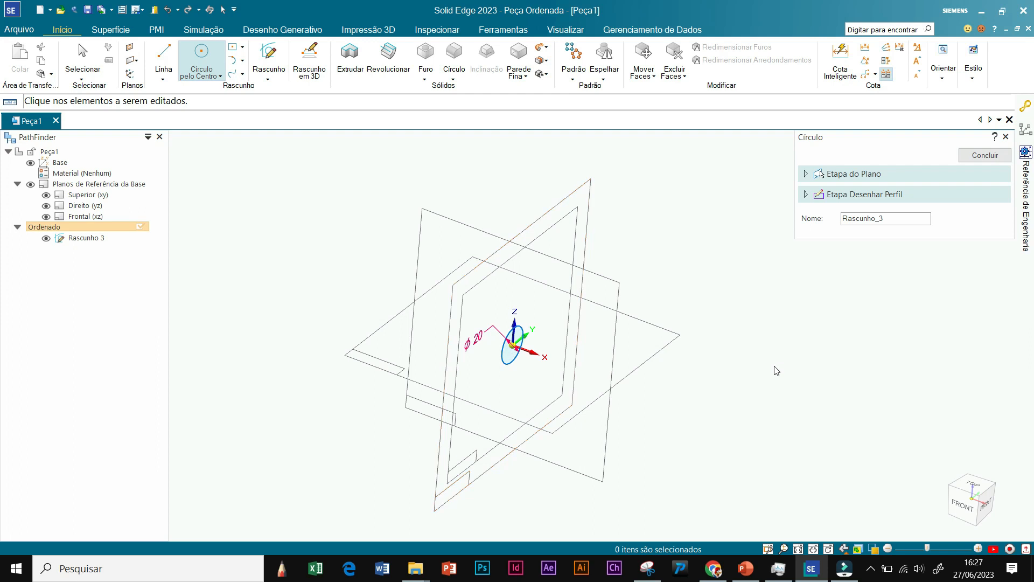
scroll(768, 375, down, 1)
scroll(768, 375, up, 1)
click(617, 285)
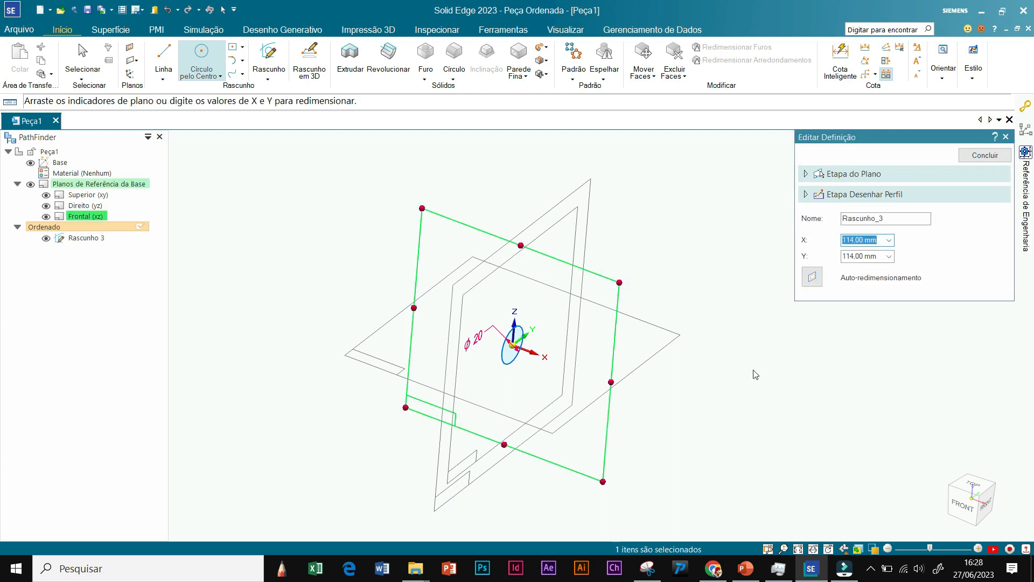
click(717, 240)
click(994, 155)
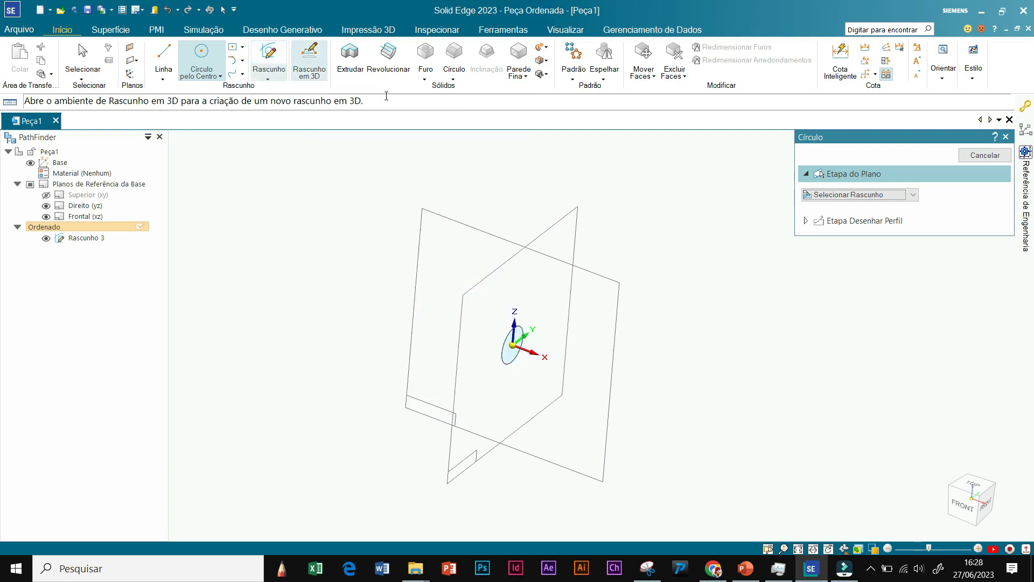
Step: Start a new sketch on the Frontal (xz) reference plane, perpendicular to the circle's plane
click(243, 78)
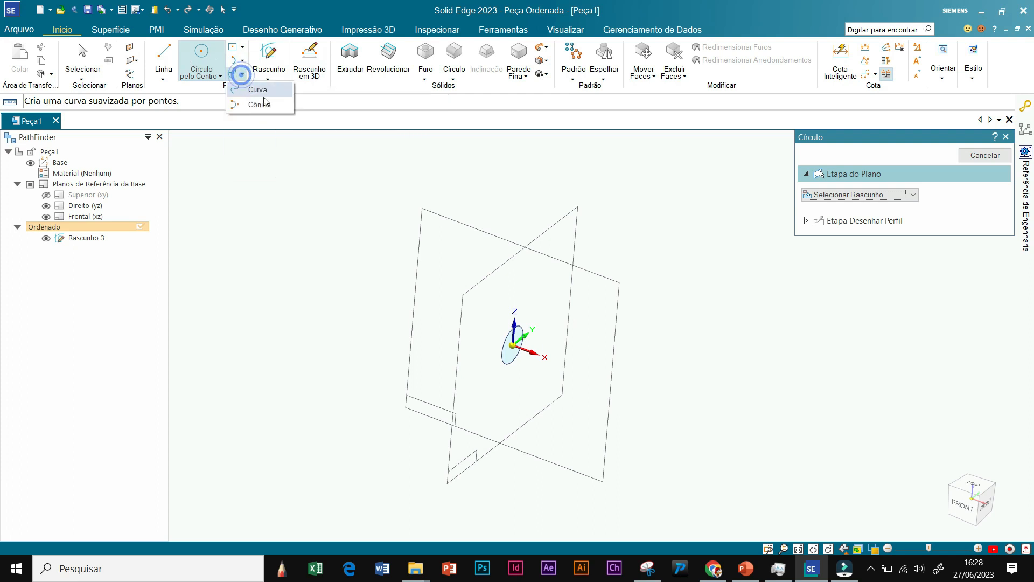
click(242, 79)
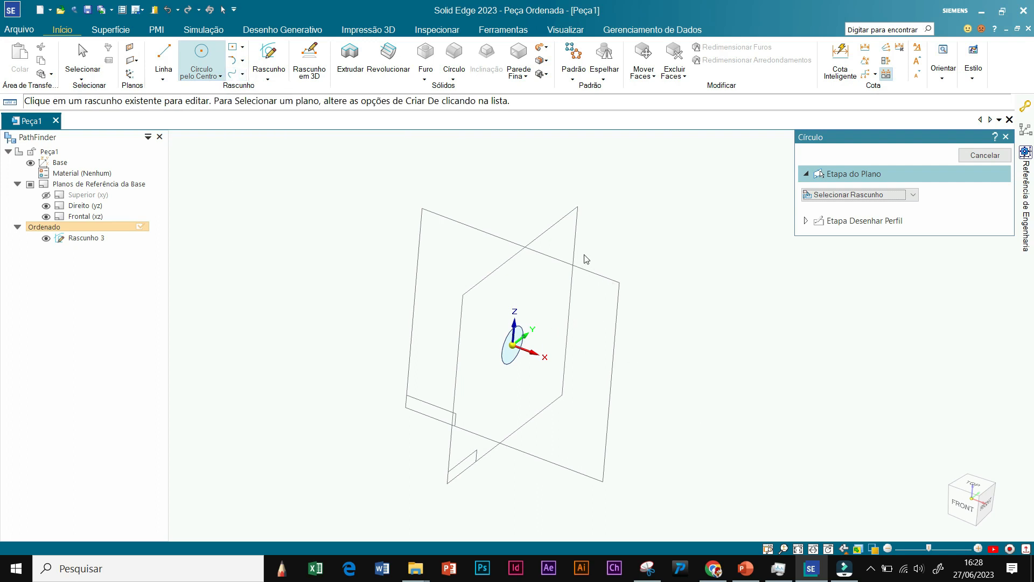
click(270, 55)
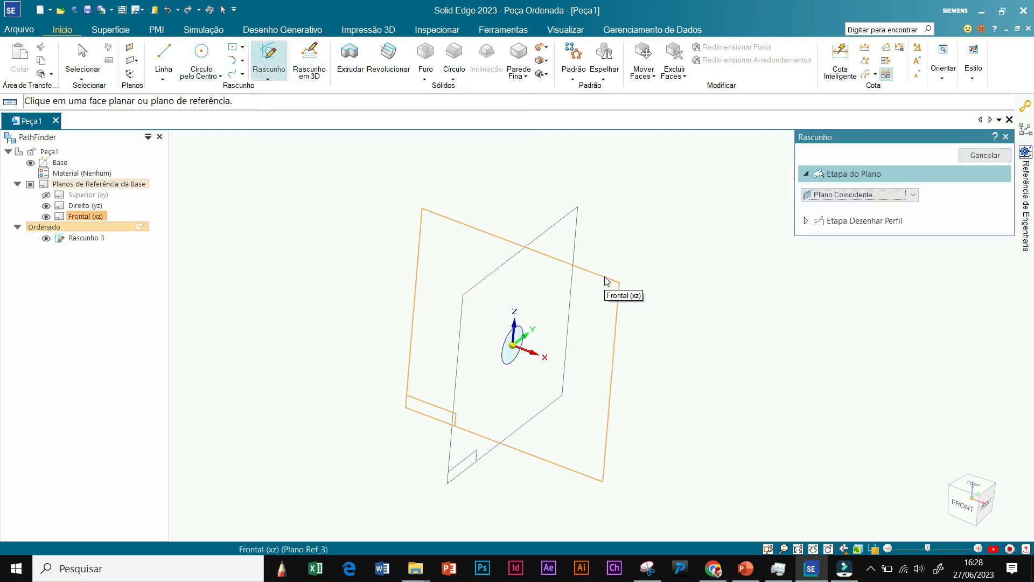
click(607, 281)
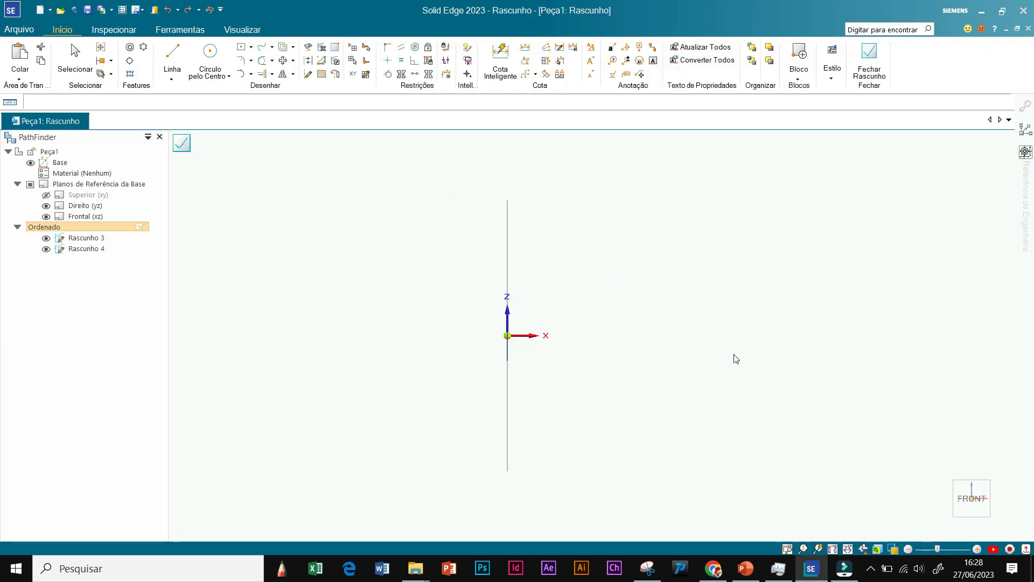
Step: Examine how the circle sits relative to the Frontal (xz) sketch plane, ending in the front view
key(l)
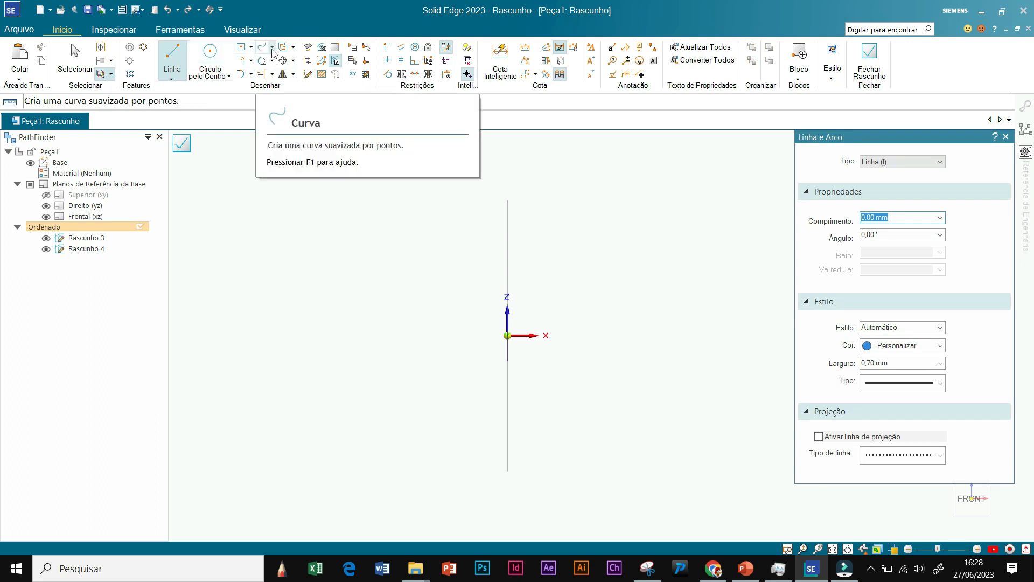
scroll(735, 353, up, 1)
scroll(751, 321, up, 1)
scroll(706, 323, down, 1)
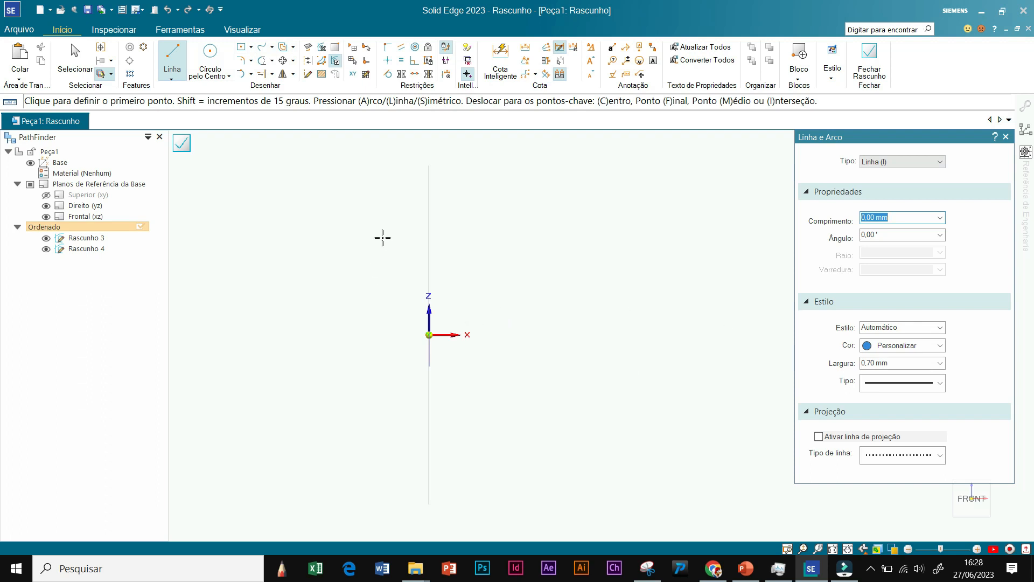
mouse_move(589, 280)
middle_down()
mouse_move(552, 282)
mouse_move(605, 277)
mouse_move(589, 284)
middle_up()
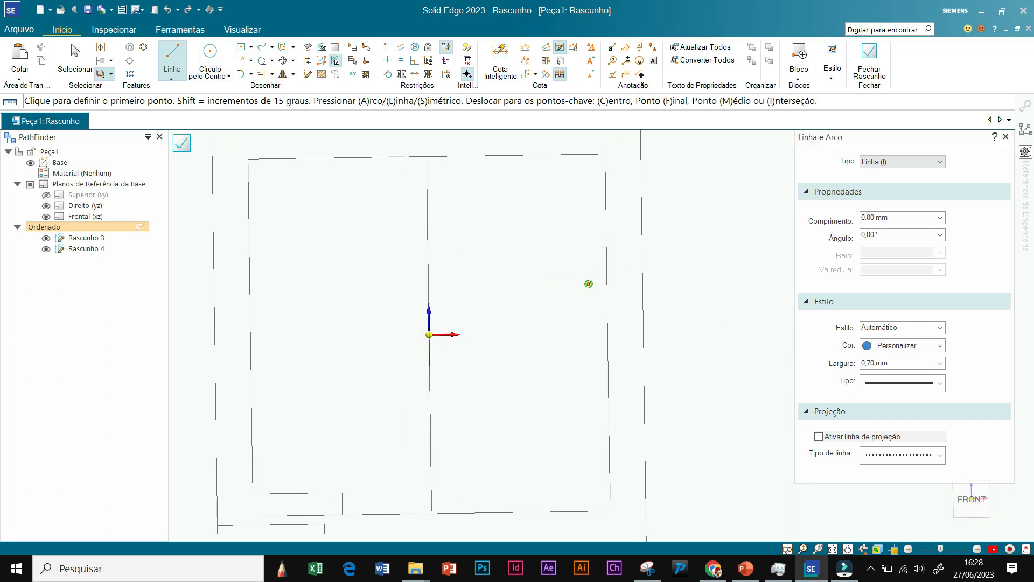
middle_drag(612, 365, 699, 334)
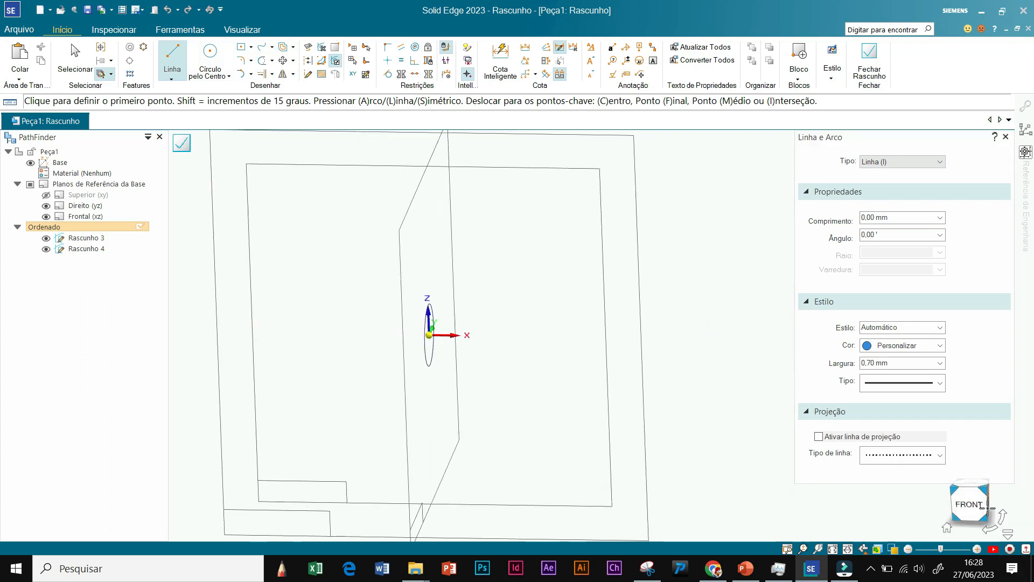
click(976, 504)
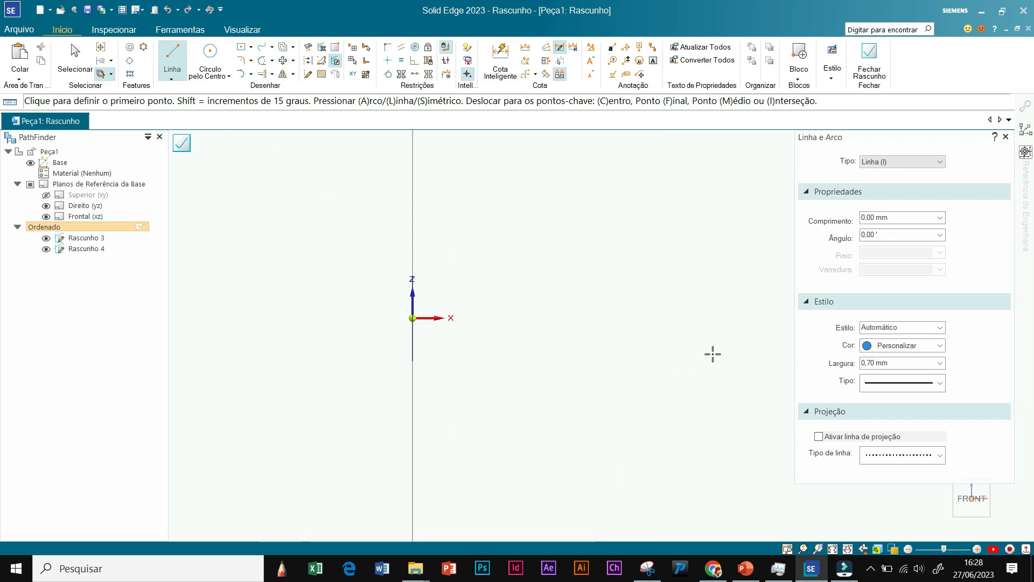
Step: Draw an open three-point curve from the origin, arching upward and ending below the X axis on its positive side
click(263, 47)
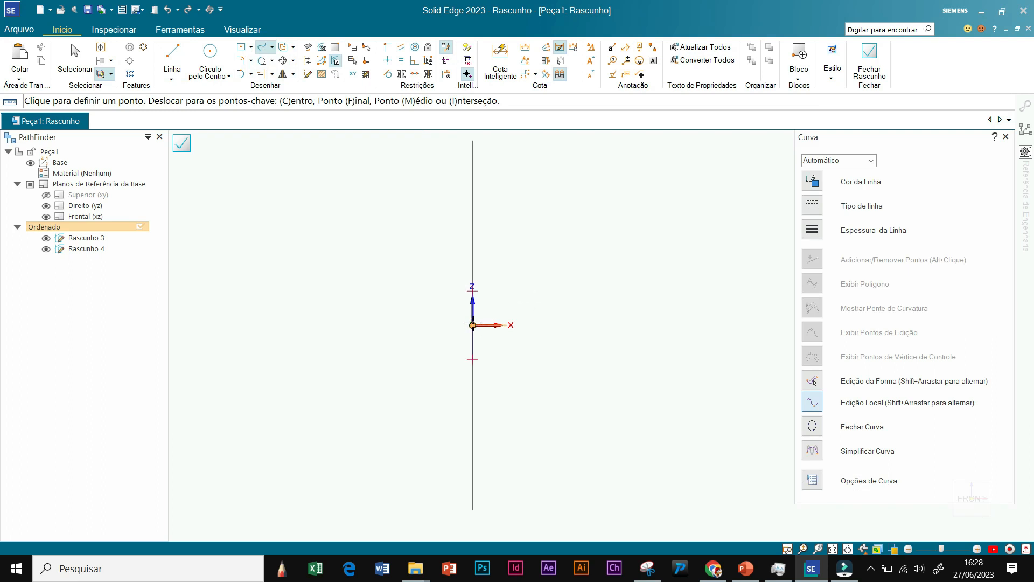
click(472, 324)
click(473, 325)
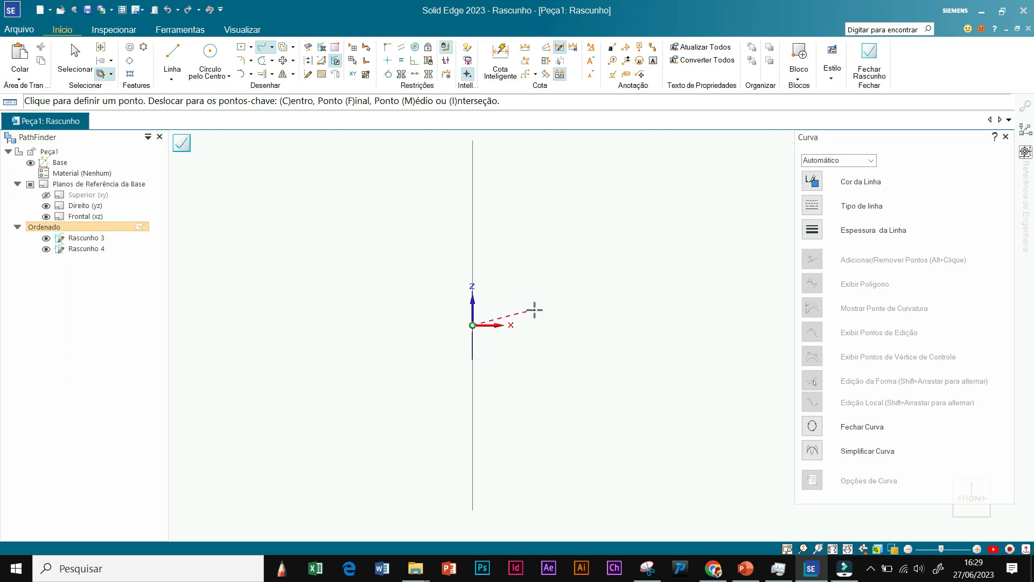
click(535, 309)
mouse_move(592, 343)
mouse_down()
mouse_move(641, 330)
mouse_move(695, 262)
mouse_up()
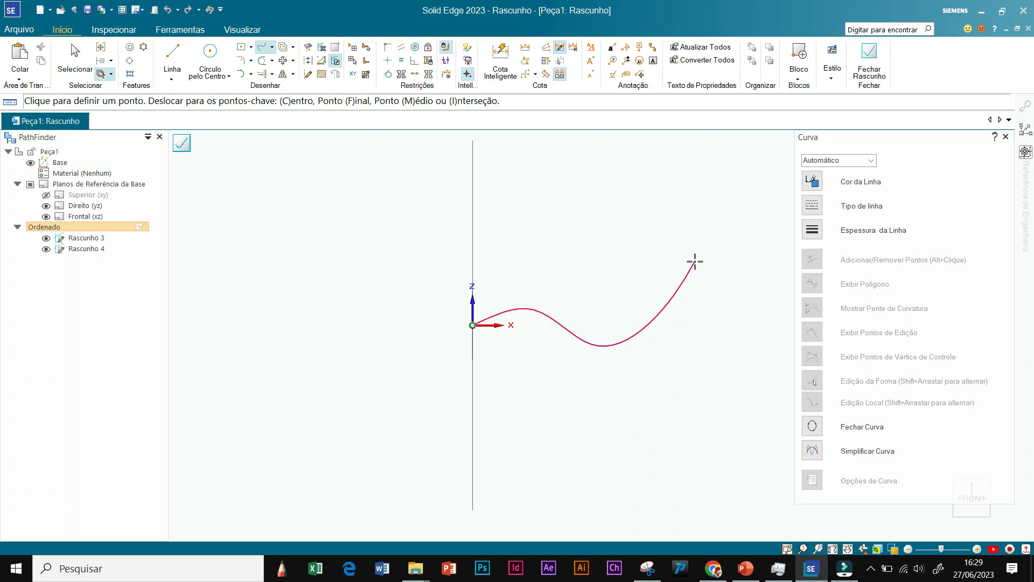
drag(695, 262, 694, 262)
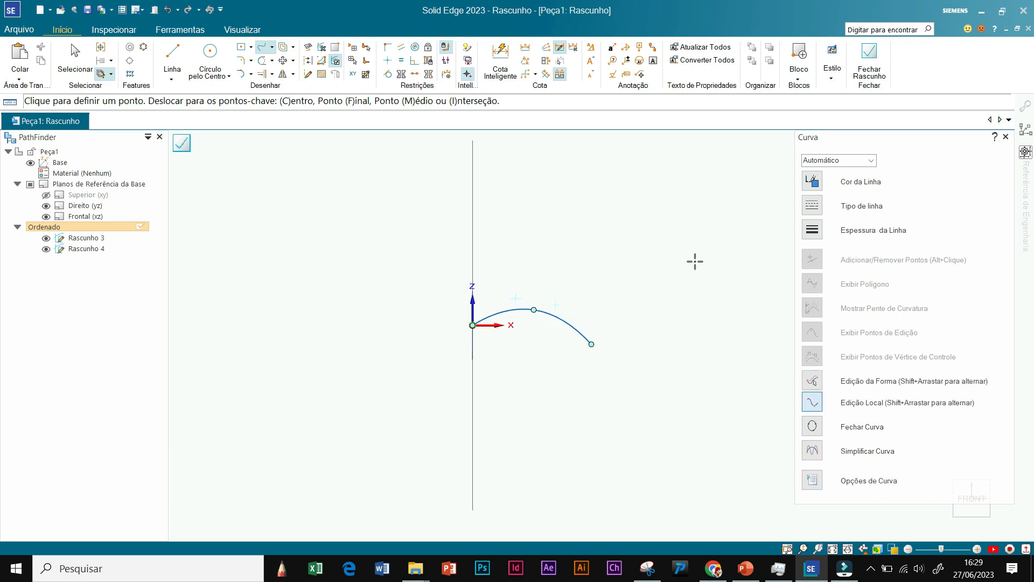
scroll(596, 356, up, 3)
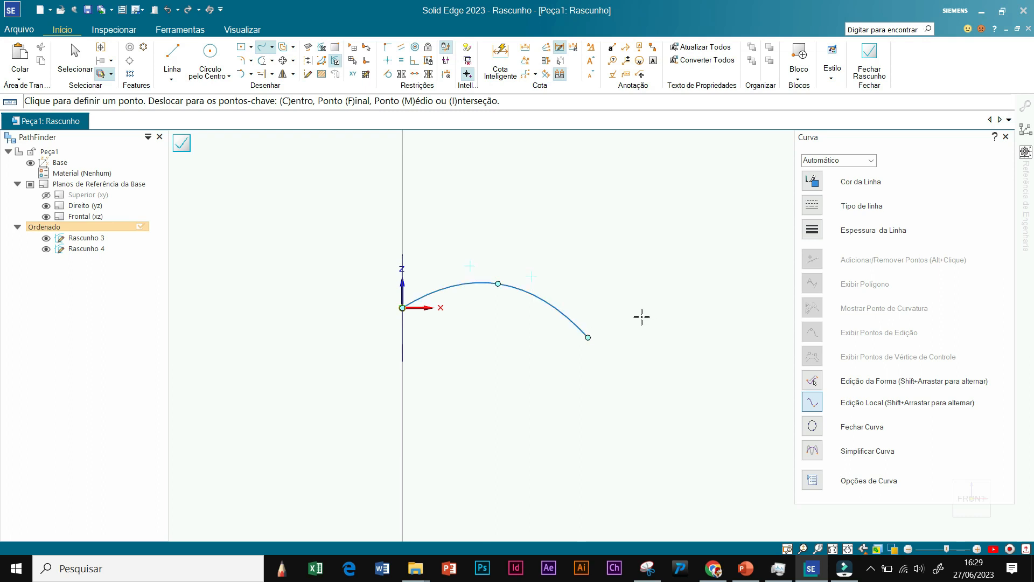
key(Escape)
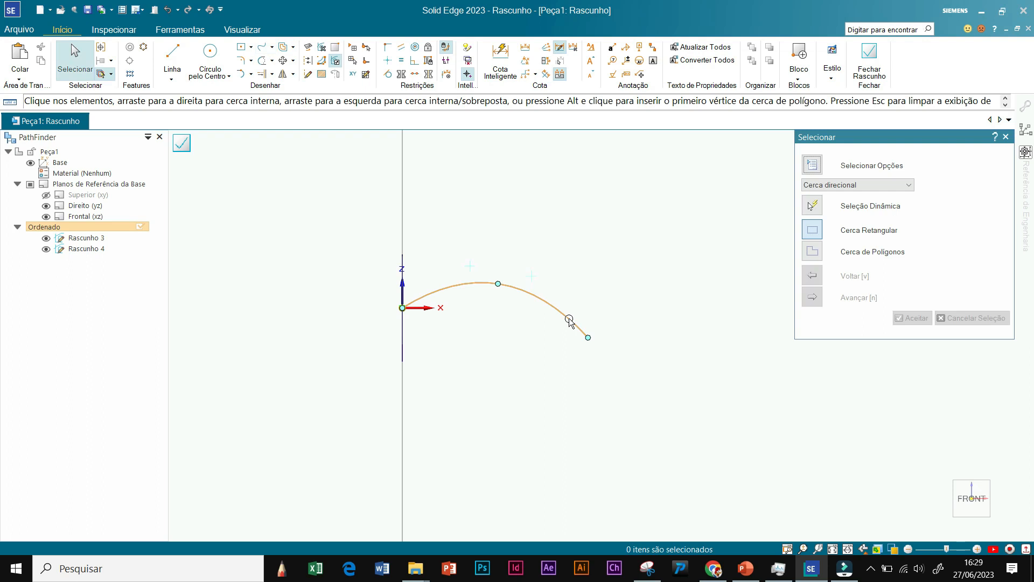
Step: Reshape the path curve by repositioning its two control vertices and moving its free end lower and farther out along X
click(569, 321)
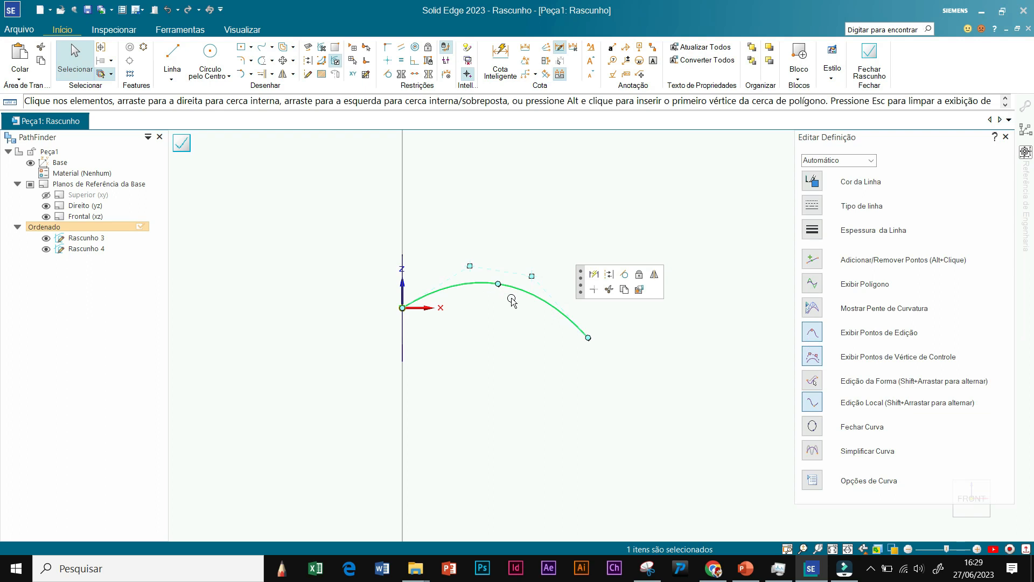
drag(533, 276, 548, 233)
mouse_move(469, 266)
mouse_down()
mouse_move(462, 244)
mouse_move(483, 277)
mouse_up()
drag(590, 341, 583, 390)
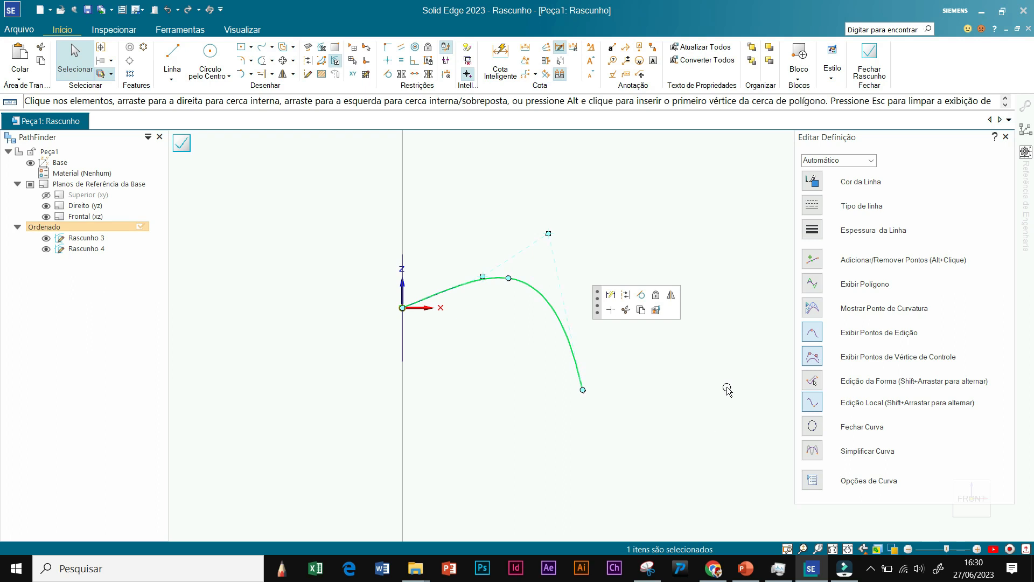
drag(584, 389, 654, 375)
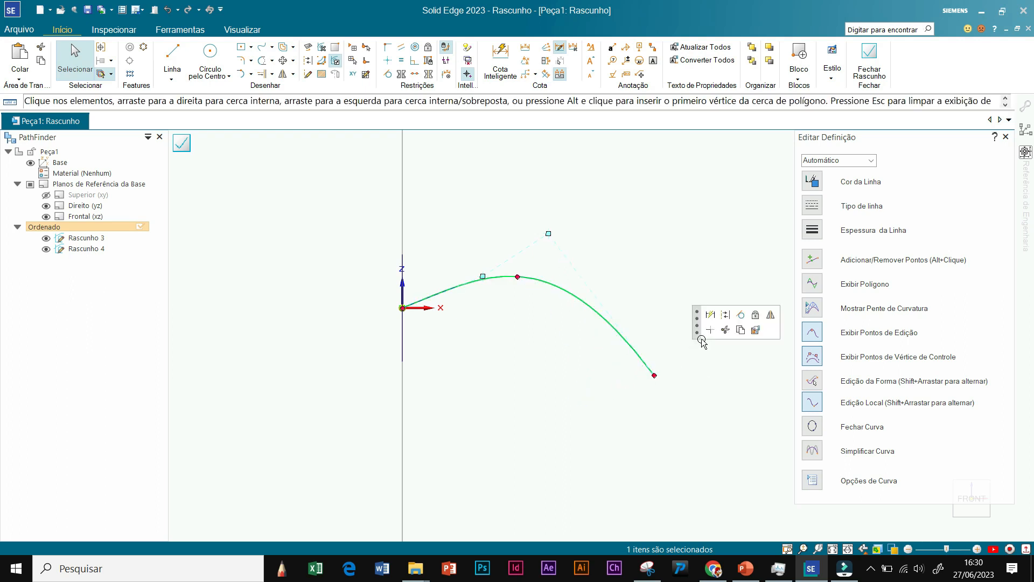
click(698, 372)
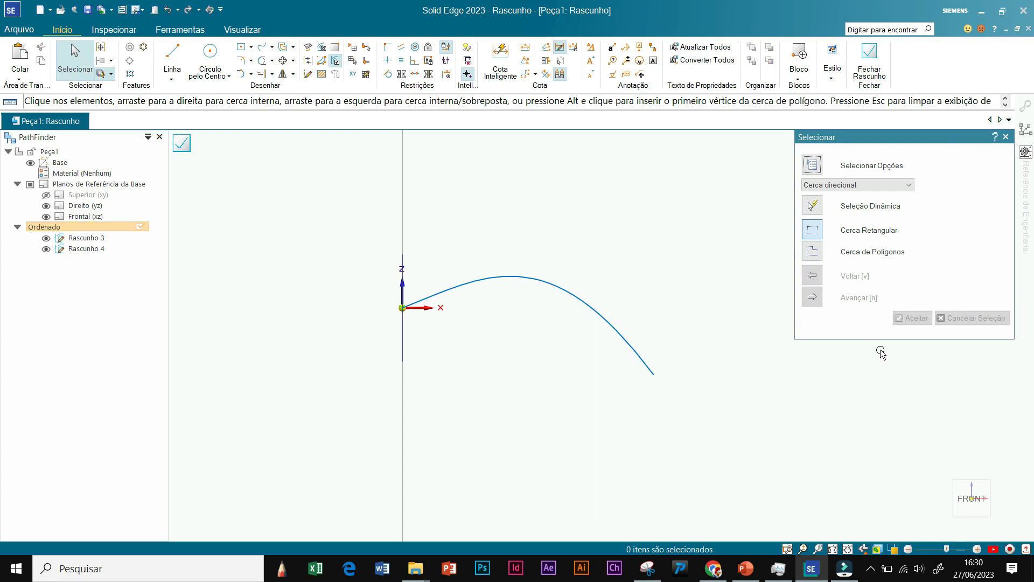
Step: Close the path curve's sketch and conclude the sketch feature
click(182, 143)
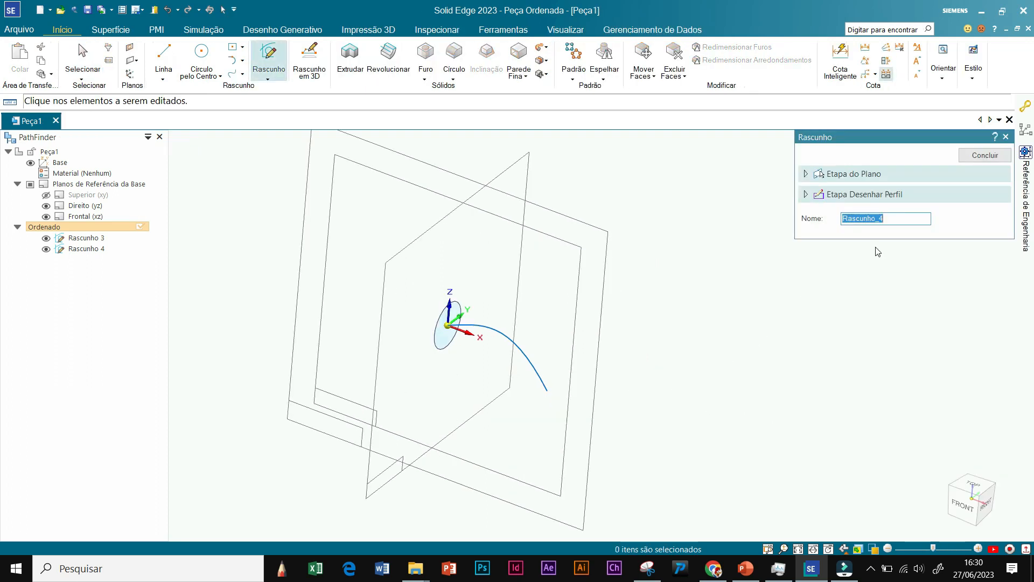
click(984, 156)
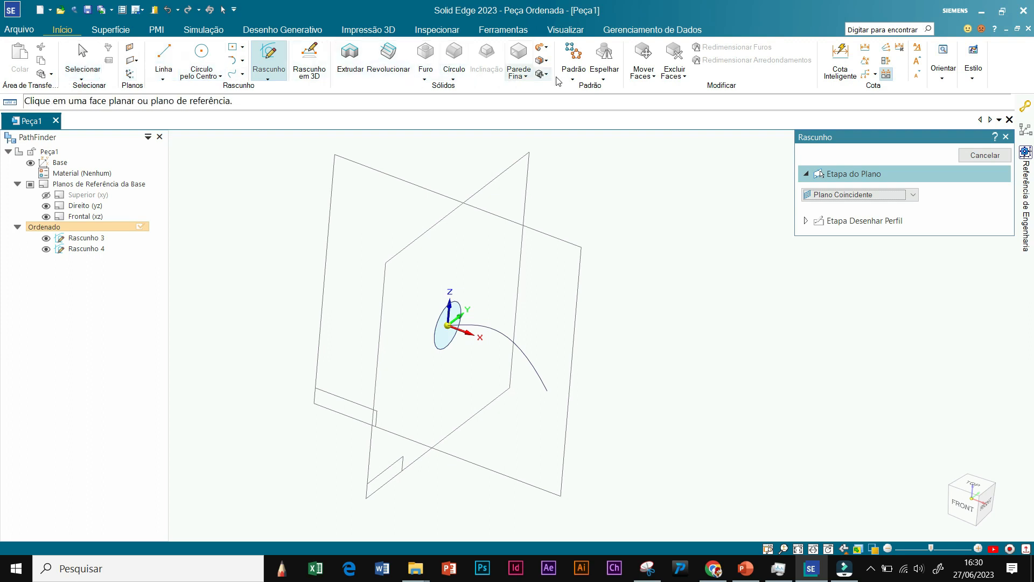
Step: Start the Varredura (sweep protrusion) command and dismiss its options dialog
click(547, 51)
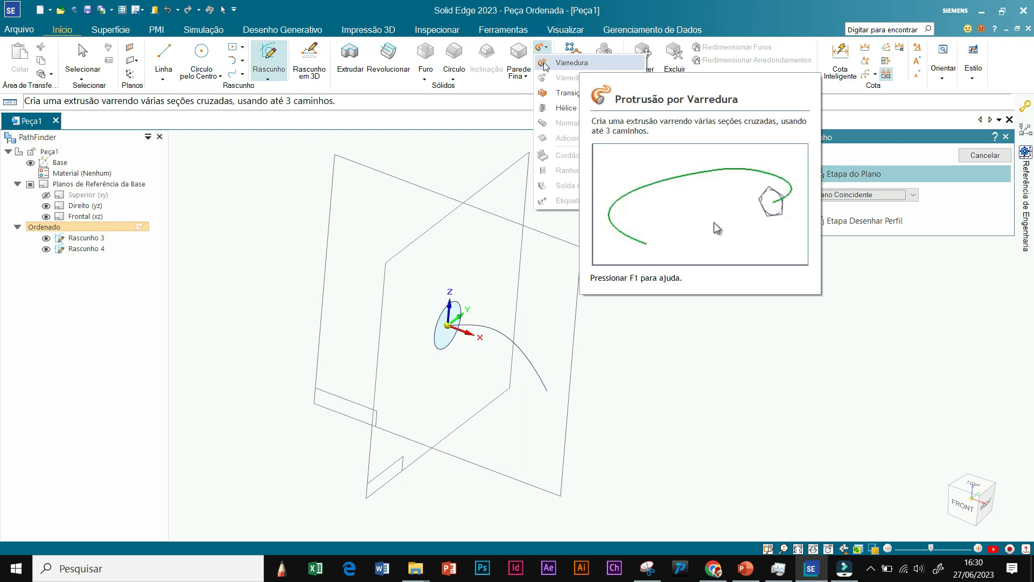
click(452, 93)
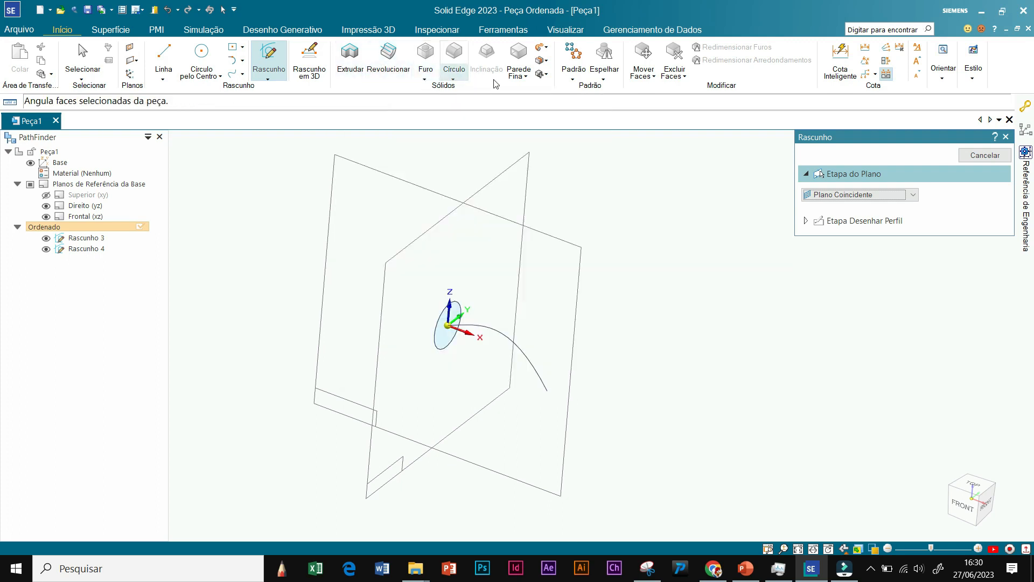
click(548, 49)
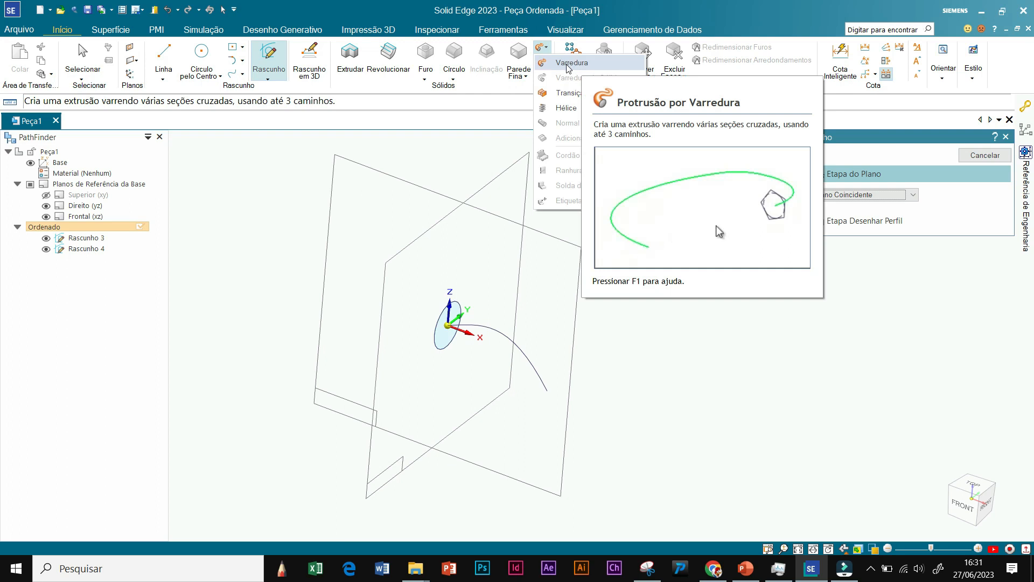
click(569, 63)
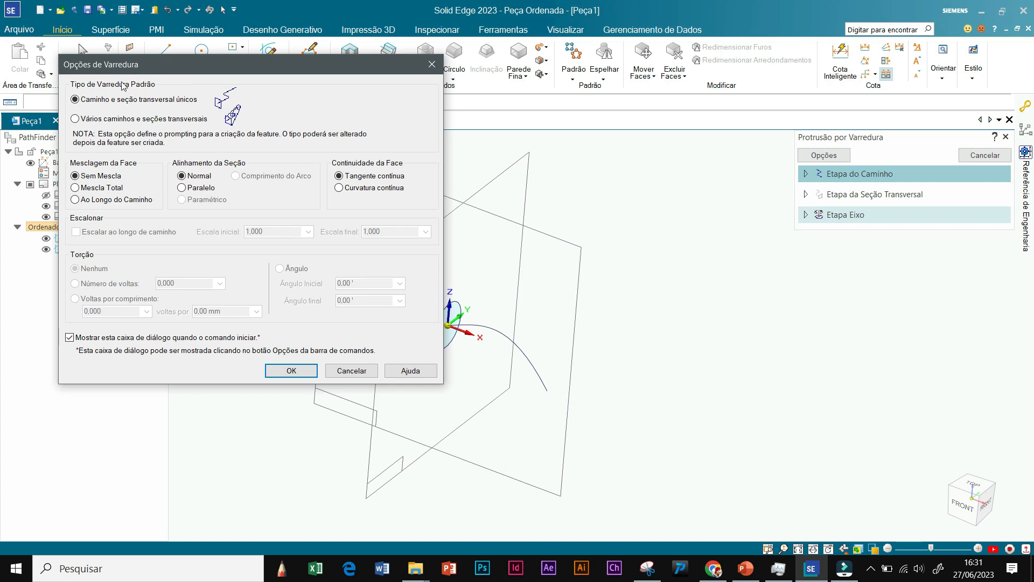
click(432, 66)
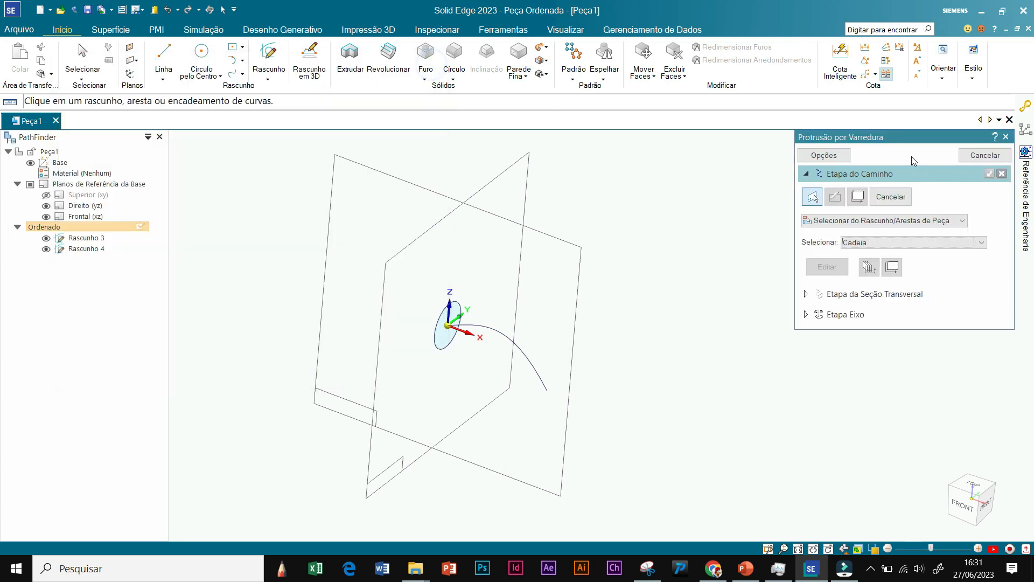
Step: Move the Protrusão por Varredura command window beside the PathFinder and try different widths and heights for it
drag(904, 136, 724, 162)
drag(658, 165, 283, 147)
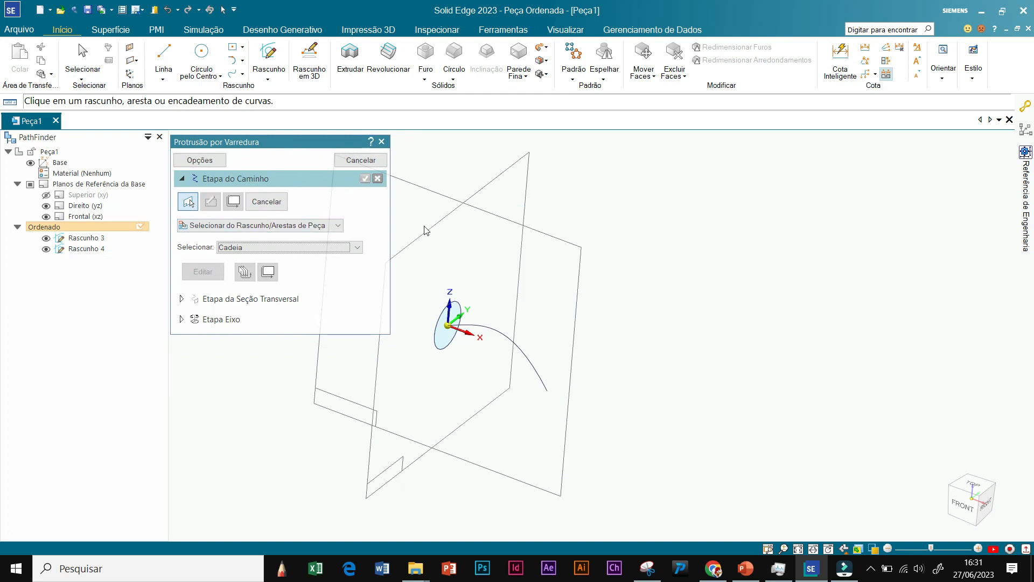
drag(389, 225, 753, 225)
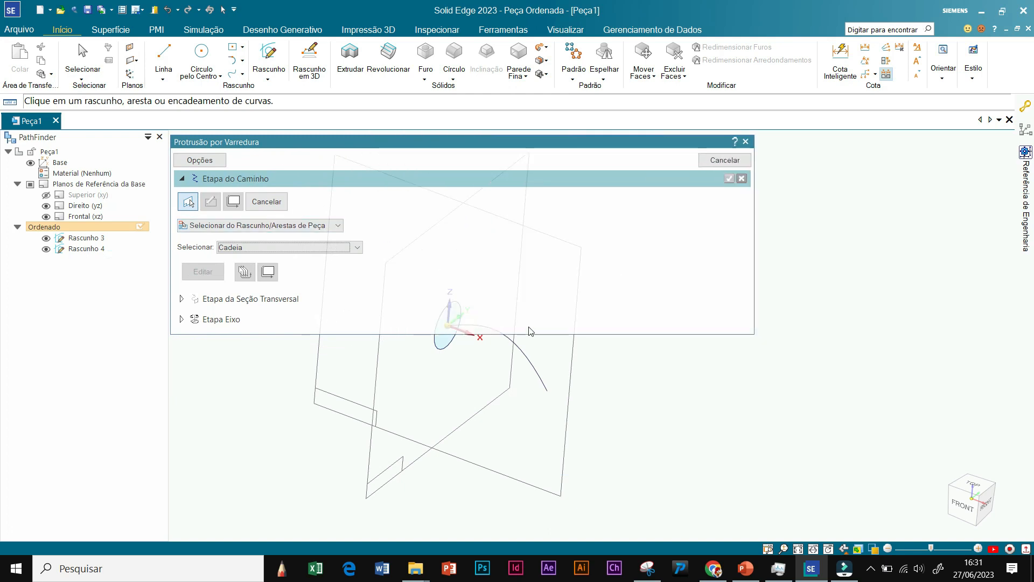
drag(540, 334, 524, 232)
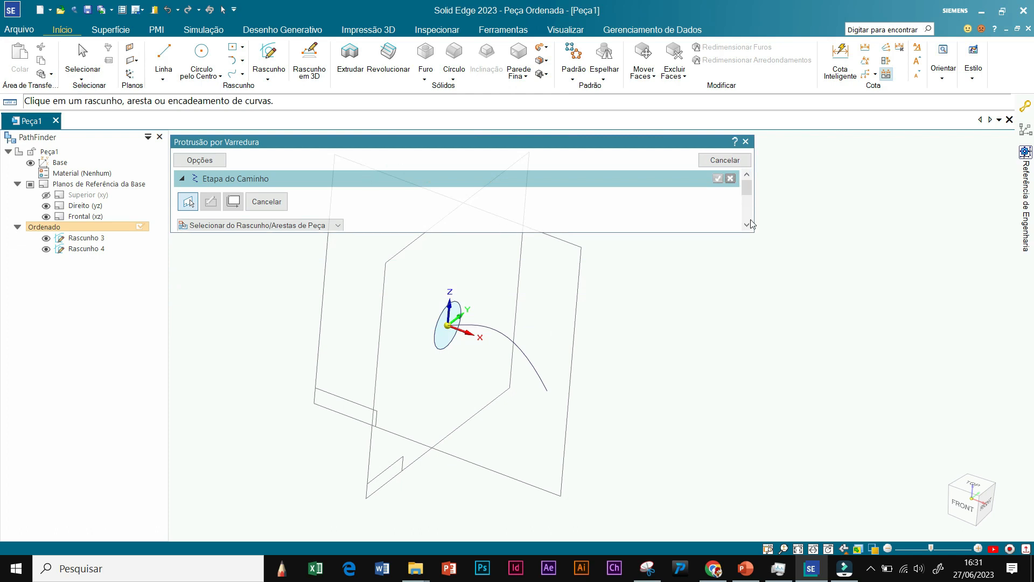
drag(681, 231, 673, 375)
drag(752, 269, 405, 273)
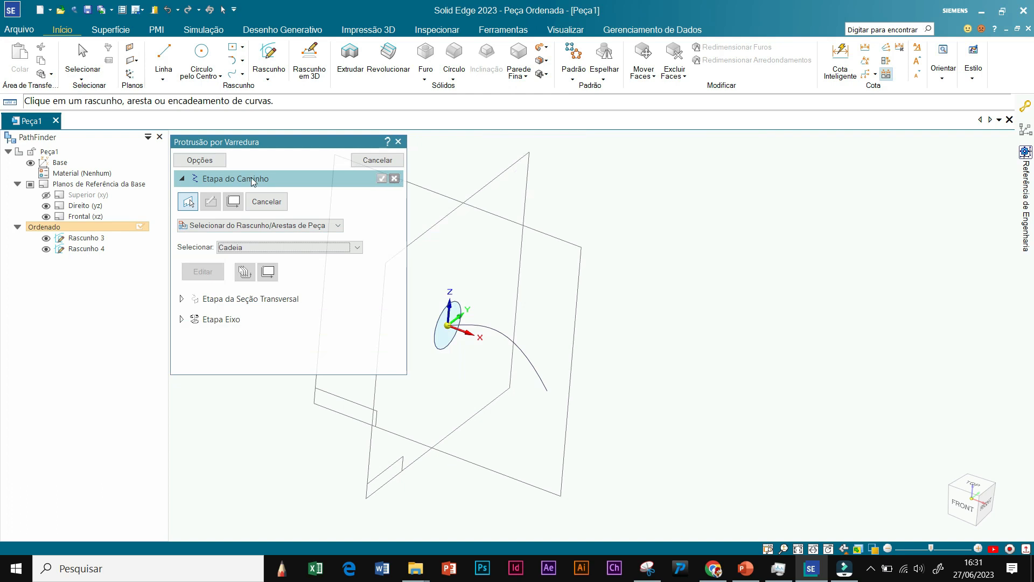
Step: Accept the sweep options with Caminho e seção transversal únicos and select the sketched curve as the sweep path
click(200, 160)
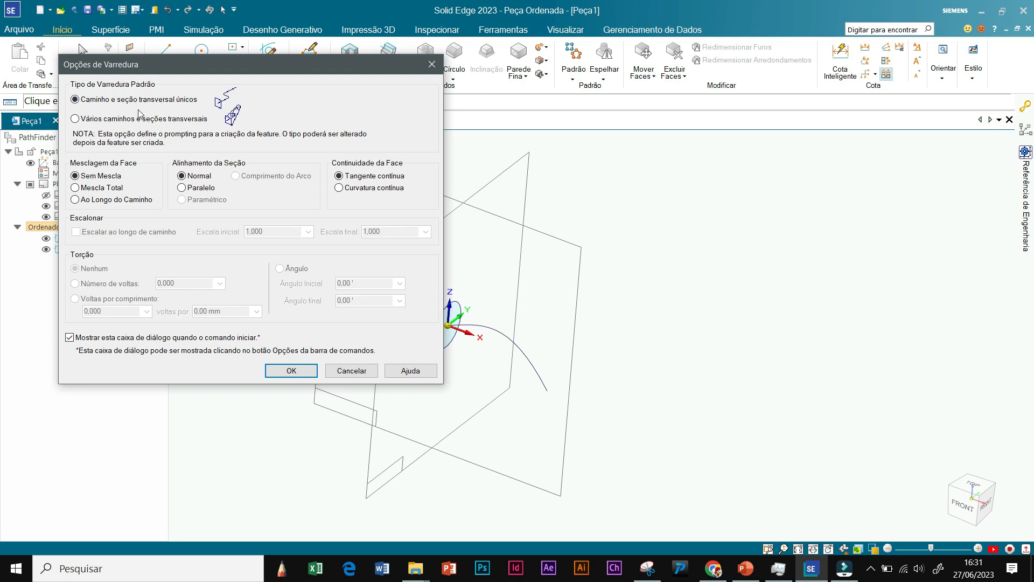
click(292, 372)
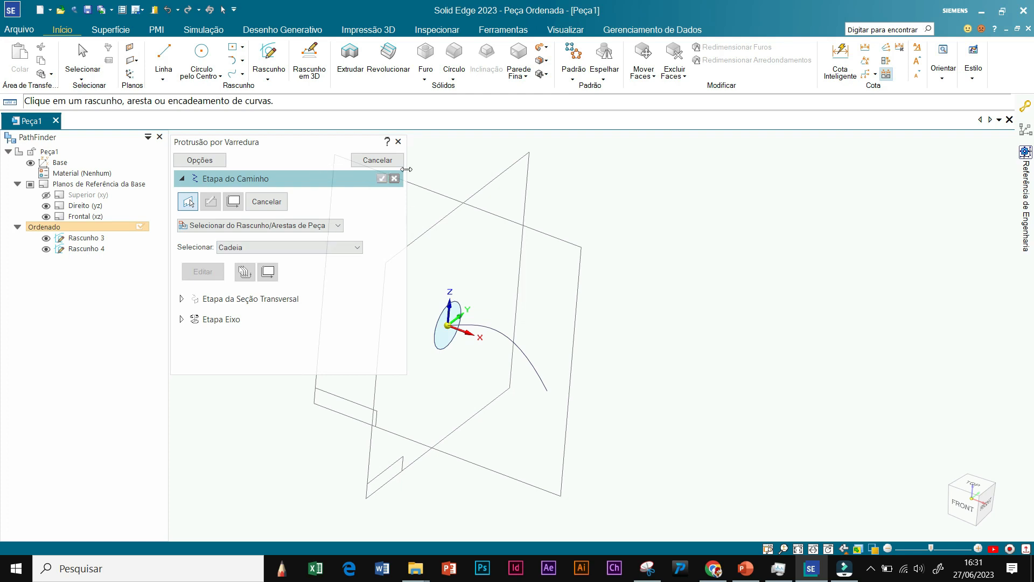
drag(318, 144, 373, 152)
drag(441, 162, 902, 153)
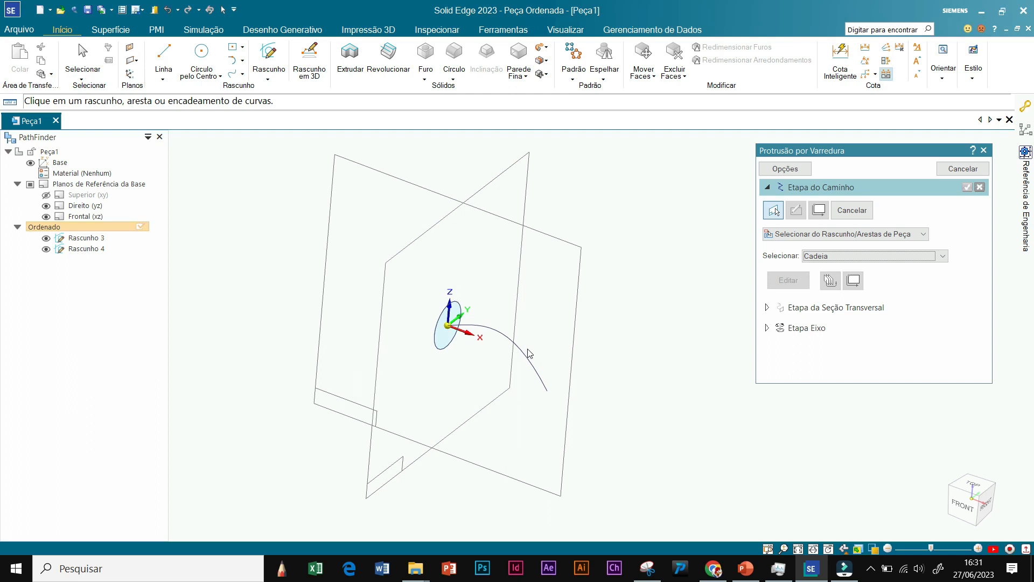
scroll(584, 406, up, 2)
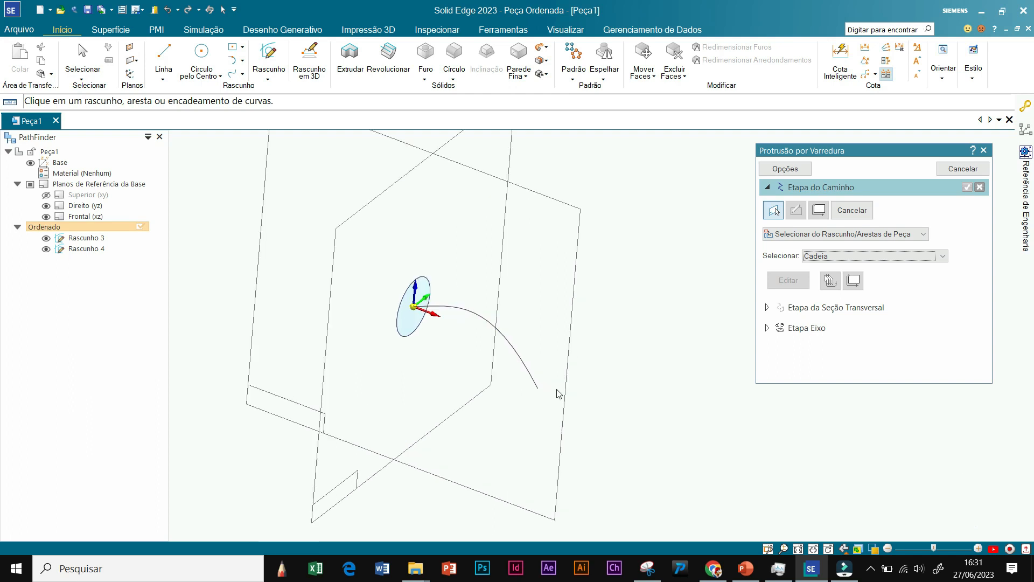
click(528, 369)
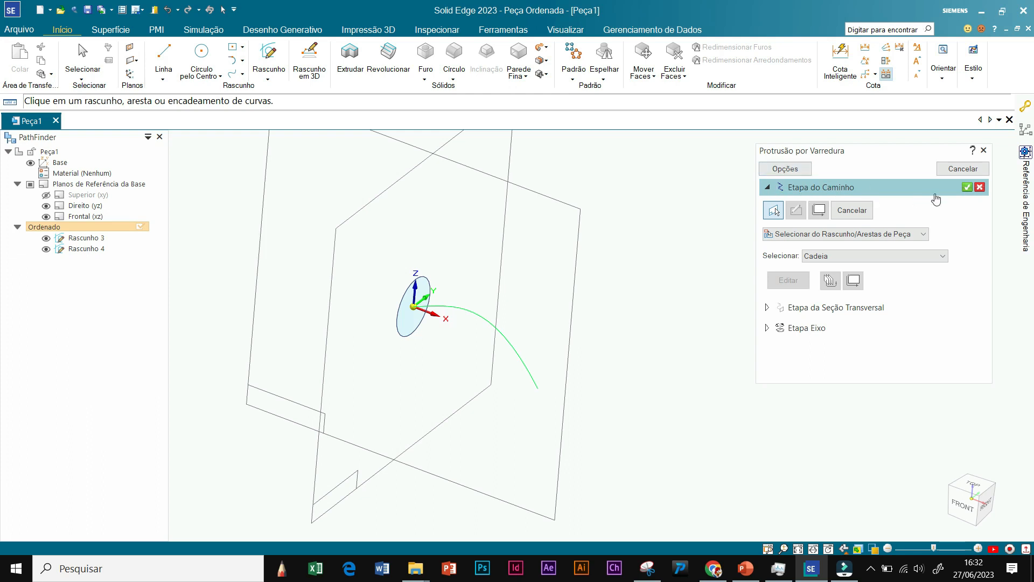
Step: Accept the curved sketch as the sweep path and select the circle as its cross section to generate the swept protrusion
click(967, 188)
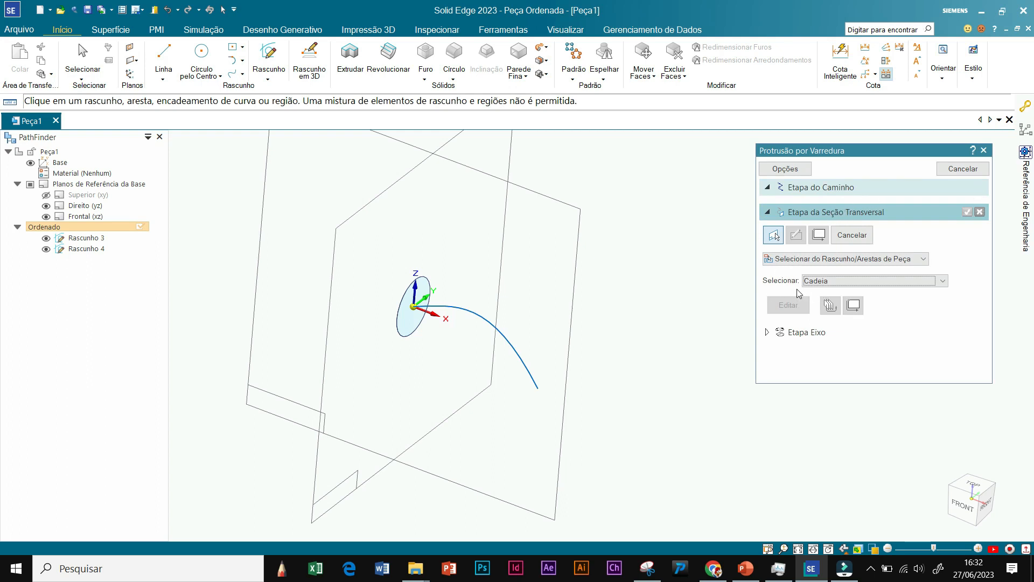
click(415, 337)
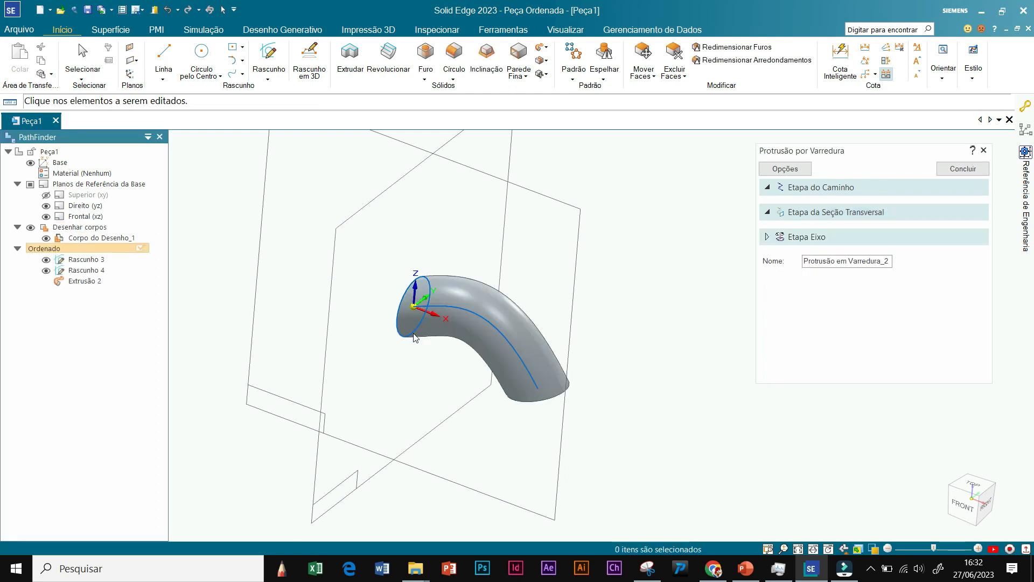
Step: Examine the swept body from several angles and review the list of sweep-type solid commands
scroll(666, 367, down, 2)
middle_drag(664, 374, 474, 350)
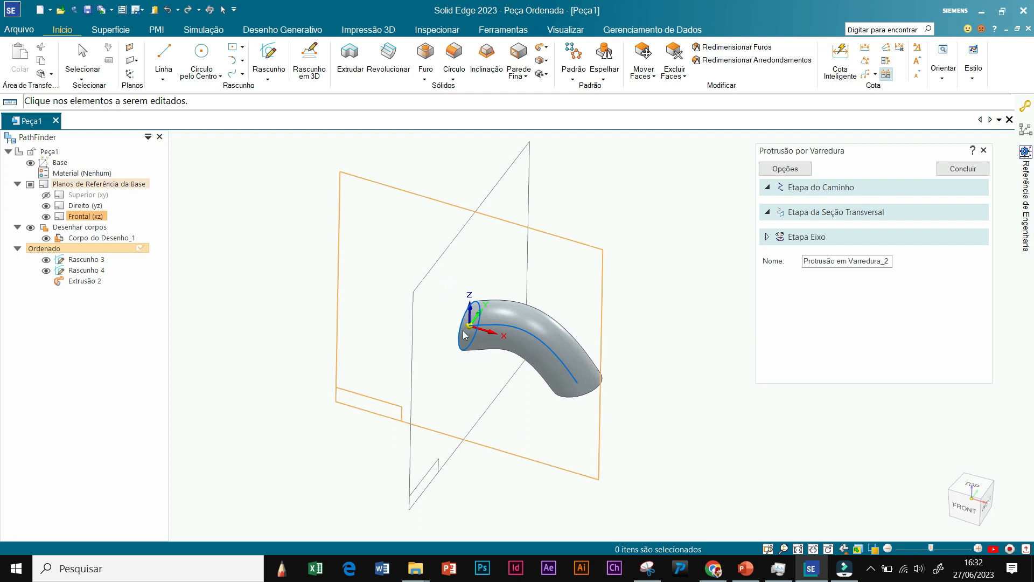
scroll(670, 370, up, 1)
scroll(670, 369, down, 2)
scroll(598, 214, up, 1)
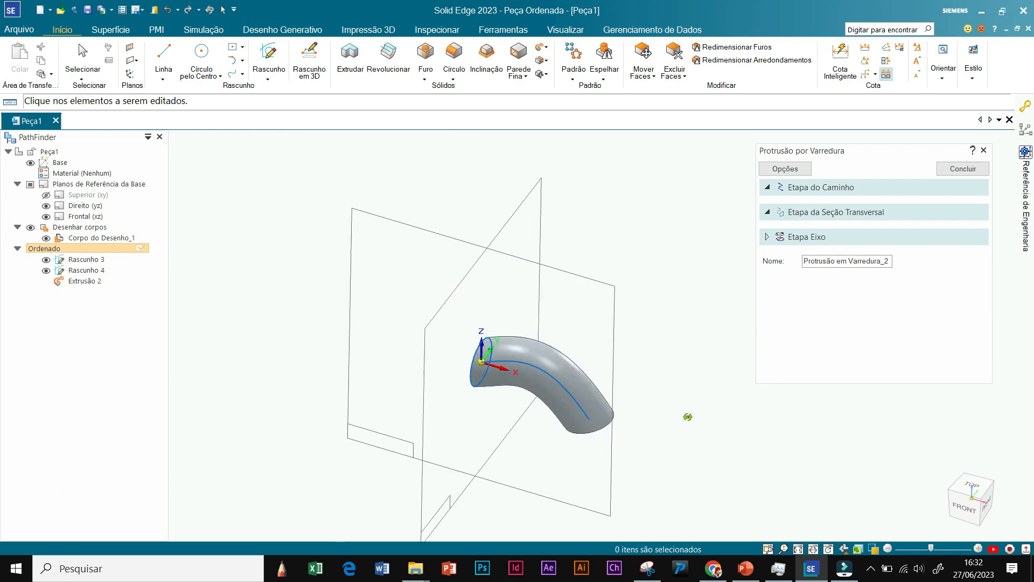
middle_drag(690, 418, 679, 374)
click(541, 47)
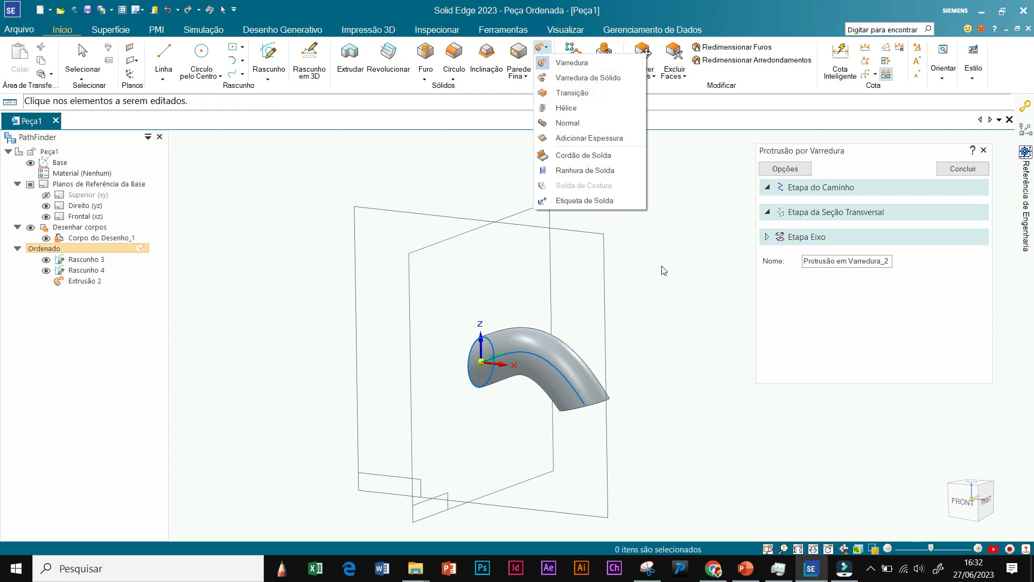
click(665, 270)
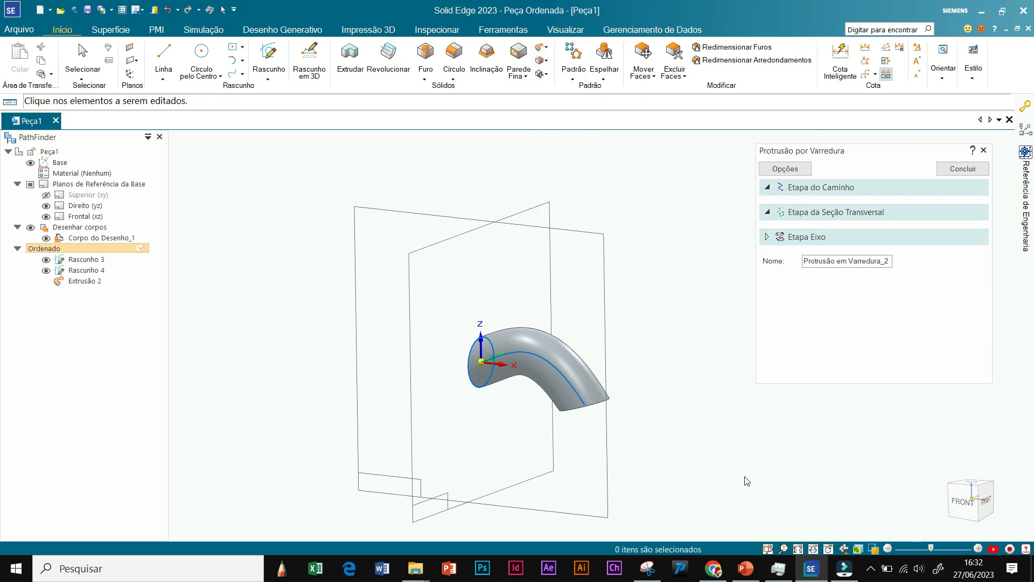
scroll(706, 488, down, 1)
scroll(706, 488, up, 1)
scroll(679, 473, down, 1)
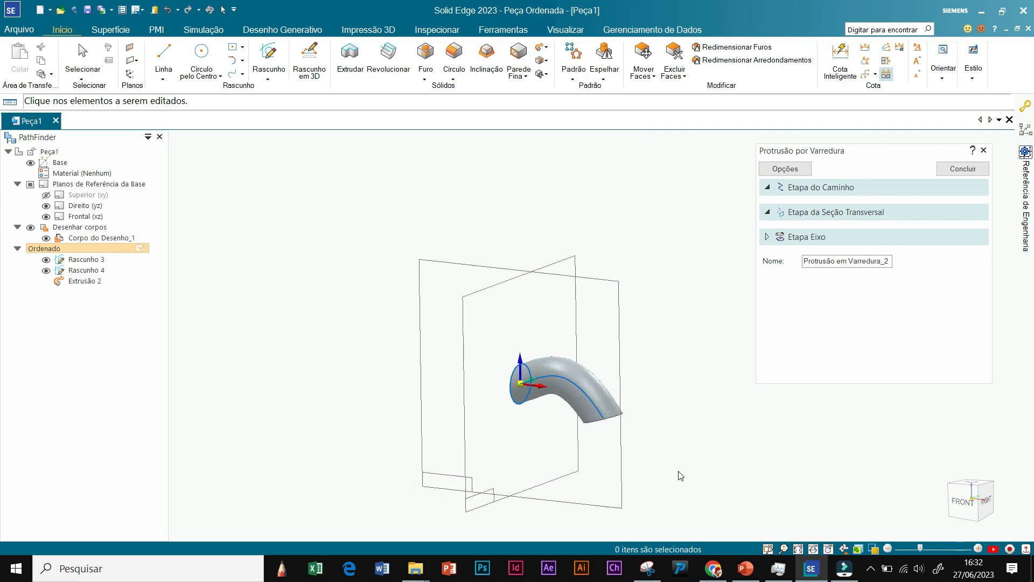
scroll(693, 508, up, 1)
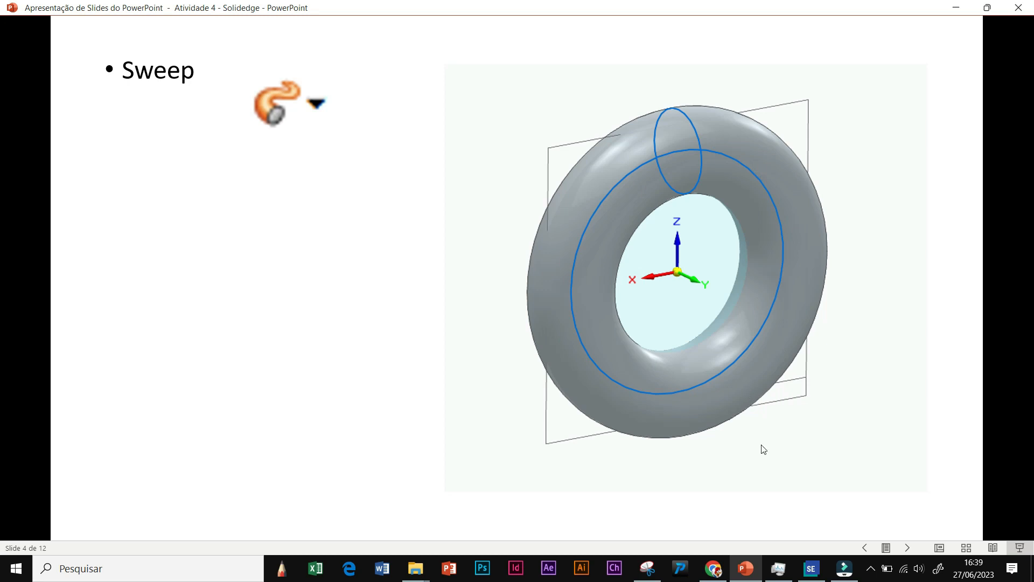
Step: Switch to Solid Edge and show the Direito (yz) and Frontal (xz) base reference planes in the new part
click(812, 568)
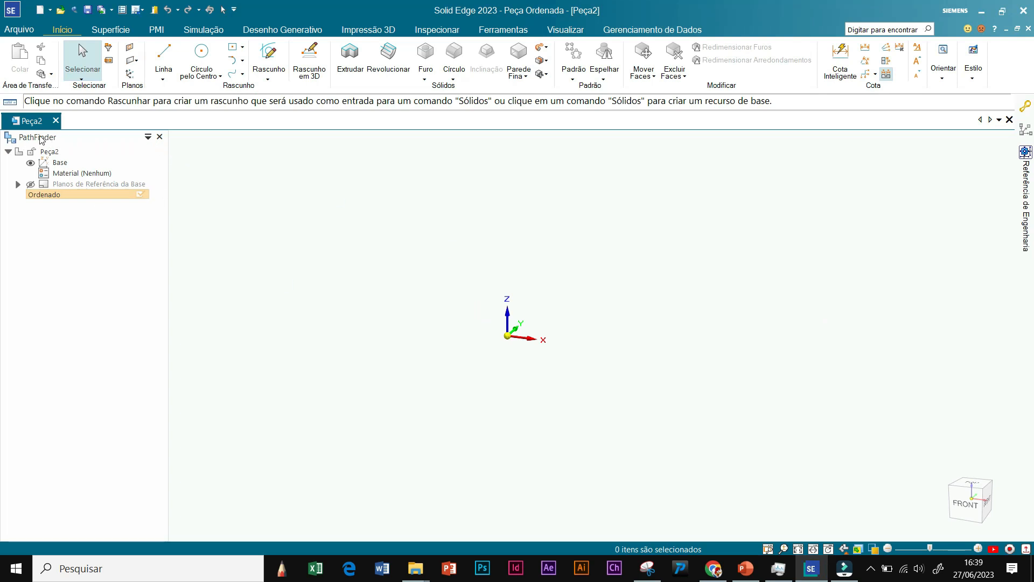
click(18, 184)
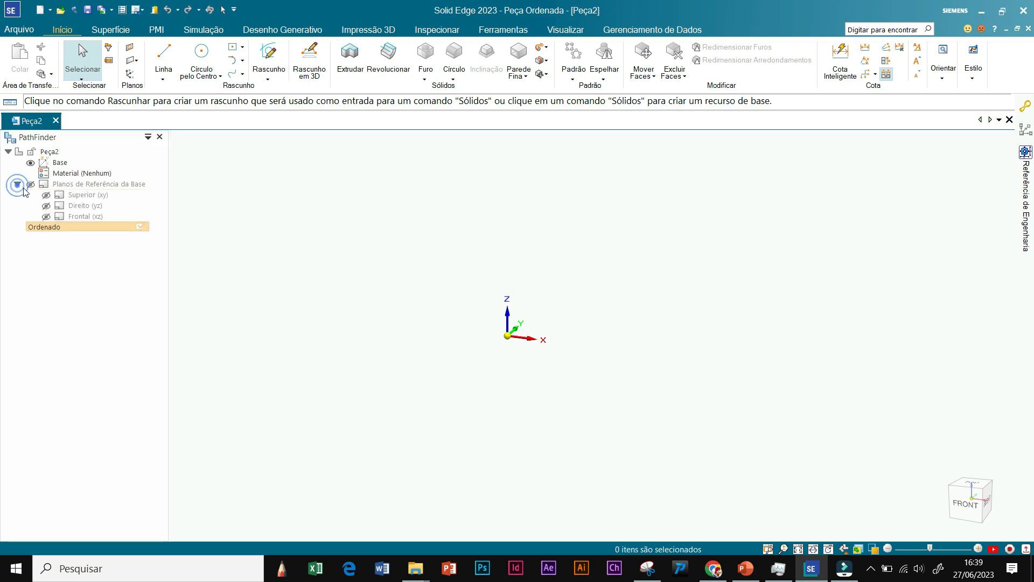
click(47, 206)
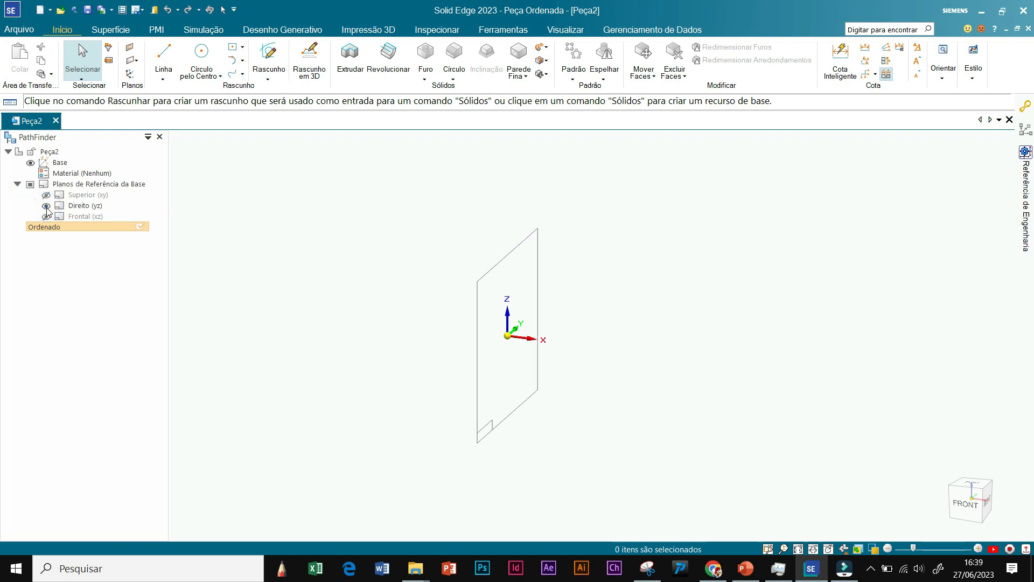
click(46, 216)
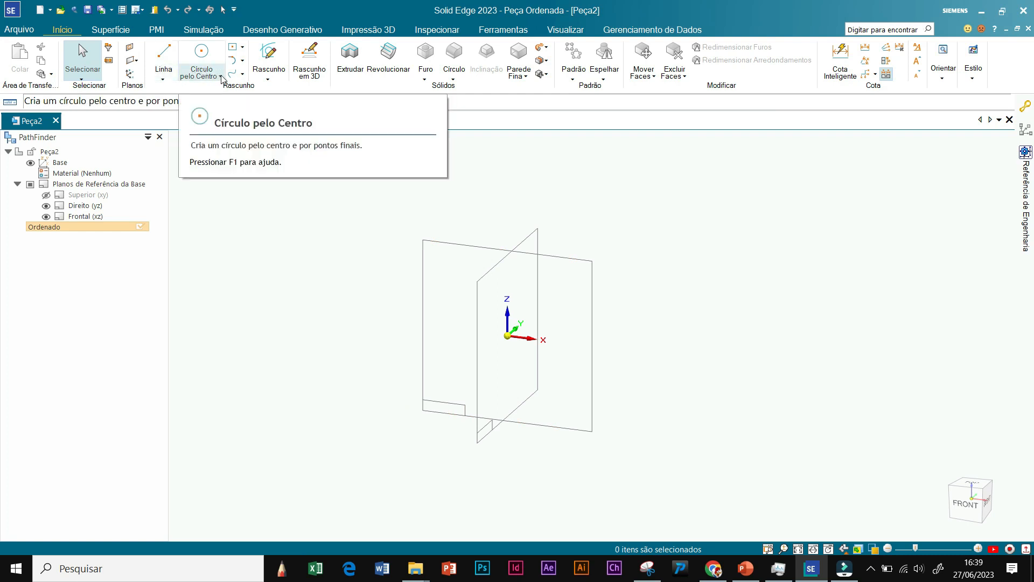
click(207, 62)
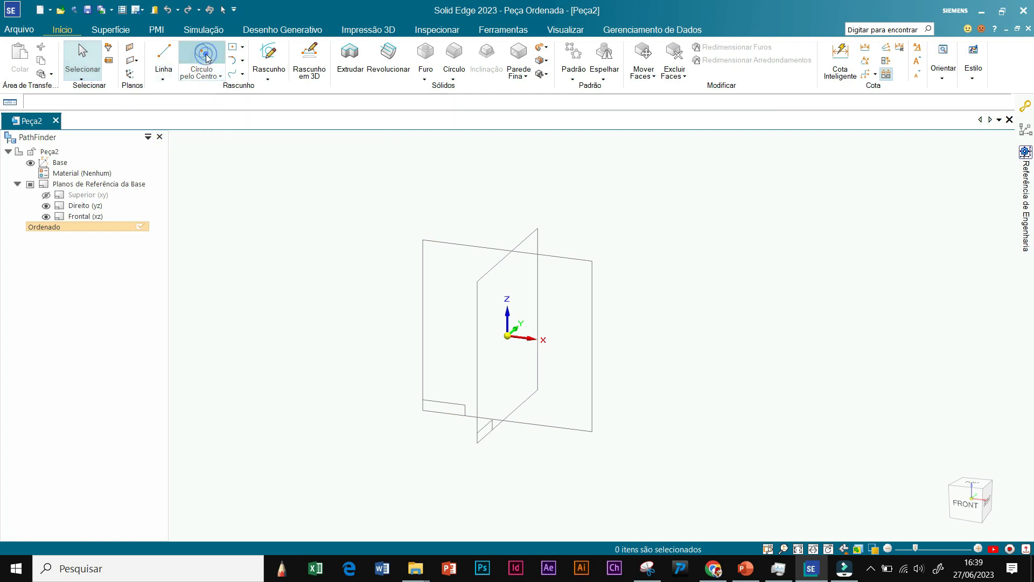
click(540, 244)
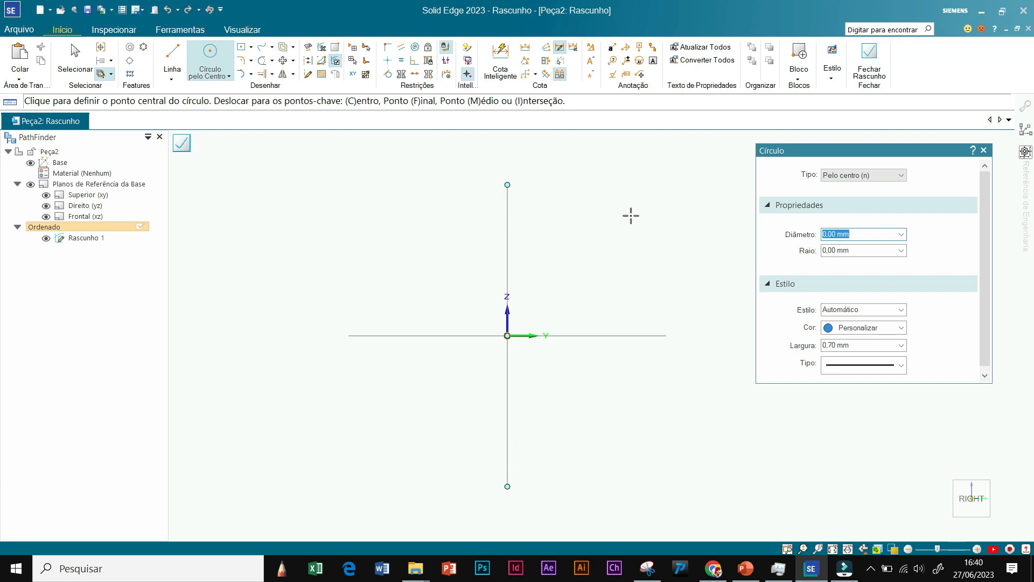
middle_drag(631, 215, 602, 237)
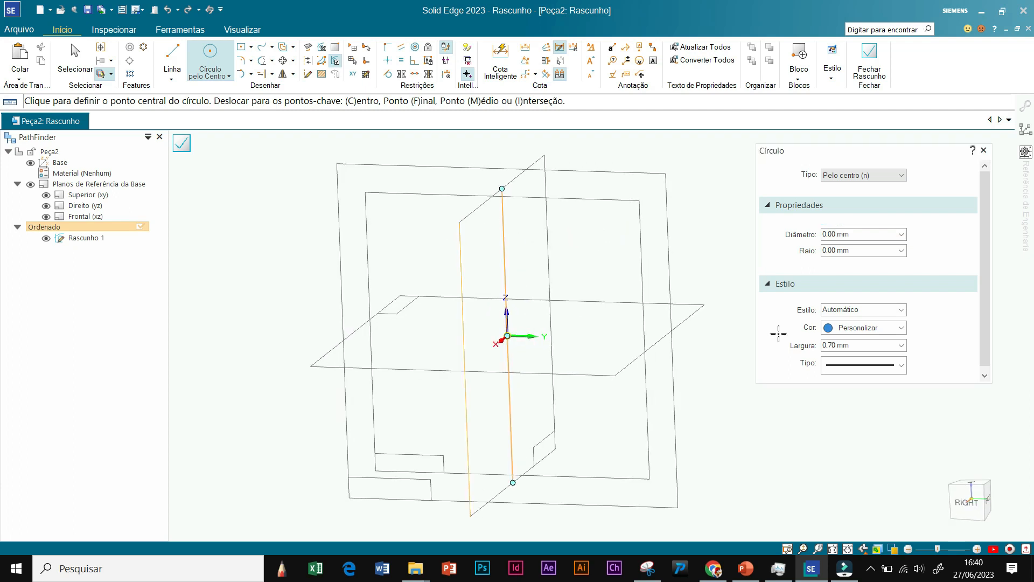
click(972, 507)
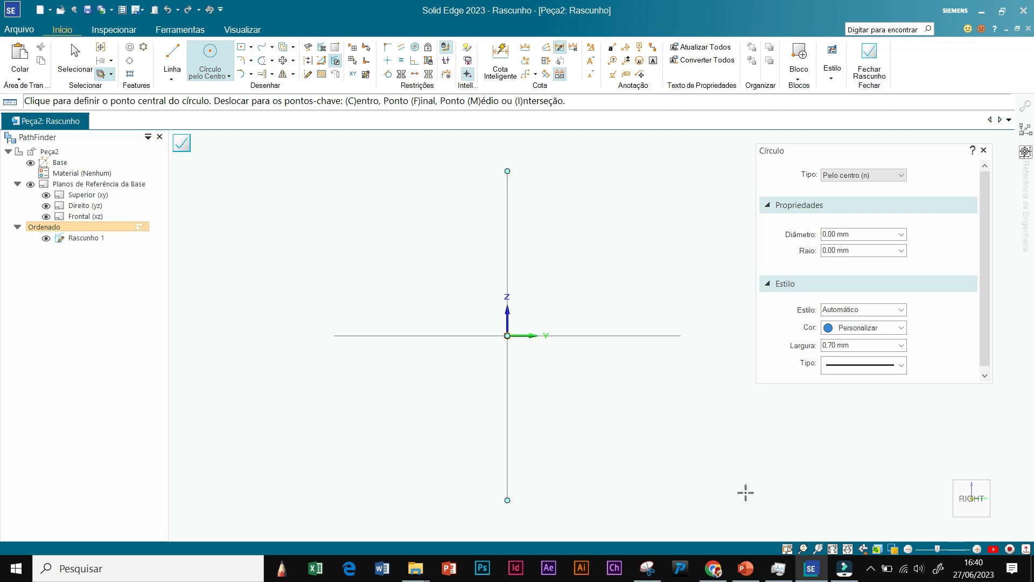
click(745, 569)
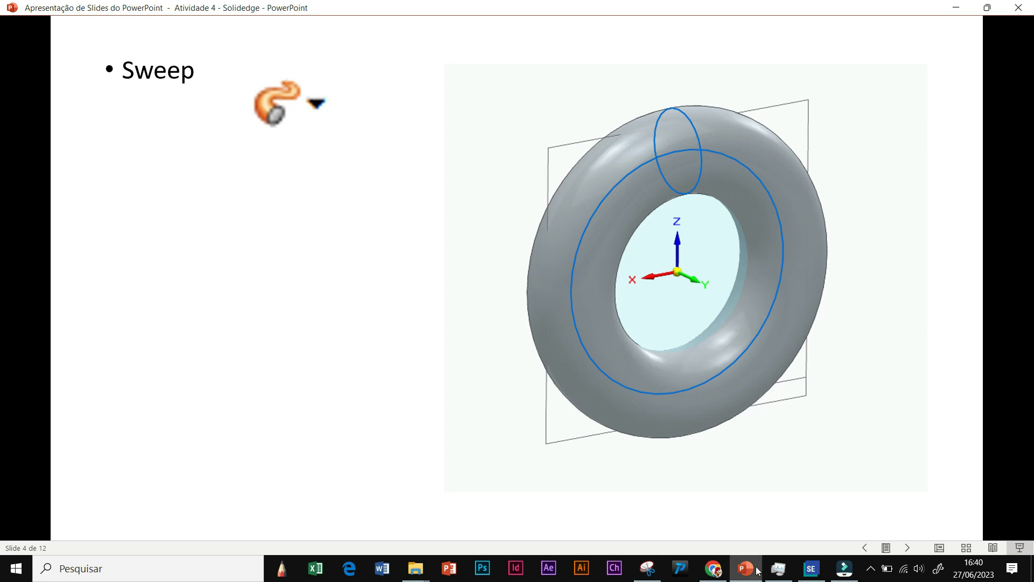
click(811, 568)
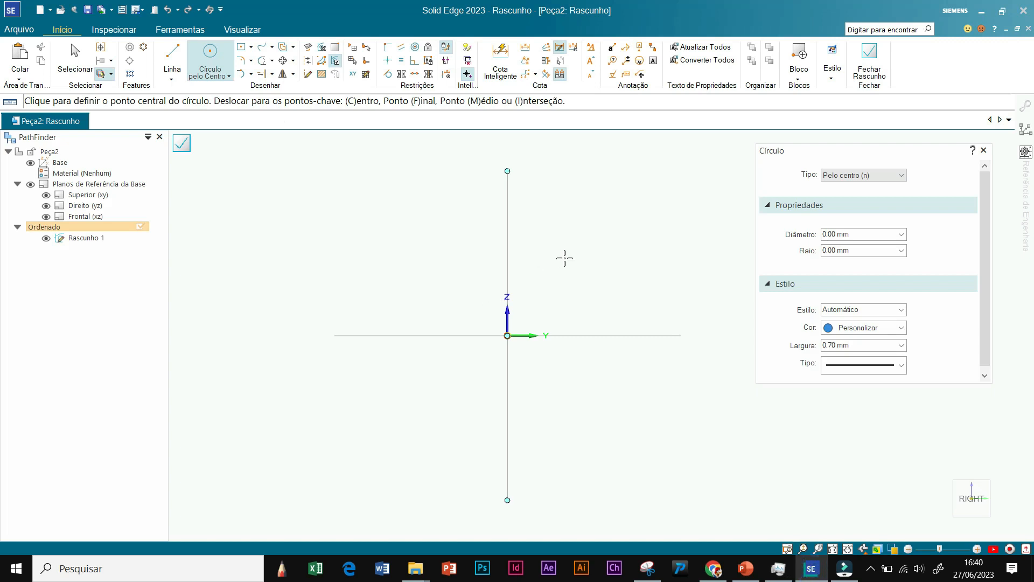
middle_drag(614, 249, 589, 275)
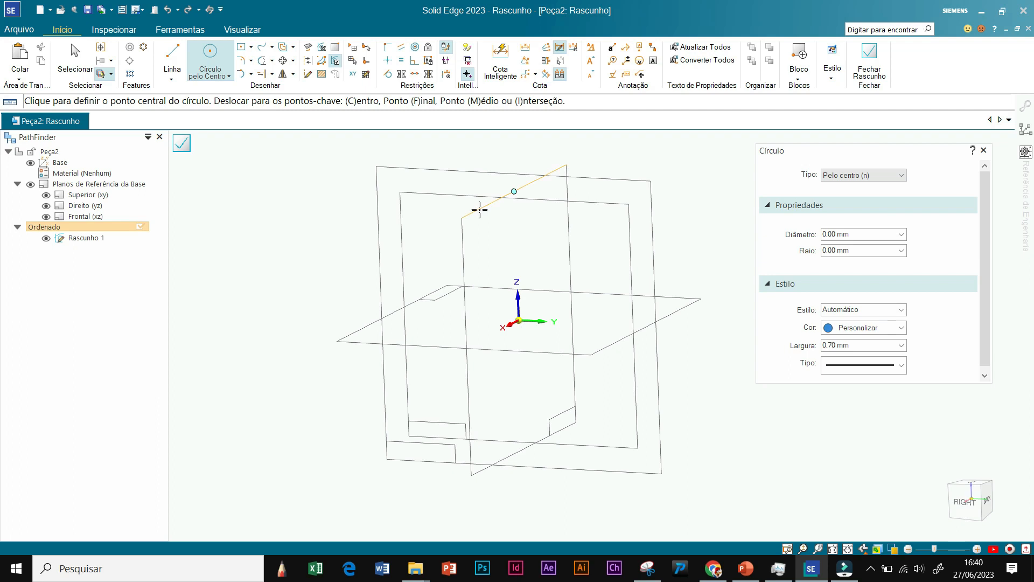
click(984, 150)
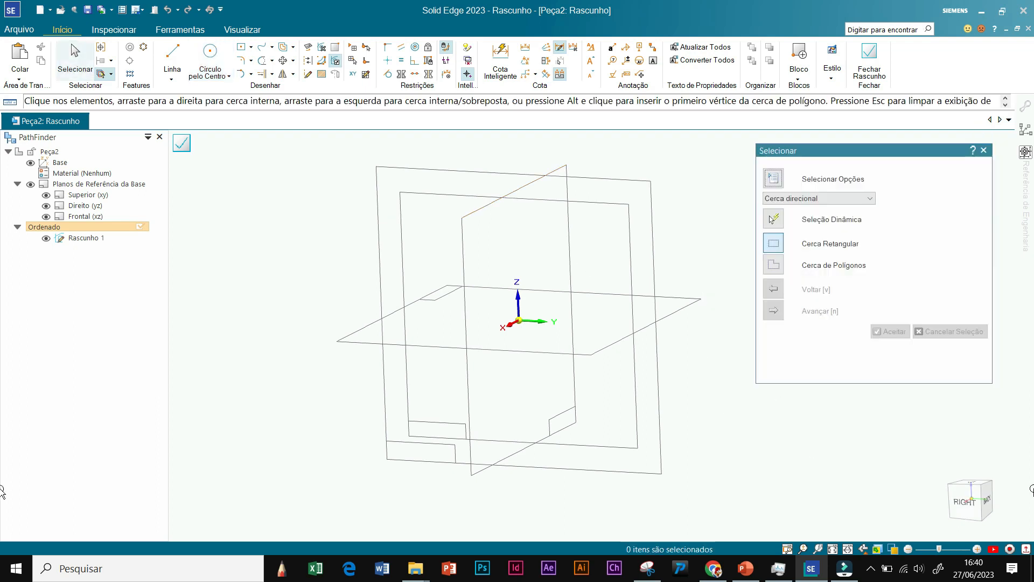
click(964, 504)
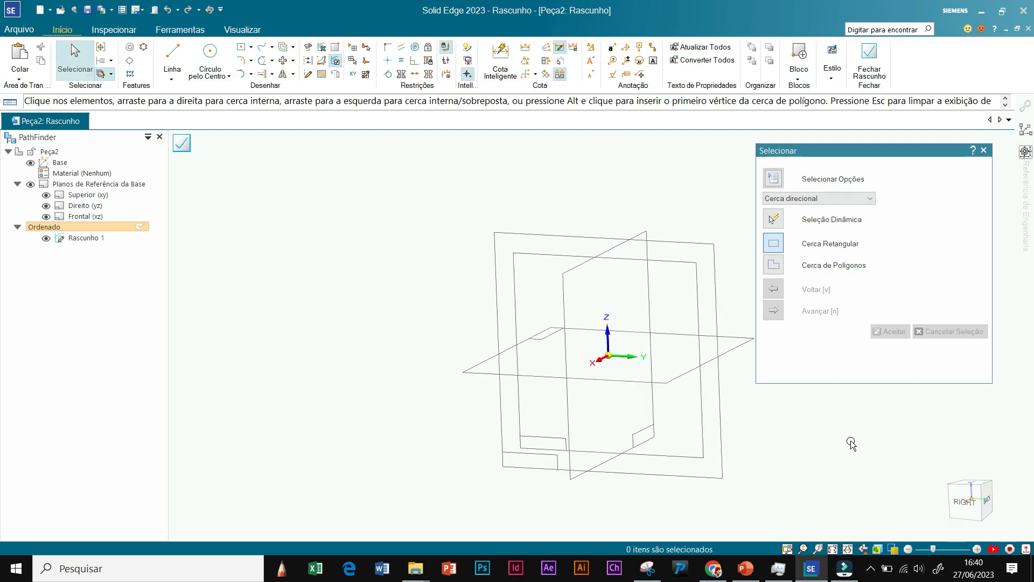
click(983, 150)
click(210, 57)
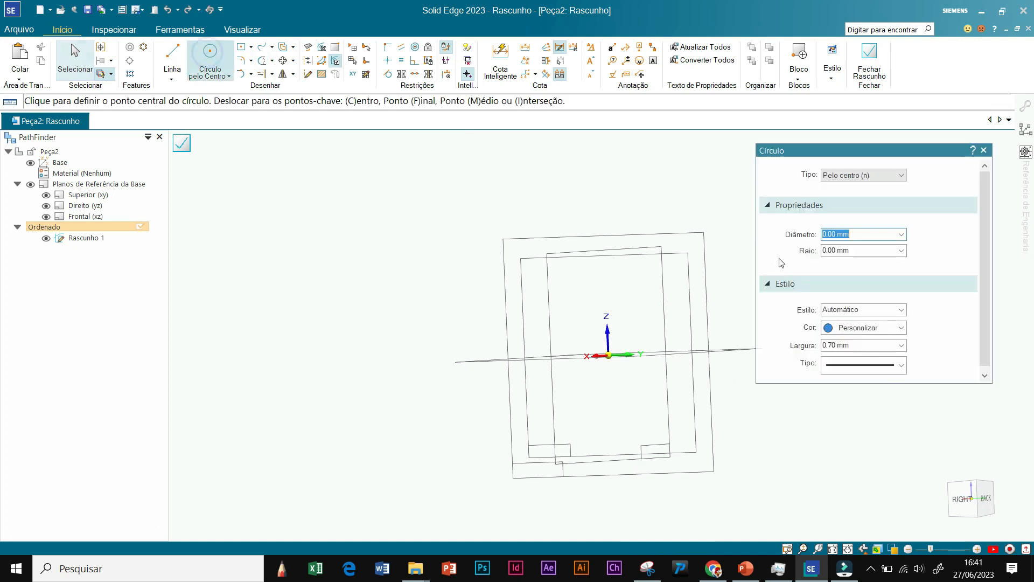
middle_drag(721, 231, 731, 282)
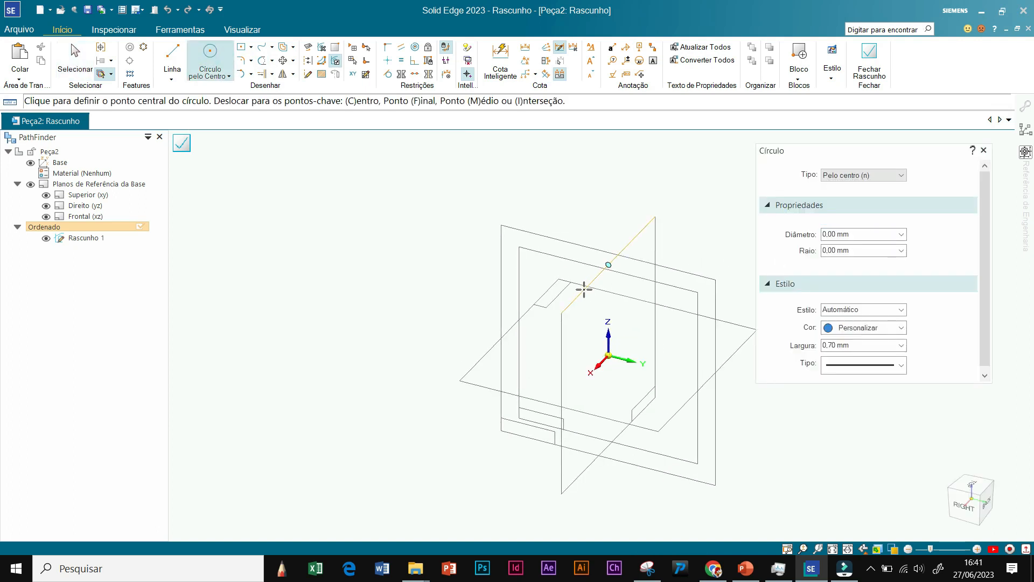
click(182, 143)
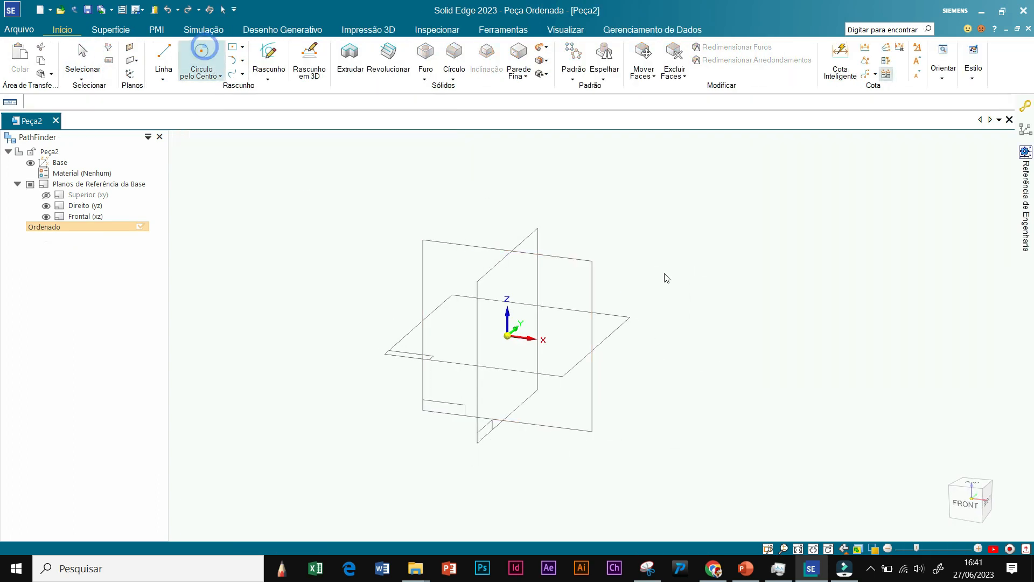
Step: Sketch an 8 mm diameter circle on the Direito (yz) plane, centred on the vertical axis about 39 mm above the origin
click(535, 239)
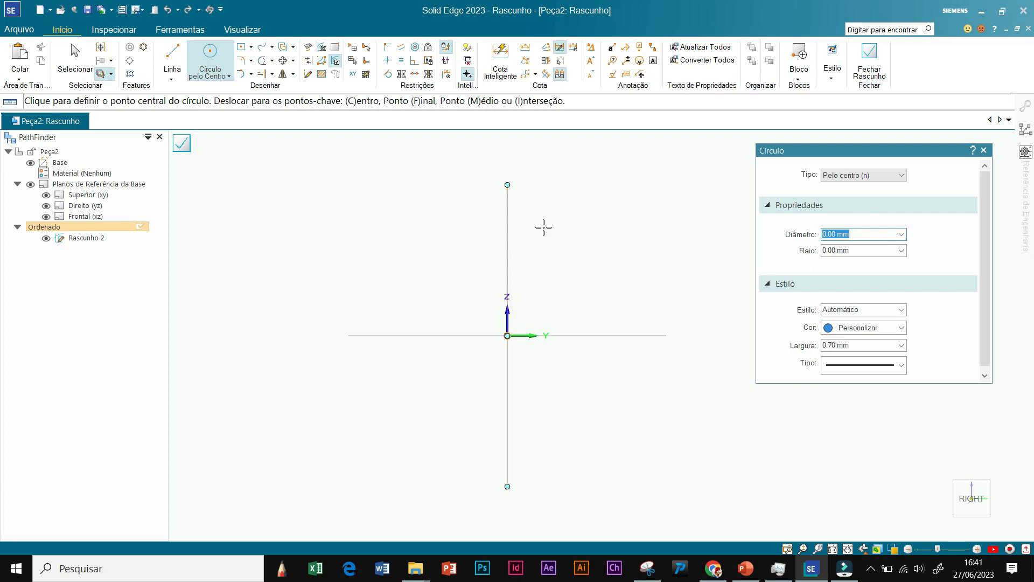
click(507, 232)
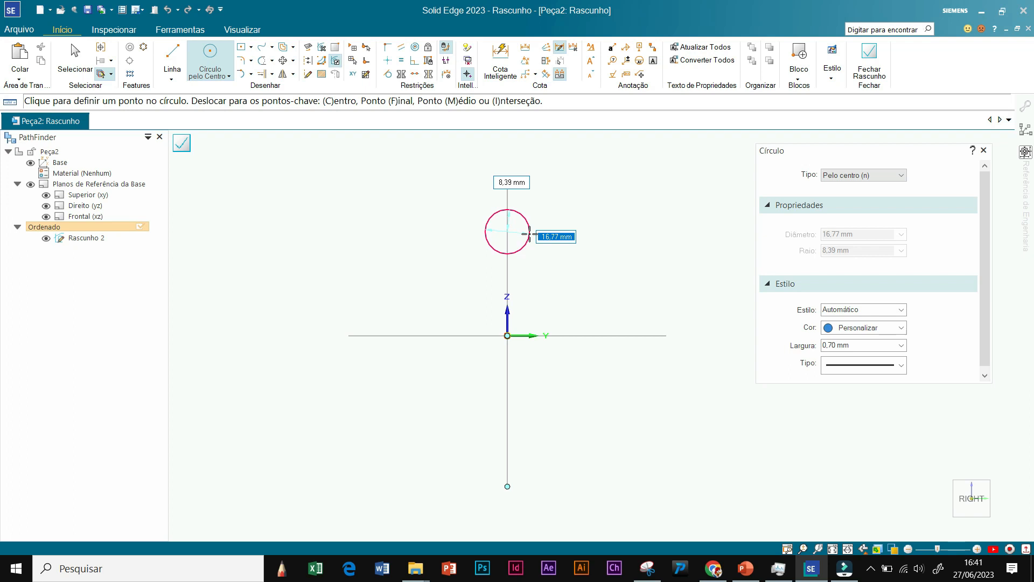
text(8)
key(Return)
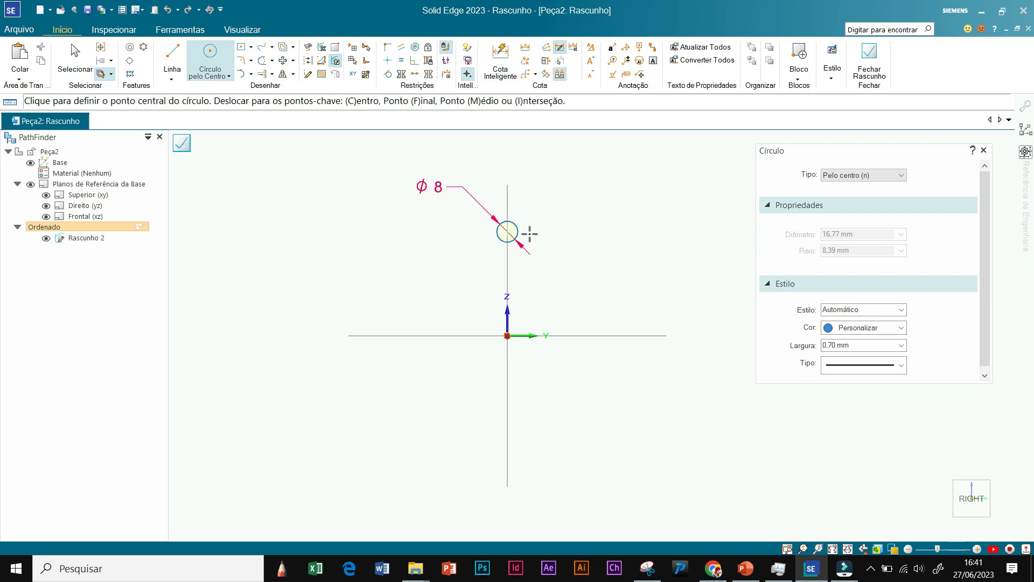
scroll(554, 300, up, 1)
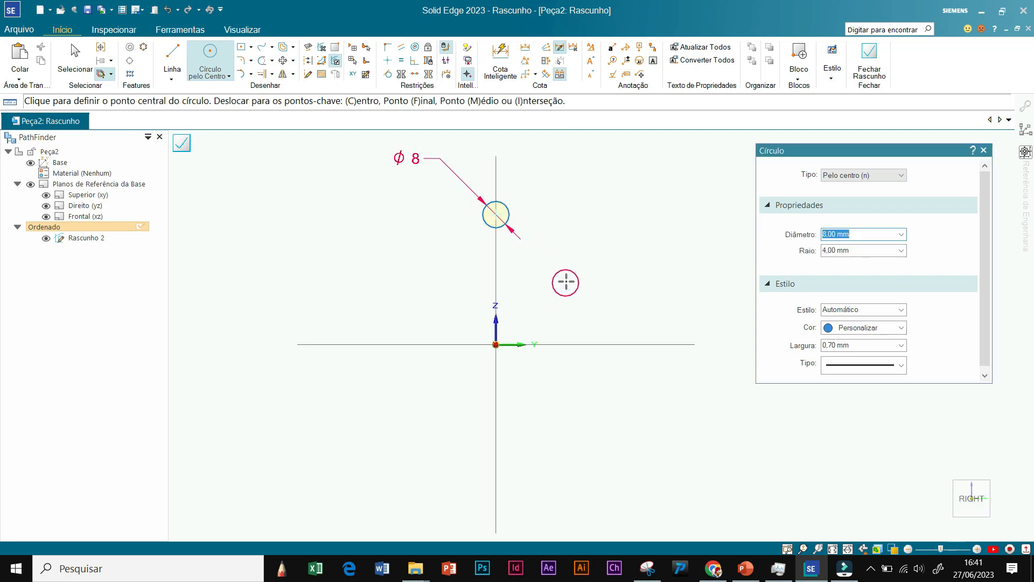
scroll(567, 280, down, 1)
scroll(559, 226, up, 1)
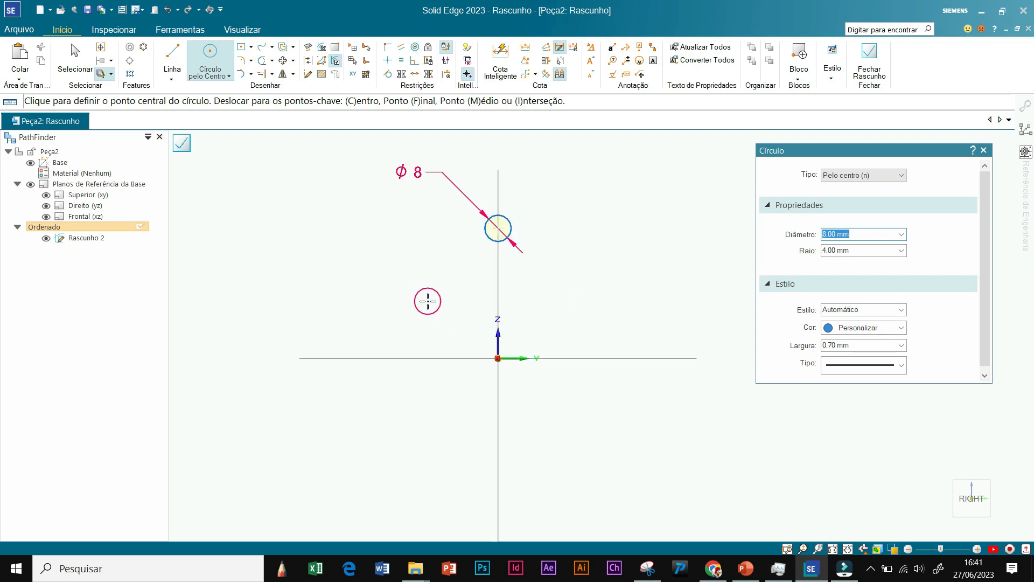
key(Escape)
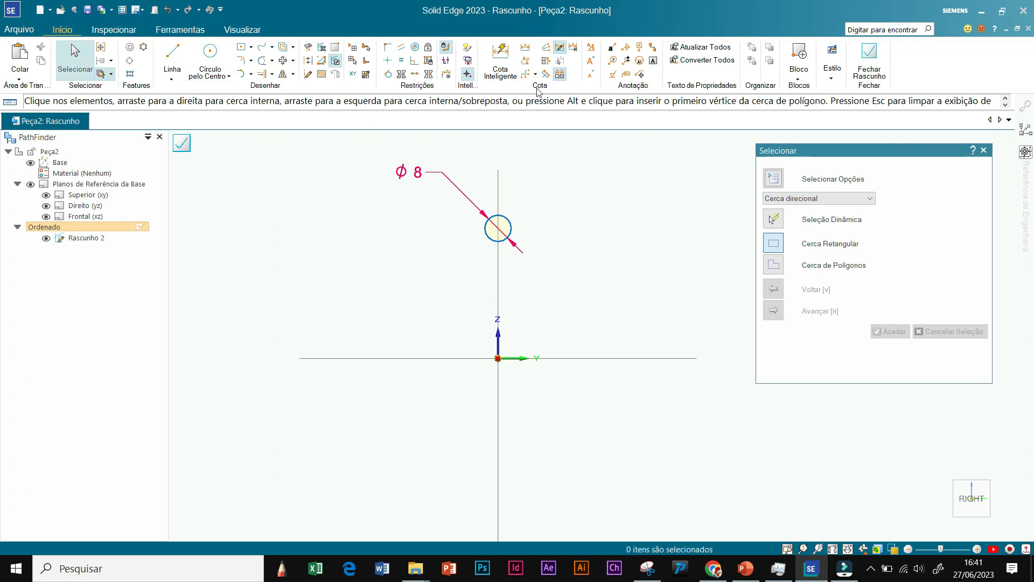
Step: Dimension the distance from the circle's centre to the origin and set it to 30 mm
click(526, 47)
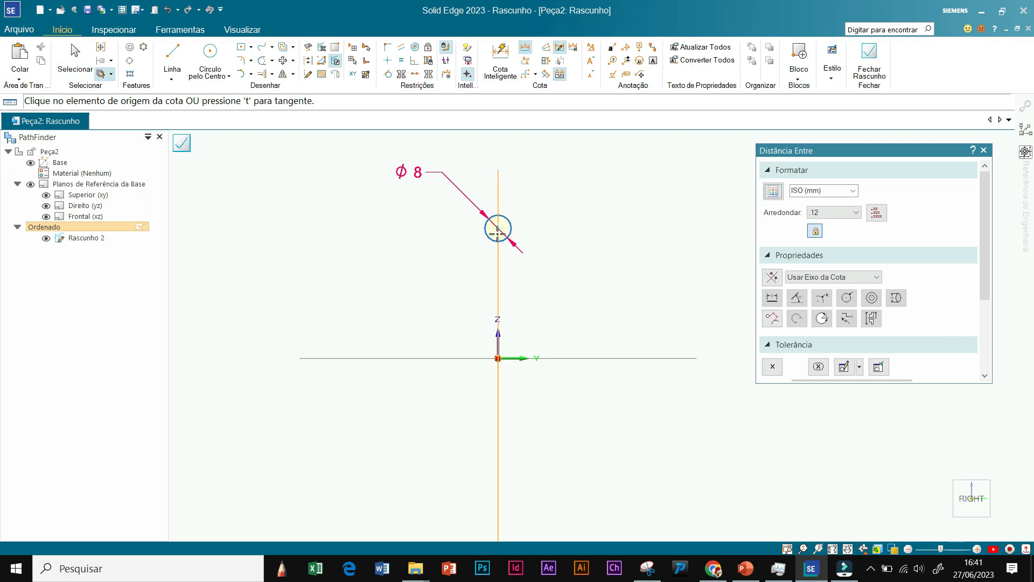
click(511, 223)
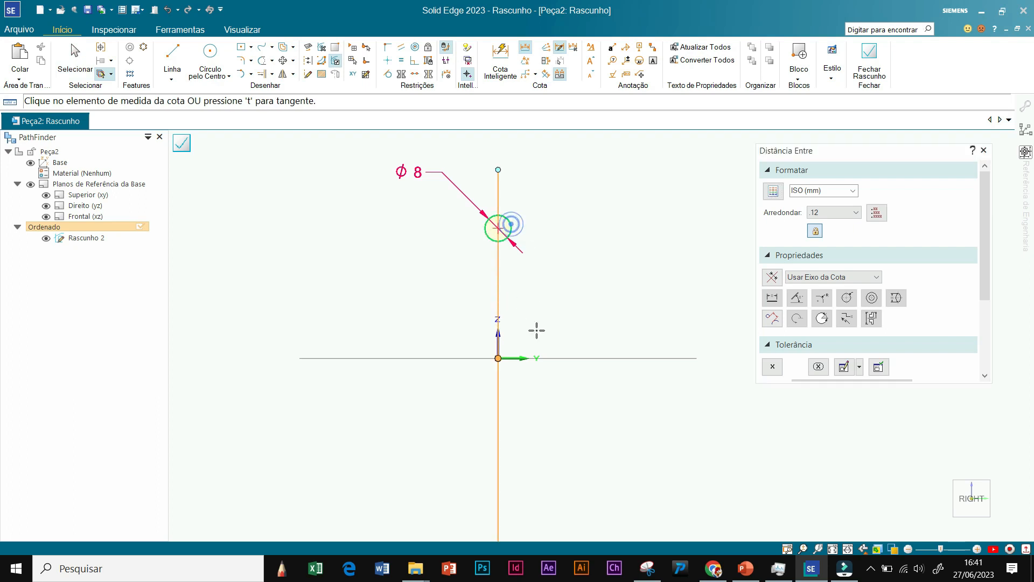
click(498, 358)
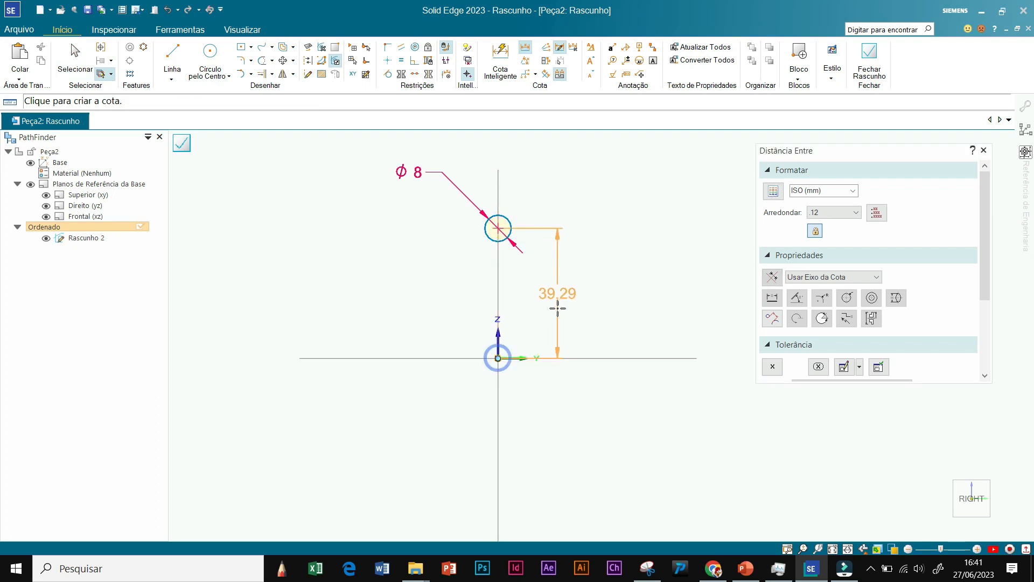
click(558, 307)
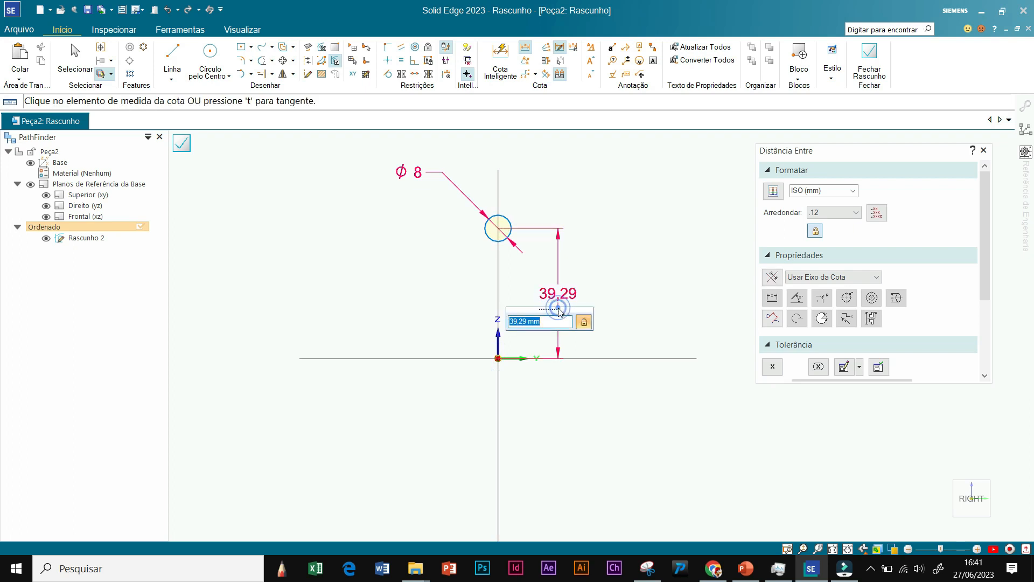
text(3)
key(Return)
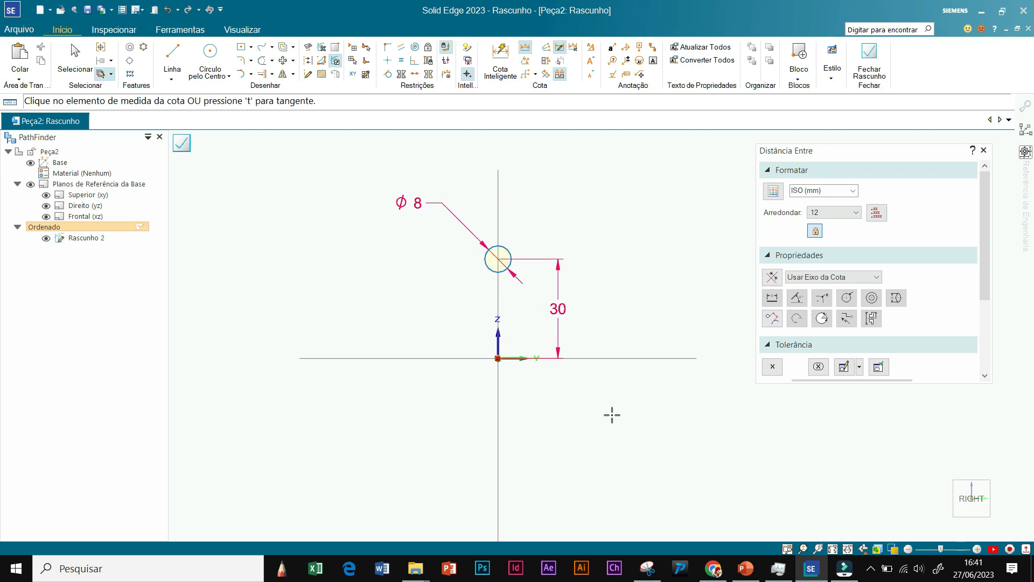
Step: Finish dimensioning the 8 mm circle and close its sketch
scroll(606, 410, up, 1)
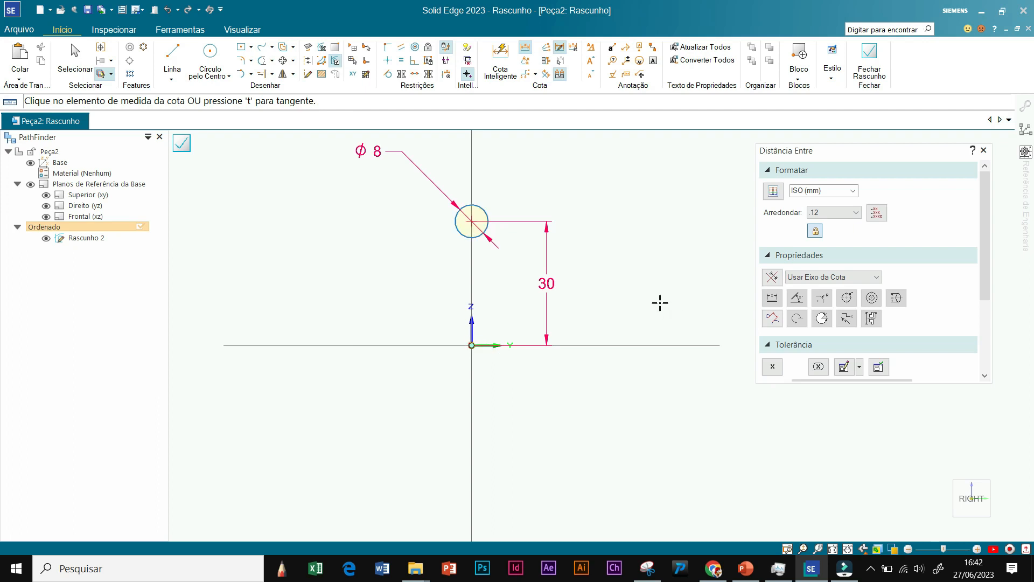
key(Escape)
scroll(660, 290, down, 1)
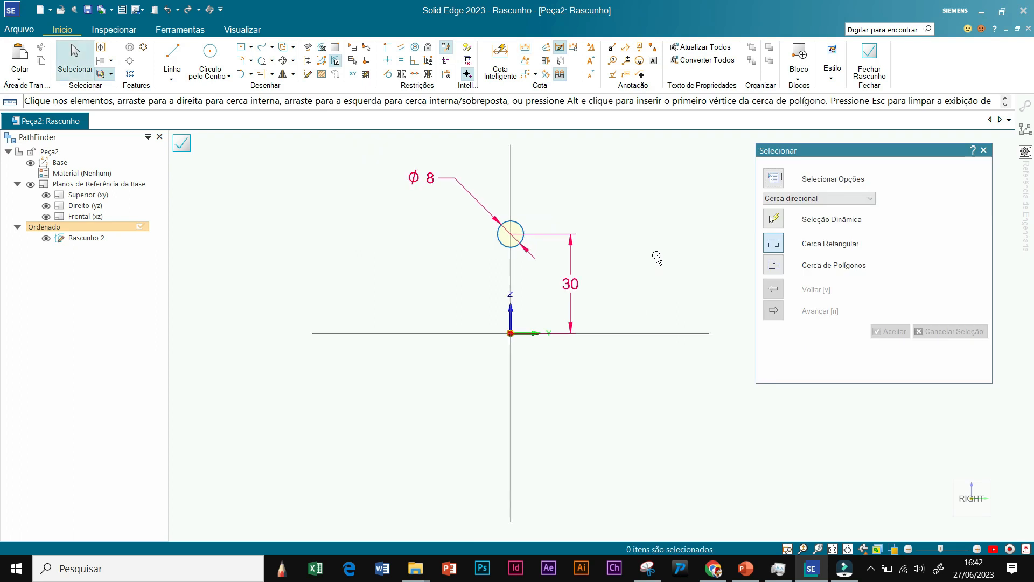
click(989, 484)
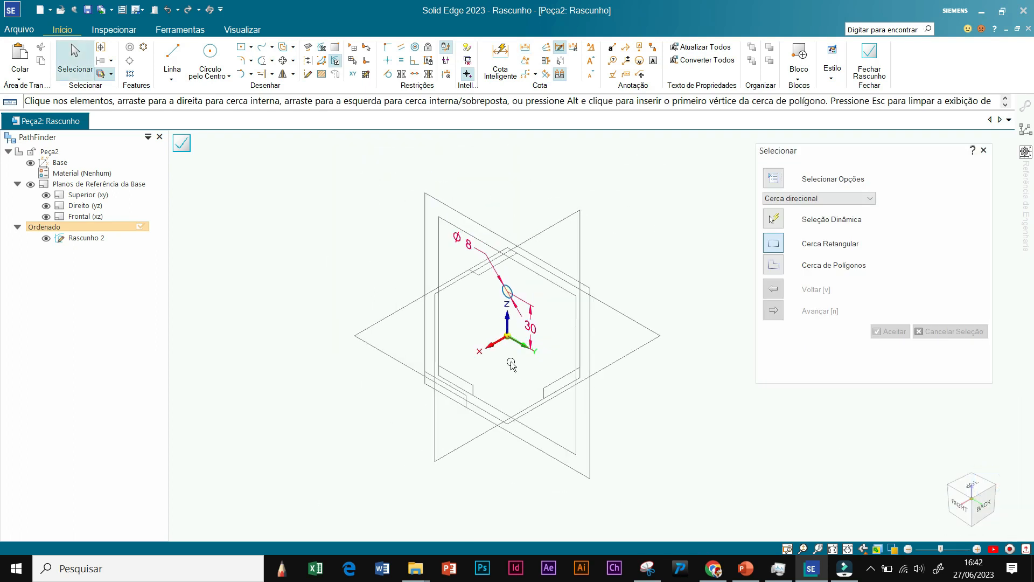
scroll(506, 313, up, 2)
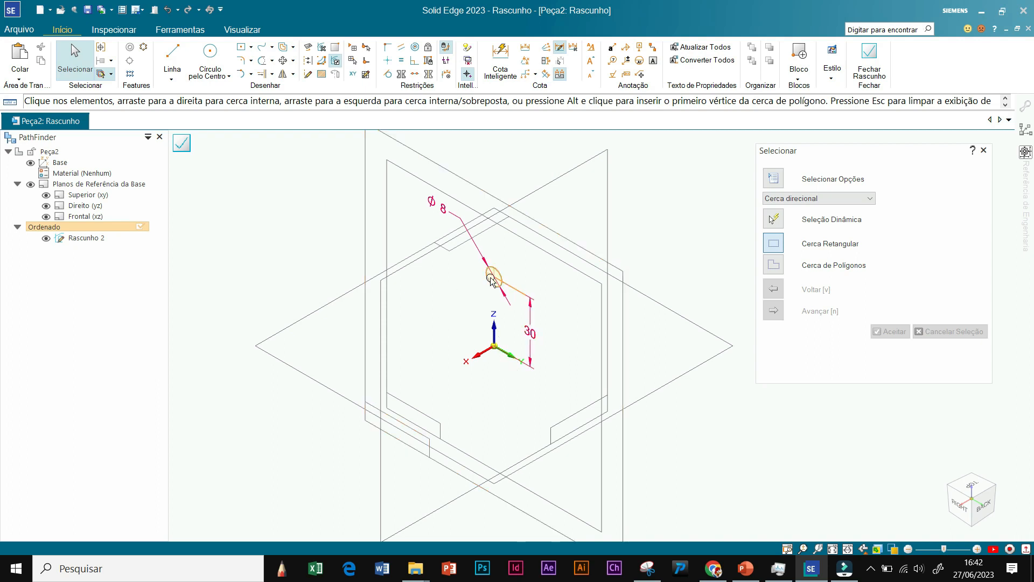
scroll(643, 283, down, 1)
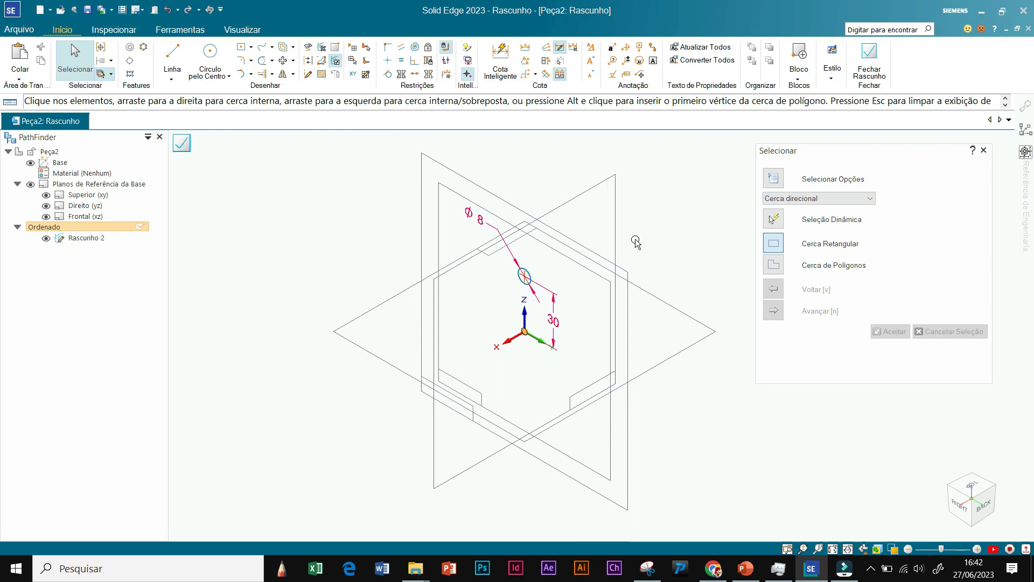
click(211, 55)
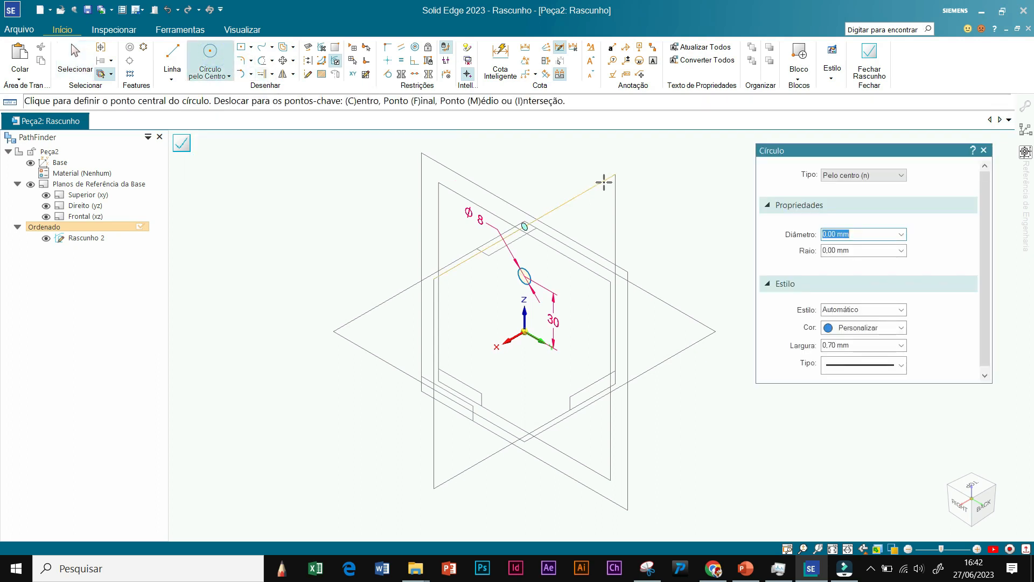
key(Escape)
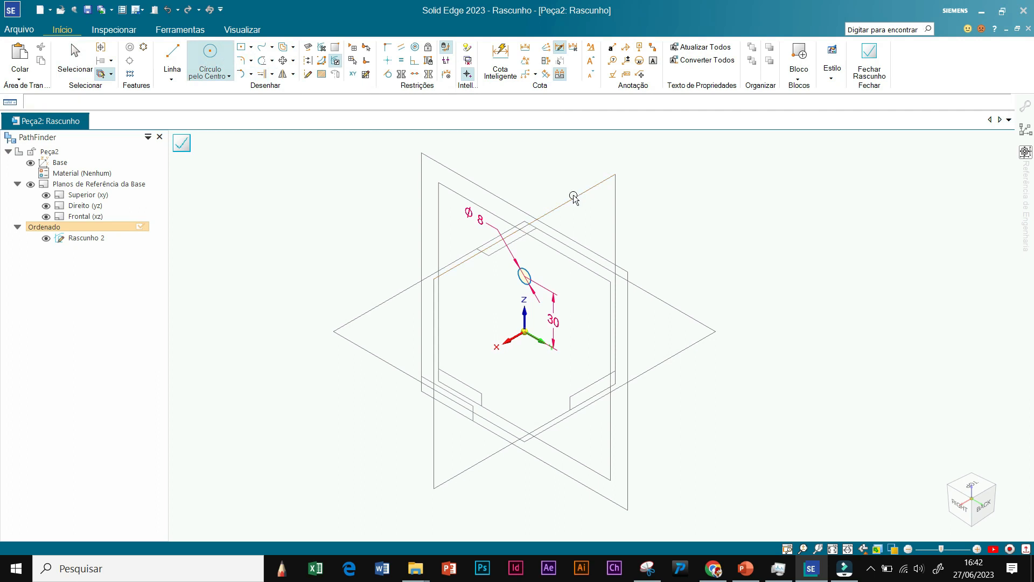
click(181, 144)
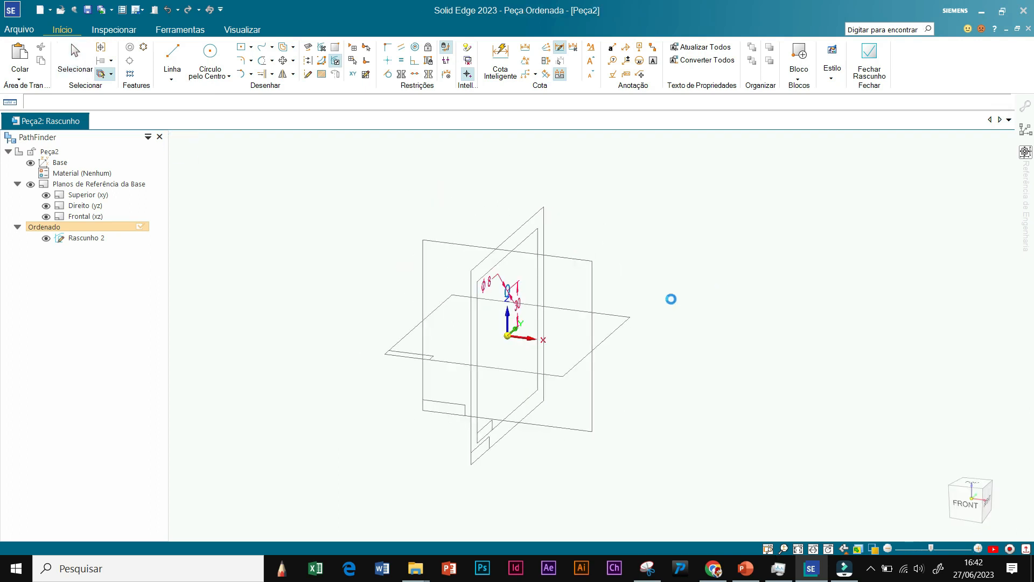
Step: Examine the 8 mm profile circle and its position relative to the reference planes from several angles
mouse_move(670, 333)
middle_down()
mouse_move(652, 333)
mouse_move(664, 319)
mouse_move(617, 344)
middle_up()
middle_drag(645, 246, 666, 348)
scroll(673, 378, up, 2)
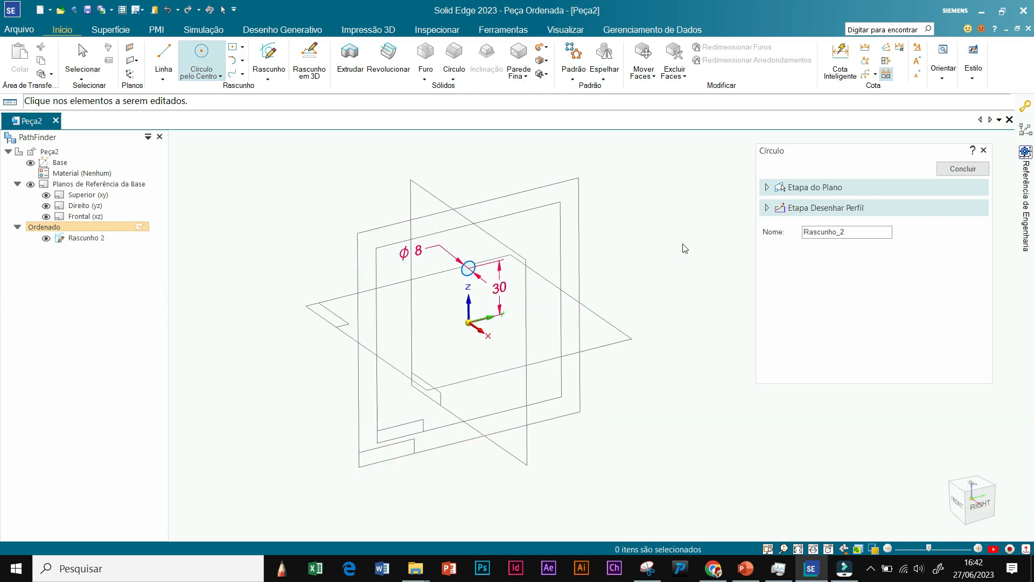
scroll(688, 312, down, 2)
middle_drag(690, 327, 646, 294)
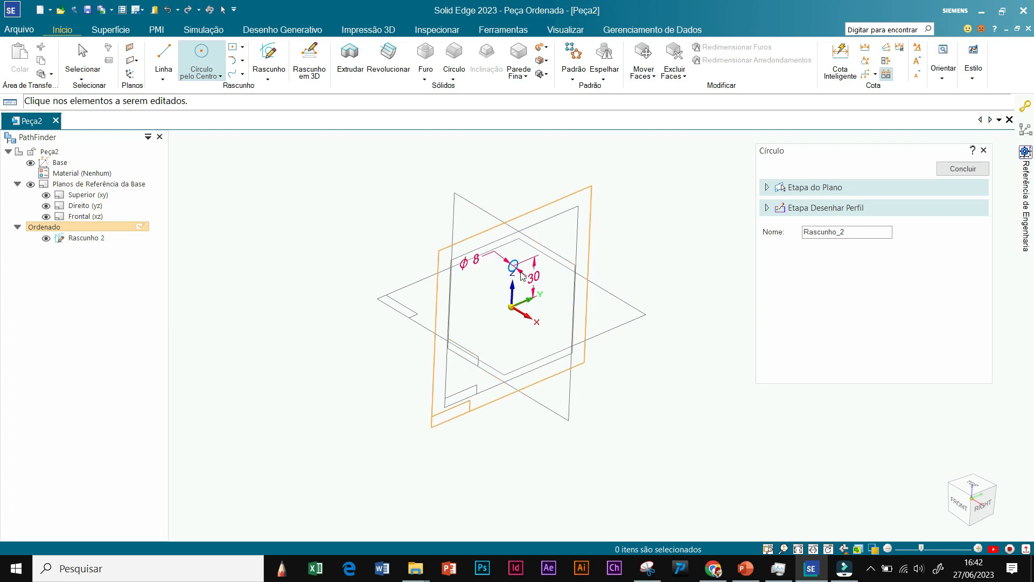
scroll(522, 276, up, 3)
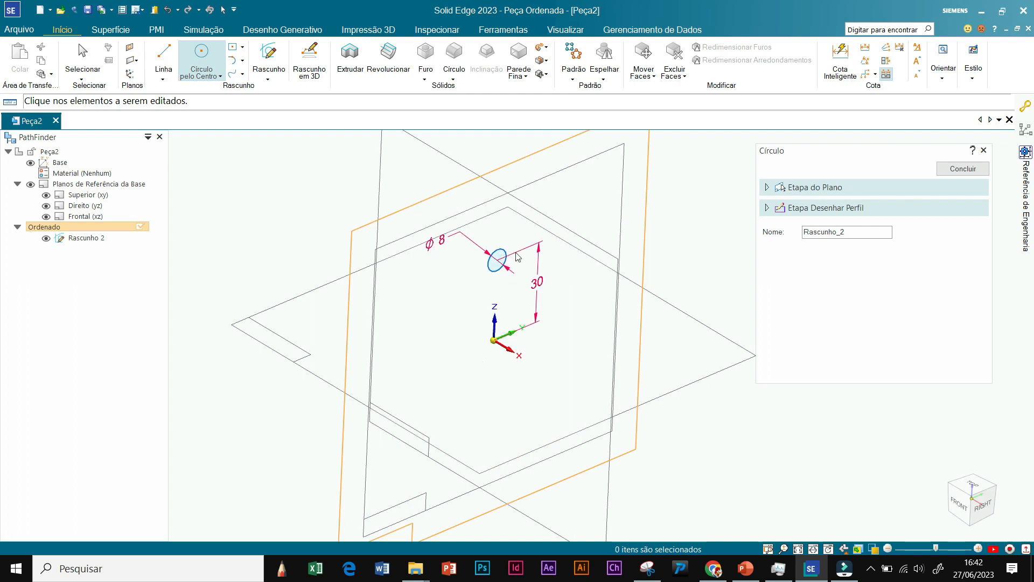
scroll(610, 247, down, 2)
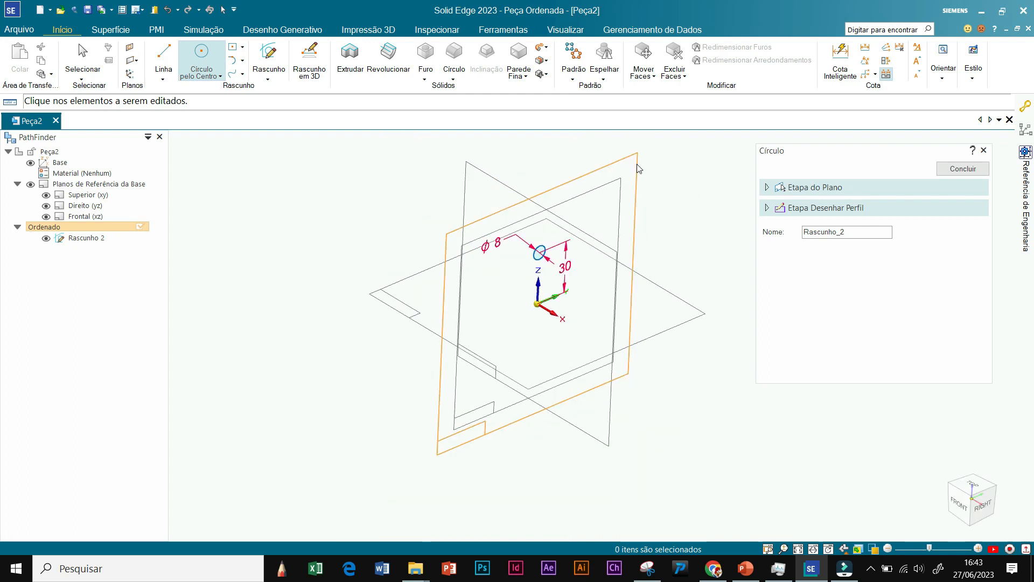
click(686, 162)
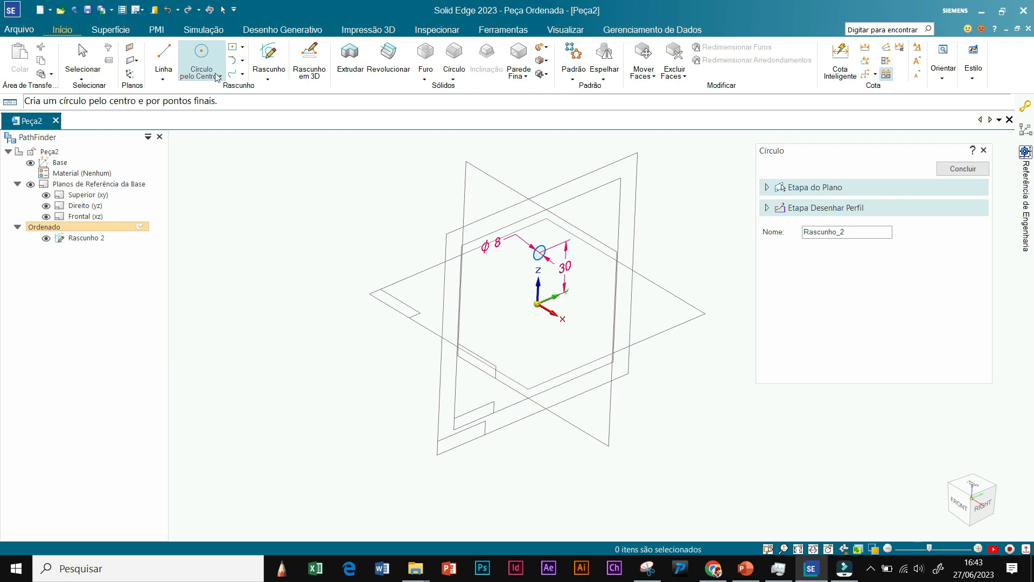
Step: Start a centre-point circle sketch coincident with the Frontal (xz) plane, declining to save all documents
click(203, 54)
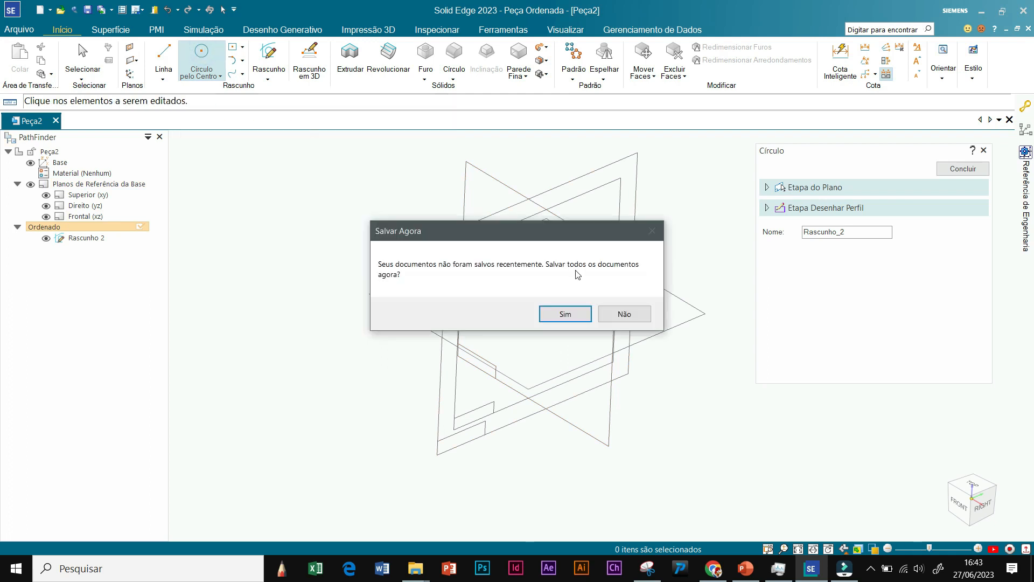
click(620, 313)
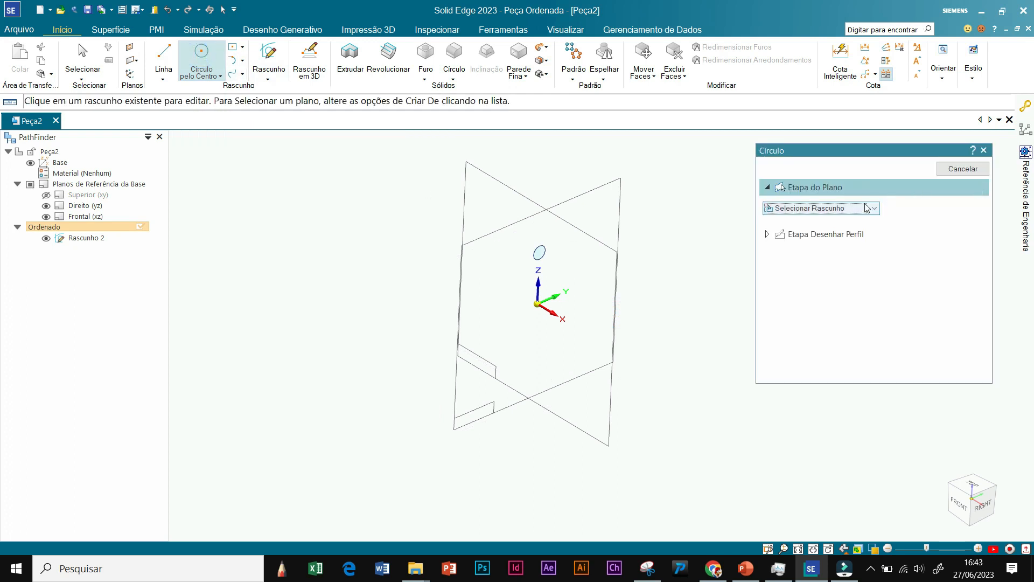
drag(793, 157, 732, 156)
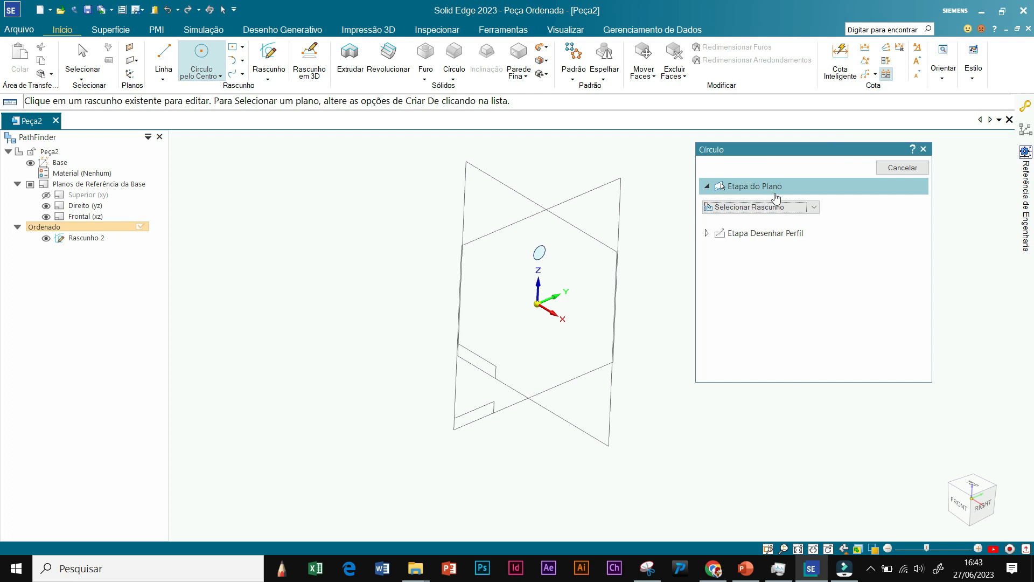
click(814, 207)
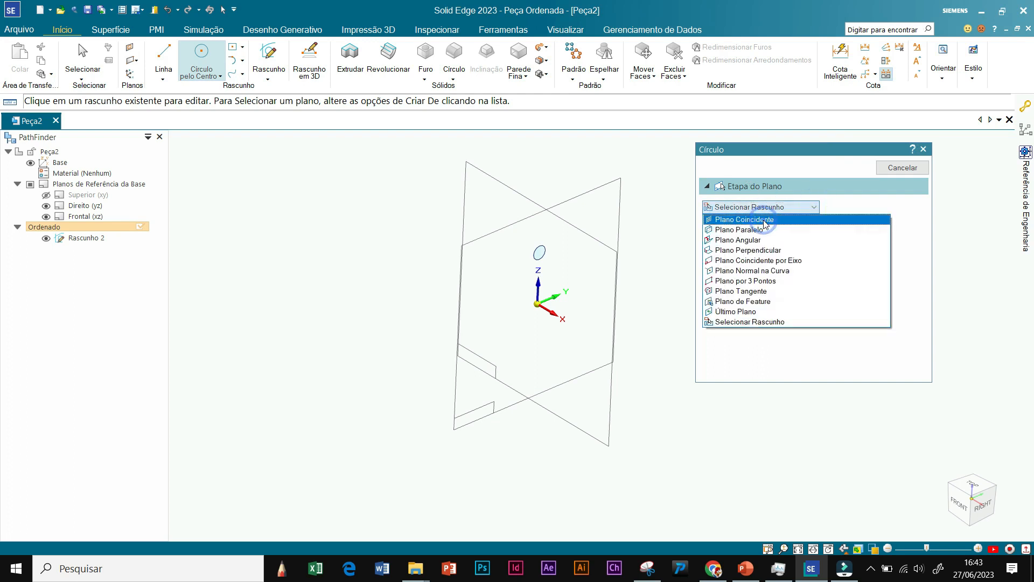
click(765, 222)
click(814, 207)
click(773, 220)
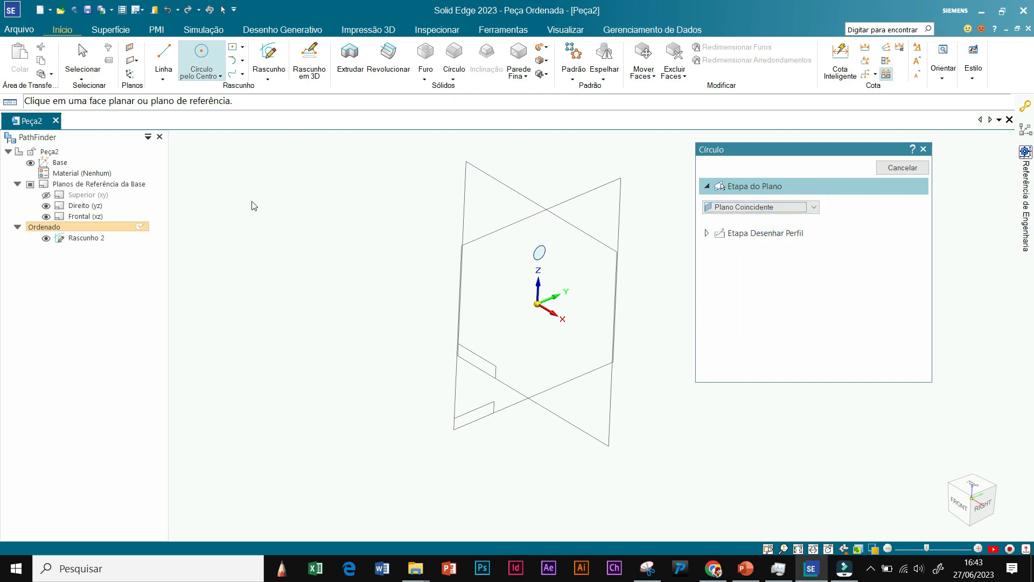
click(814, 207)
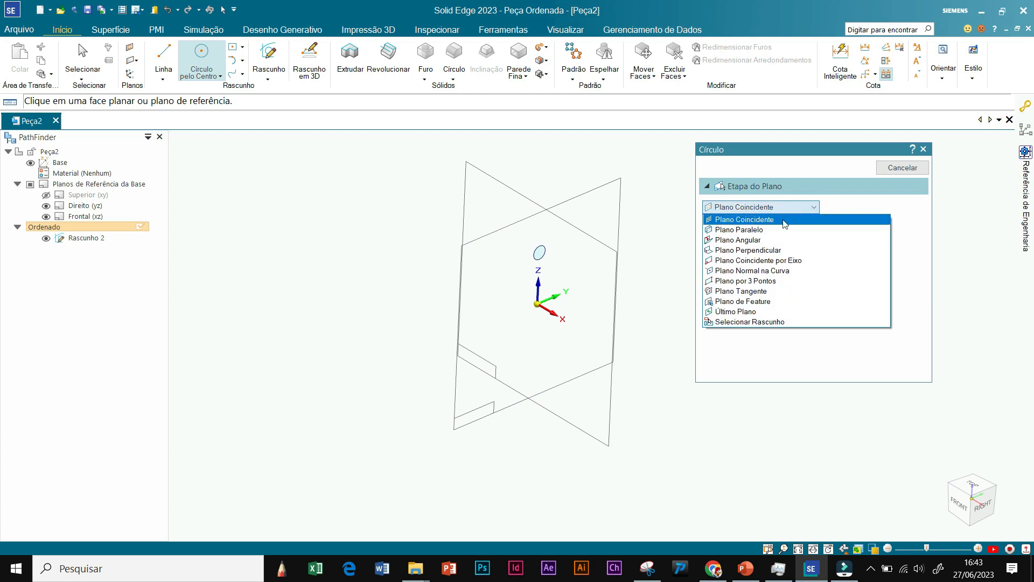
click(731, 220)
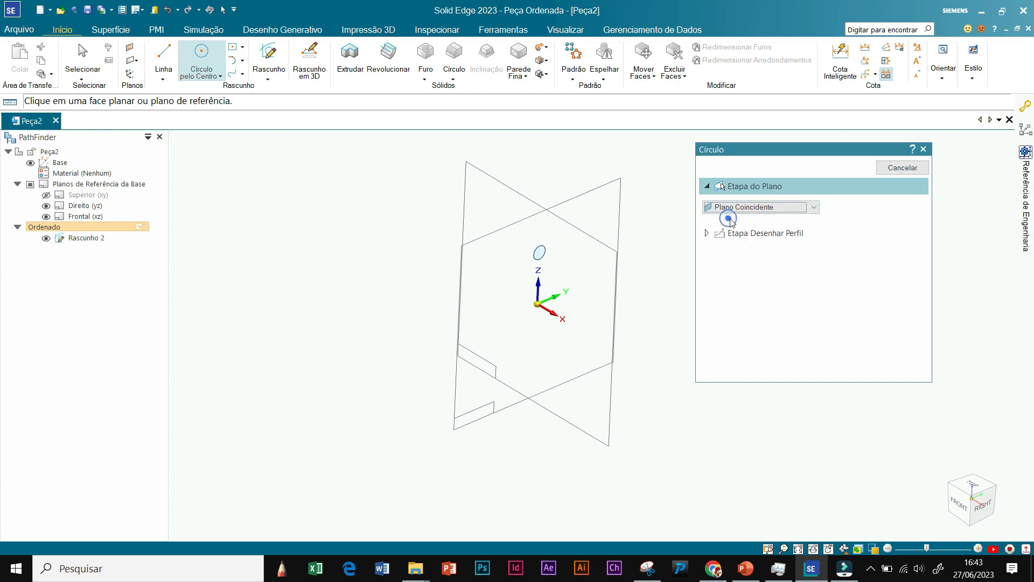
click(516, 194)
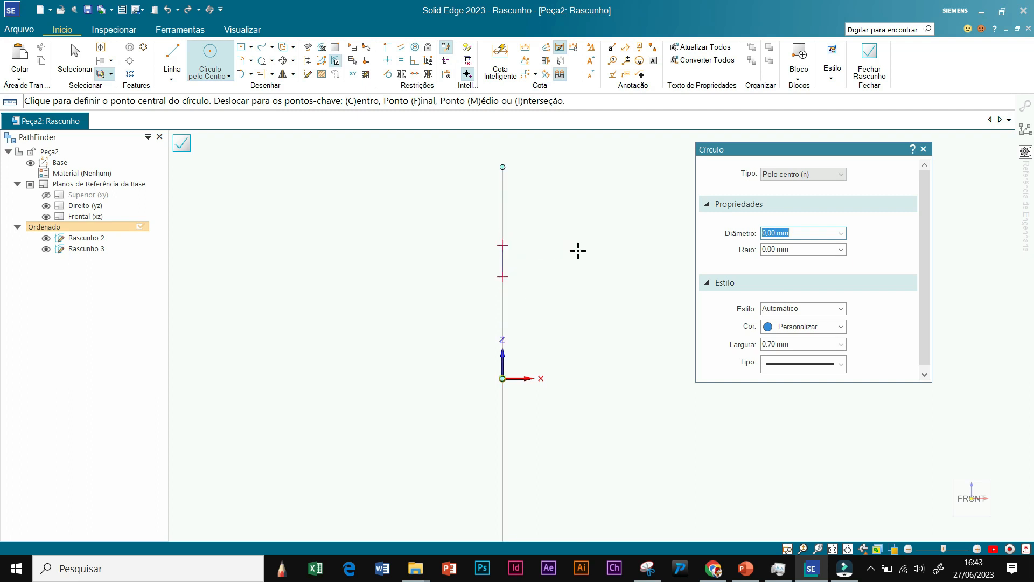
Step: Draw a 60 mm diameter circle centred on the origin and passing through the centre of the small profile circle
click(502, 378)
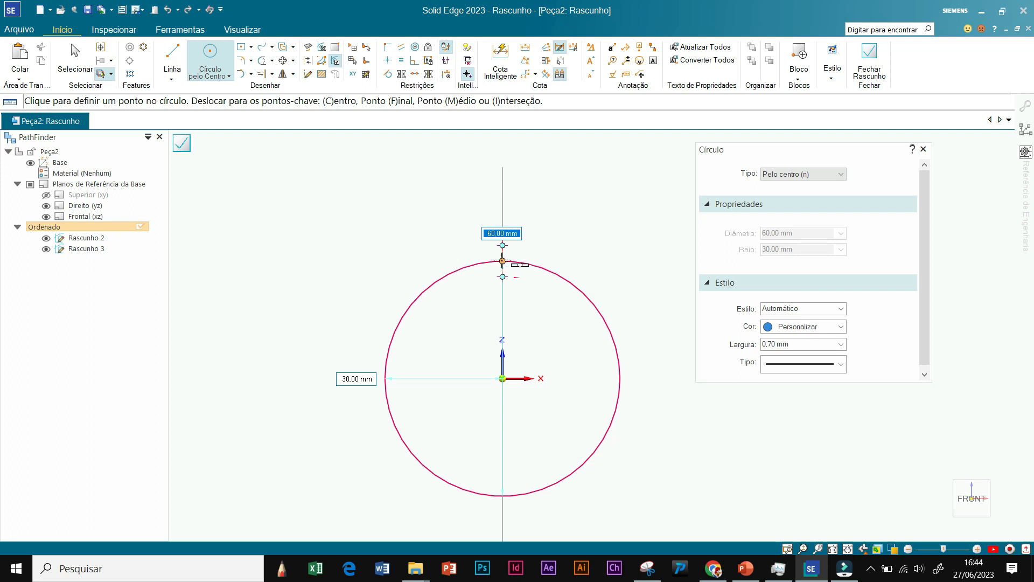
click(502, 261)
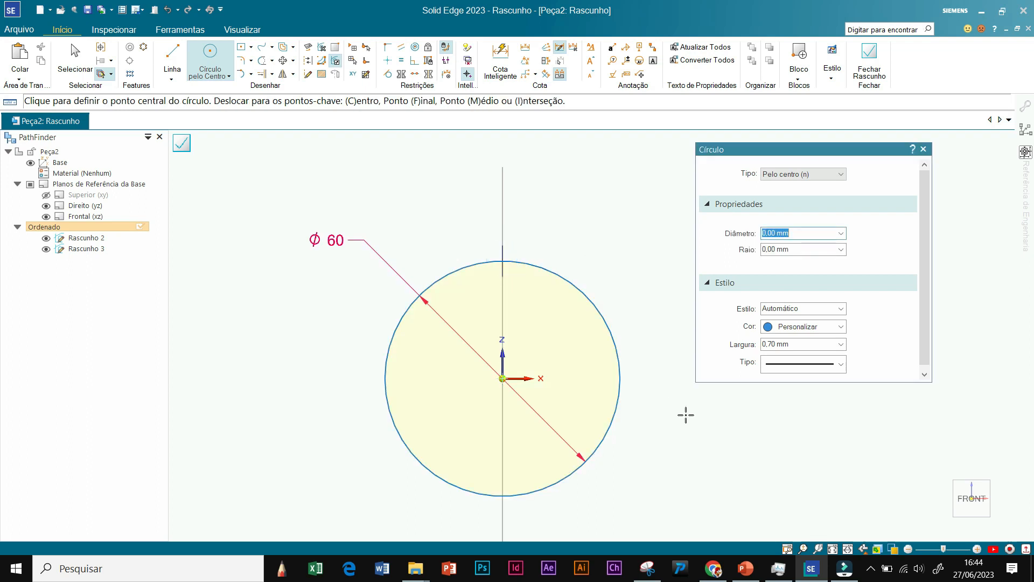
scroll(686, 415, down, 2)
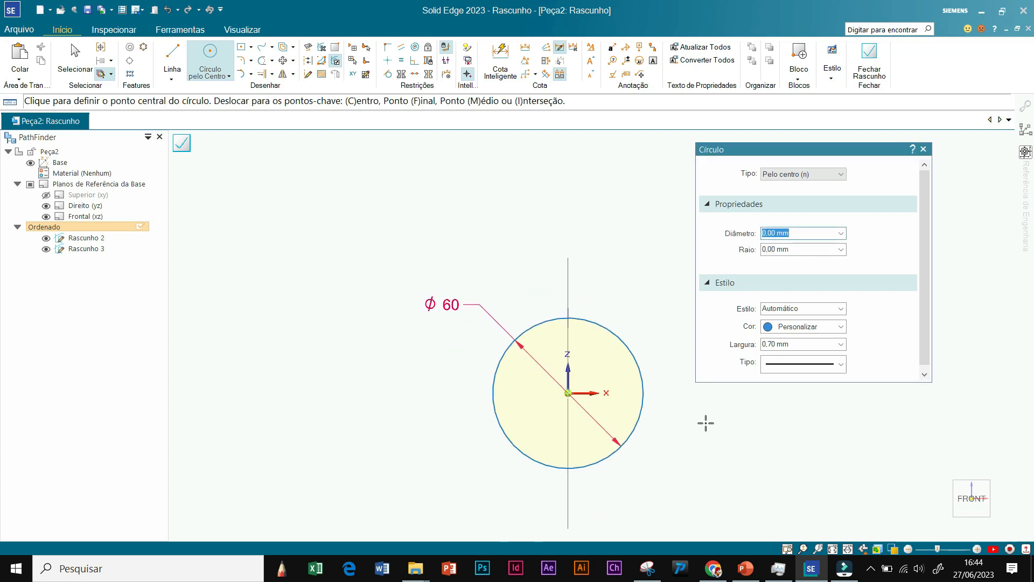
Step: Check in 3D how the 60 mm circle meets the profile circle, and close and finish the path sketch
click(989, 483)
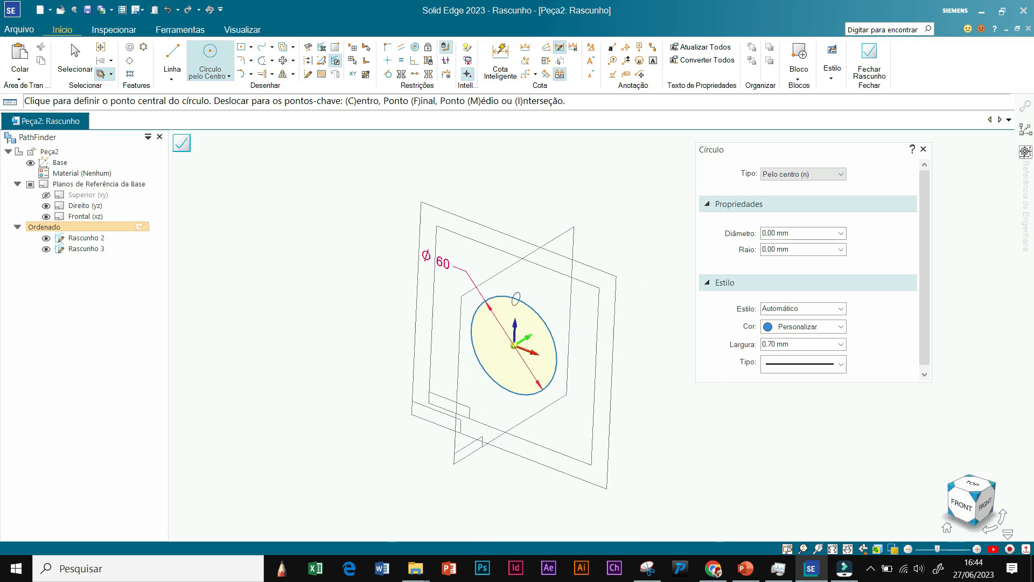
scroll(599, 398, up, 2)
scroll(464, 200, up, 2)
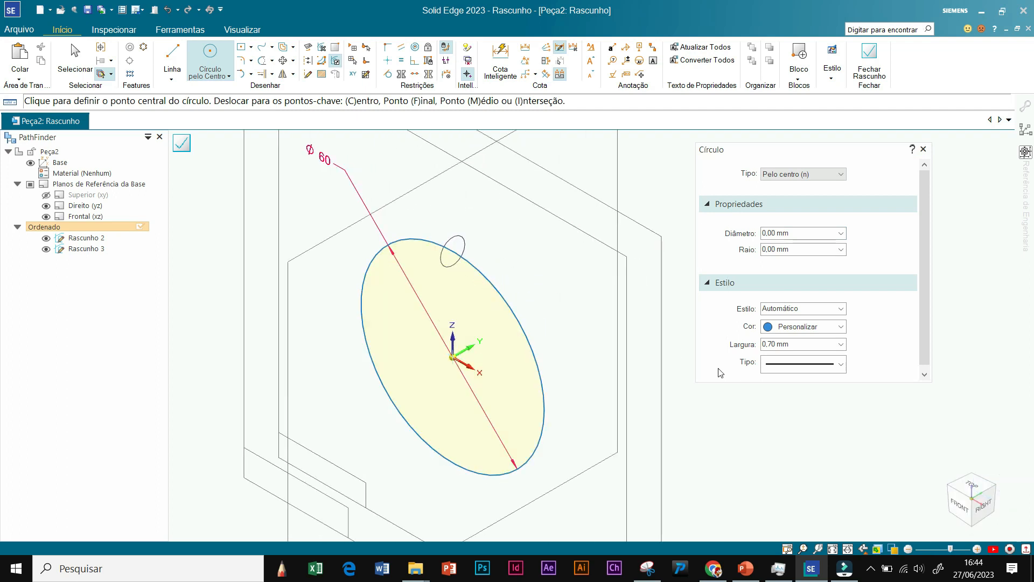
mouse_move(713, 450)
middle_down()
mouse_move(726, 431)
mouse_move(643, 435)
mouse_move(716, 453)
mouse_move(714, 411)
mouse_move(764, 445)
mouse_move(841, 454)
mouse_move(794, 460)
mouse_move(868, 472)
middle_up()
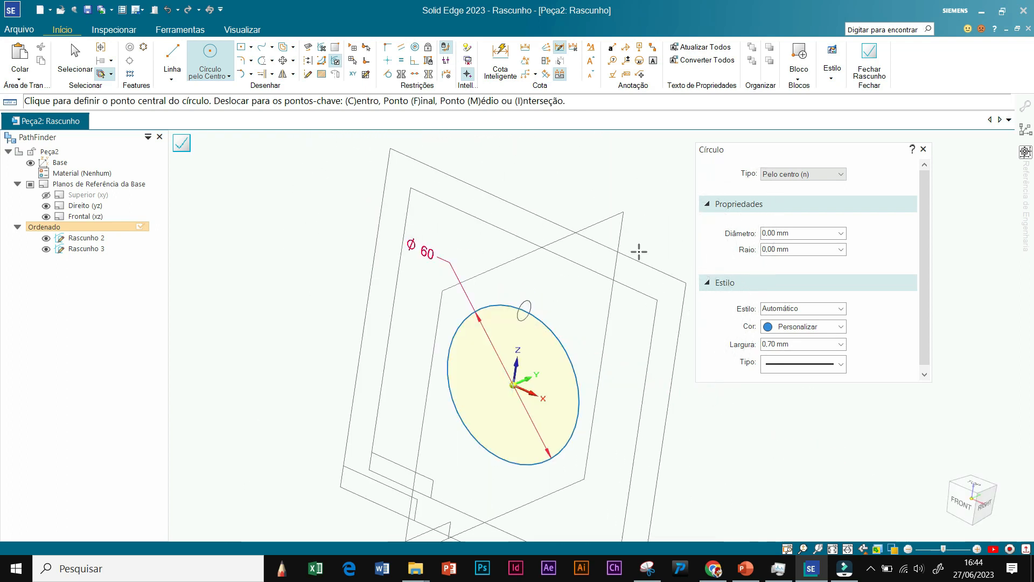
scroll(809, 444, down, 1)
scroll(953, 405, up, 1)
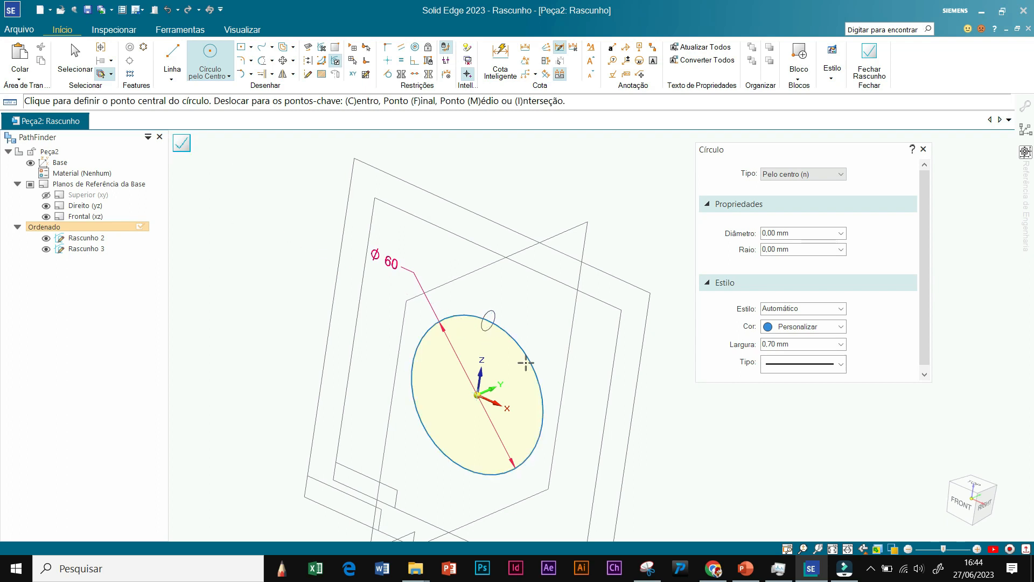
click(183, 148)
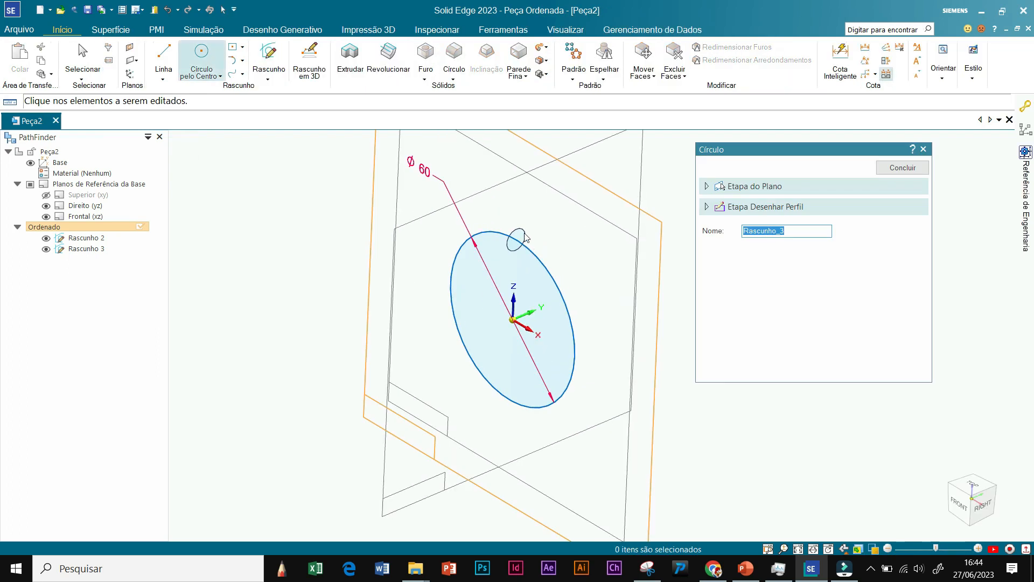
scroll(749, 443, down, 1)
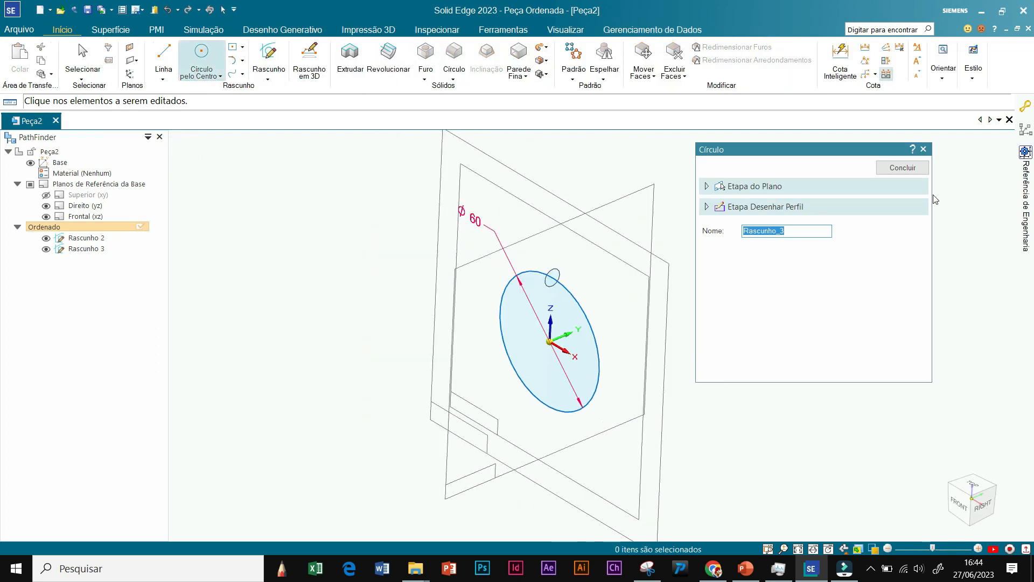
click(903, 168)
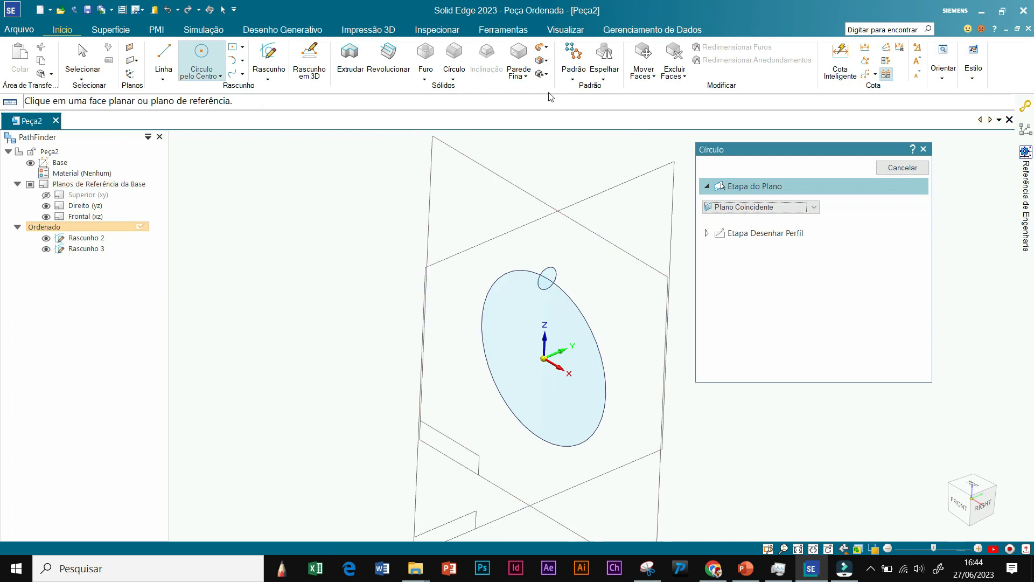
Step: Start a Sweep protrusion (Varredura) with a single path and cross section, and pick the 60 mm circle as the path
click(547, 48)
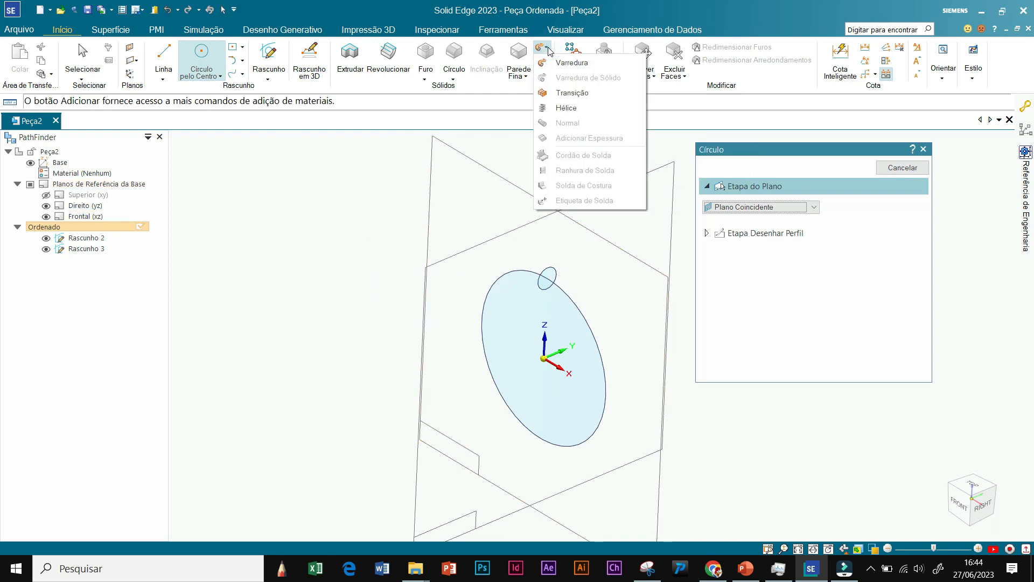
click(562, 62)
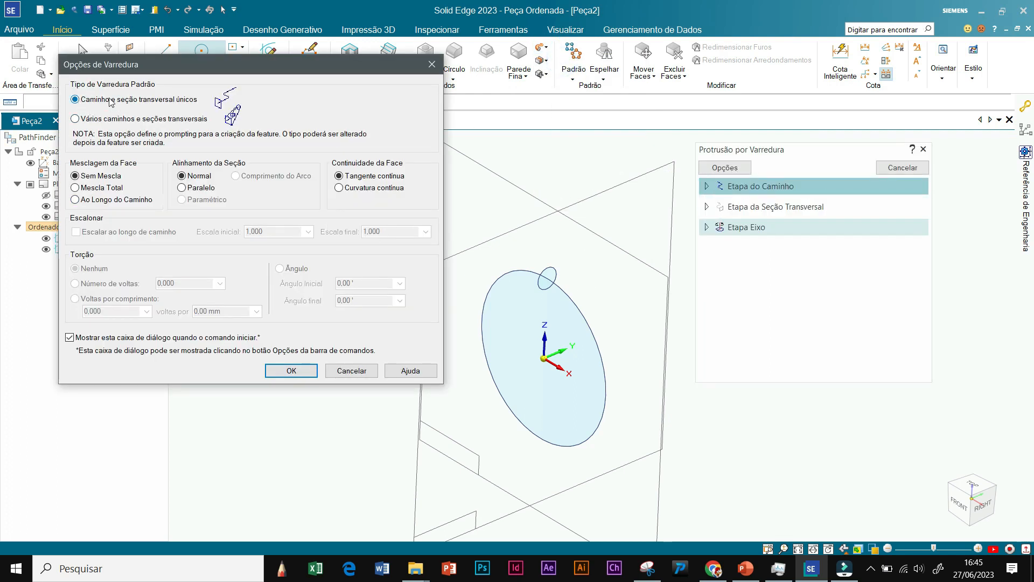
click(292, 371)
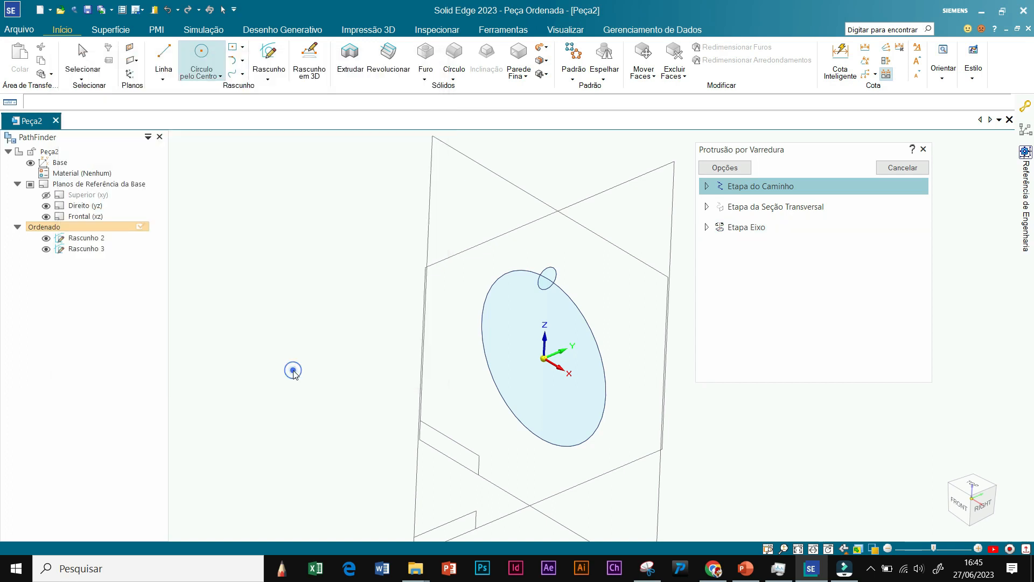
click(580, 311)
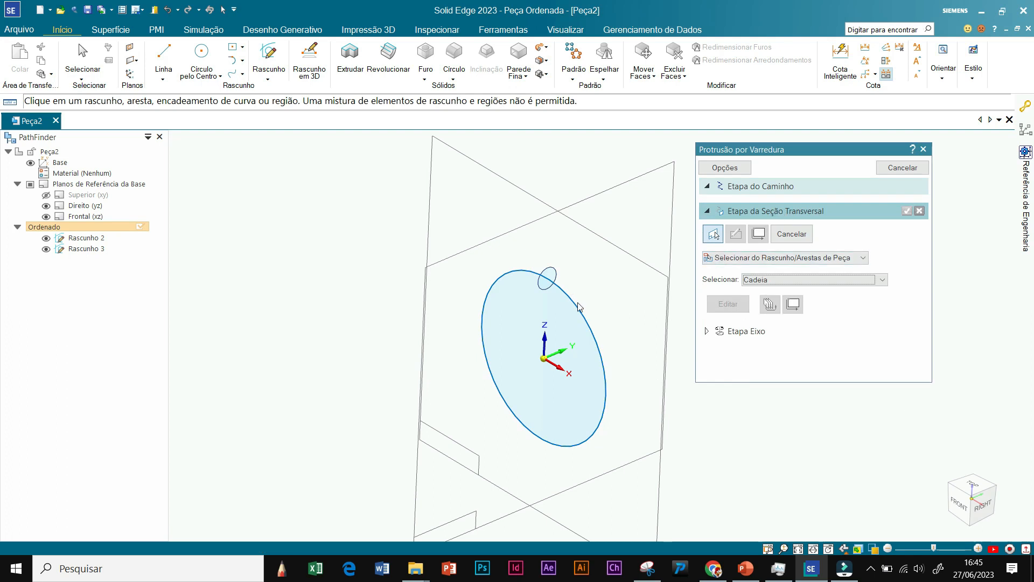
click(883, 280)
click(790, 290)
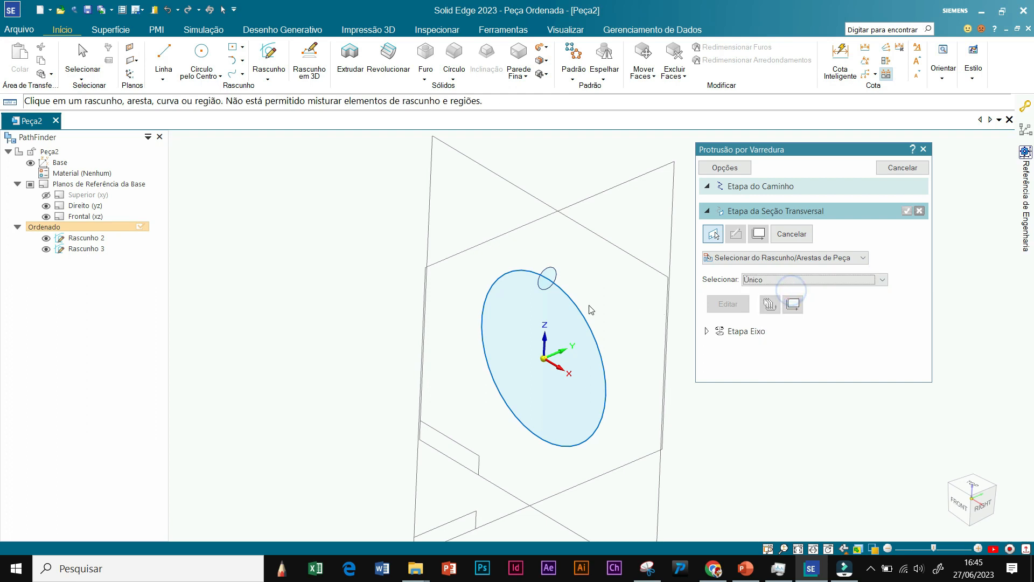
click(903, 167)
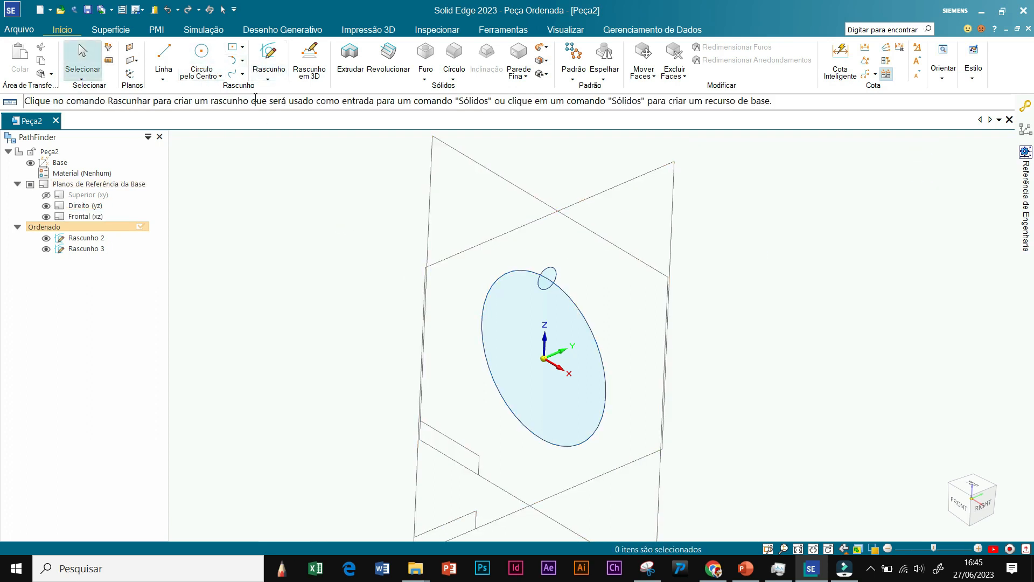
Step: Start a Sweep protrusion with a single path and cross section, and accept the 60 mm circle as the path
click(548, 49)
click(568, 63)
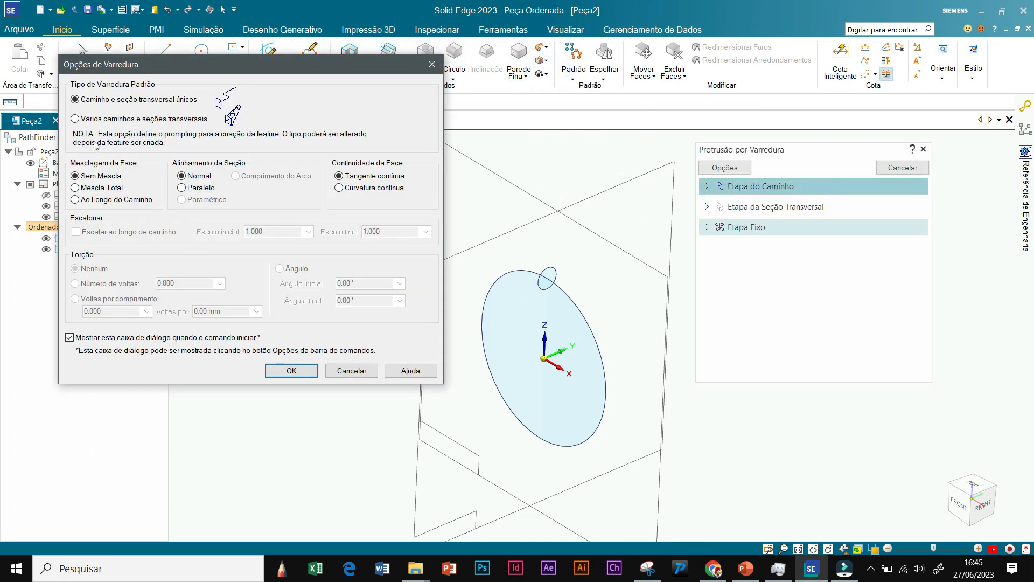
click(292, 370)
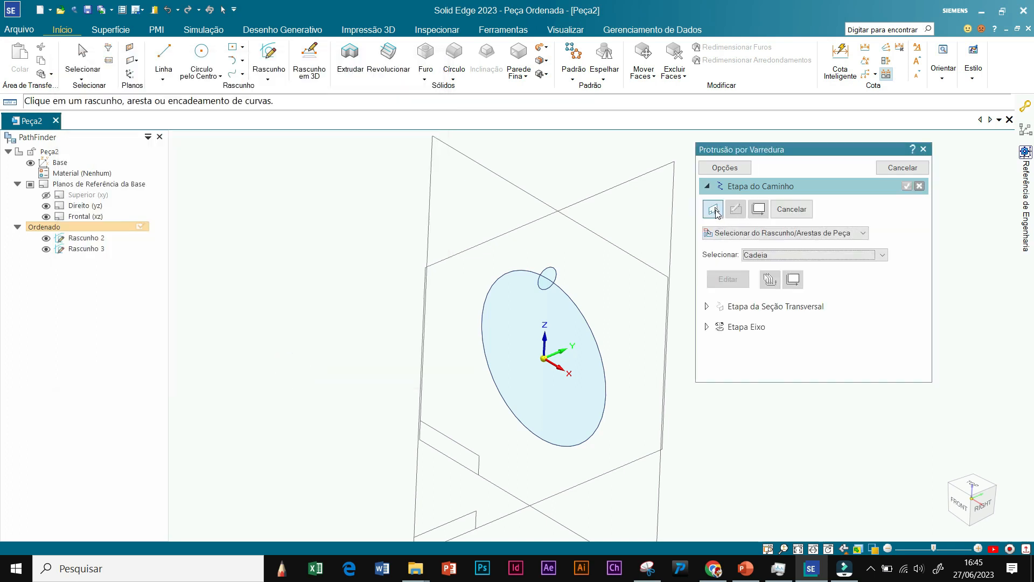
click(582, 316)
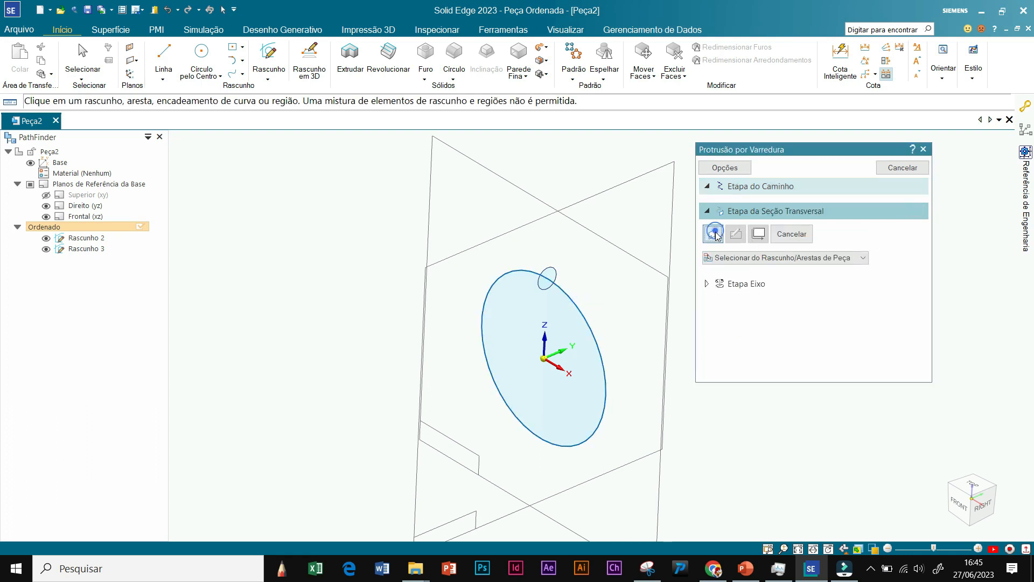
click(848, 259)
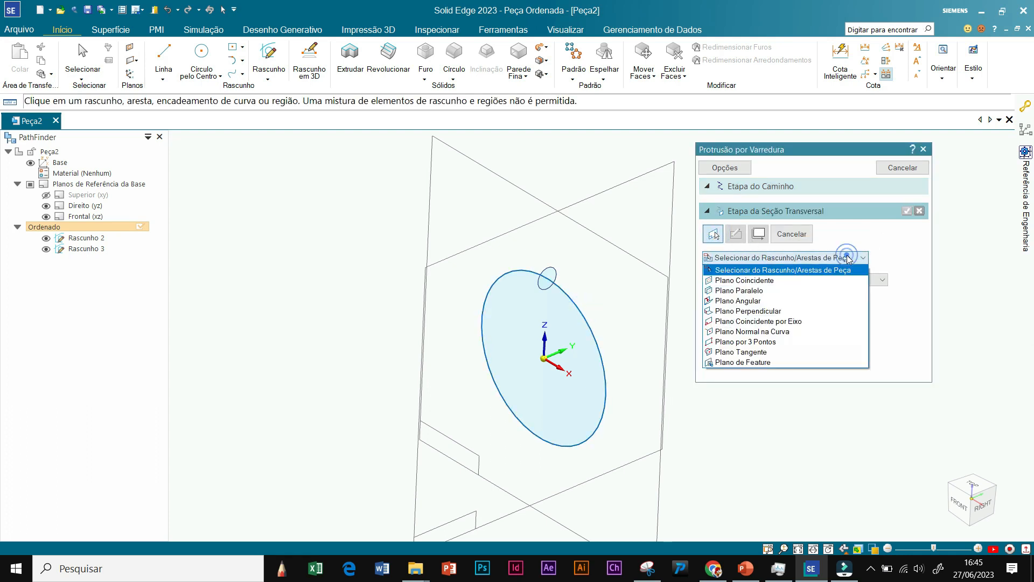
click(774, 281)
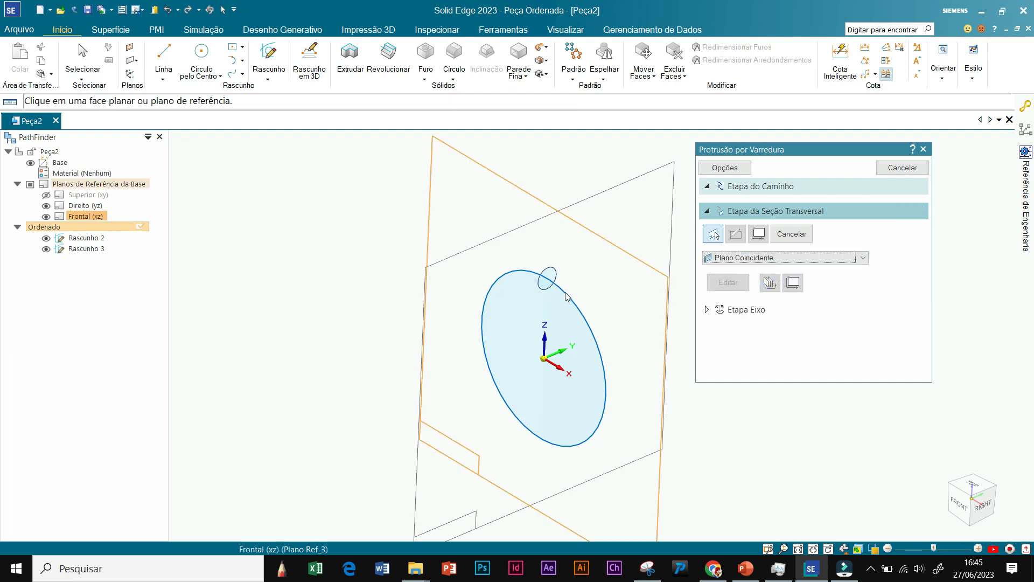
click(814, 259)
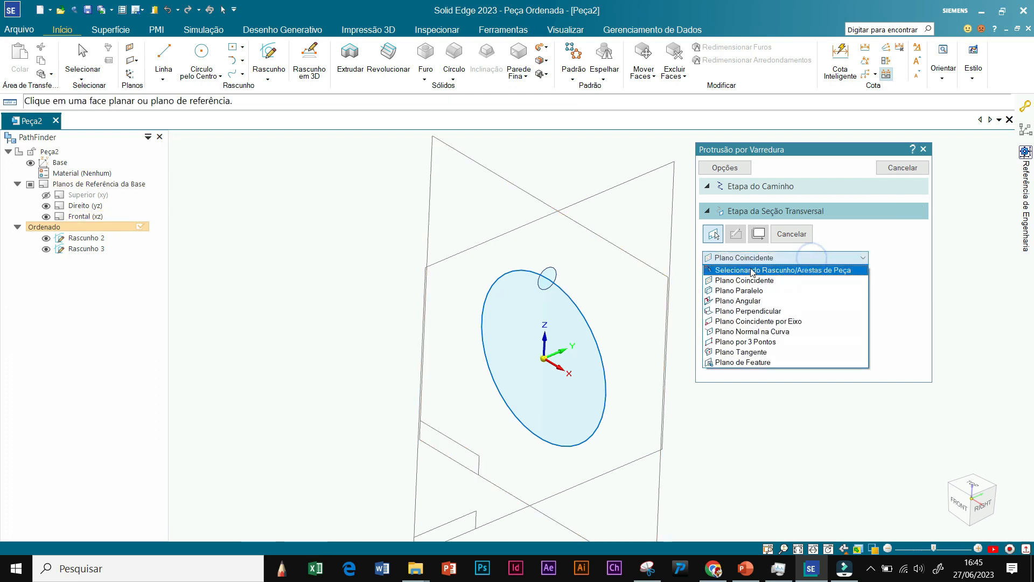
click(751, 268)
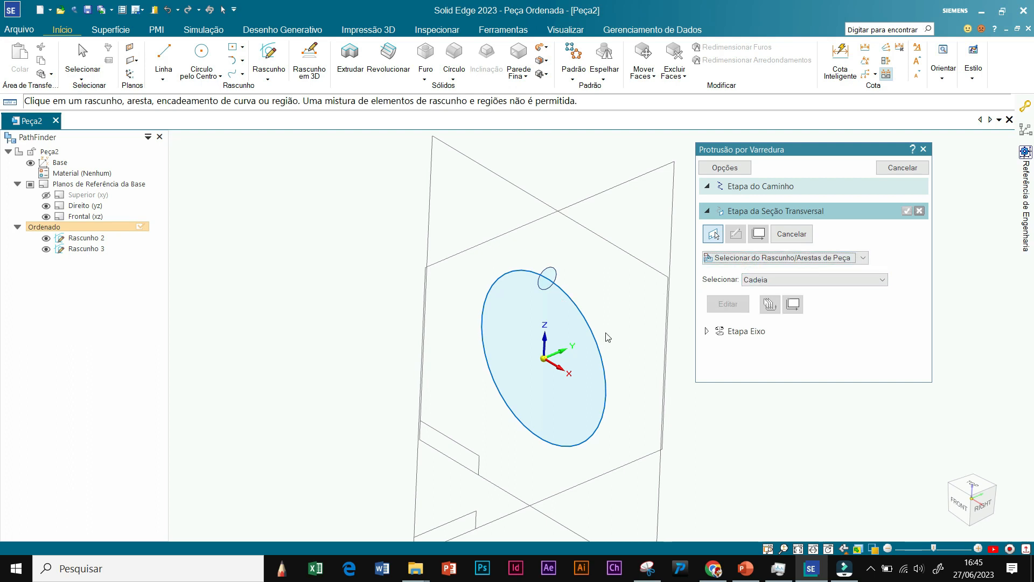
Step: Select and accept the small 8 mm circle as the sweep's cross section to generate the ring
click(557, 277)
right_click(557, 277)
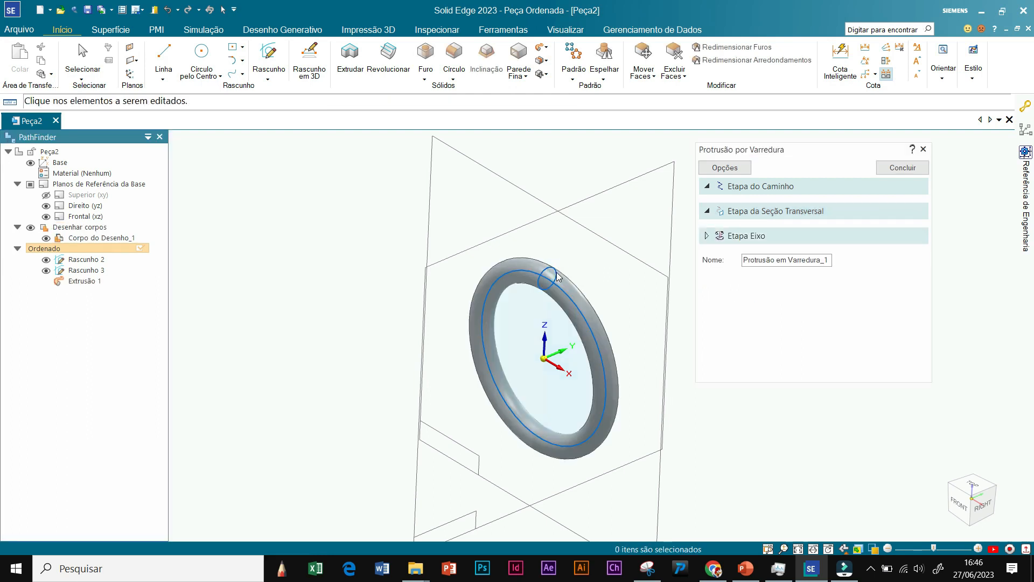
Step: Examine the swept ring and how its circular section follows the 60 mm path from different views
scroll(649, 389, up, 1)
scroll(697, 427, down, 2)
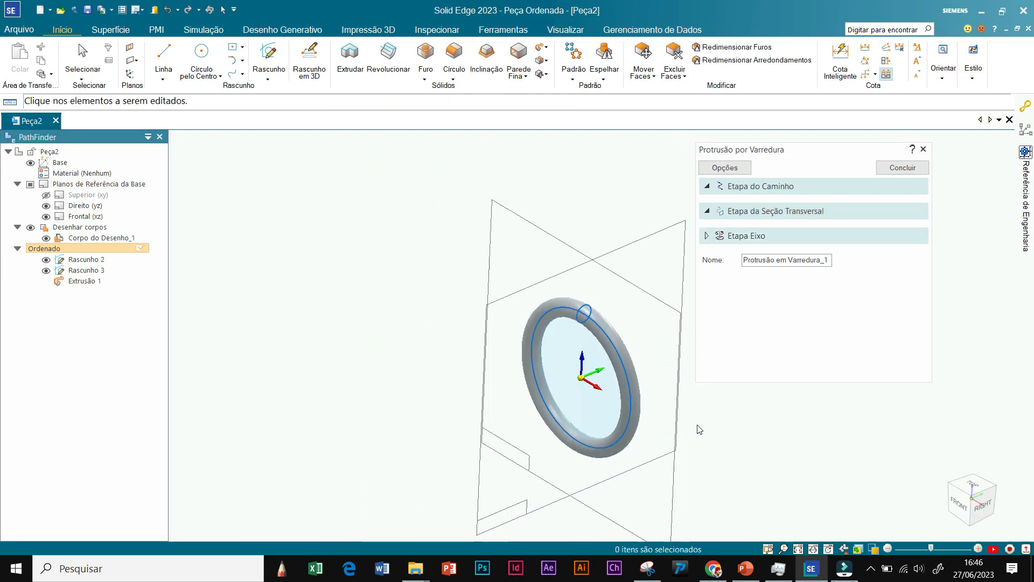
middle_drag(699, 425, 744, 443)
scroll(744, 443, up, 1)
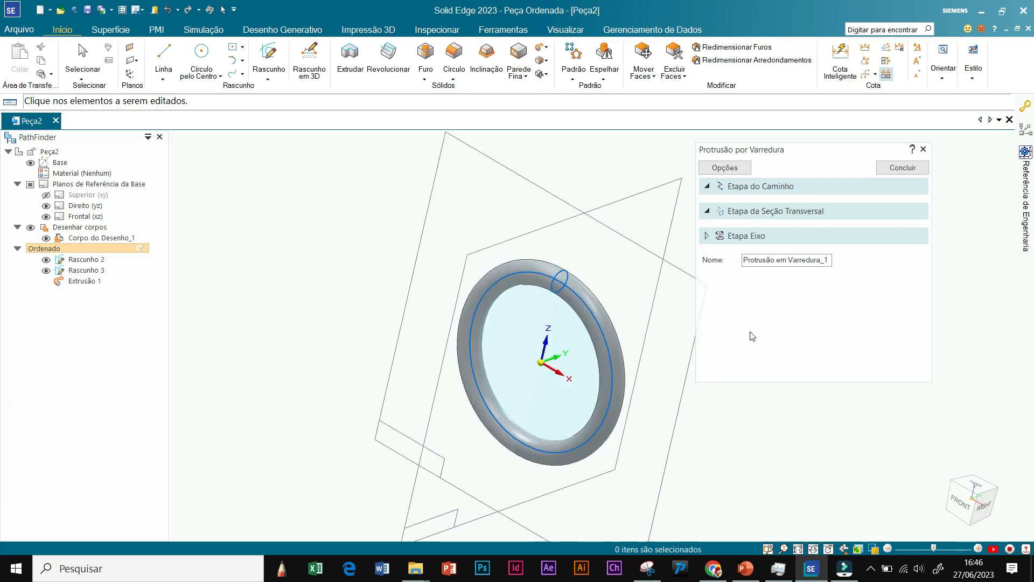
scroll(711, 406, down, 1)
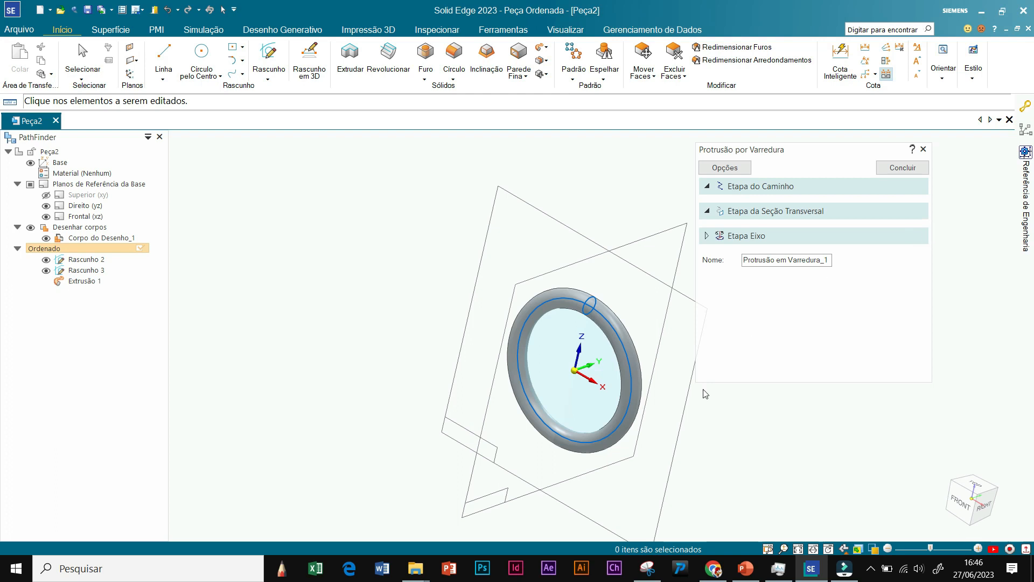
scroll(668, 404, up, 1)
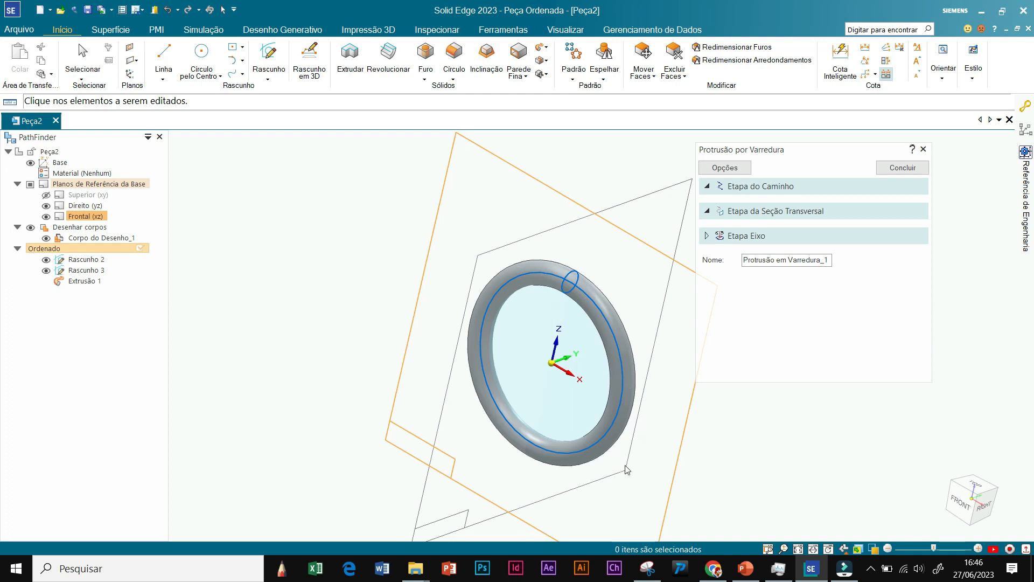
scroll(804, 473, up, 1)
scroll(748, 453, down, 2)
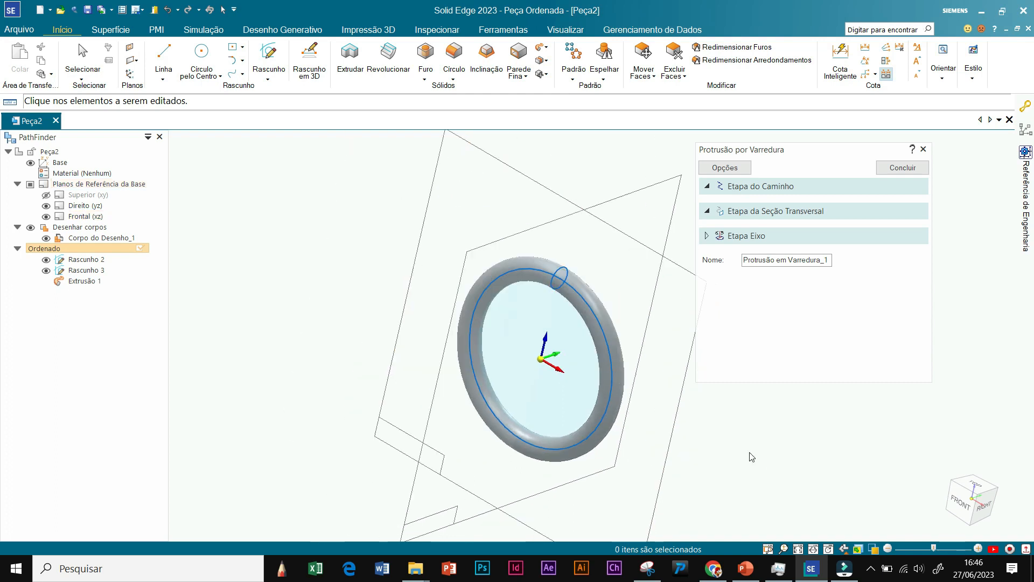
scroll(900, 433, up, 1)
scroll(902, 438, down, 1)
Step: Finish the ring's sweep protrusion and exit the Sweep command
click(905, 167)
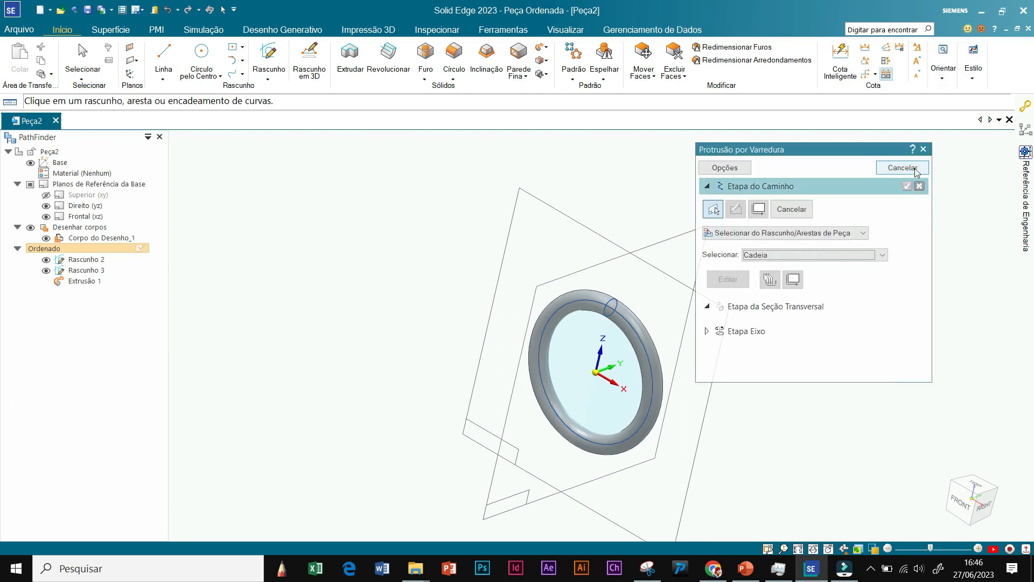
scroll(774, 405, up, 1)
scroll(751, 372, down, 1)
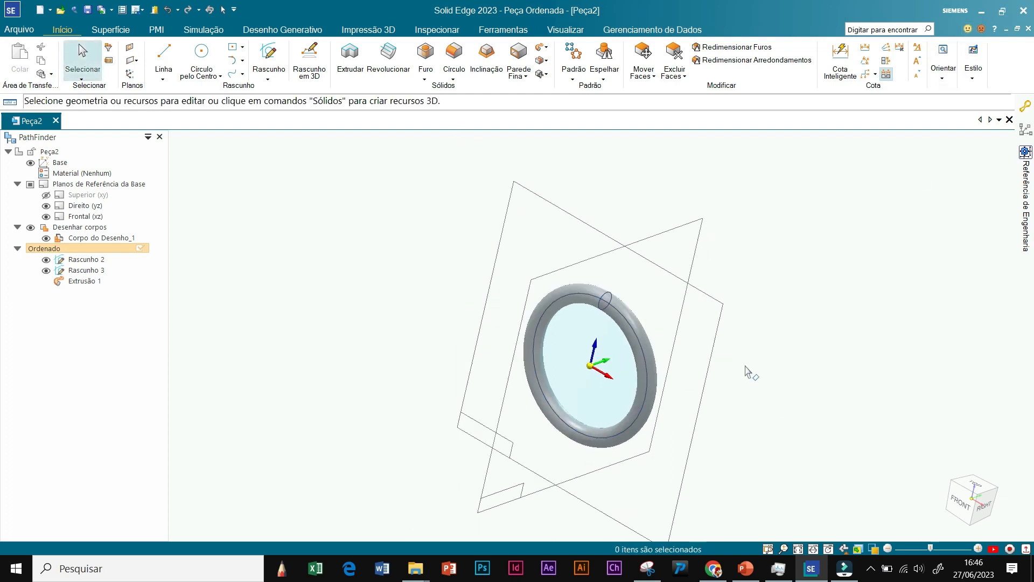
scroll(810, 473, down, 1)
scroll(818, 467, up, 1)
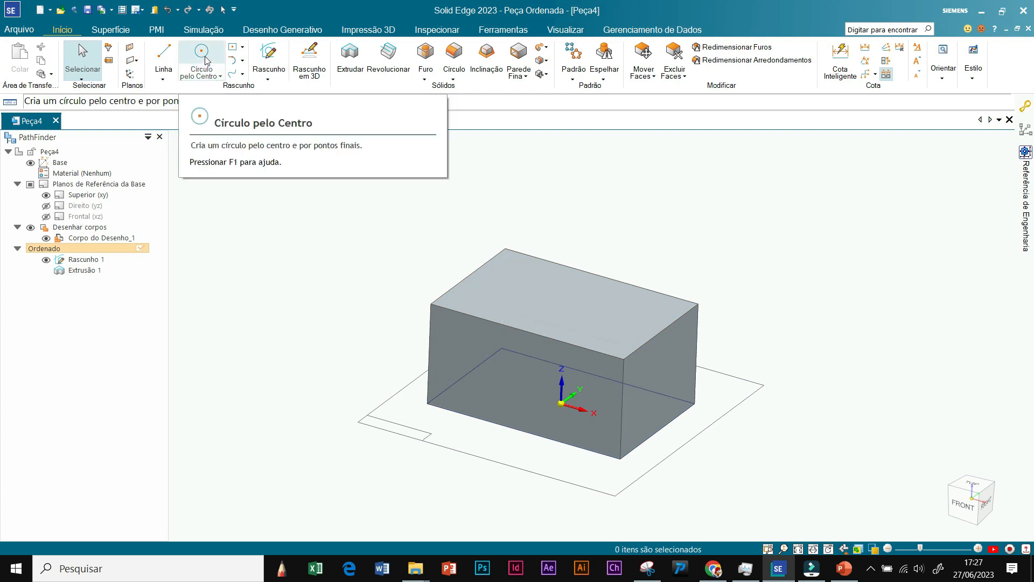
Step: Sketch a centre rectangle about 3.45 × 2.8 mm on the block's right end face, centred on its top edge's midpoint
click(243, 47)
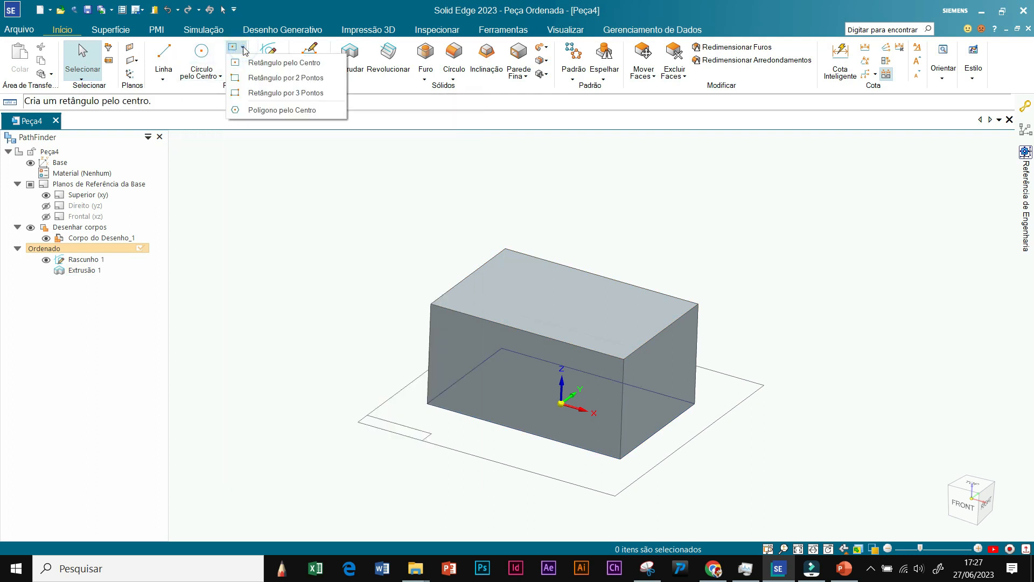
click(272, 63)
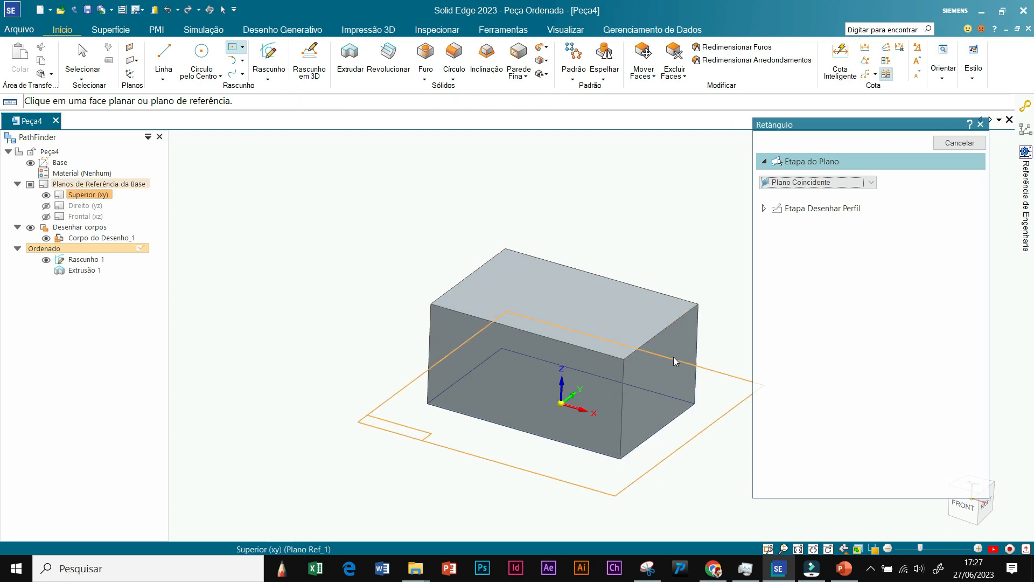
click(688, 337)
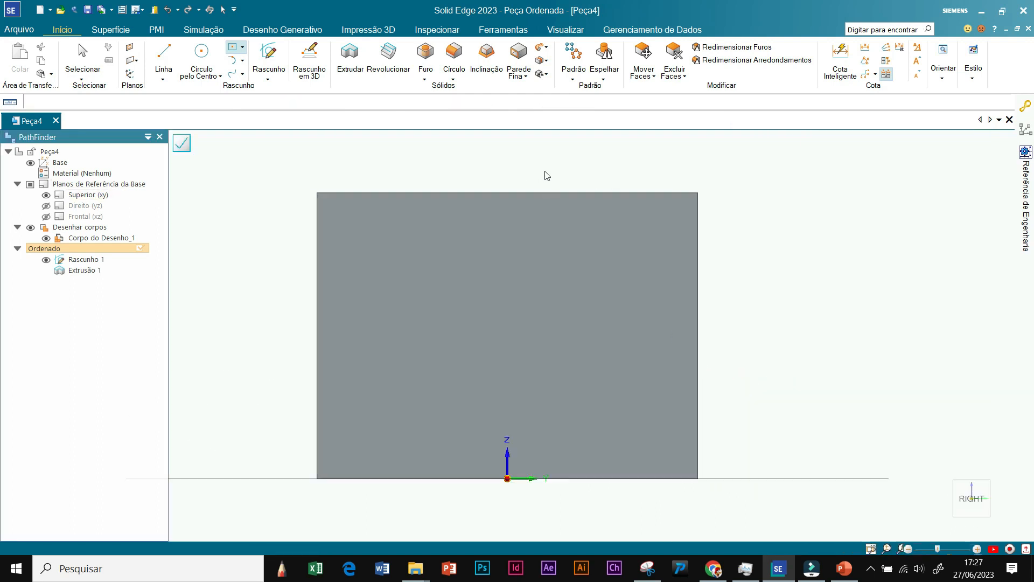
scroll(544, 163, down, 1)
scroll(549, 188, up, 2)
scroll(531, 166, down, 5)
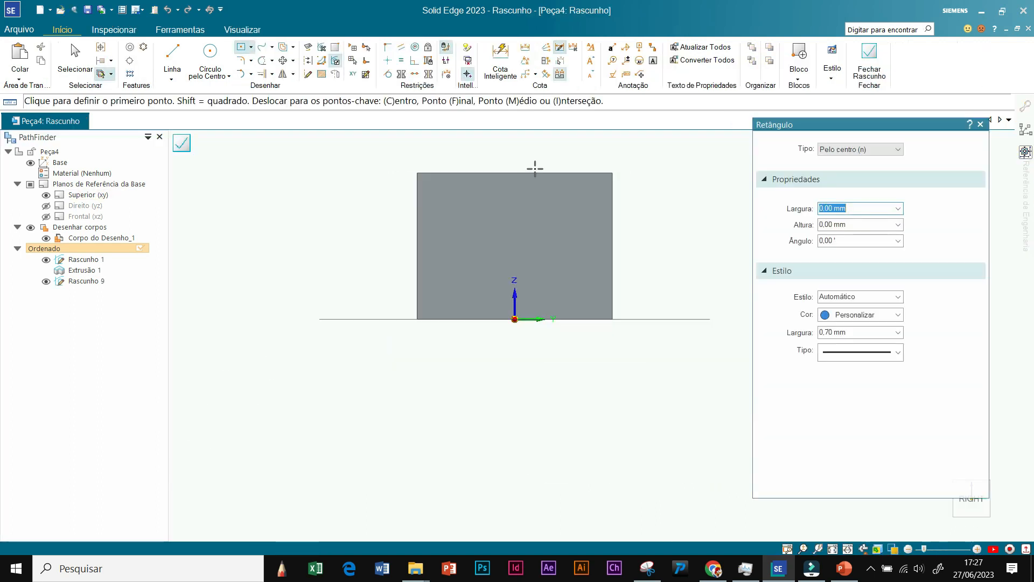
scroll(534, 147, up, 3)
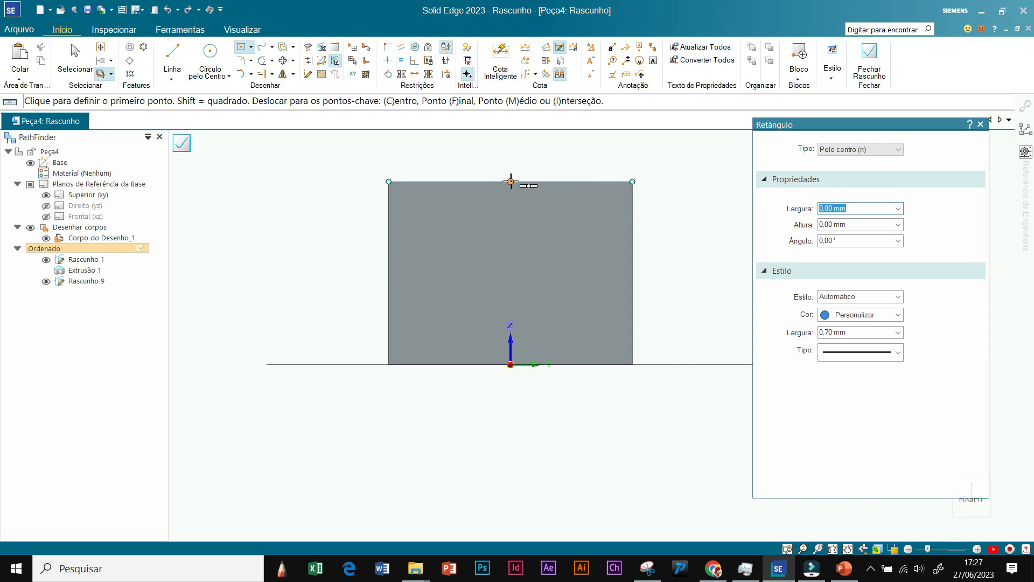
click(511, 181)
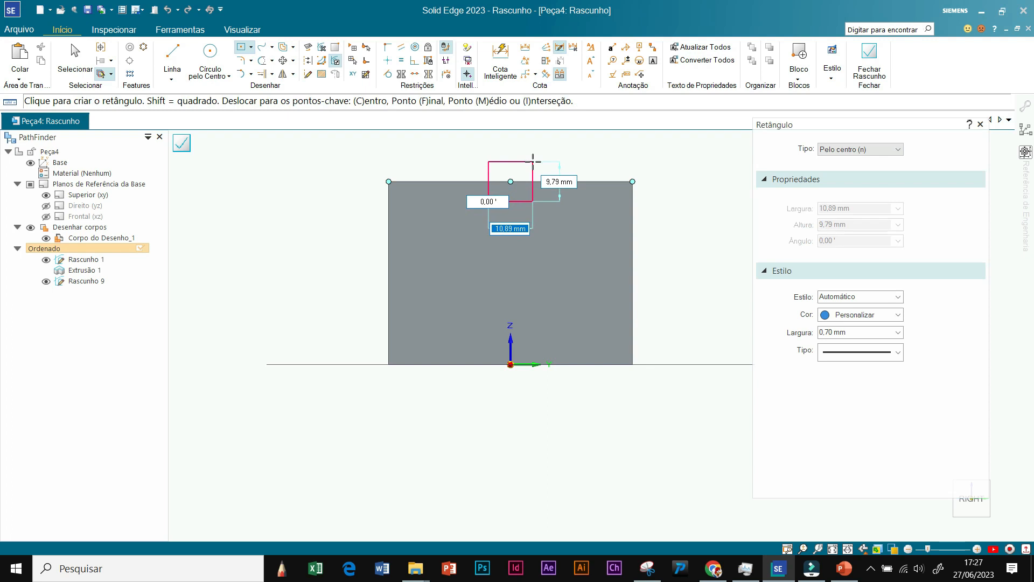
scroll(523, 170, up, 1)
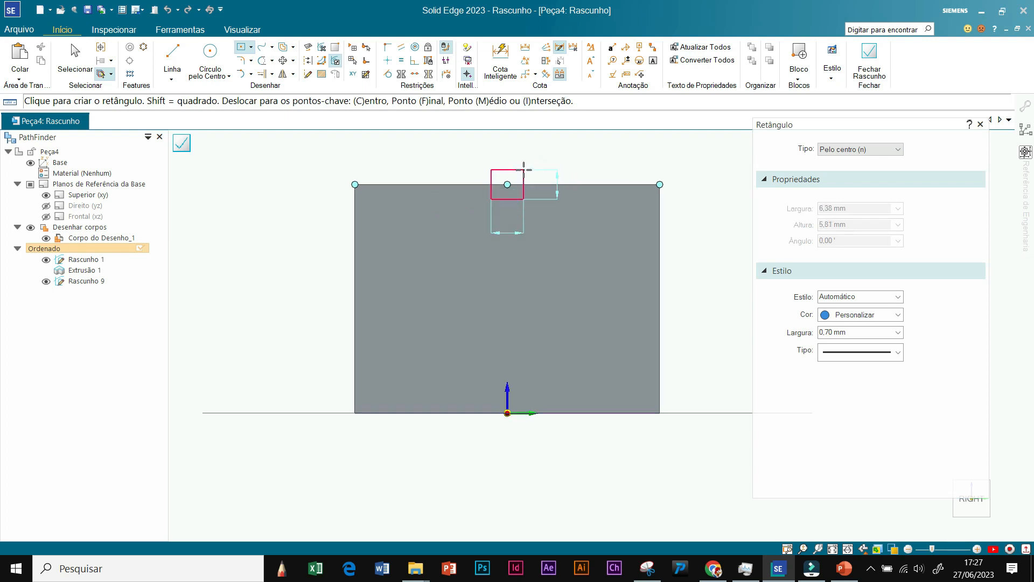
scroll(522, 171, up, 1)
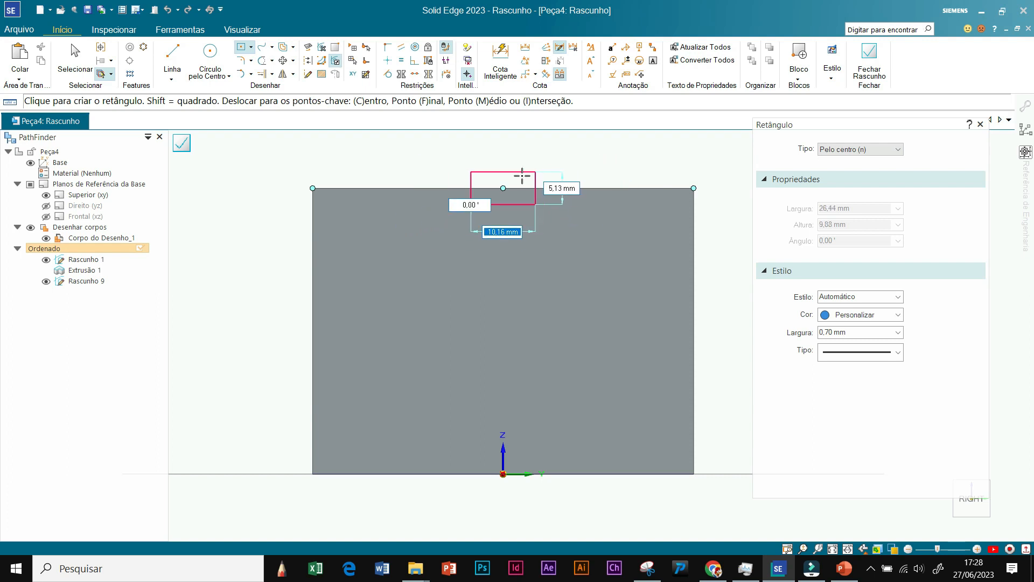
scroll(520, 176, up, 2)
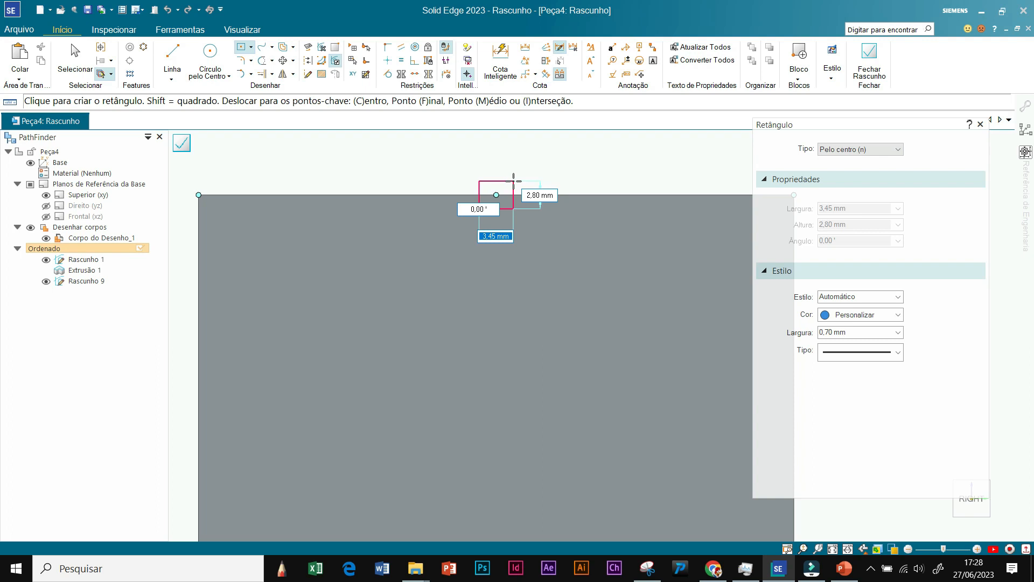
click(513, 181)
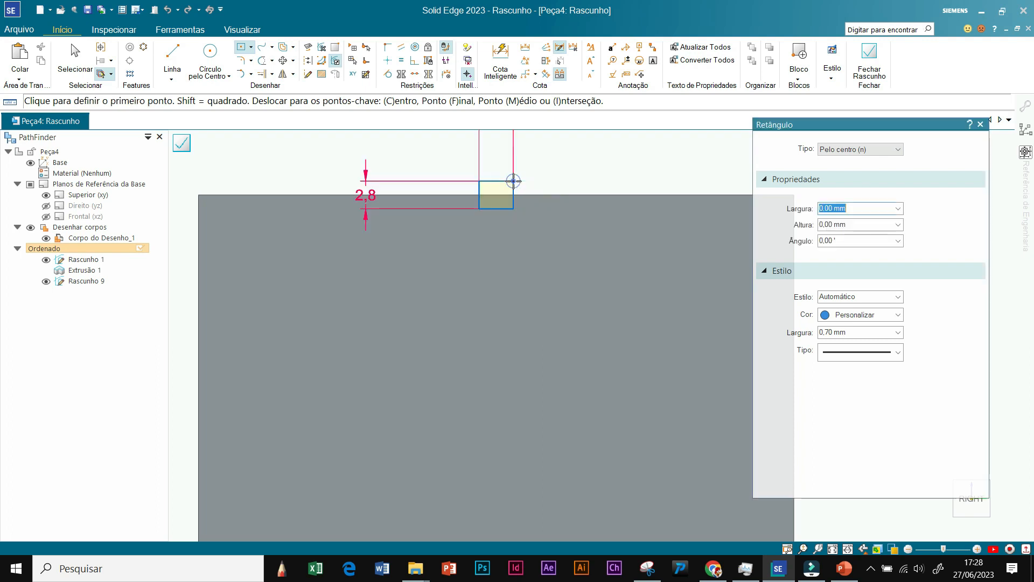
Step: Check the small rectangle's position on the block in 3D, and close and finish its sketch
scroll(557, 302, down, 2)
middle_drag(568, 220, 647, 321)
scroll(589, 311, down, 3)
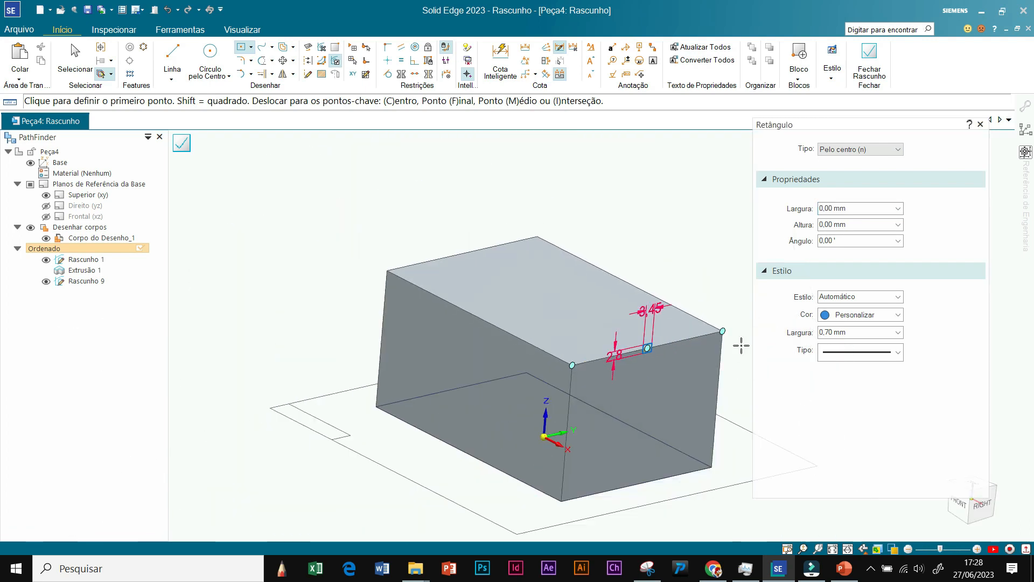
scroll(741, 346, up, 2)
scroll(699, 357, down, 2)
scroll(700, 358, up, 2)
scroll(689, 351, down, 3)
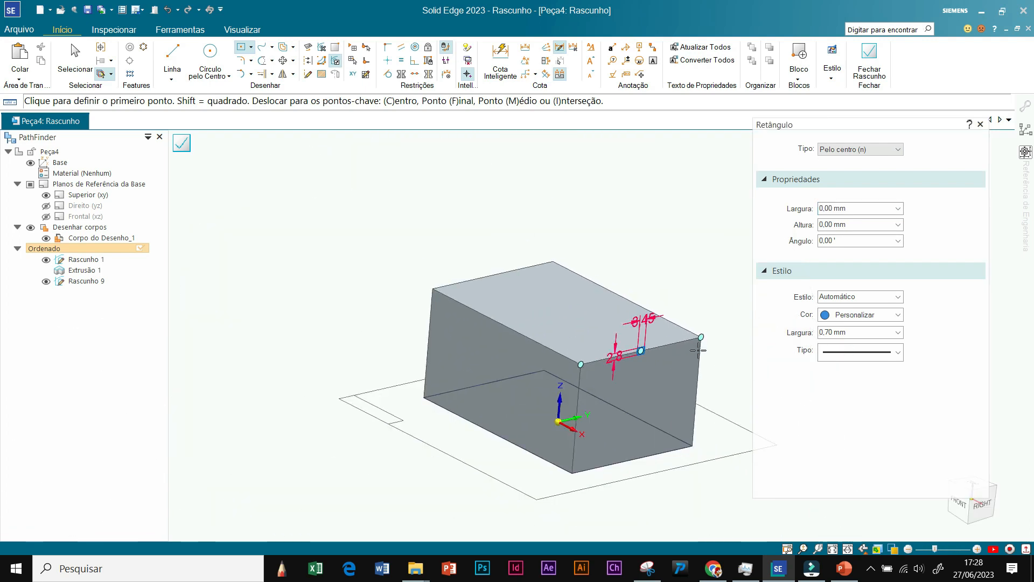
click(182, 144)
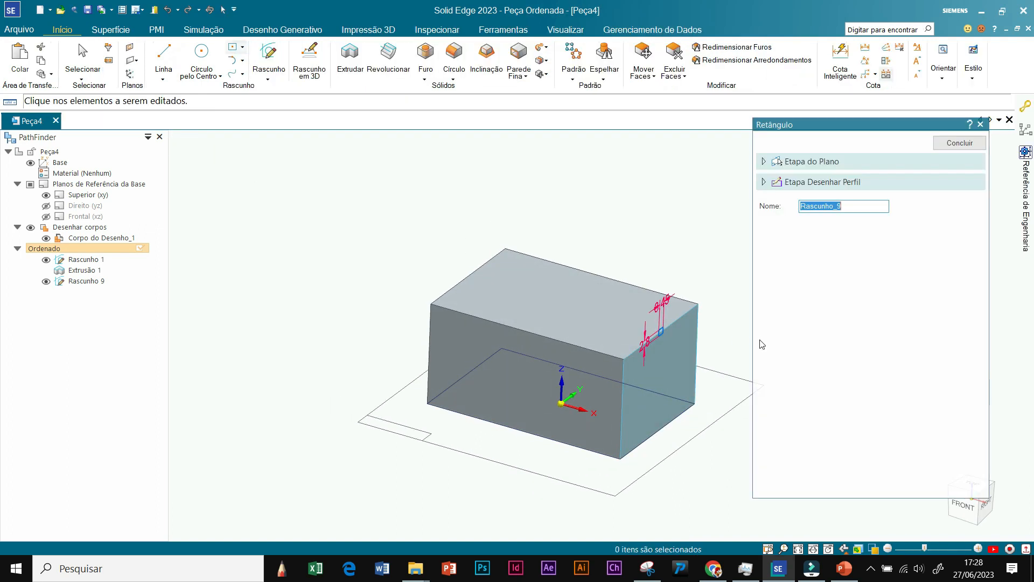
scroll(712, 339, up, 1)
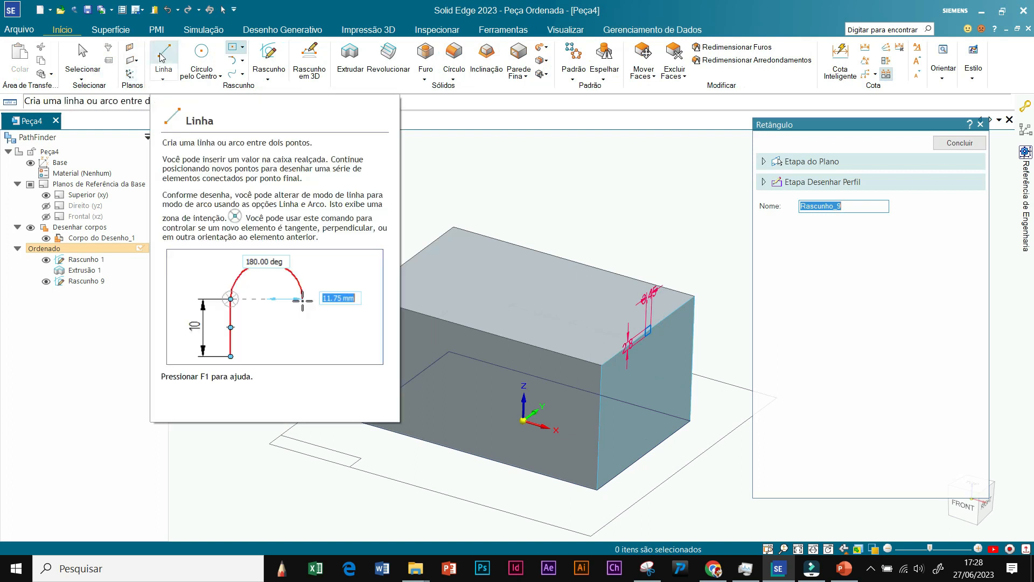
click(605, 320)
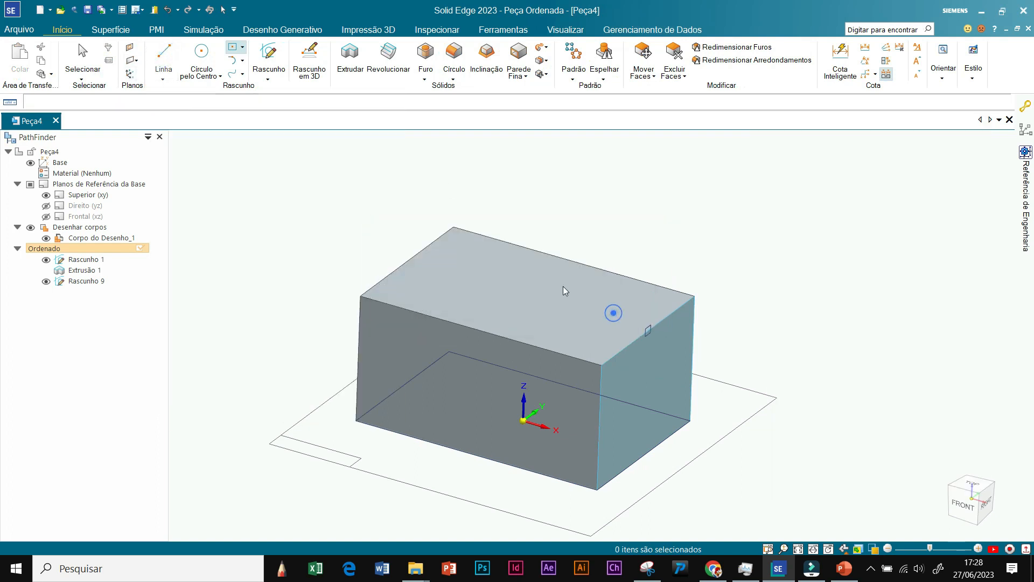
Step: Begin a line sketch on the block's top face and locate the small rectangle at its right edge in 3D
key(l)
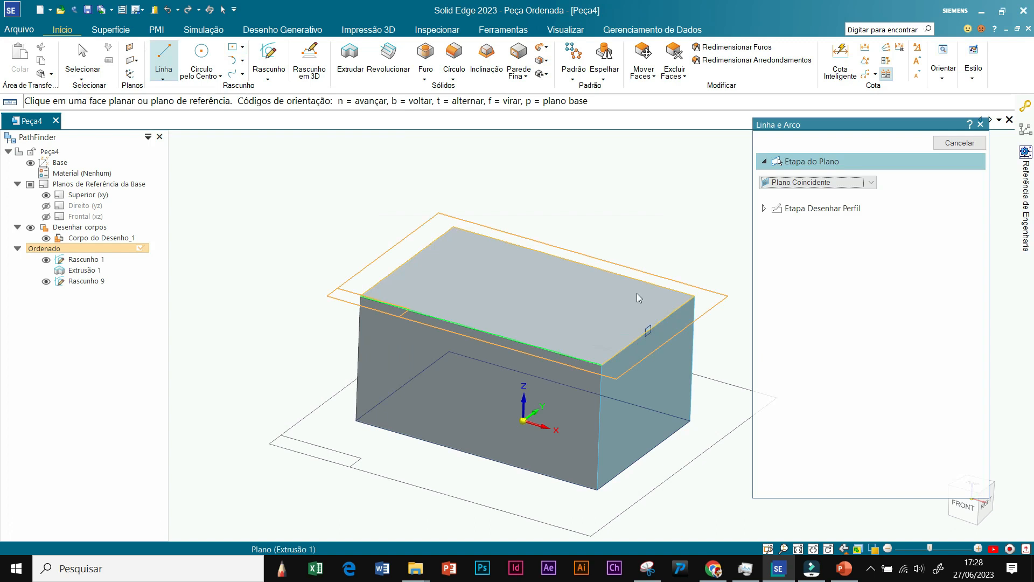
click(637, 293)
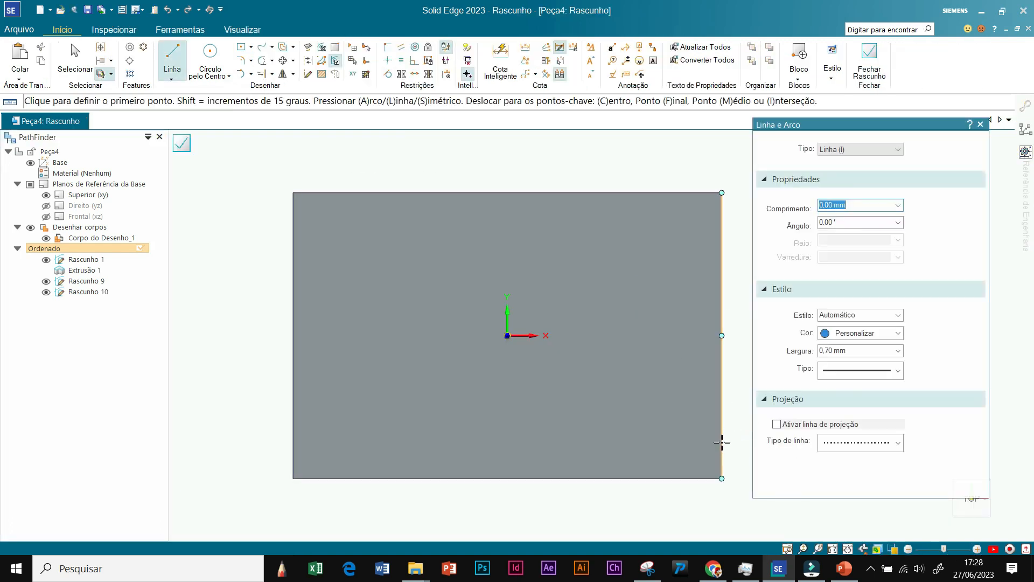
scroll(733, 347, up, 2)
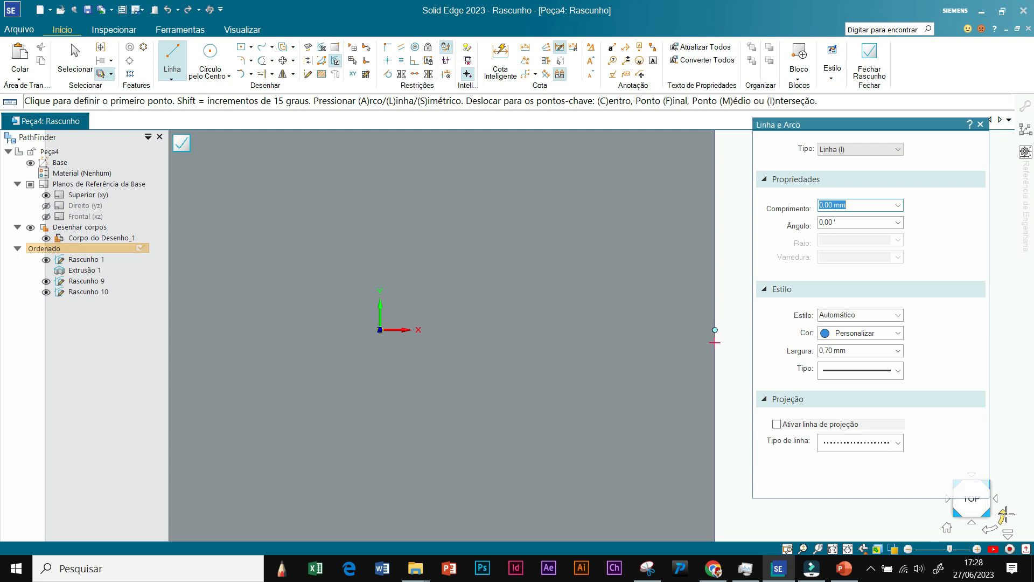
click(955, 530)
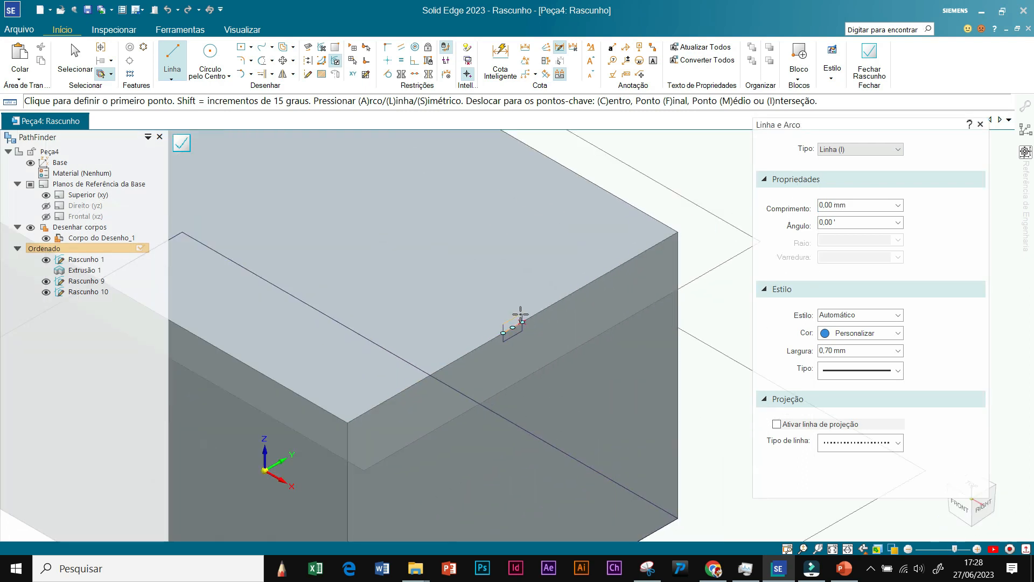
scroll(652, 434, down, 3)
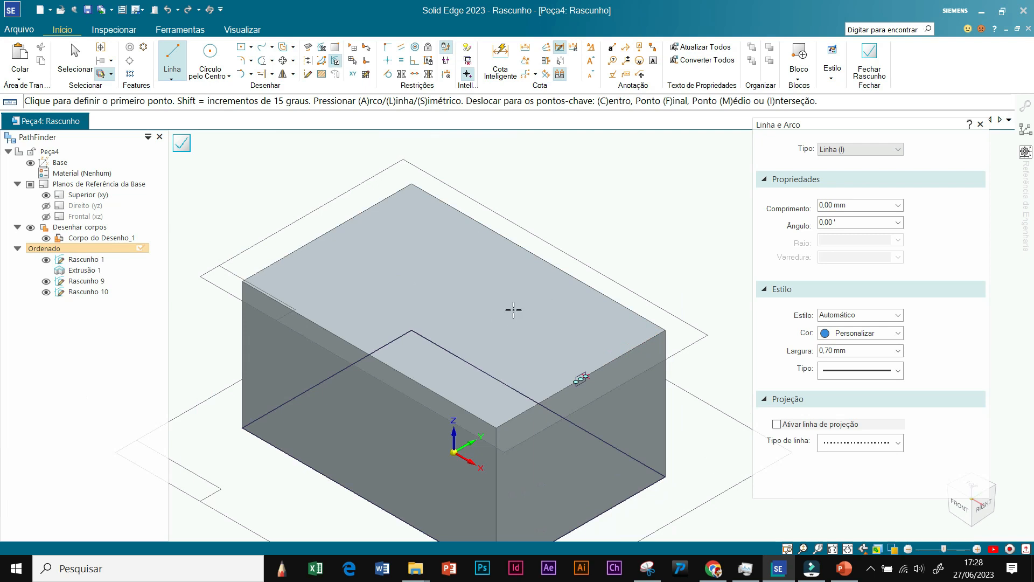
scroll(633, 366, up, 3)
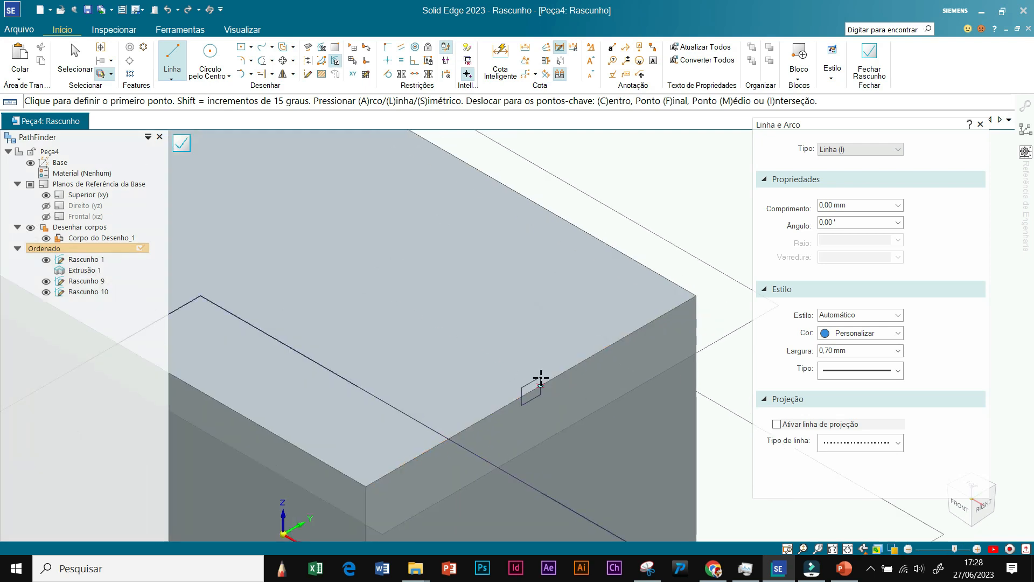
scroll(970, 521, down, 3)
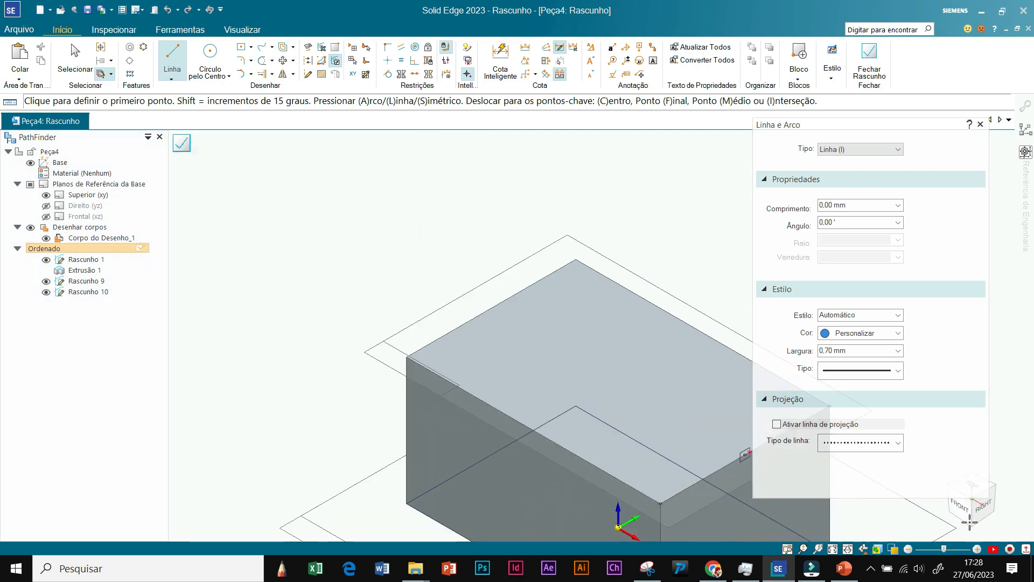
Step: Exit the Line command, move the floating options window clear of the block's right side, and view the top face straight on
click(982, 124)
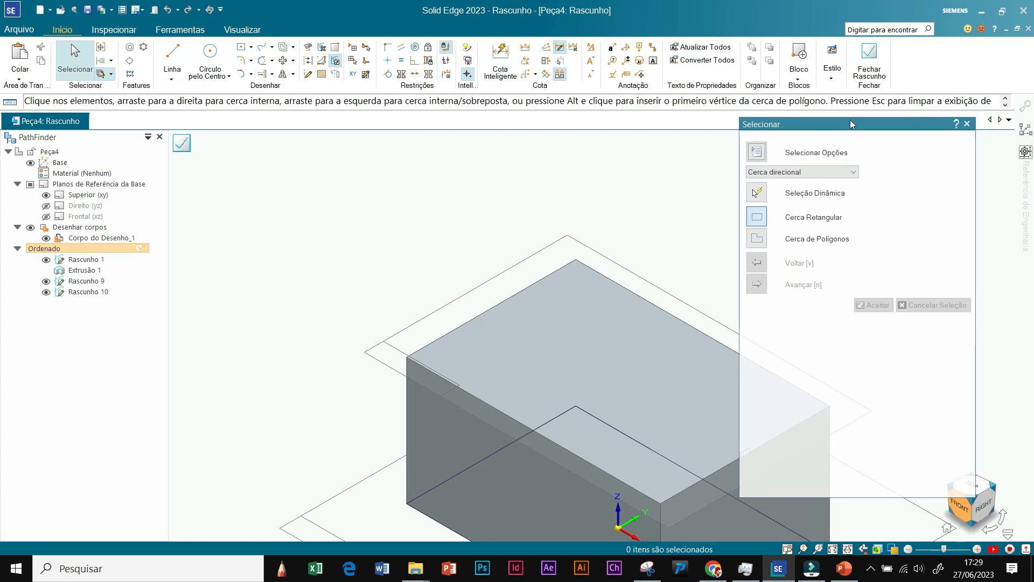
drag(850, 125, 315, 134)
click(985, 484)
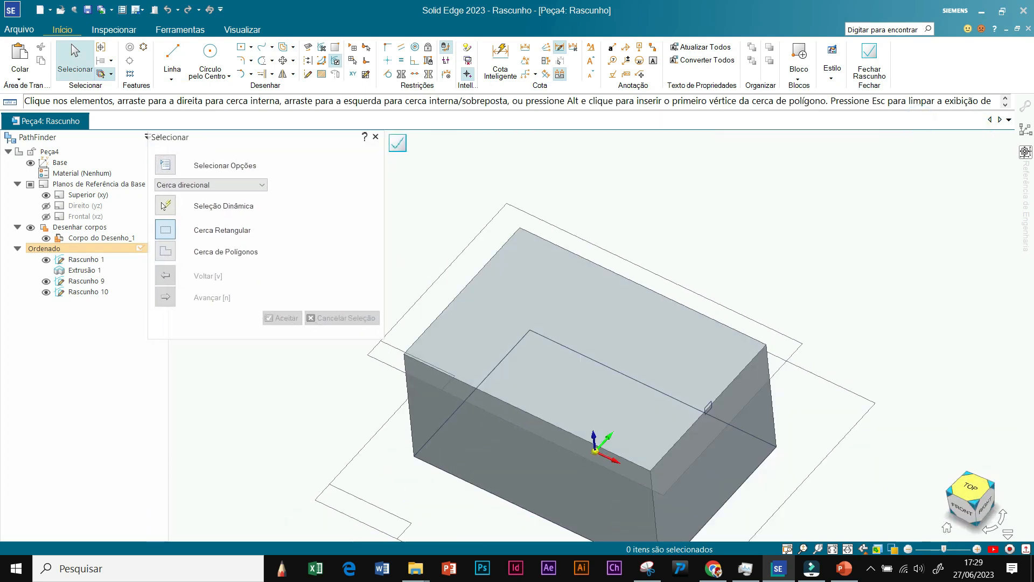
scroll(520, 282, down, 2)
scroll(524, 303, up, 4)
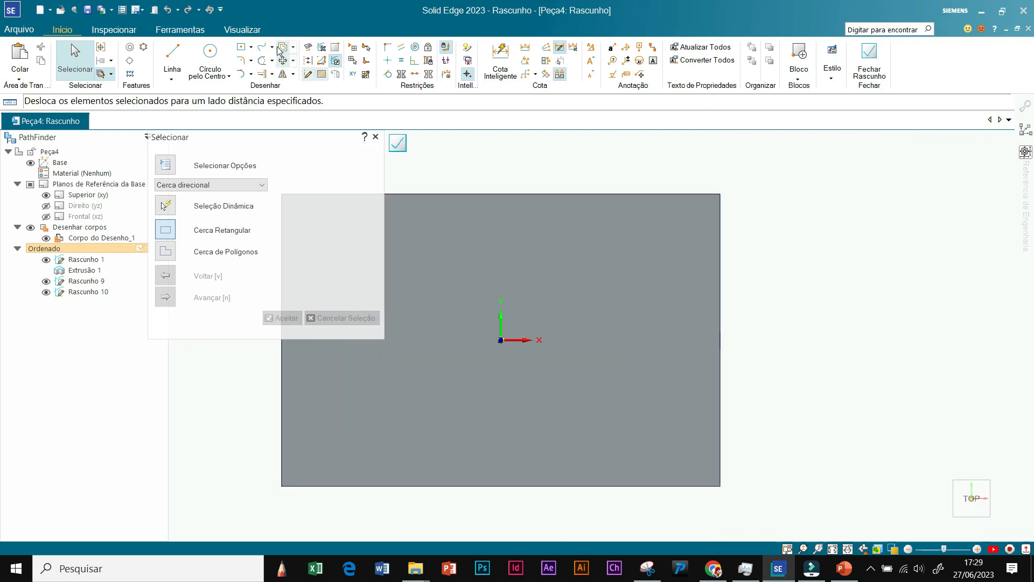
Step: Start a stepped line path at the small rectangle's midpoint with segments about 8.29 mm left, 22.14 mm up and 7.7 mm left
click(173, 54)
scroll(728, 349, down, 1)
scroll(728, 366, up, 2)
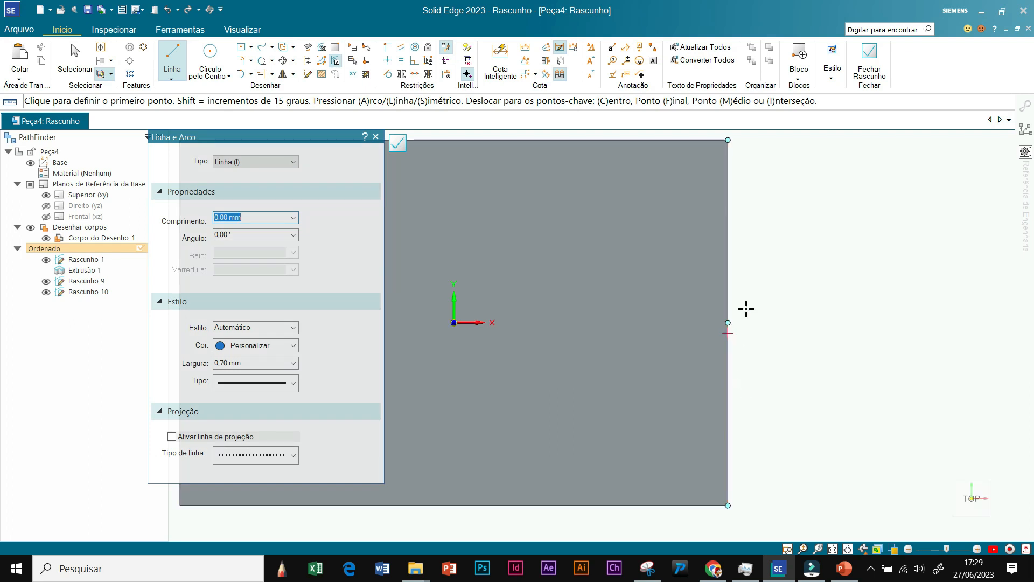
scroll(733, 326, up, 2)
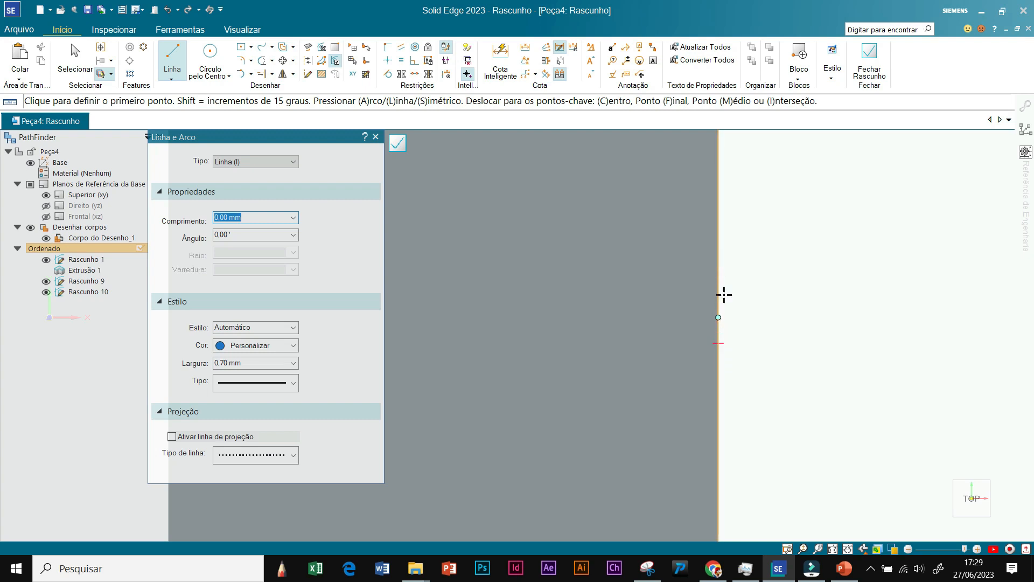
scroll(721, 348, up, 4)
scroll(752, 361, down, 2)
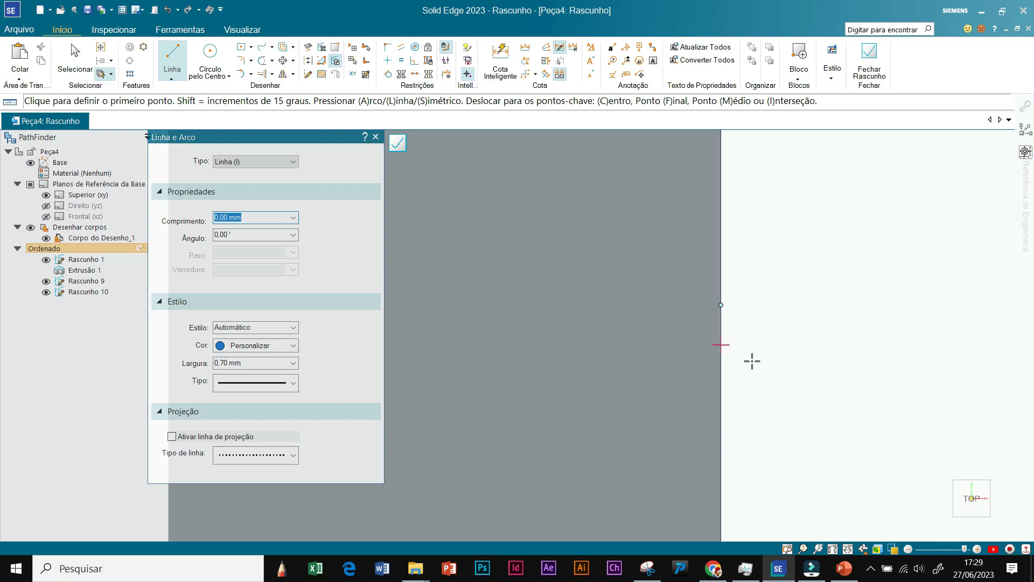
scroll(749, 360, up, 2)
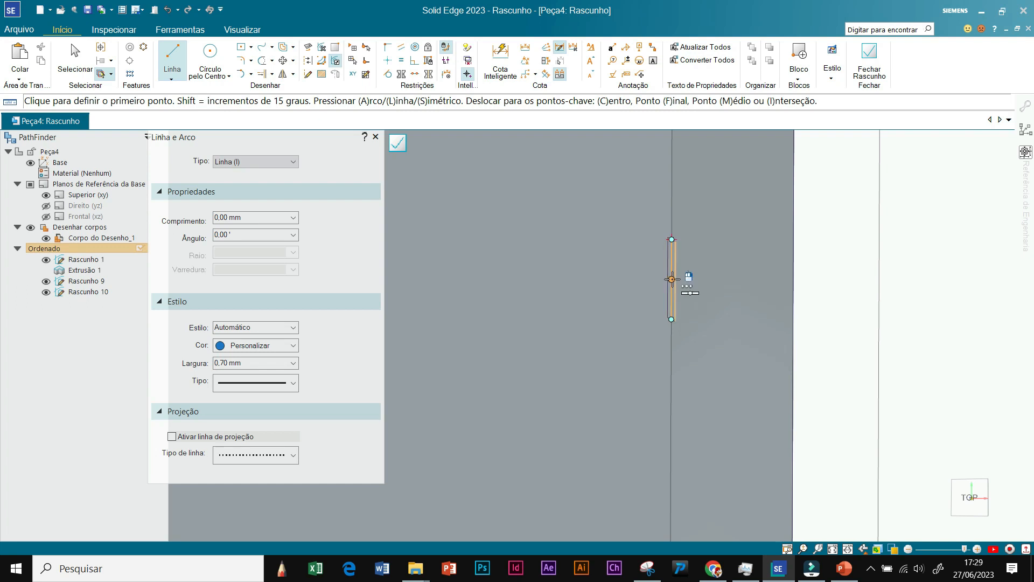
click(671, 279)
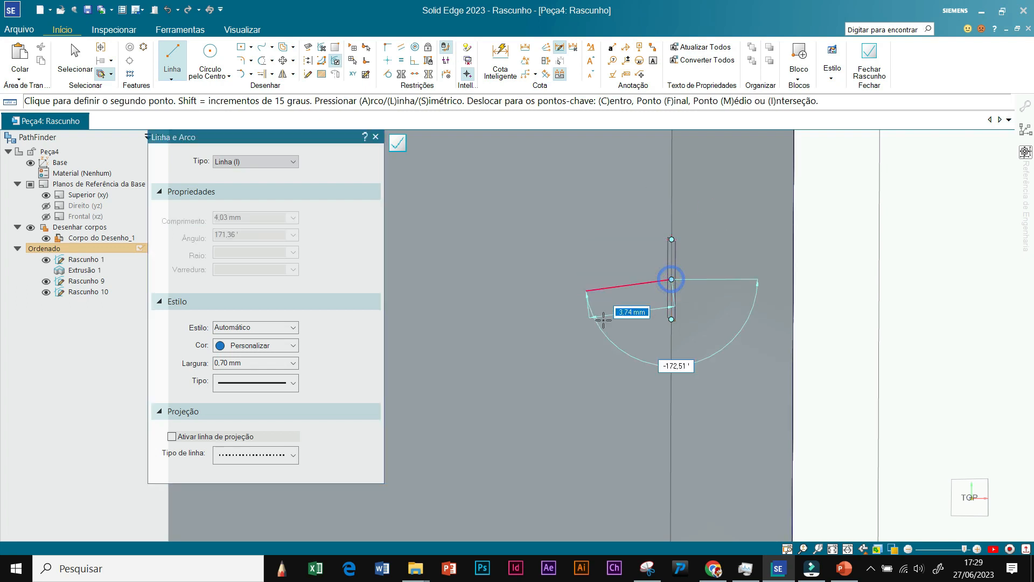
click(968, 497)
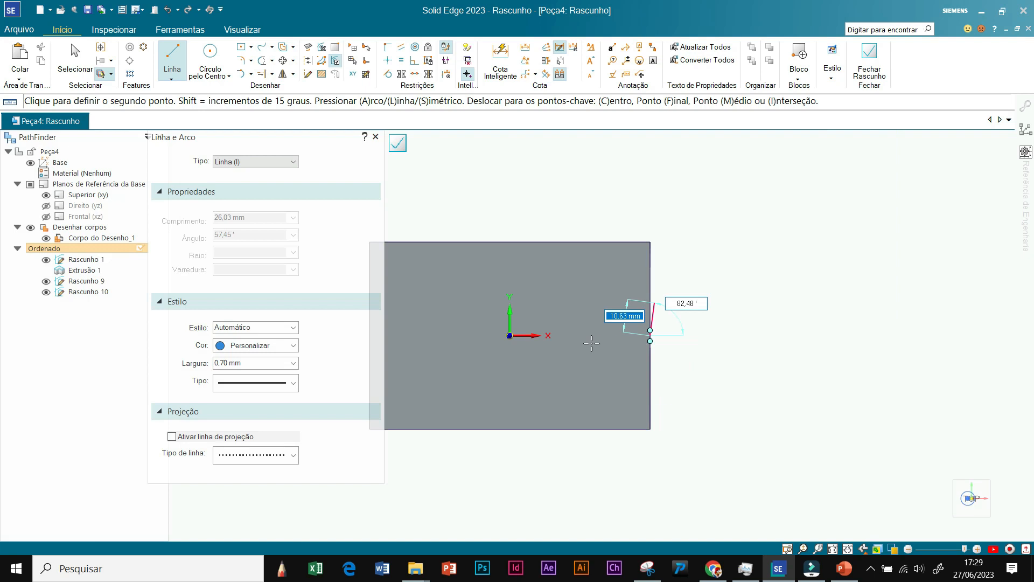
click(634, 331)
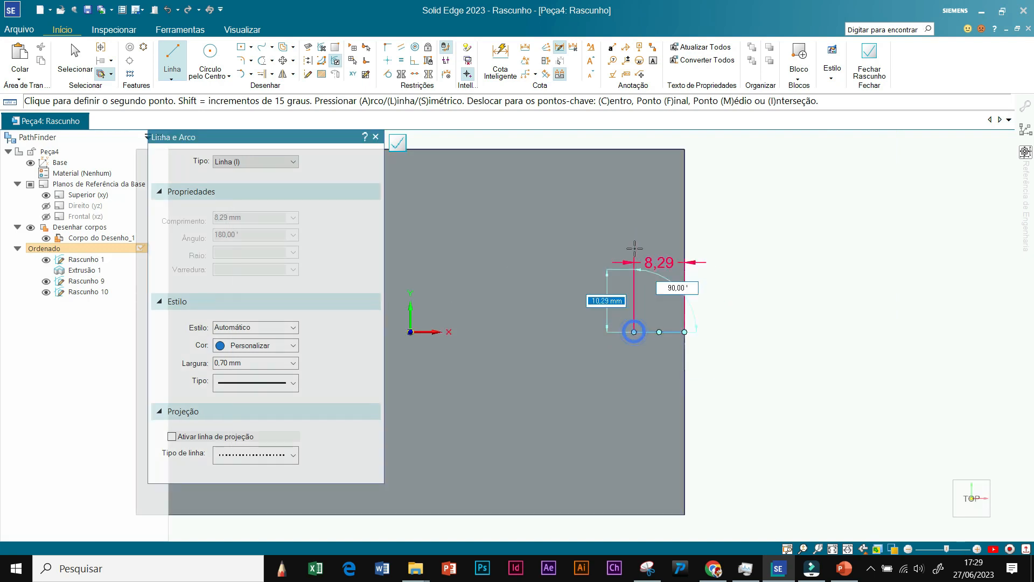
click(597, 198)
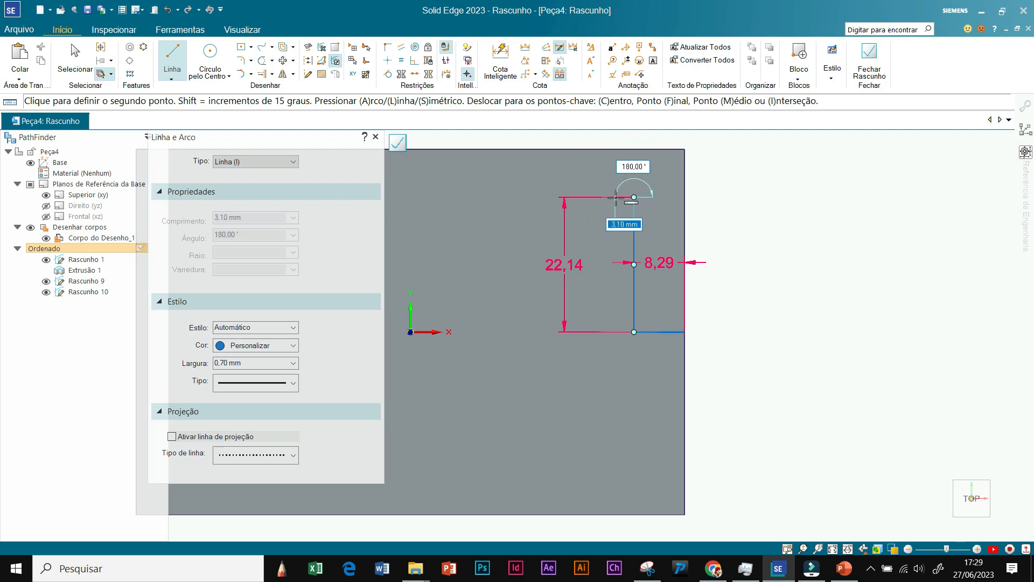
click(587, 197)
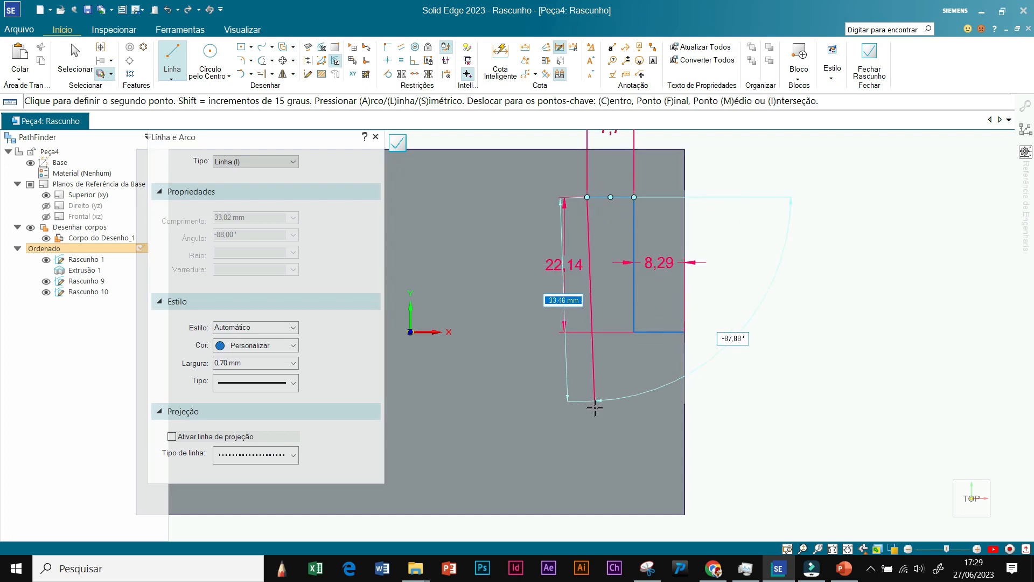
Step: Continue the path with segments about 43.17 mm down, 10.62 mm left, 32.1 mm up, 10.26 mm left, 37.76 mm down and 19.37 mm left
click(587, 460)
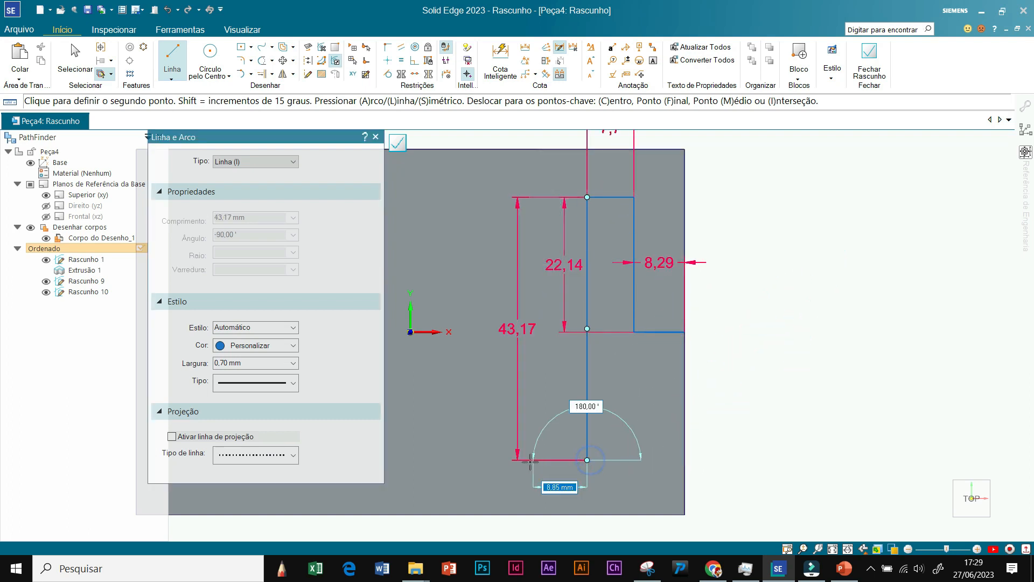
click(523, 460)
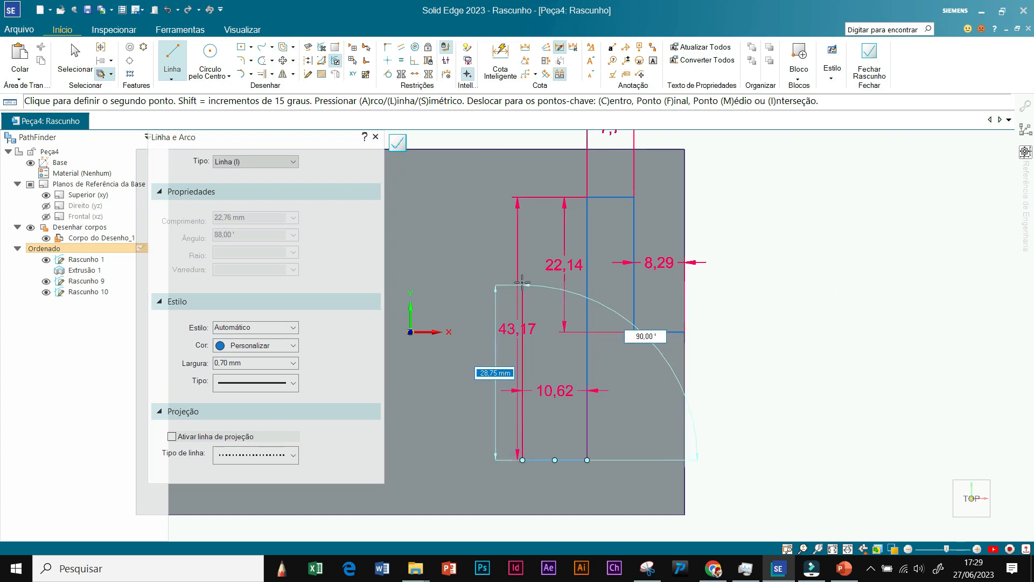
click(522, 264)
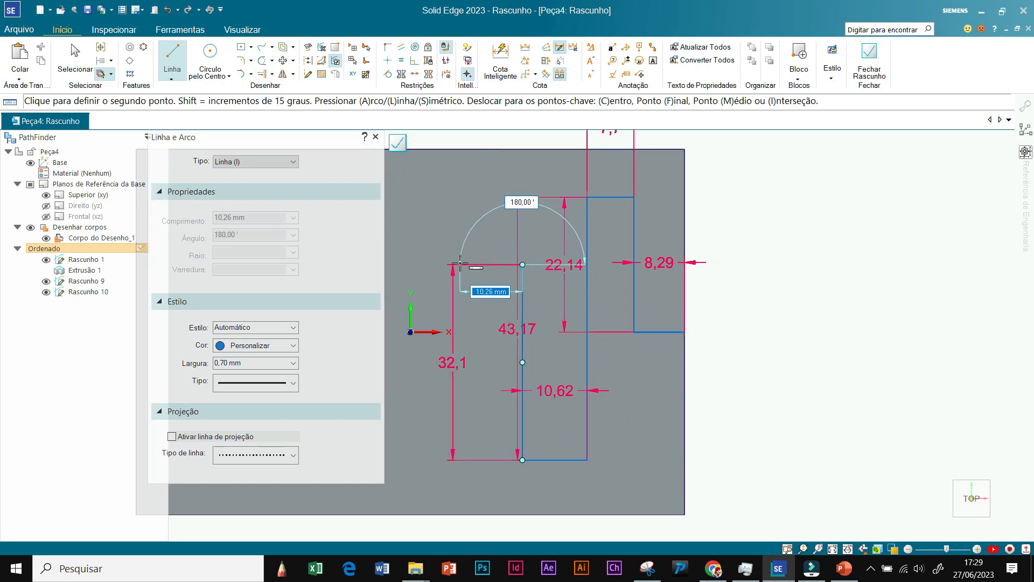
click(460, 265)
click(459, 494)
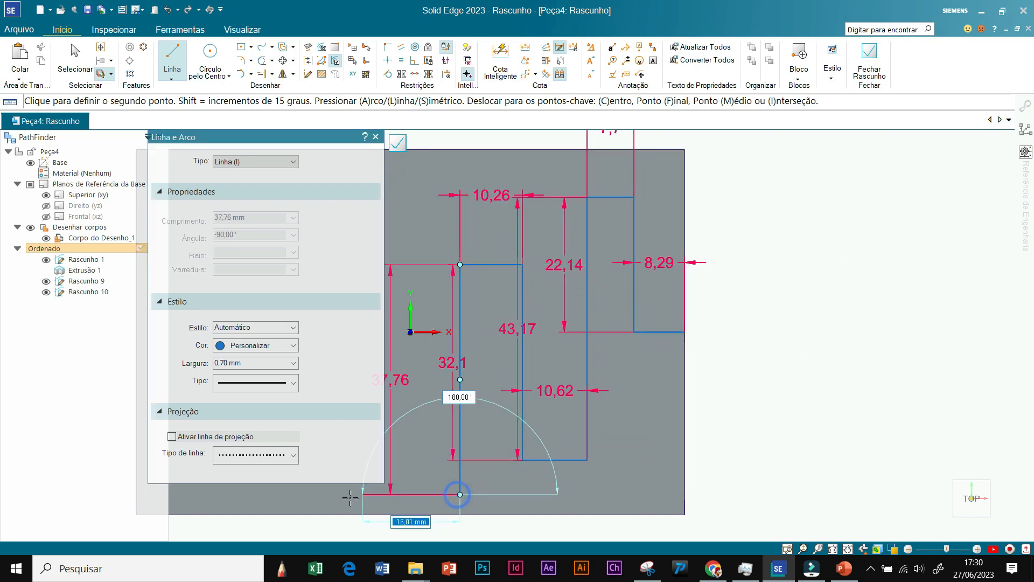
click(341, 494)
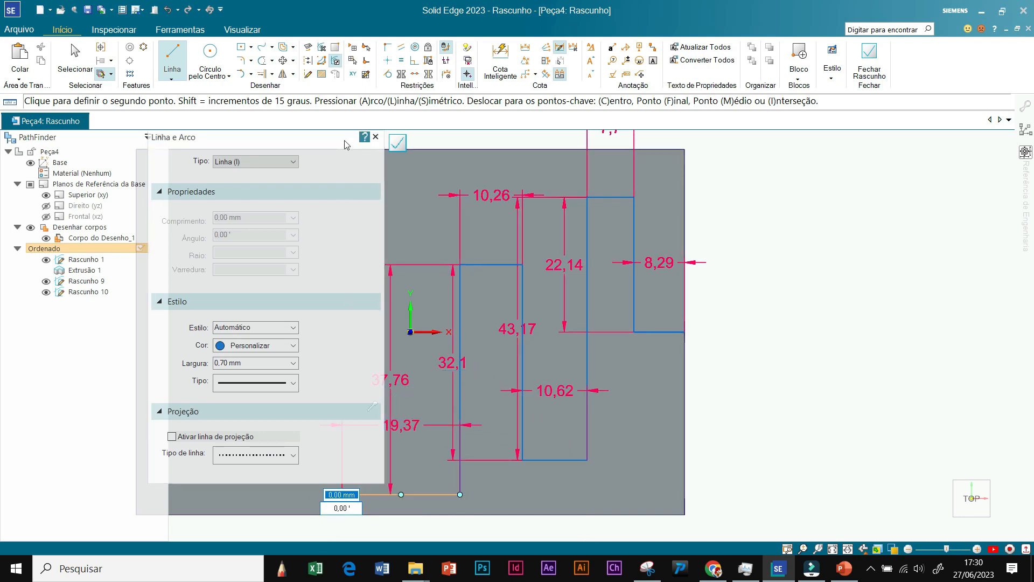
Step: Extend the path about 47.15 mm up, 10.88 mm left, 37.86 mm down, 10.53 mm left and 18.93 mm up, and end the line chain
drag(289, 143, 897, 175)
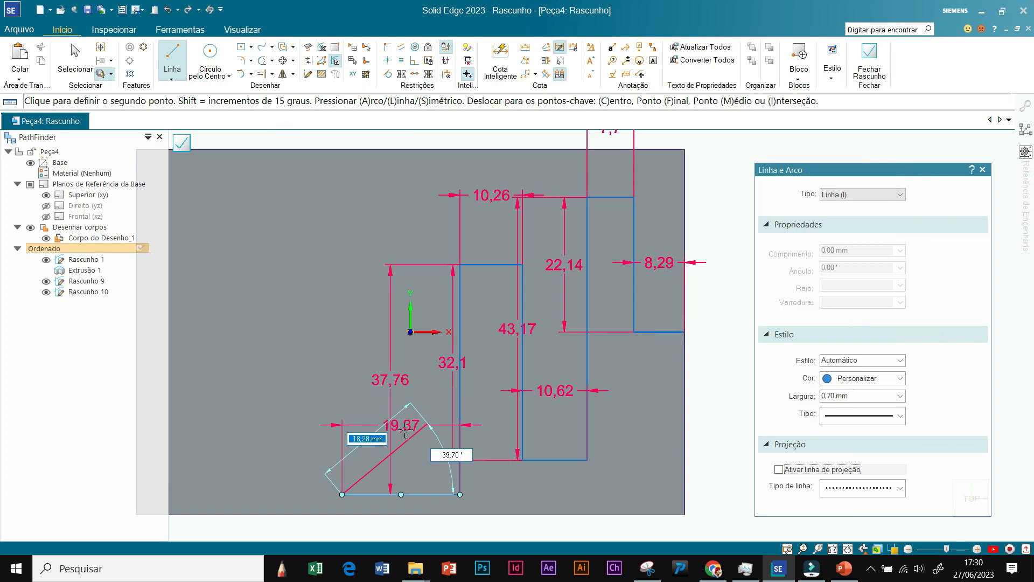
click(342, 207)
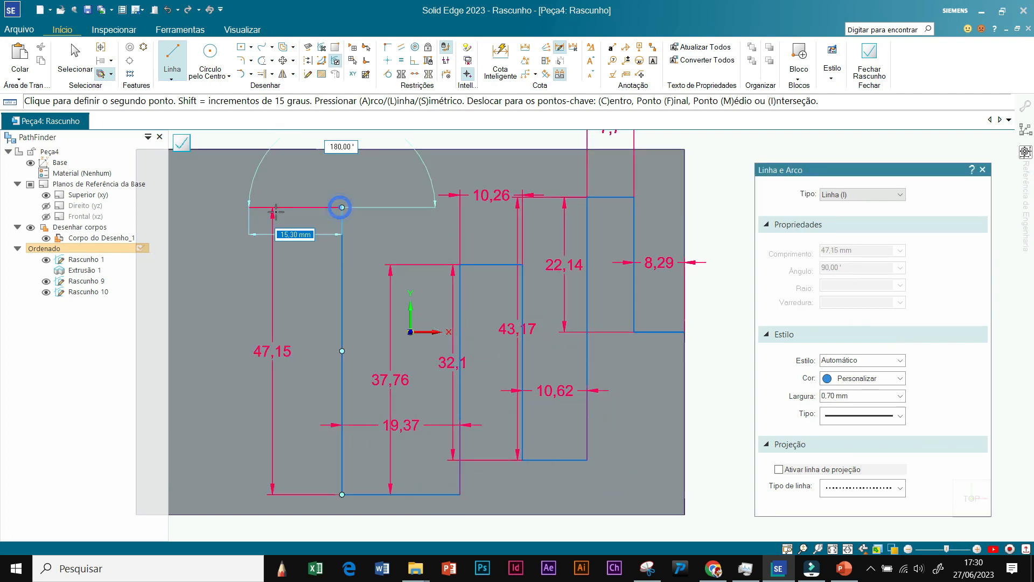
click(276, 208)
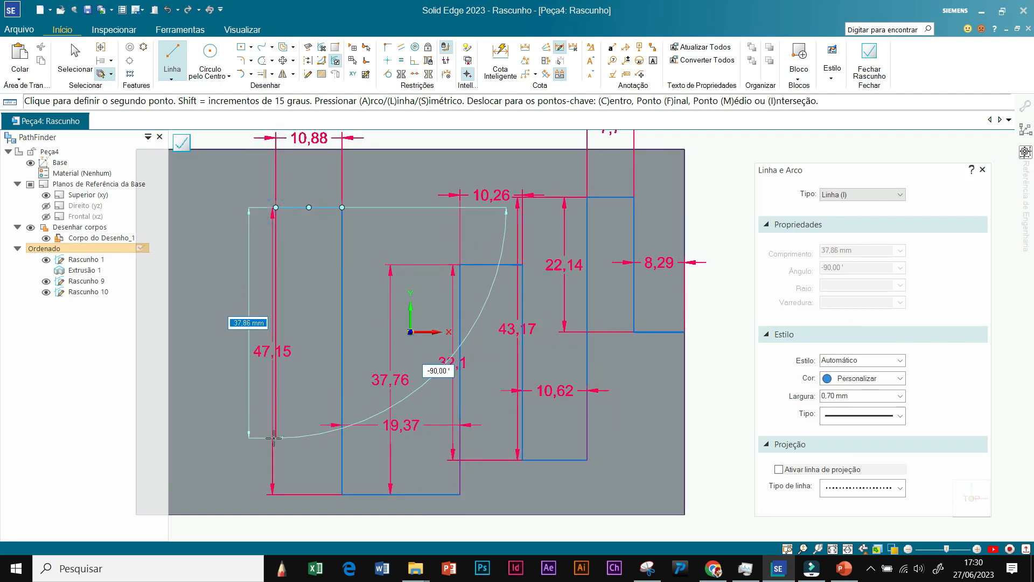
click(274, 437)
click(212, 438)
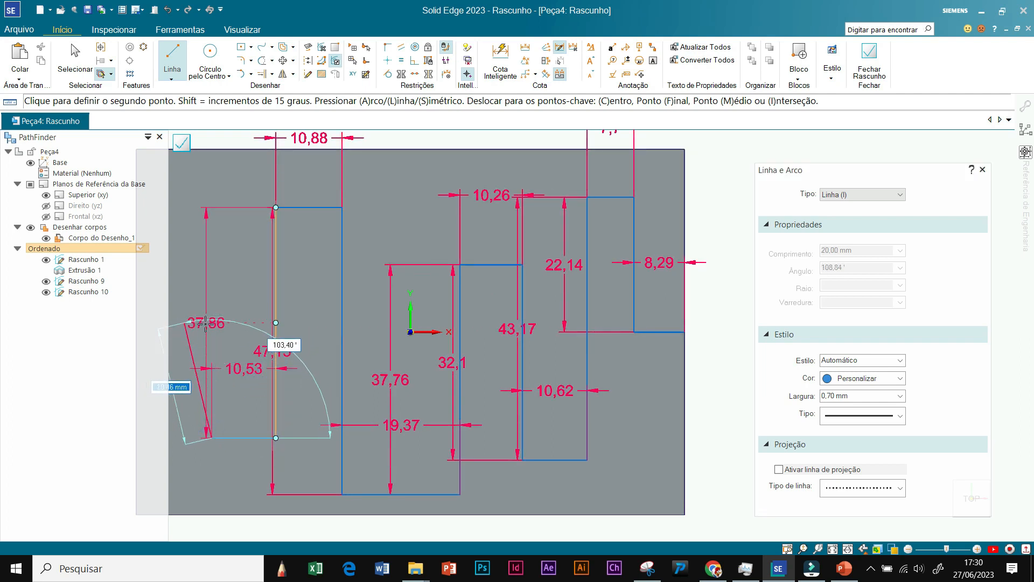
click(212, 323)
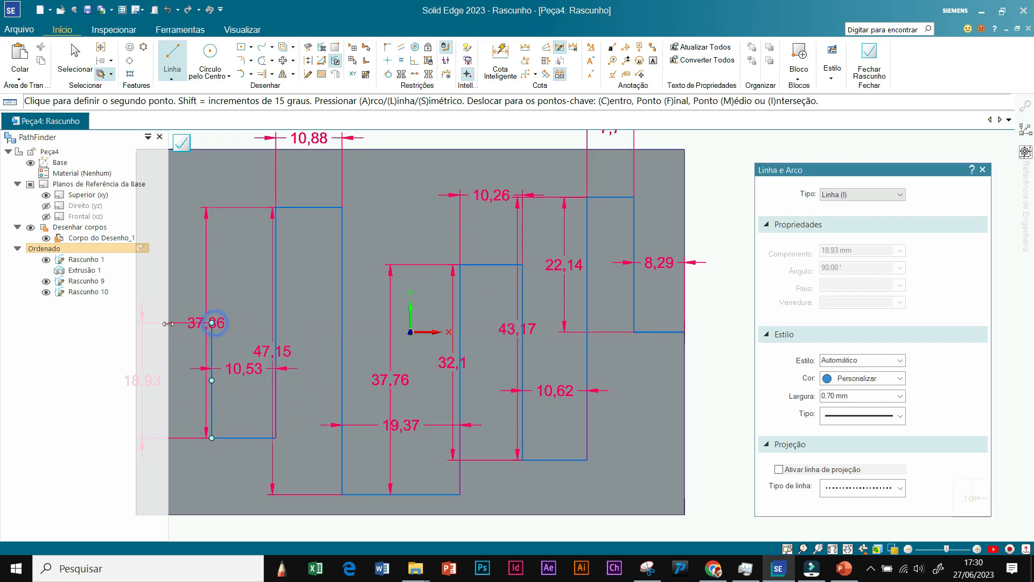
click(167, 322)
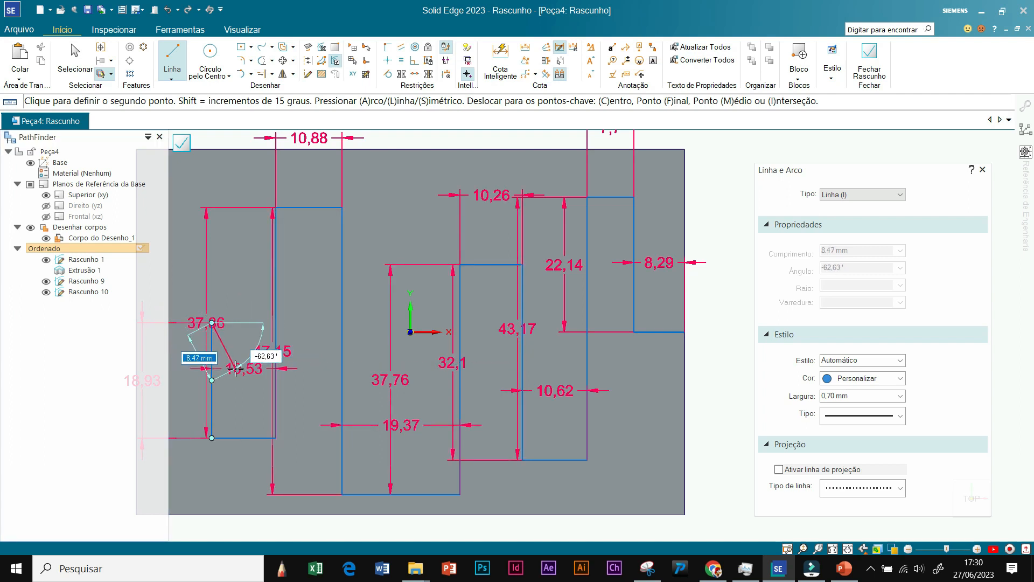
key(Escape)
Step: Complete the stepped path with a horizontal line about 12.35 mm long from its open end to the block's left edge
scroll(279, 355, down, 2)
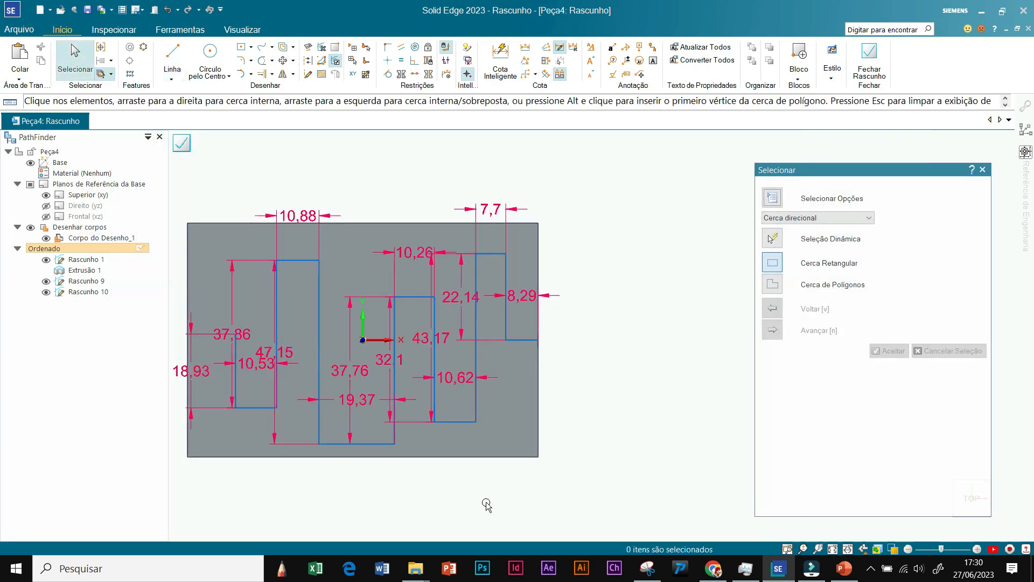
scroll(267, 408, down, 2)
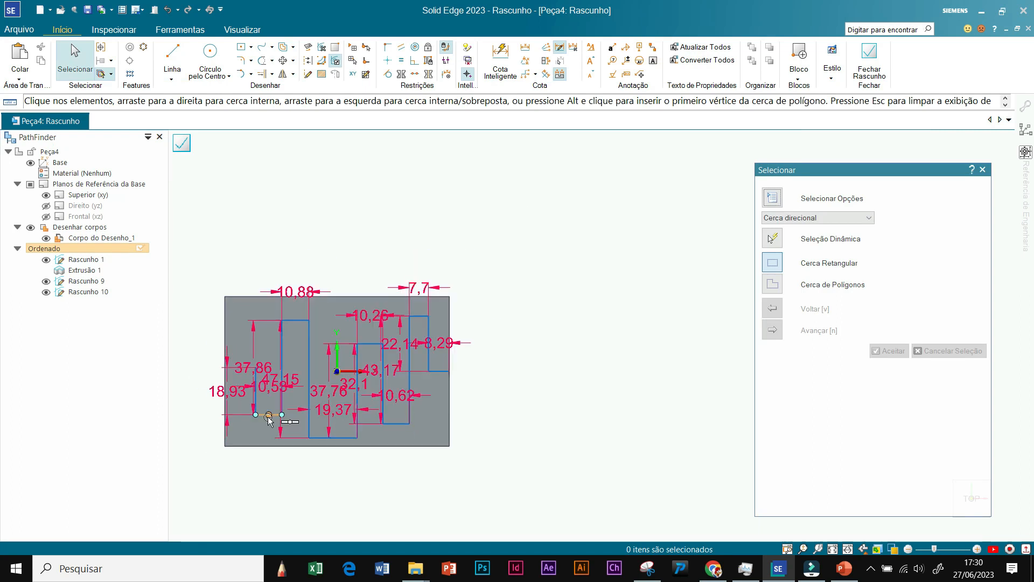
scroll(218, 387, up, 2)
scroll(218, 388, up, 2)
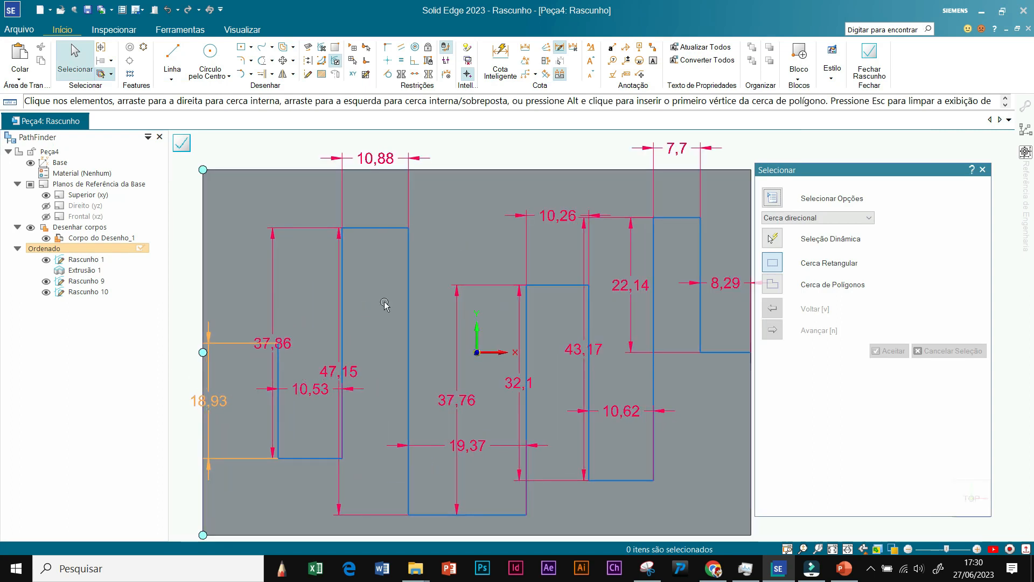
click(173, 55)
click(278, 343)
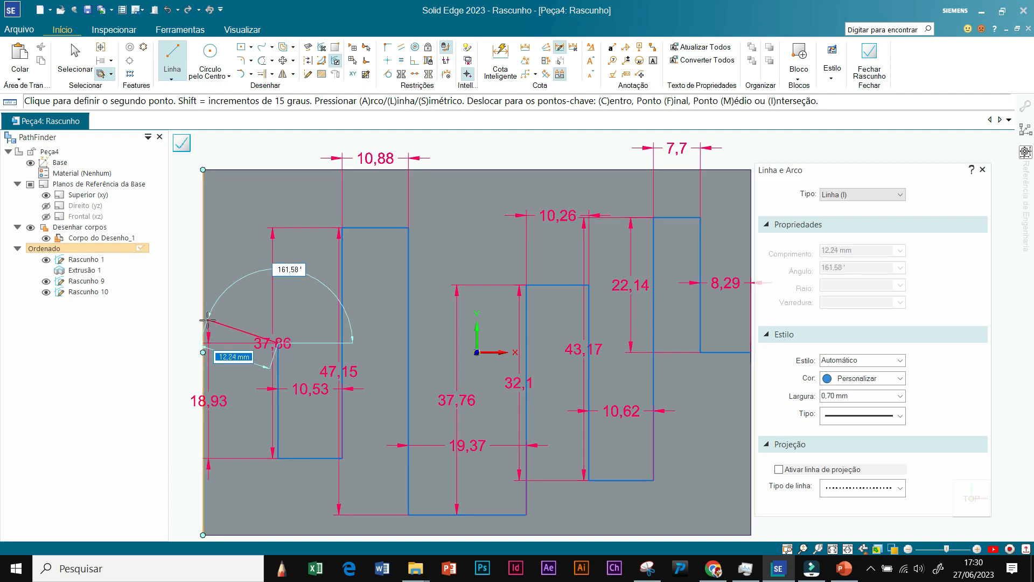
click(201, 341)
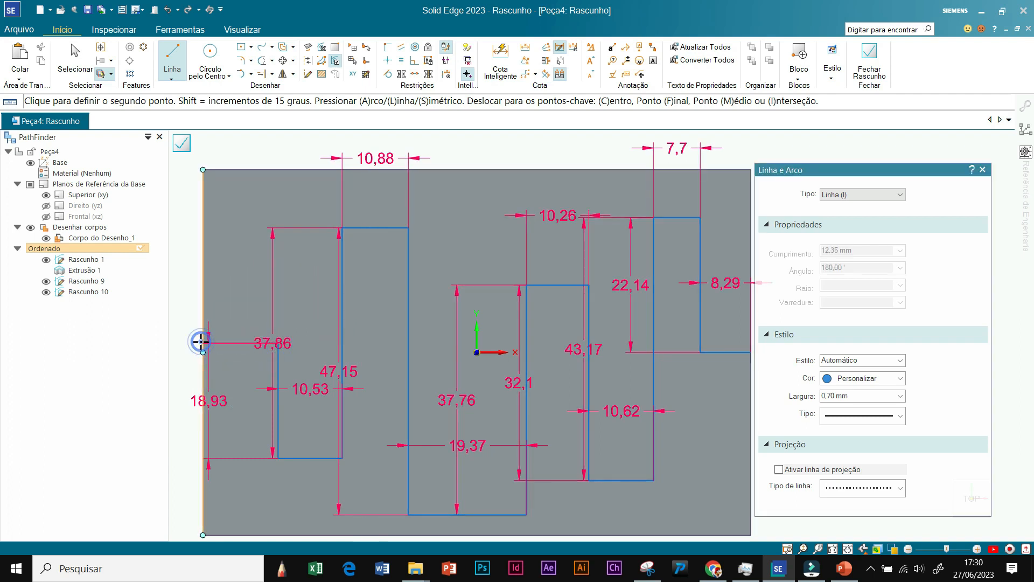
Step: Leave the Line command and close the stepped path sketch, returning to the part model
key(Escape)
key(ctrl+f)
scroll(588, 414, up, 1)
middle_drag(637, 448, 680, 353)
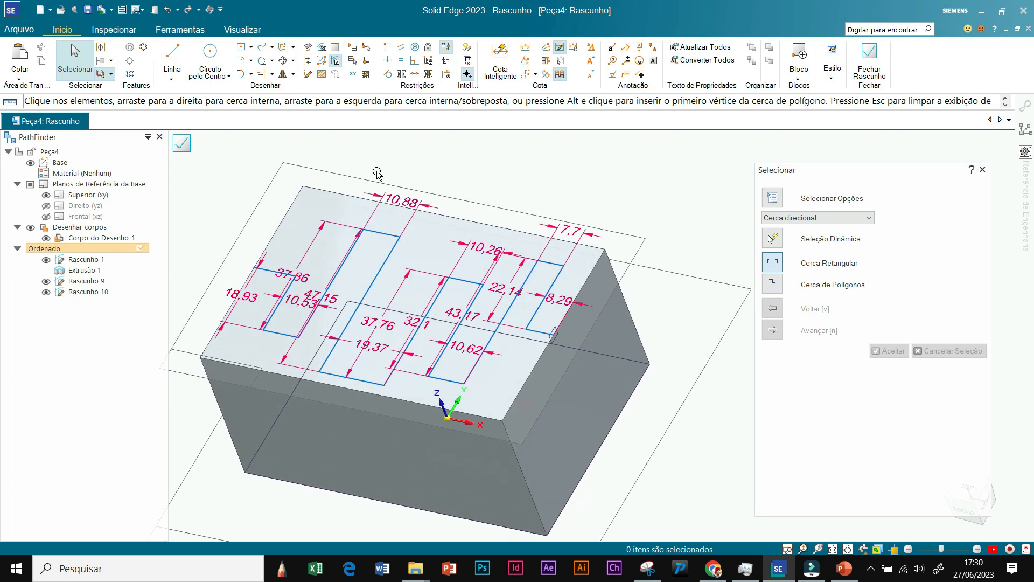
click(182, 143)
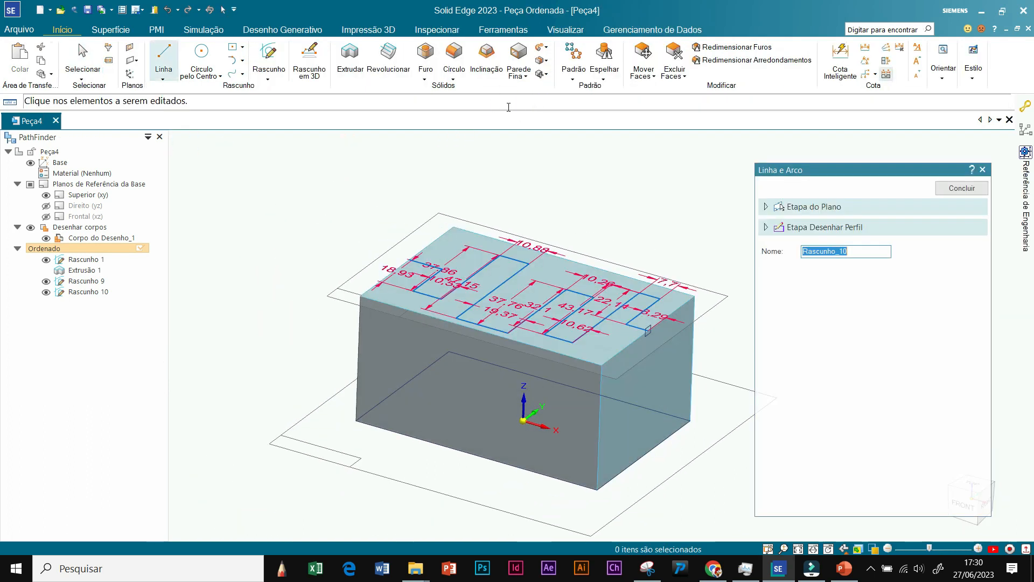
Step: Create a swept protrusion with a single path and cross section, using the stepped line chain as path and the small rectangle as section
click(548, 61)
click(546, 47)
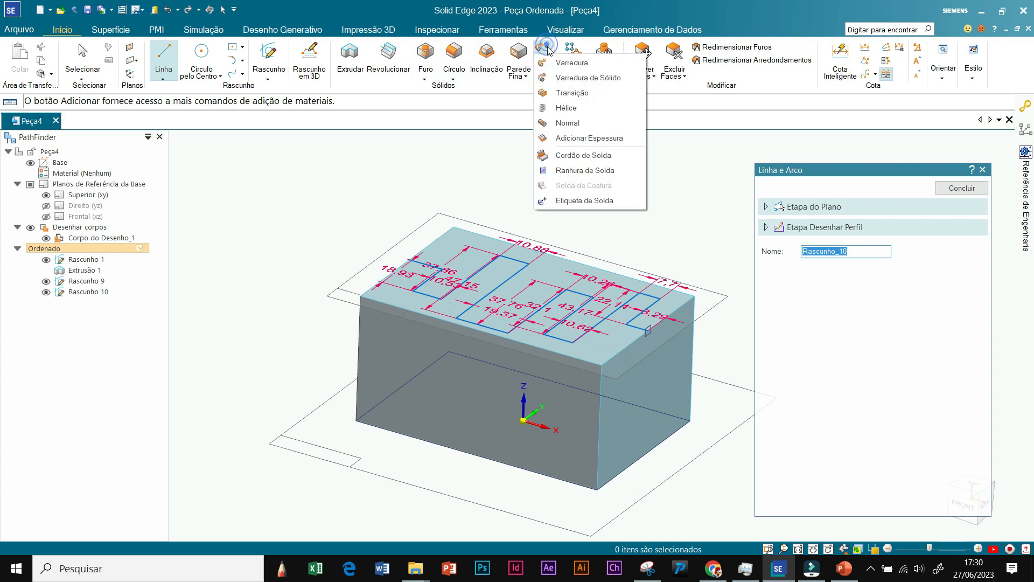
click(559, 62)
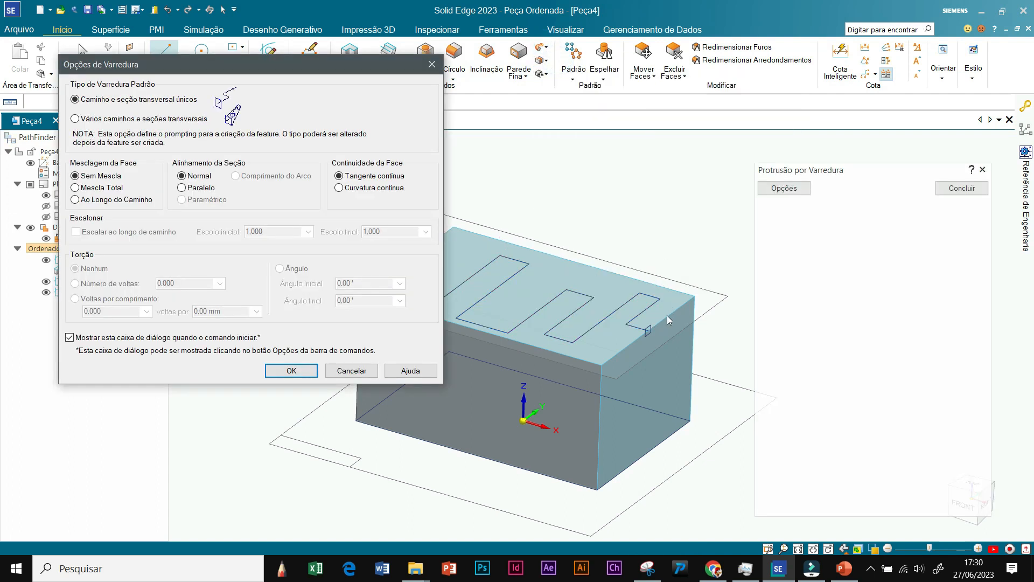
click(286, 372)
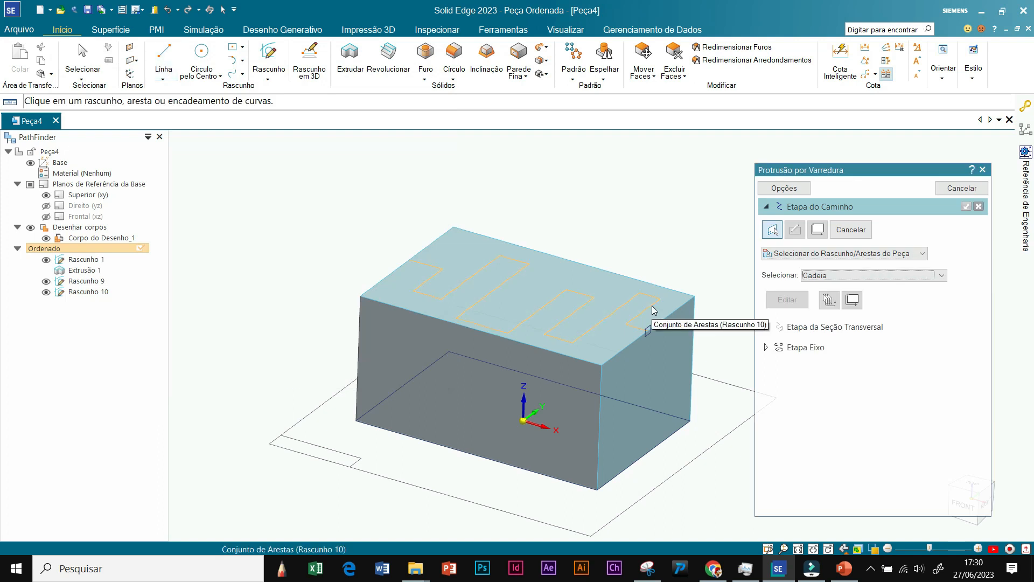
click(652, 305)
click(966, 207)
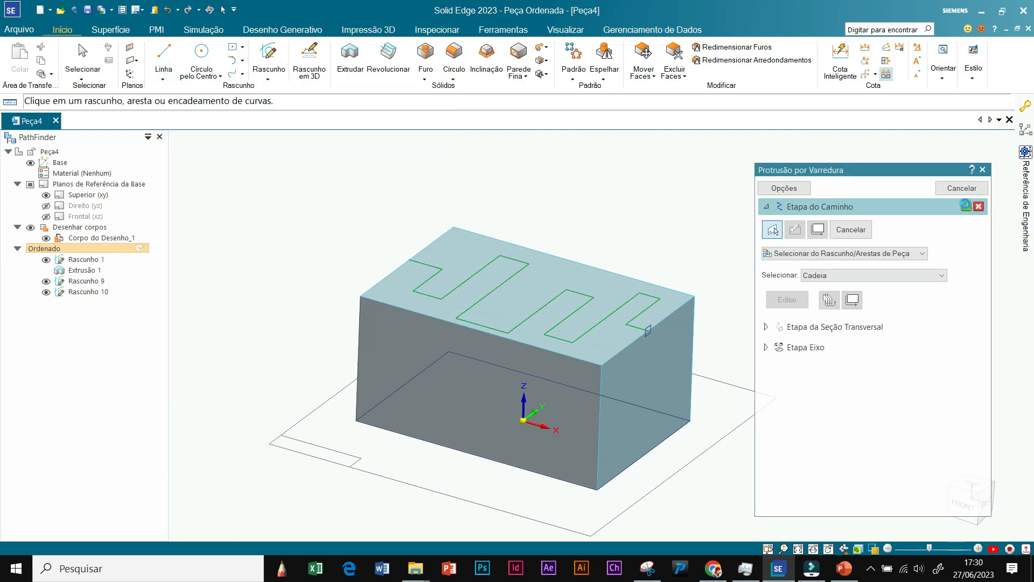
scroll(678, 362, up, 4)
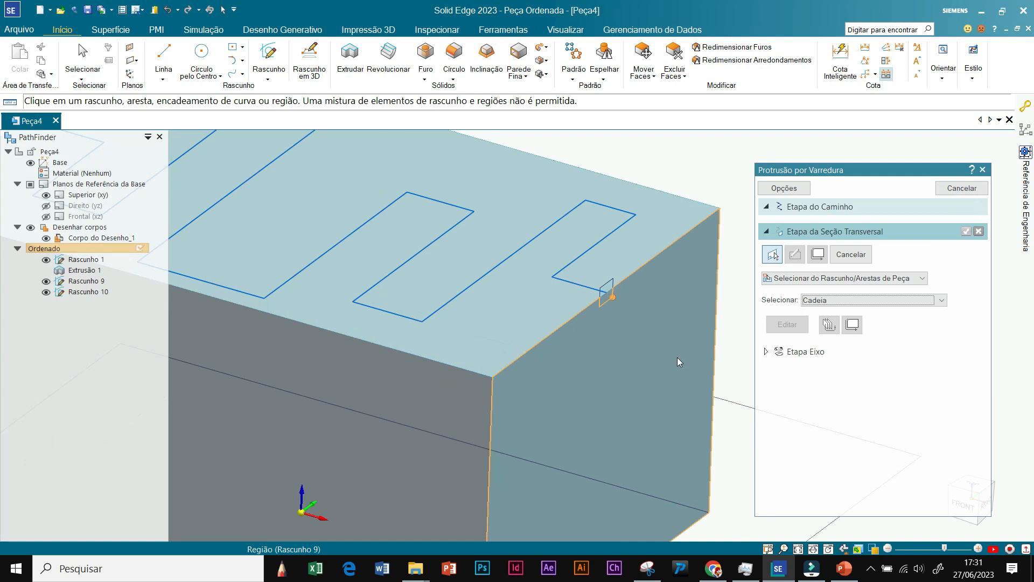
click(610, 283)
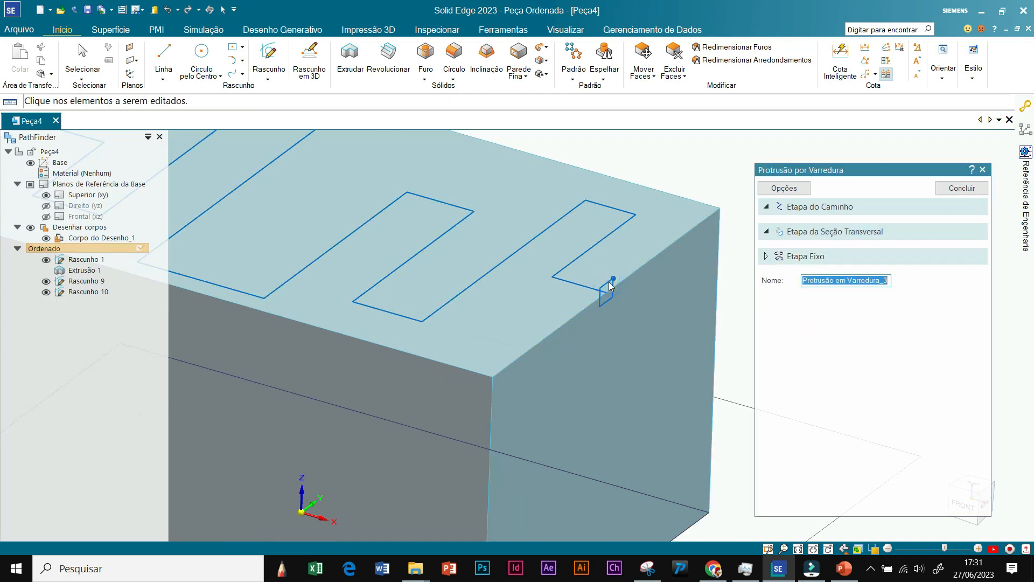
Step: Examine the swept protrusion along the block's top face and its starting profile at the side face from several angles
scroll(610, 365, down, 2)
mouse_move(598, 395)
middle_down()
mouse_move(592, 366)
mouse_move(593, 431)
mouse_move(592, 392)
middle_up()
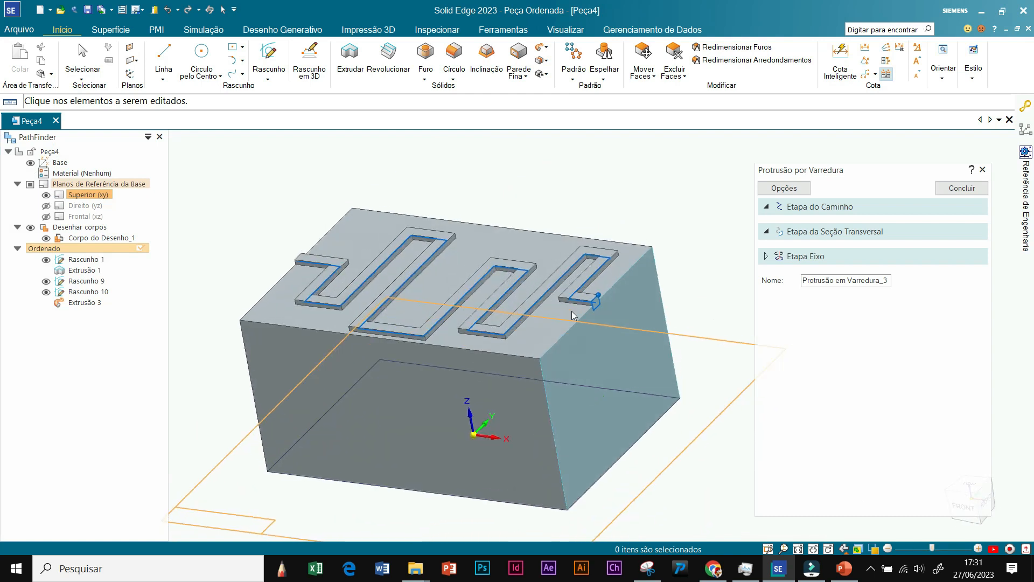
scroll(576, 315, up, 2)
scroll(697, 203, down, 1)
middle_click(698, 183)
middle_drag(693, 266, 467, 348)
middle_drag(580, 376, 621, 376)
scroll(701, 309, up, 2)
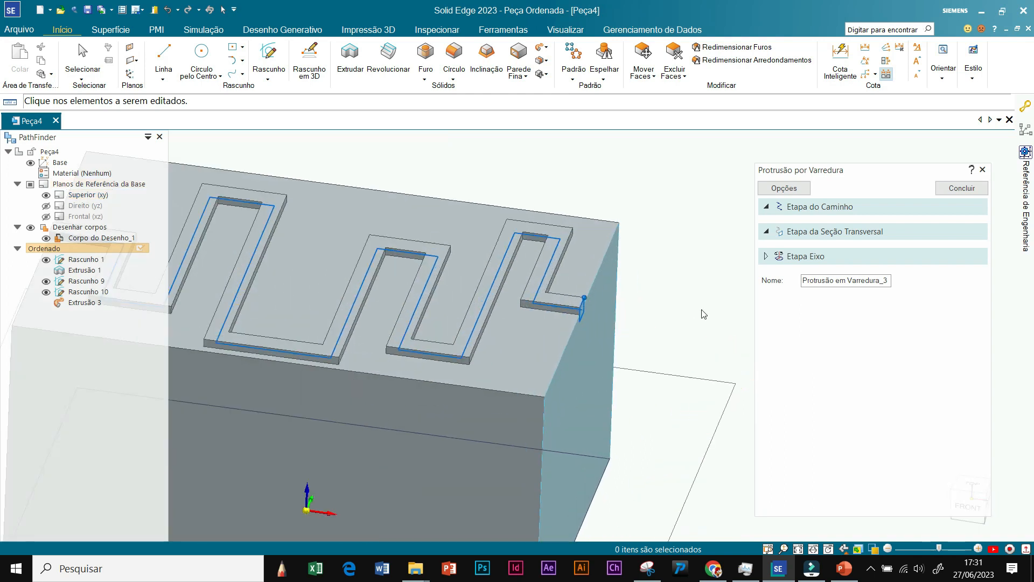
scroll(651, 329, down, 1)
middle_drag(651, 325, 623, 343)
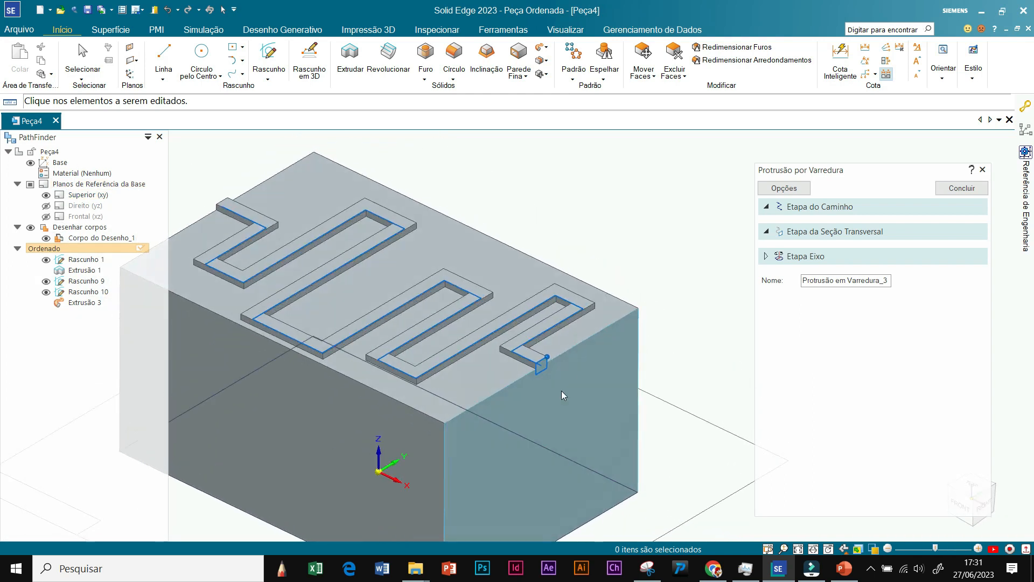
scroll(581, 376, up, 5)
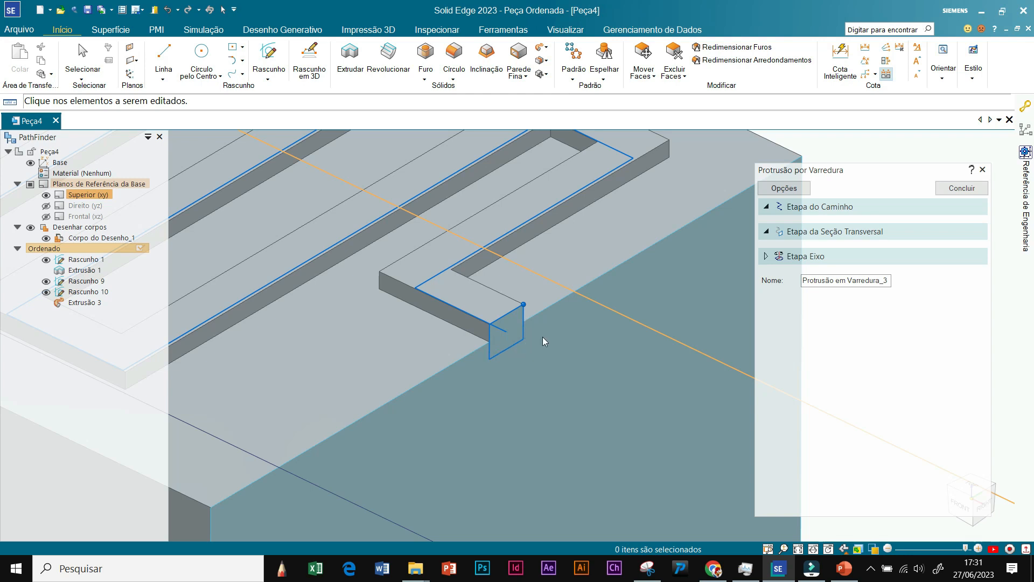
scroll(523, 337, down, 4)
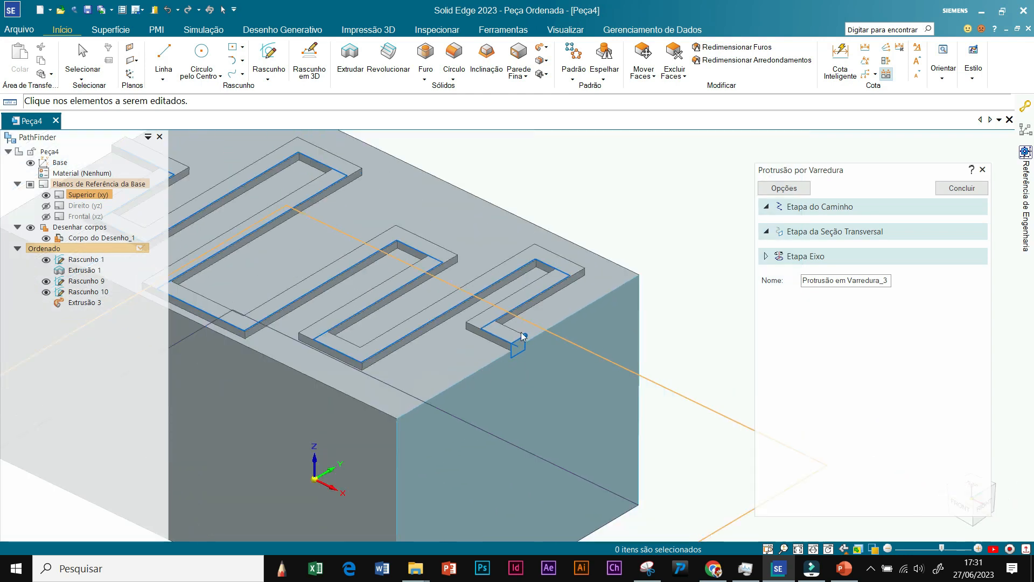
scroll(458, 350, down, 4)
scroll(272, 385, up, 3)
scroll(523, 387, down, 2)
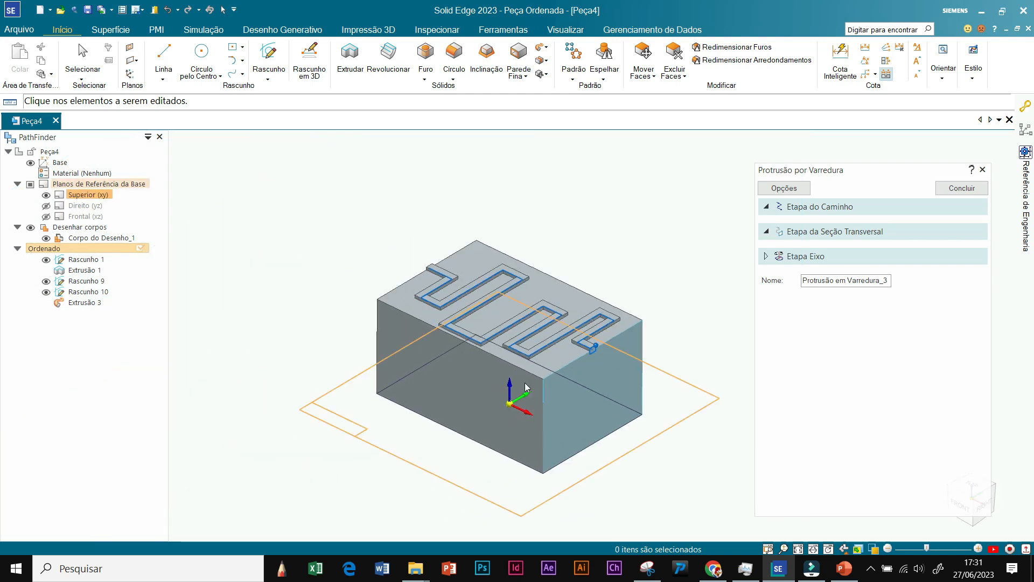
Step: Finish the swept protrusion and leave the Sweep command
click(956, 188)
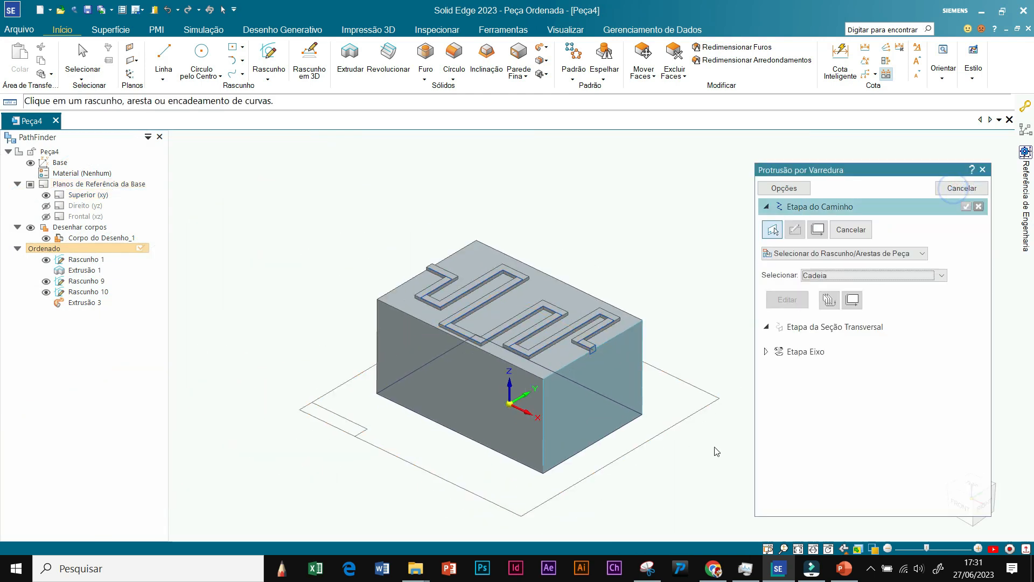
click(970, 188)
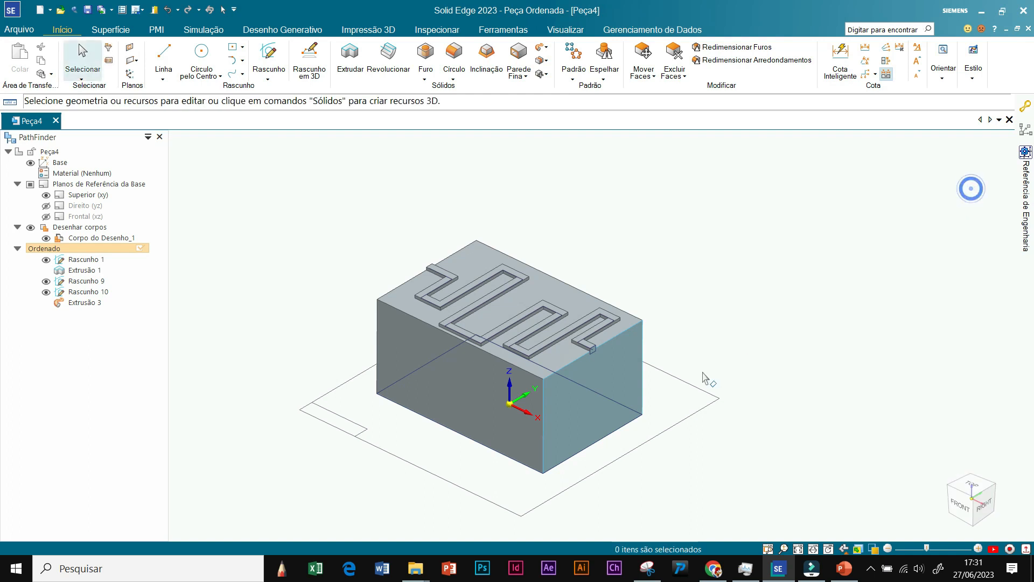
scroll(705, 377, up, 2)
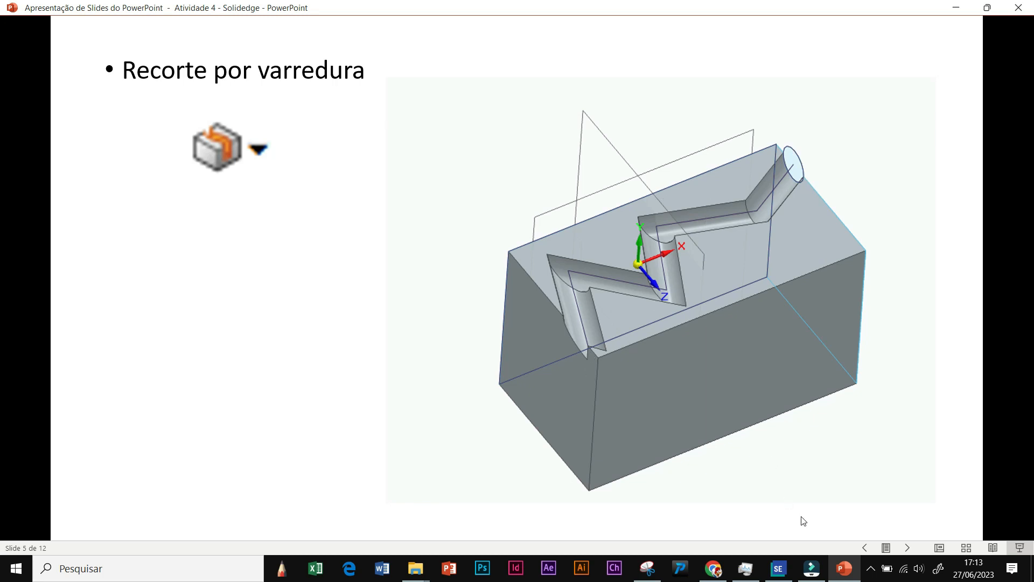
Step: Switch to Solid Edge and sketch a 5 mm diameter circle on the block's right end face, centred on its top edge's midpoint
click(785, 573)
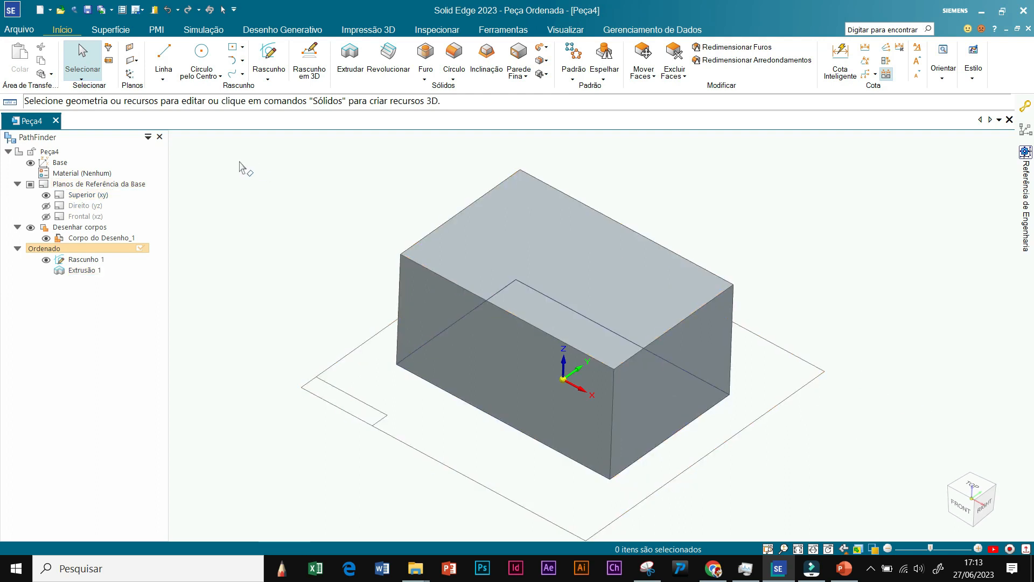
click(202, 56)
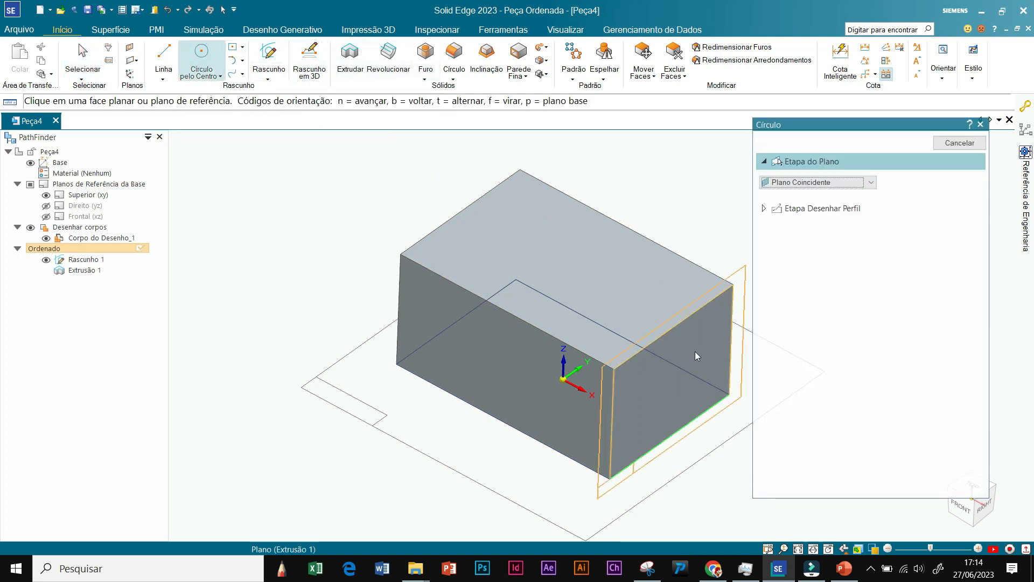
click(706, 341)
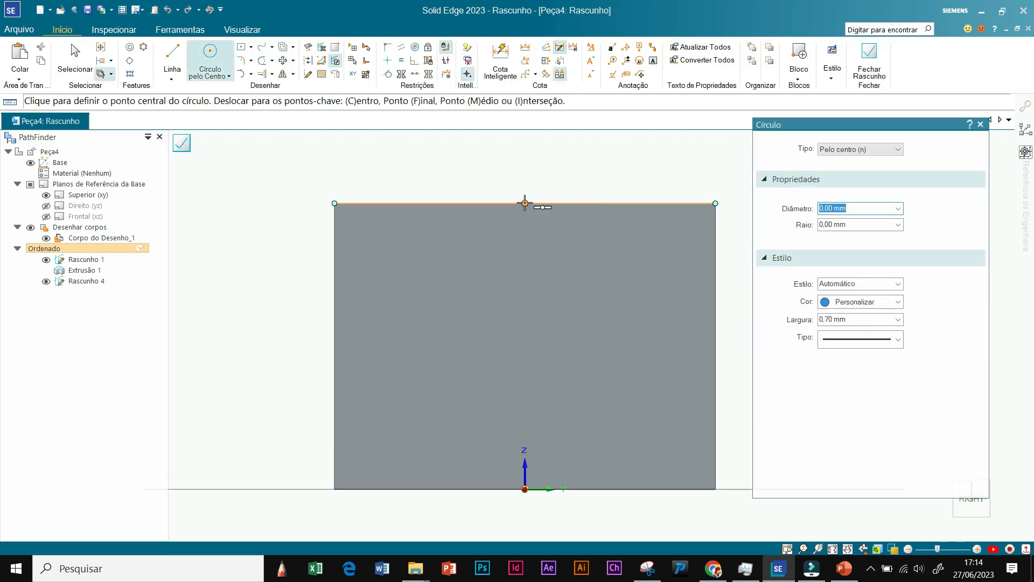
click(526, 203)
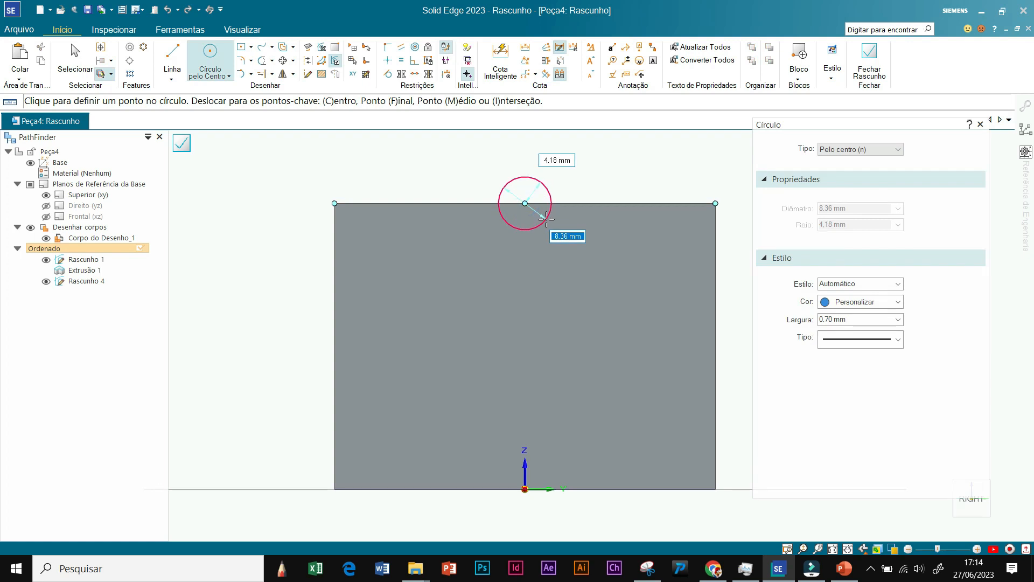
text(5)
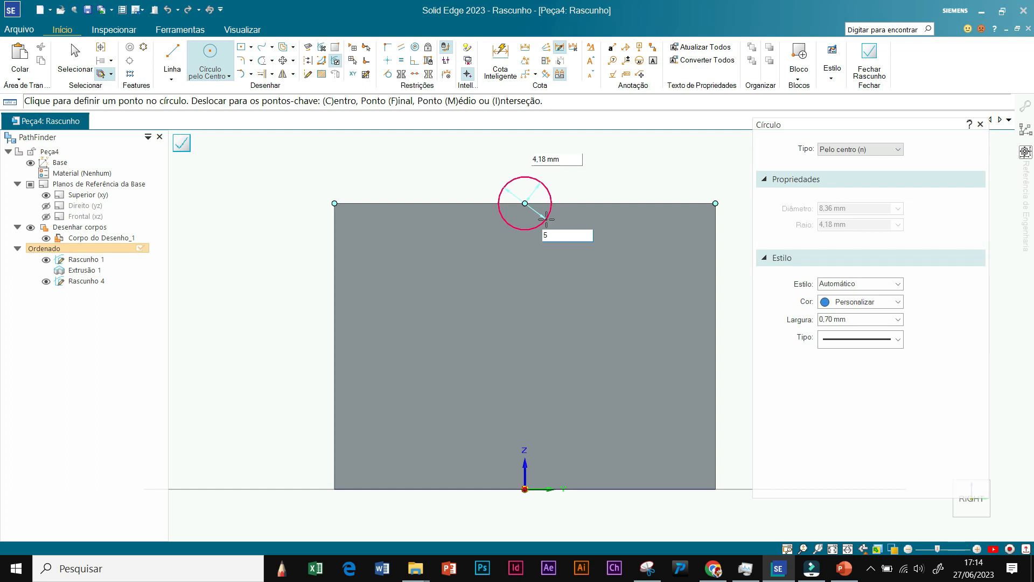
key(Return)
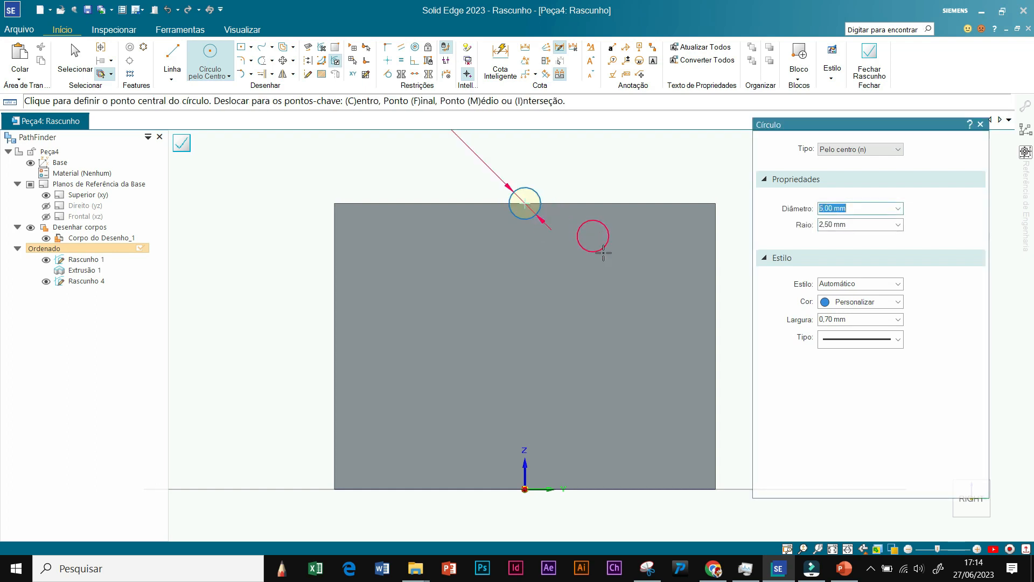
Step: Leave the Circle command, close the circle sketch and finish it in the part model
scroll(607, 268, down, 2)
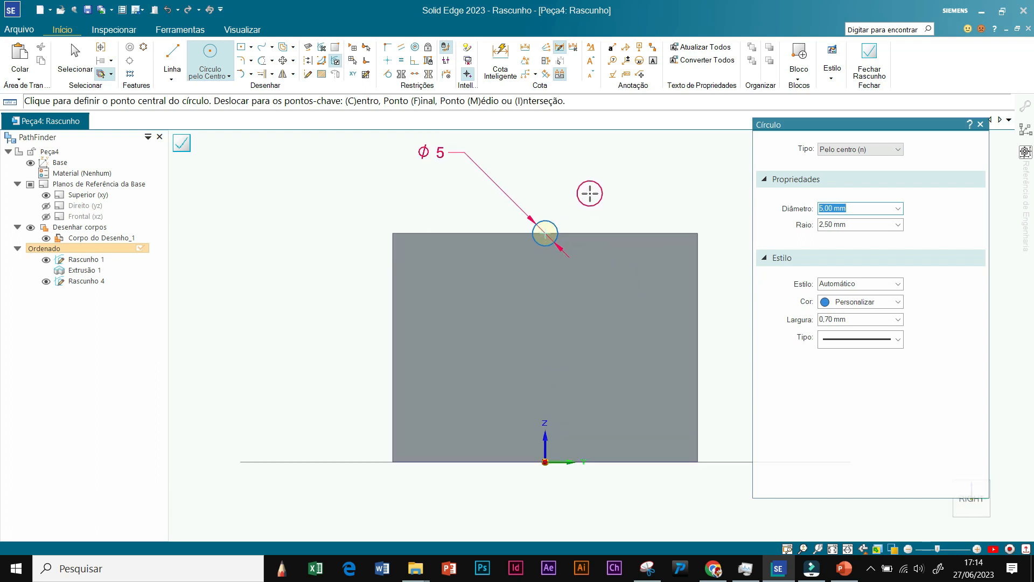
key(Escape)
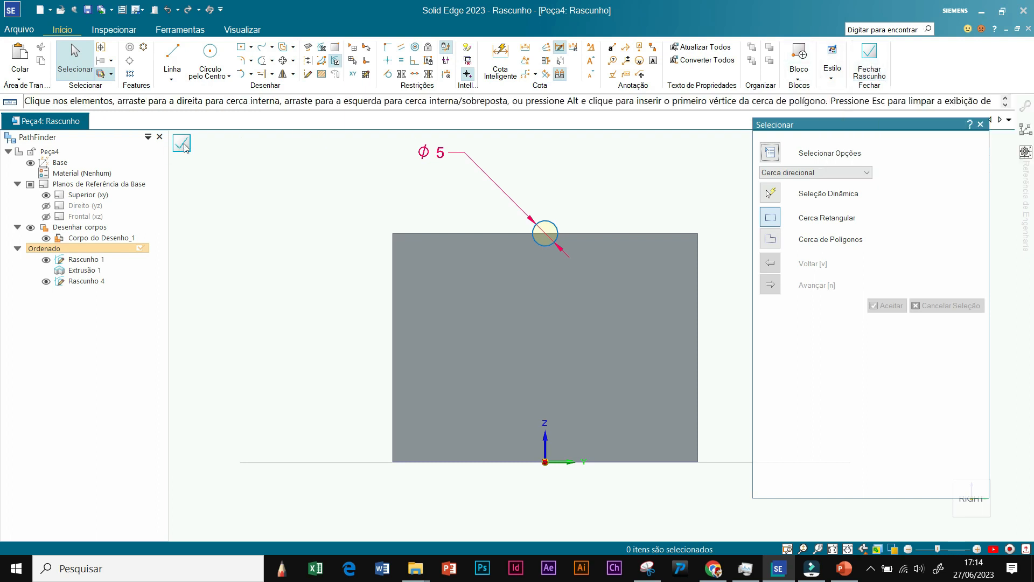
click(868, 53)
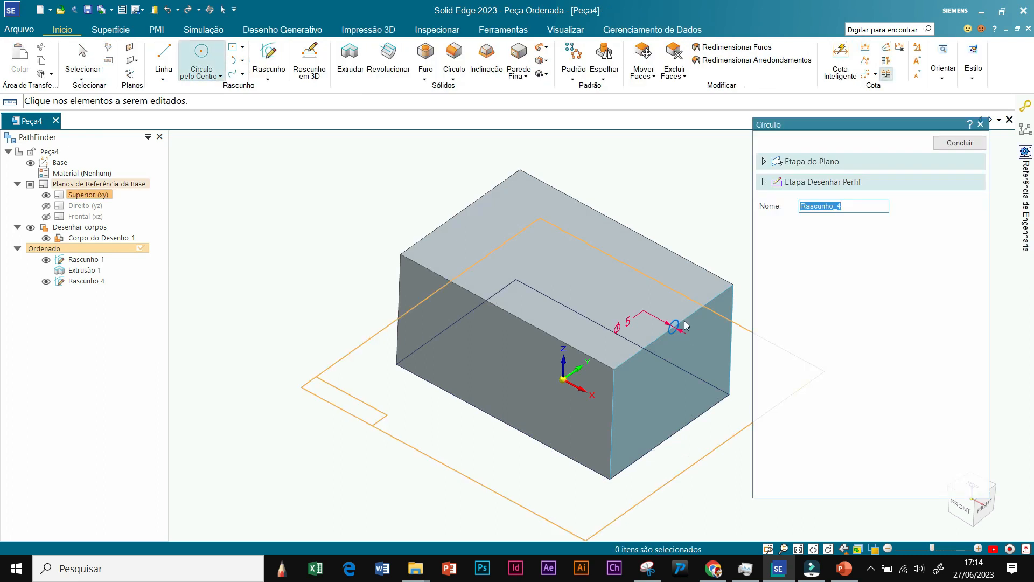
scroll(690, 327, up, 3)
scroll(718, 367, down, 3)
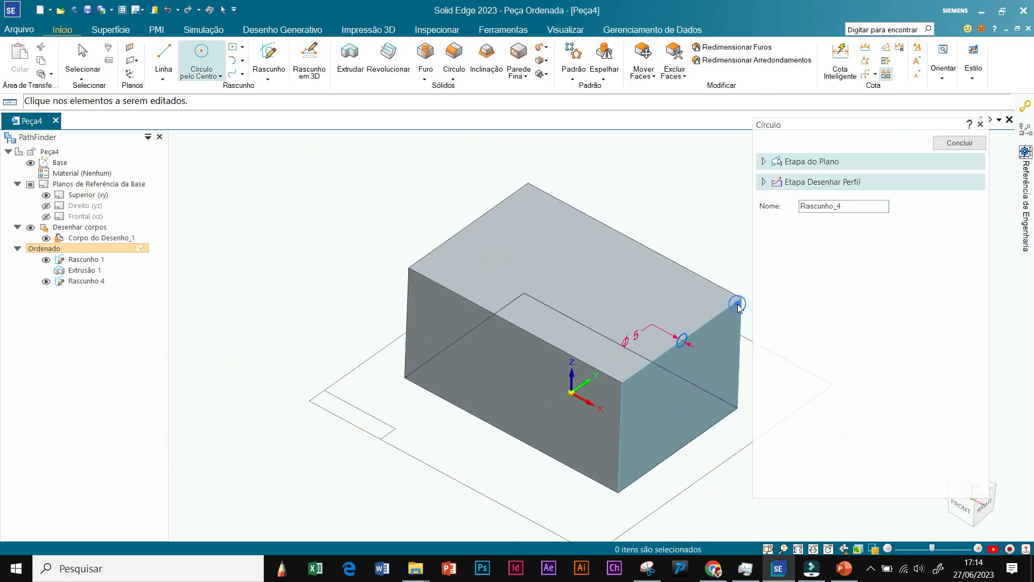
key(Return)
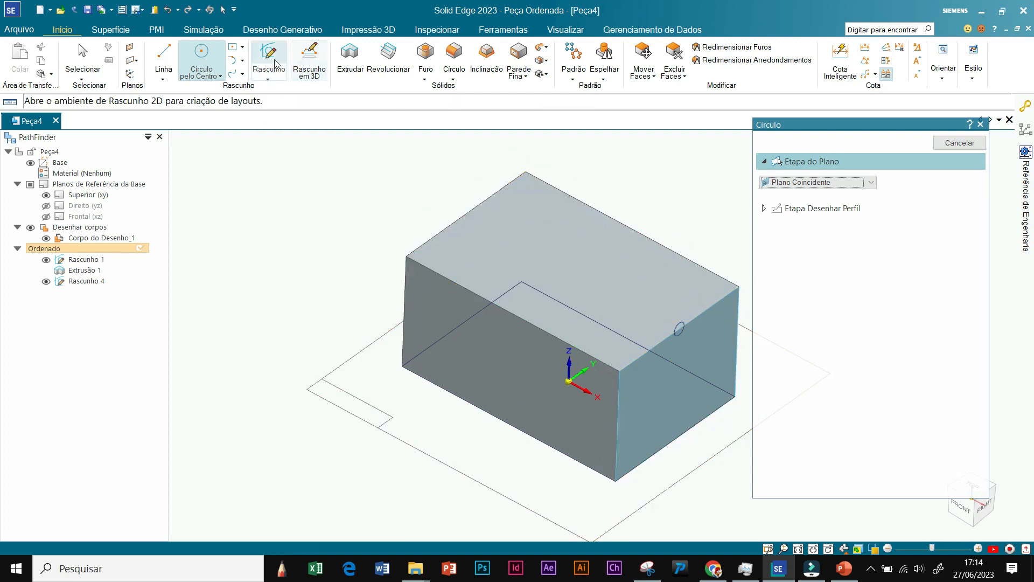
Step: Start the Line command for a new sketch on the block
click(164, 55)
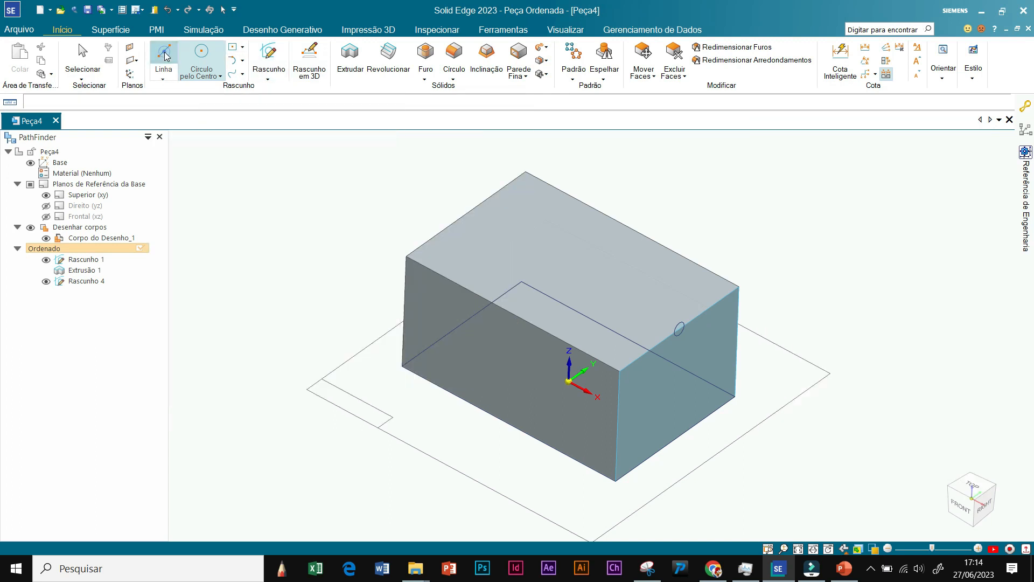
Step: Start a line sketch on the block's top face and draw zigzag segments about 15 and 18 mm long from the right edge's midpoint
click(570, 239)
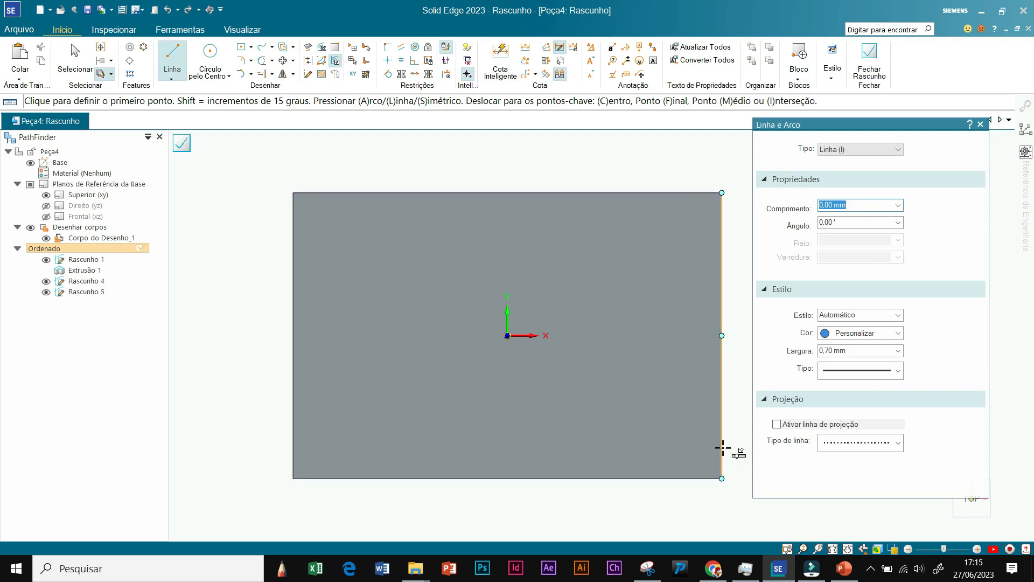
scroll(721, 449, down, 1)
scroll(728, 449, up, 1)
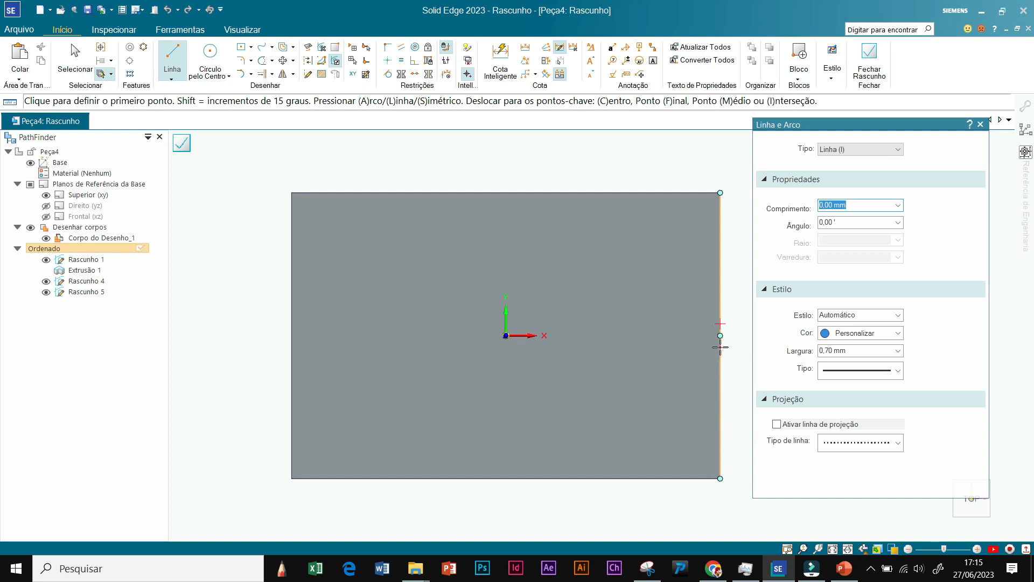
scroll(729, 339, down, 2)
scroll(728, 340, up, 4)
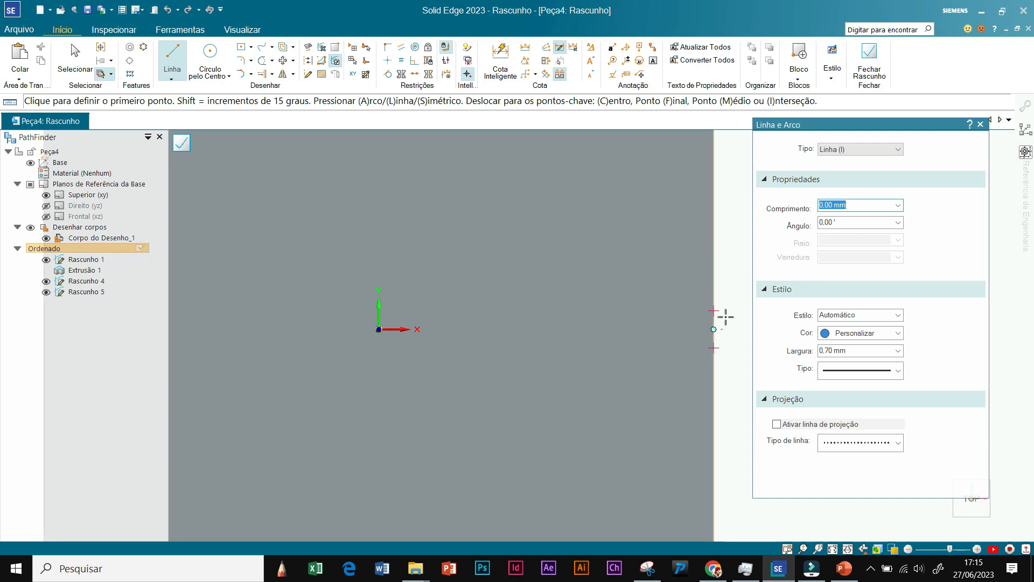
scroll(717, 307, up, 1)
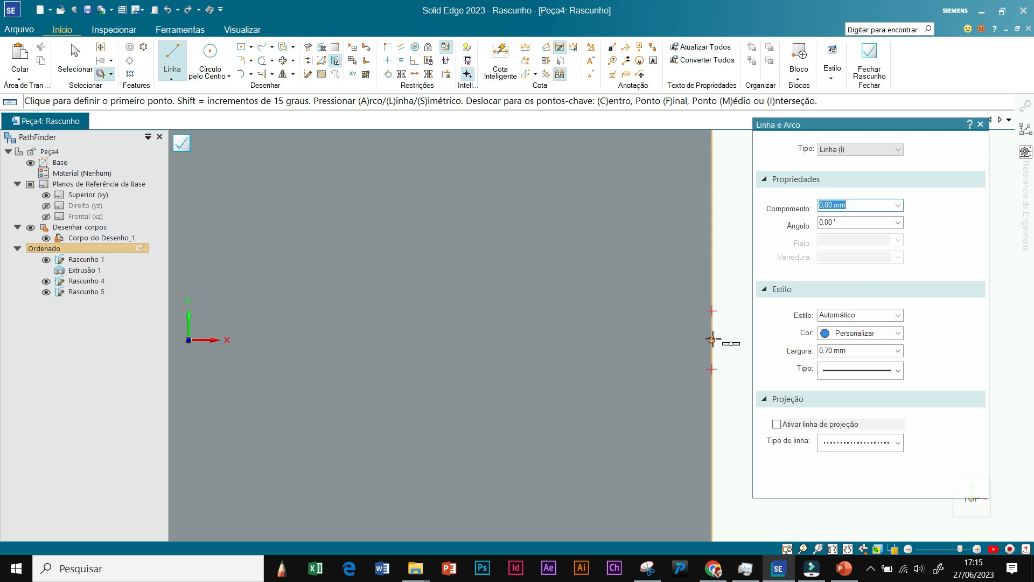
click(713, 340)
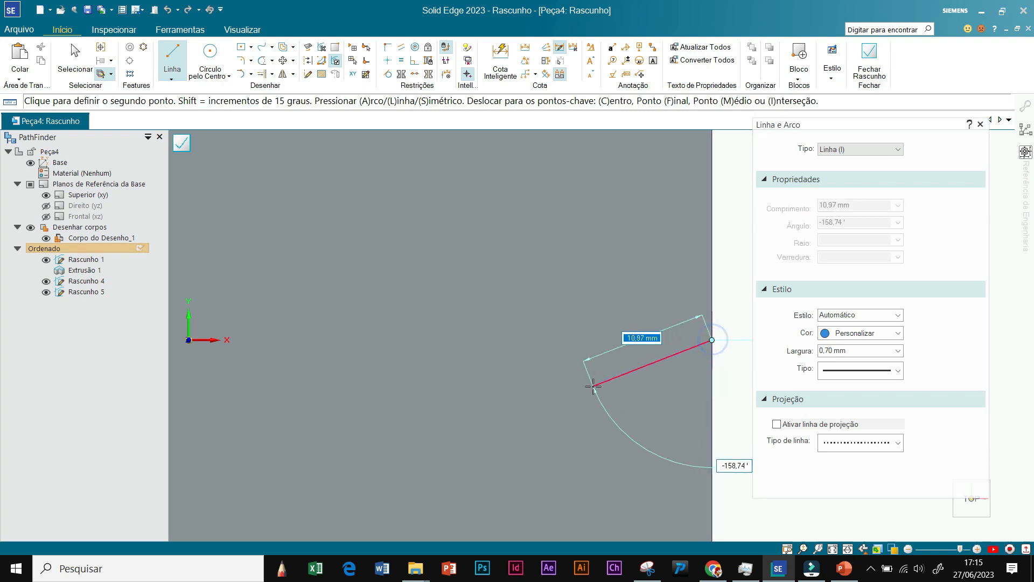
scroll(593, 385, down, 3)
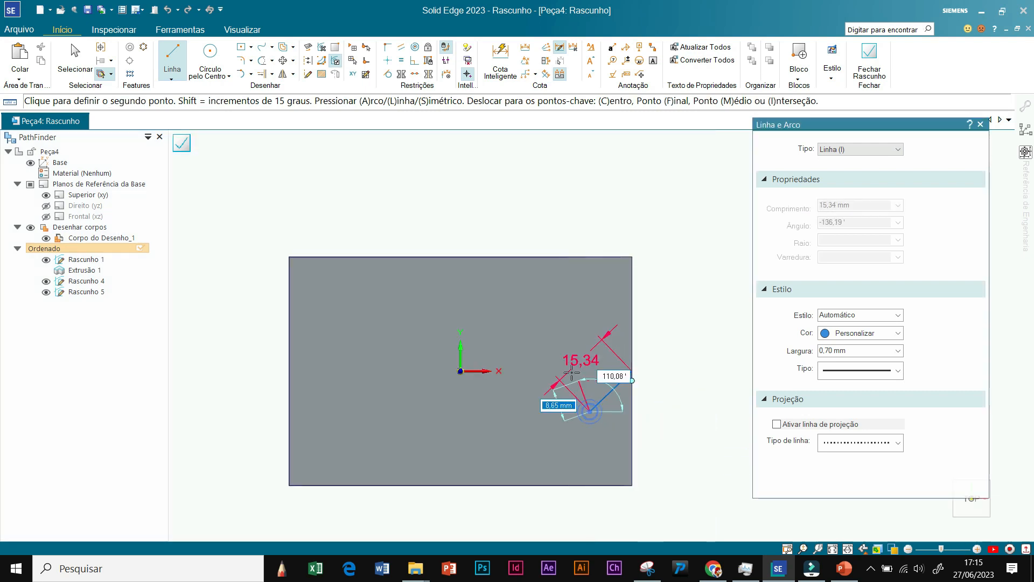
click(590, 412)
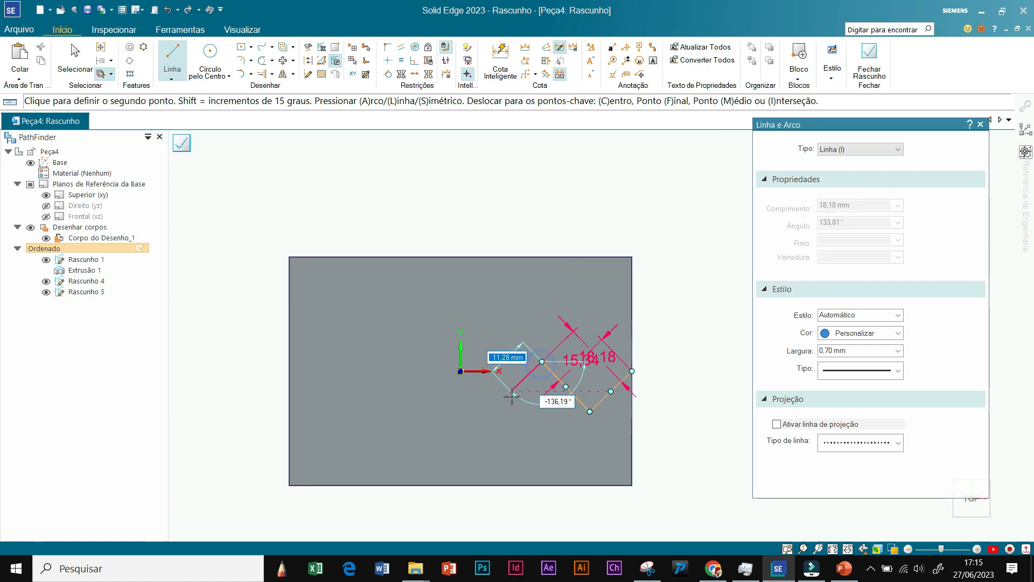
Step: Continue the zigzag line with perpendicular segments about 15, 12, 11 and 40 mm long across the top face
click(502, 400)
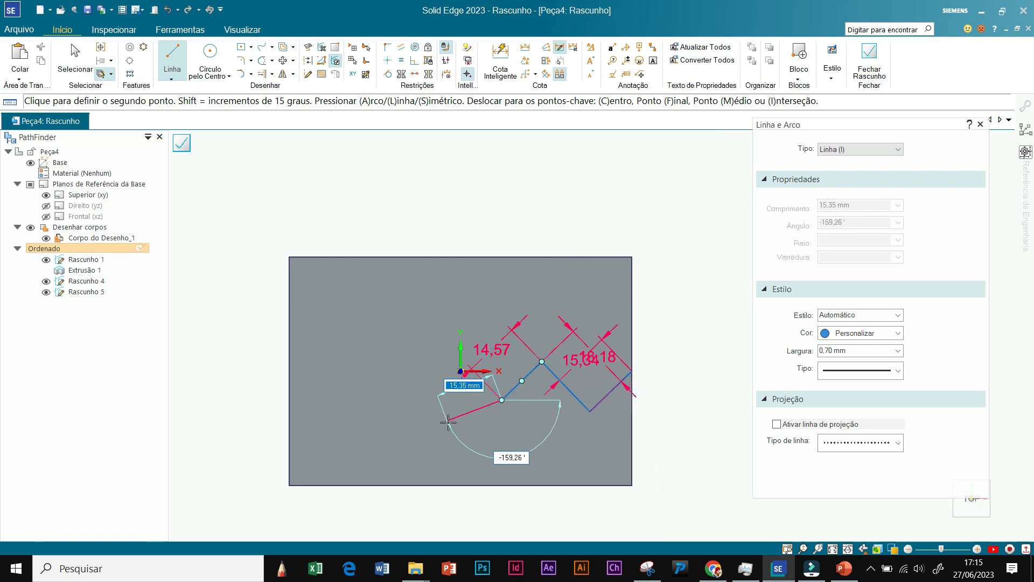
click(532, 432)
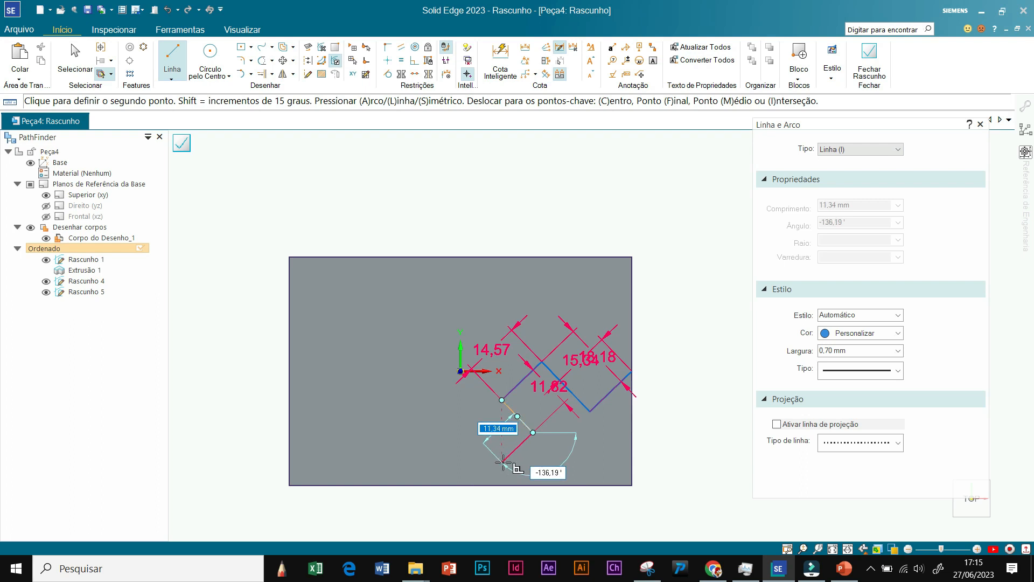
click(502, 462)
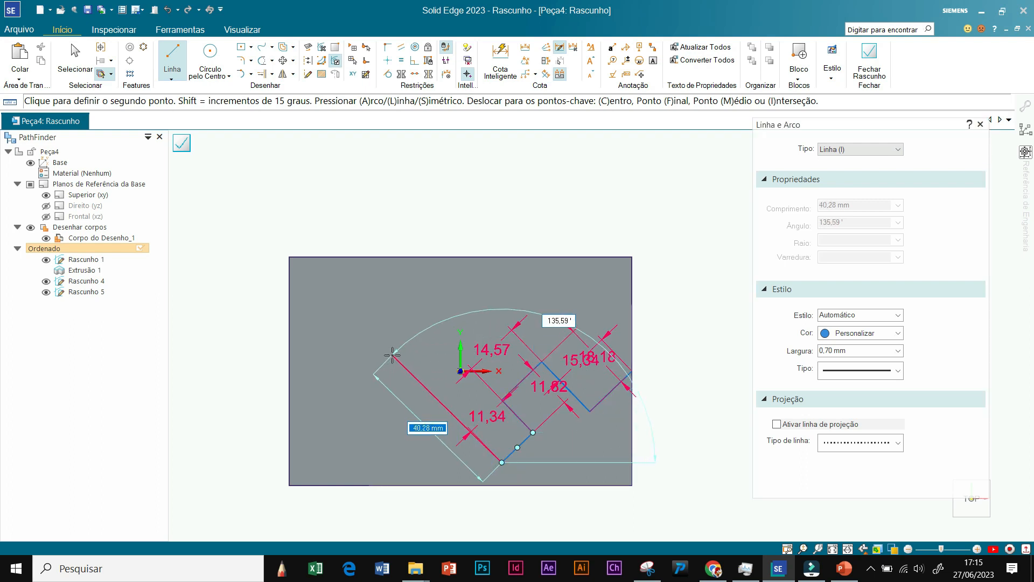
click(395, 352)
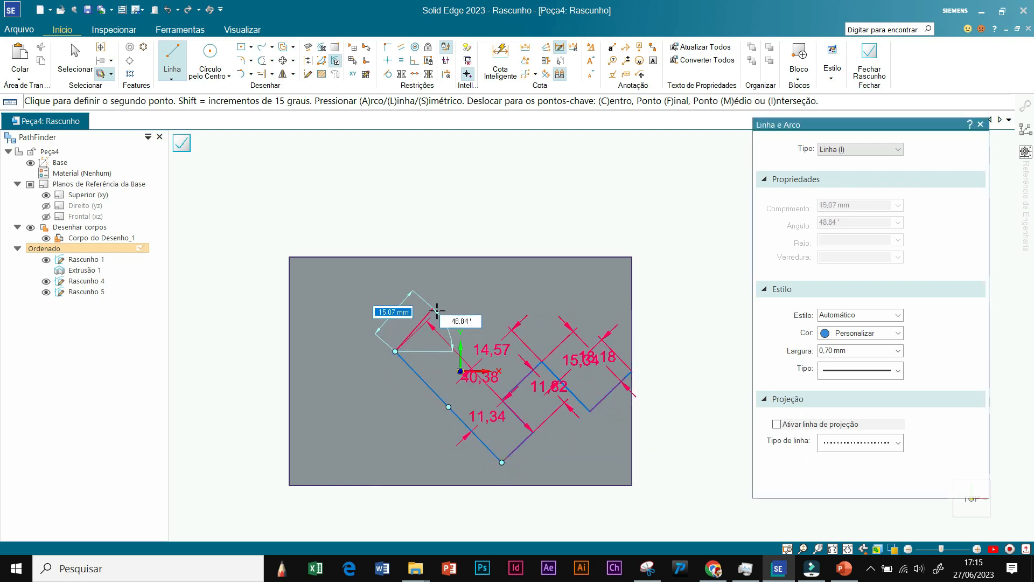
Step: Complete the zigzag with segments about 16, 10 and 33 mm long and a horizontal one ending at the left edge's midpoint
click(438, 310)
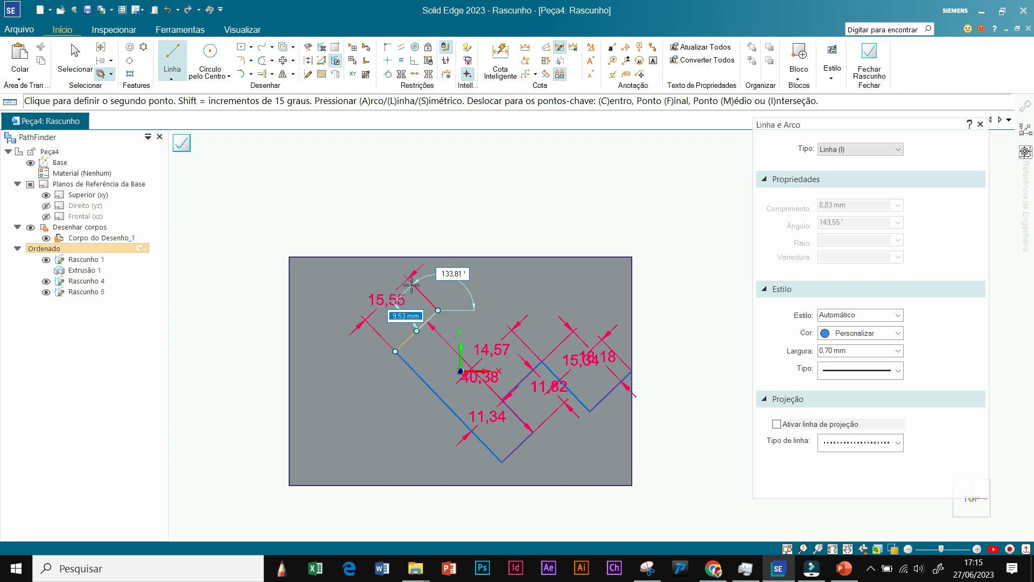
click(412, 284)
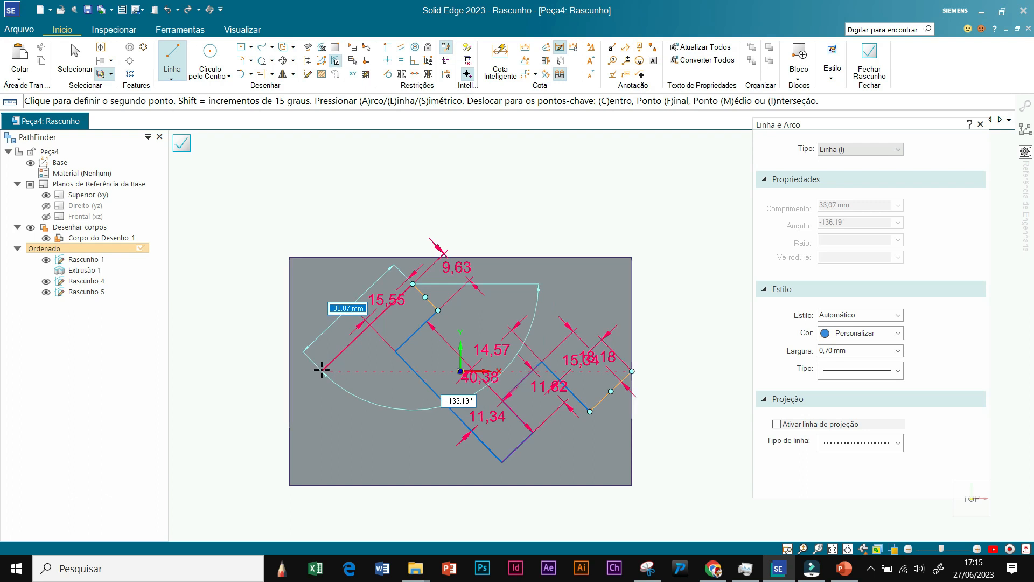
click(319, 371)
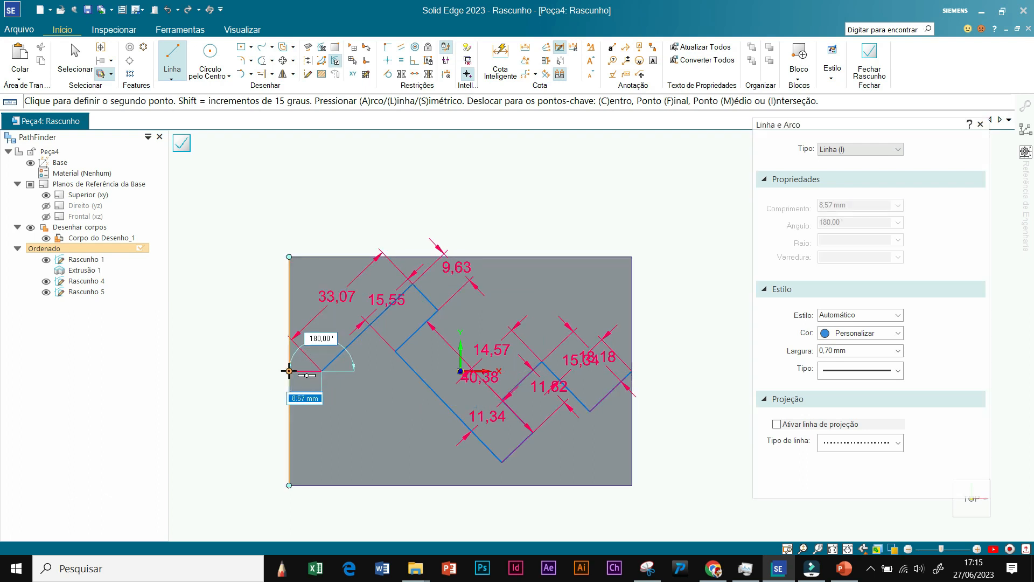
click(289, 371)
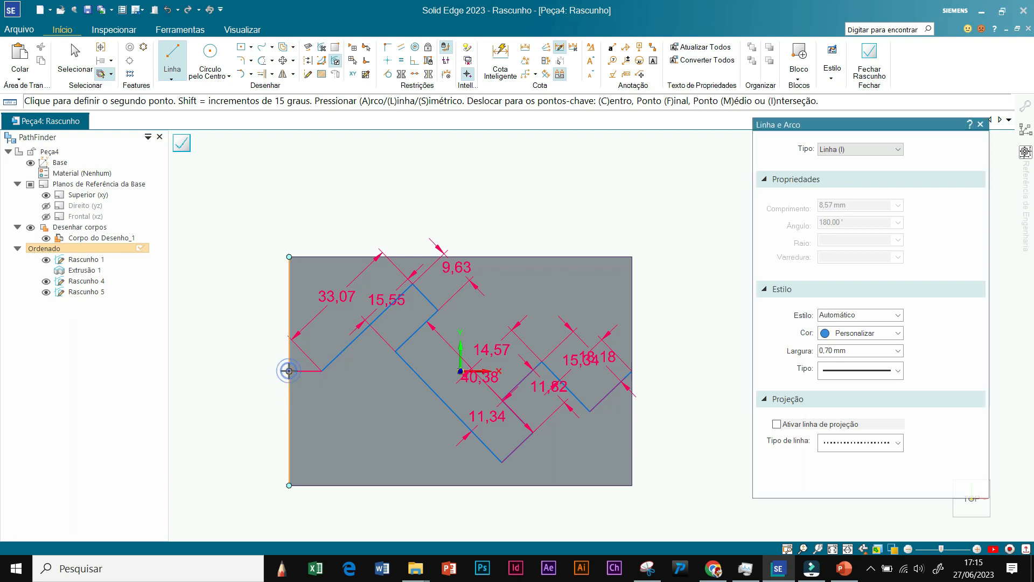
key(Escape)
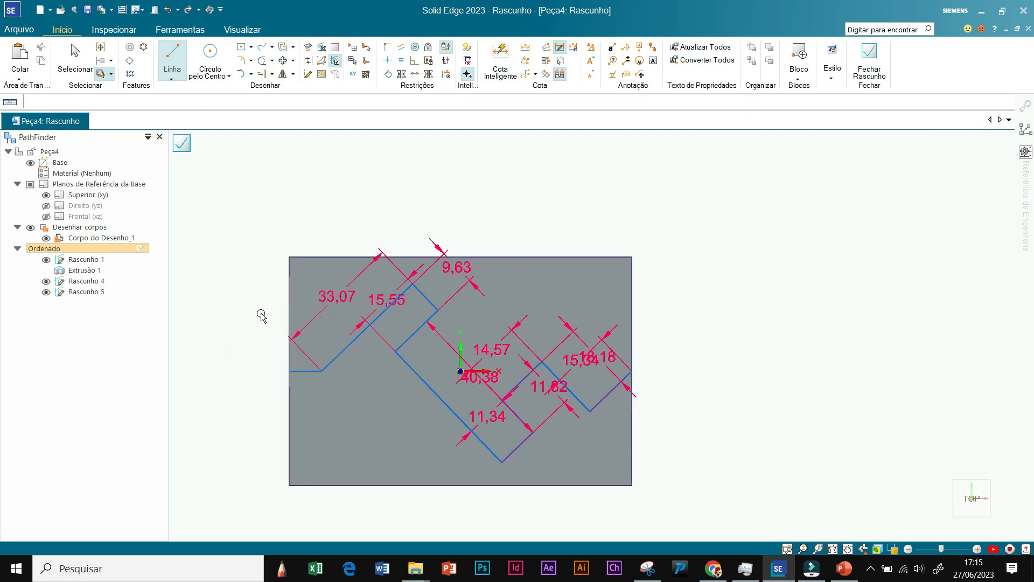
Step: Close the zigzag profile and finish the sketch under its default name
scroll(630, 427, up, 1)
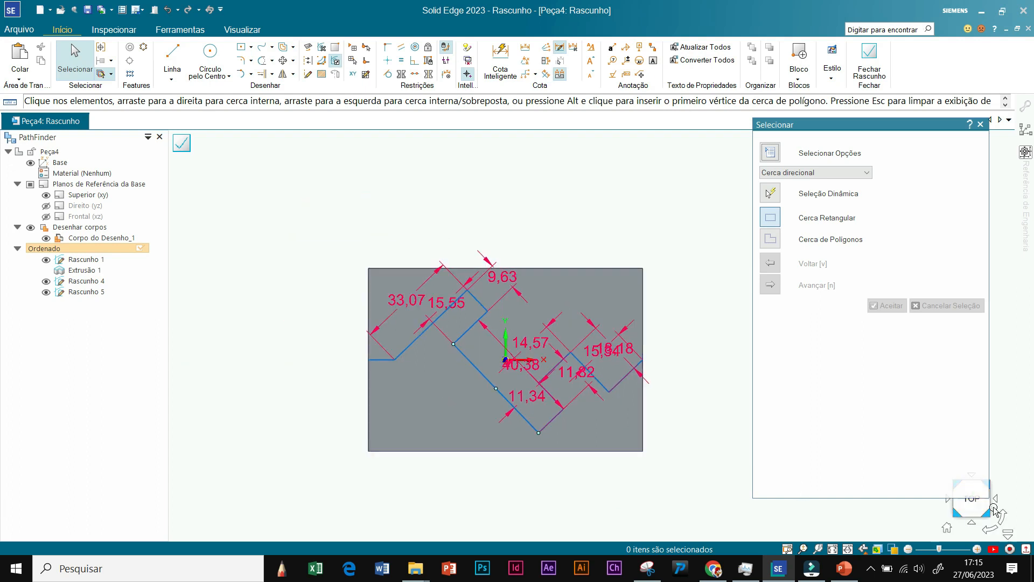
click(982, 125)
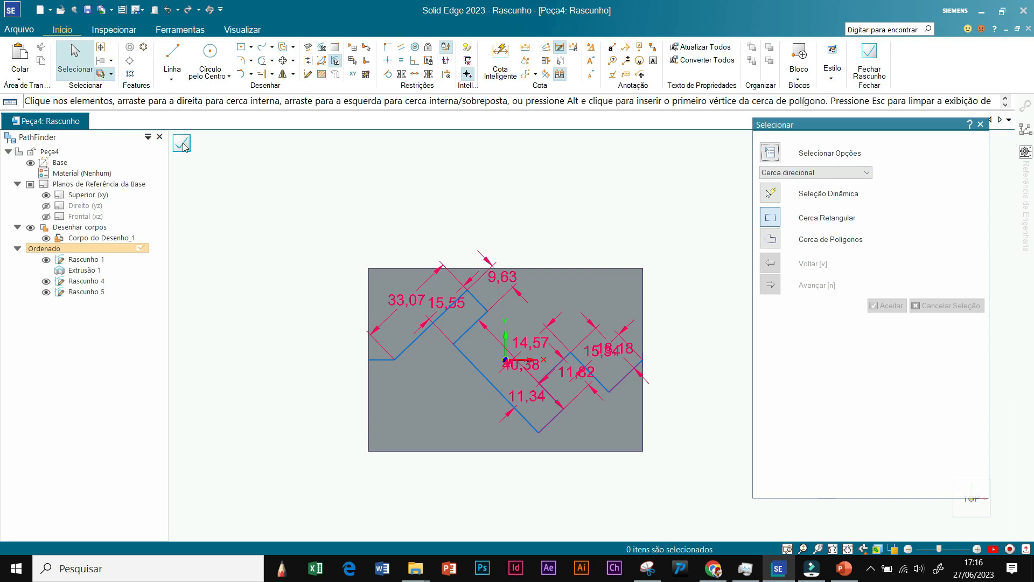
scroll(642, 446, down, 1)
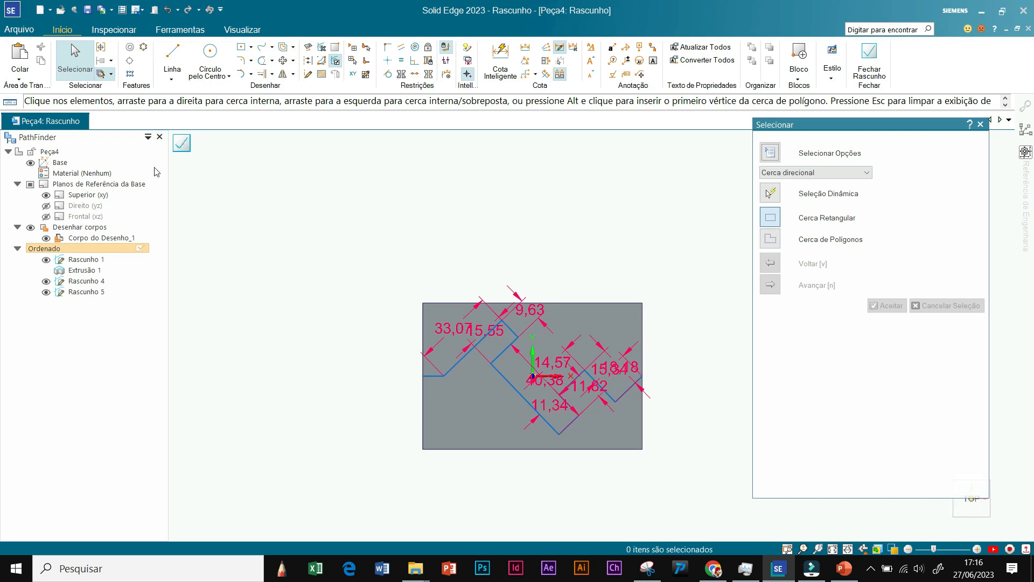
click(182, 143)
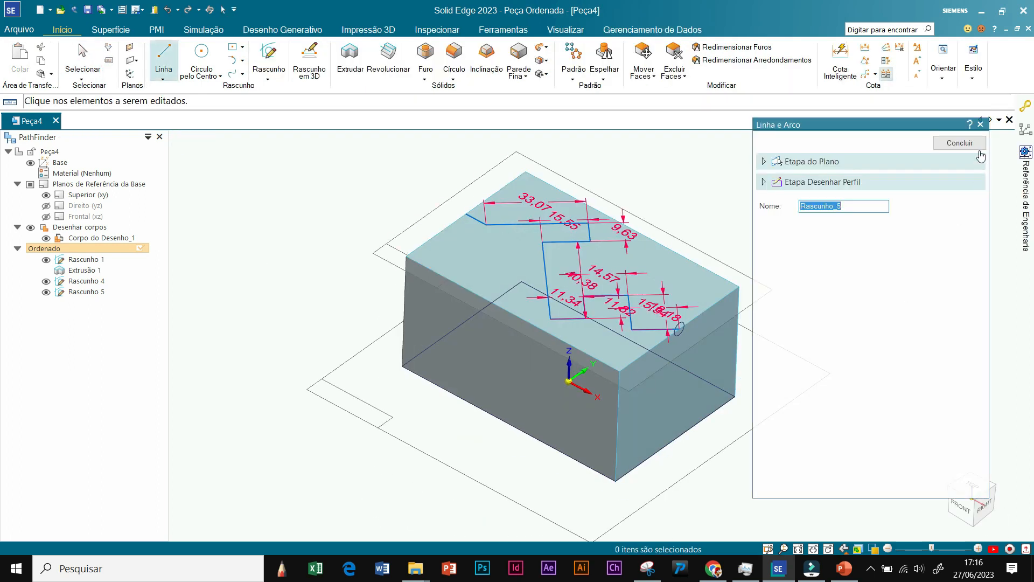
click(979, 153)
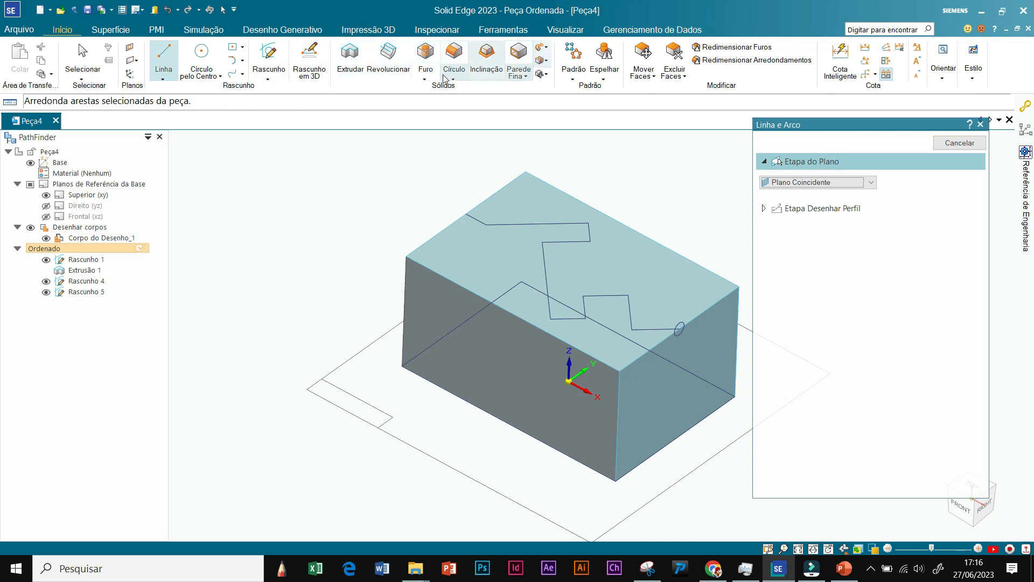
Step: Start a swept cutout using a single path and cross section, no face merging, normal section alignment and tangent continuity
click(549, 48)
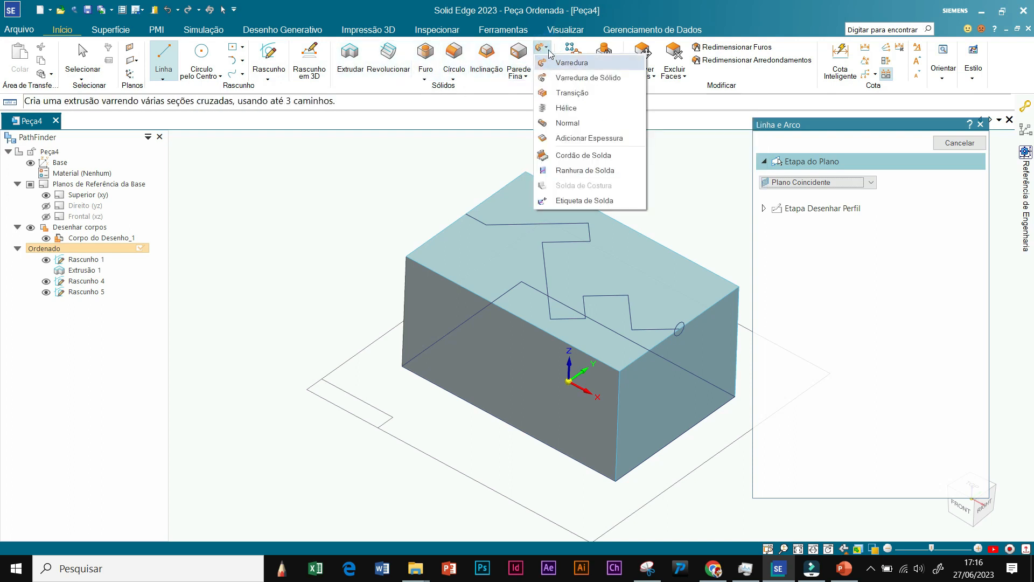
click(549, 50)
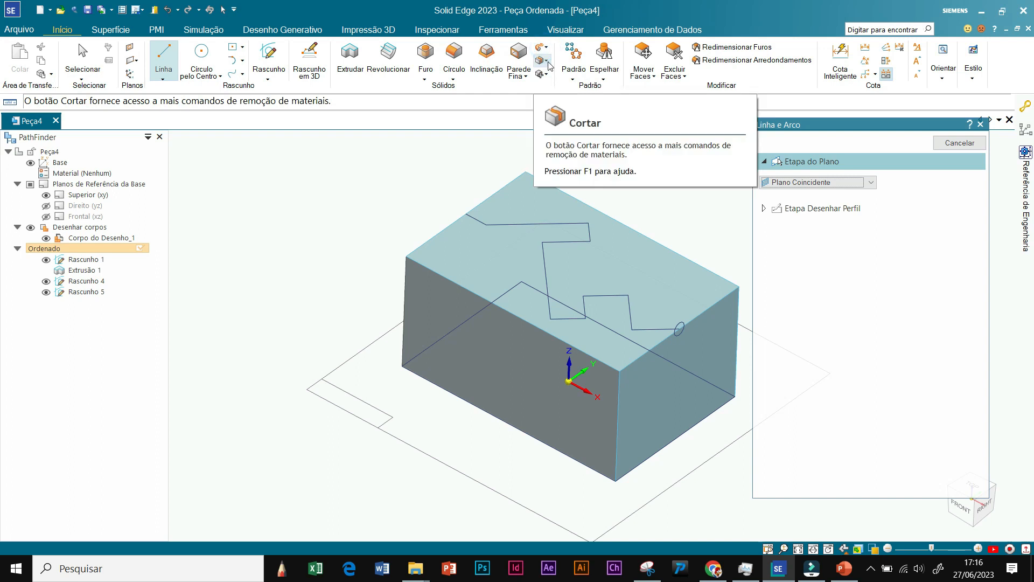
click(549, 64)
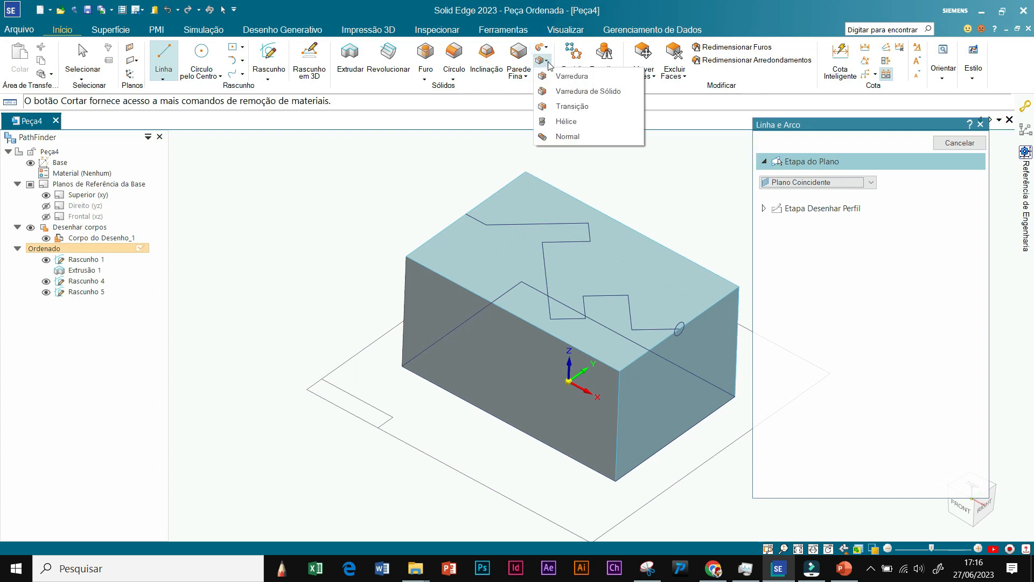
click(571, 77)
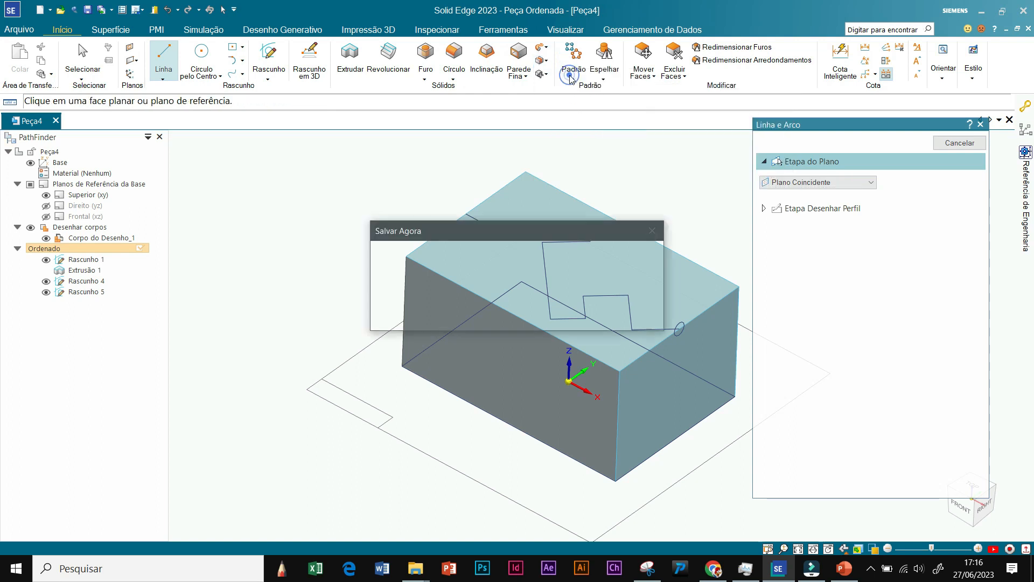
click(624, 317)
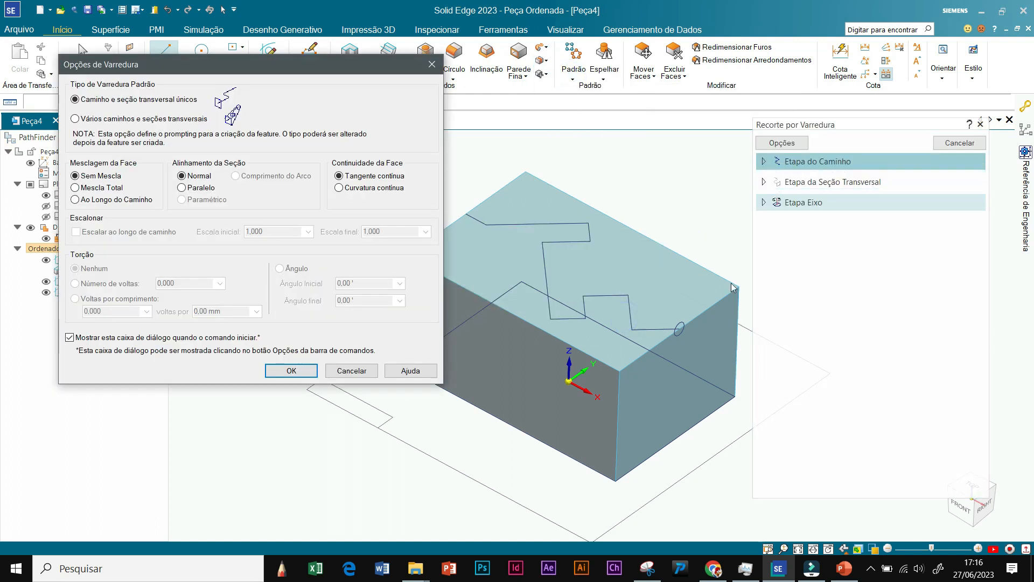
click(432, 64)
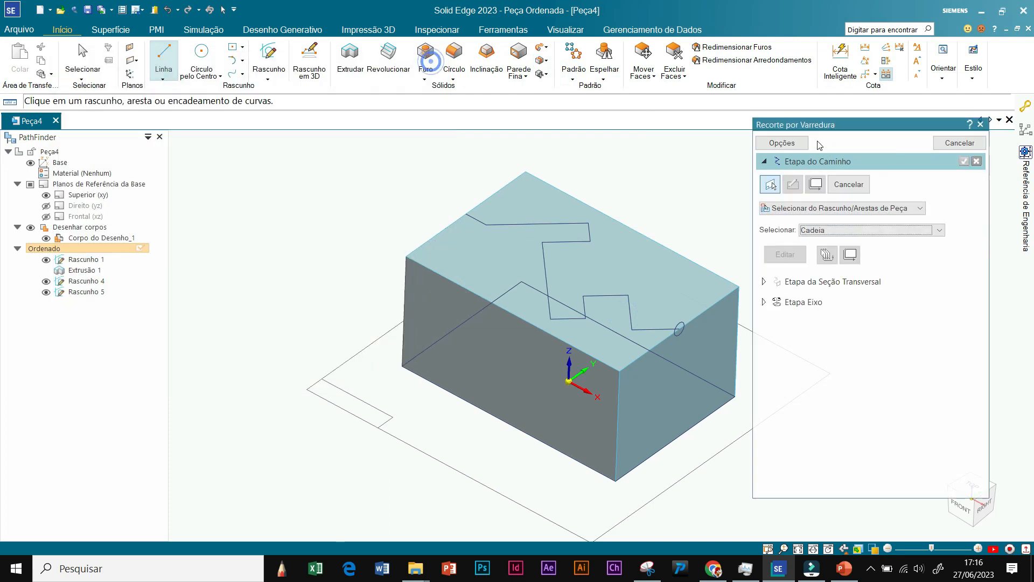
click(782, 144)
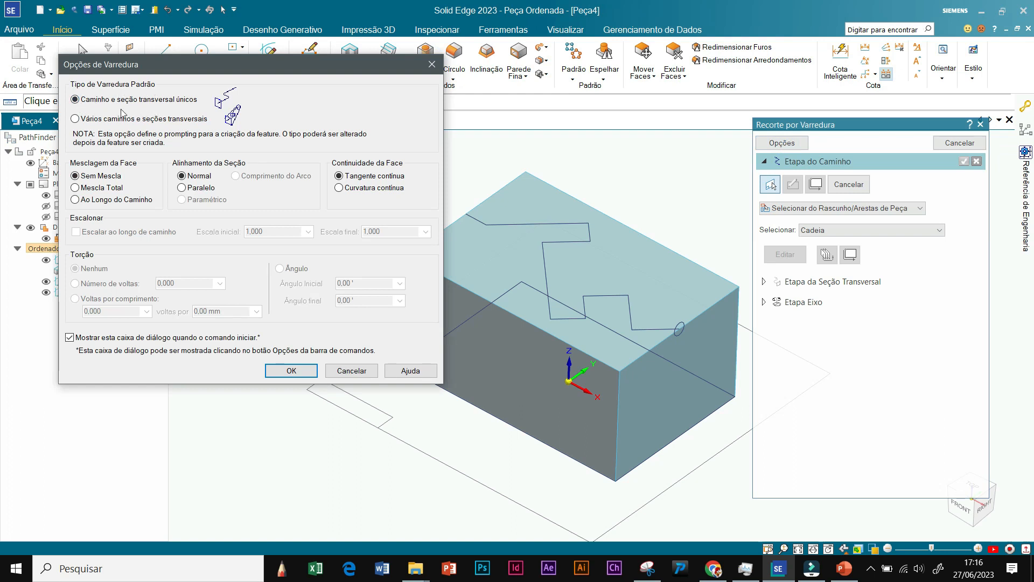
click(293, 370)
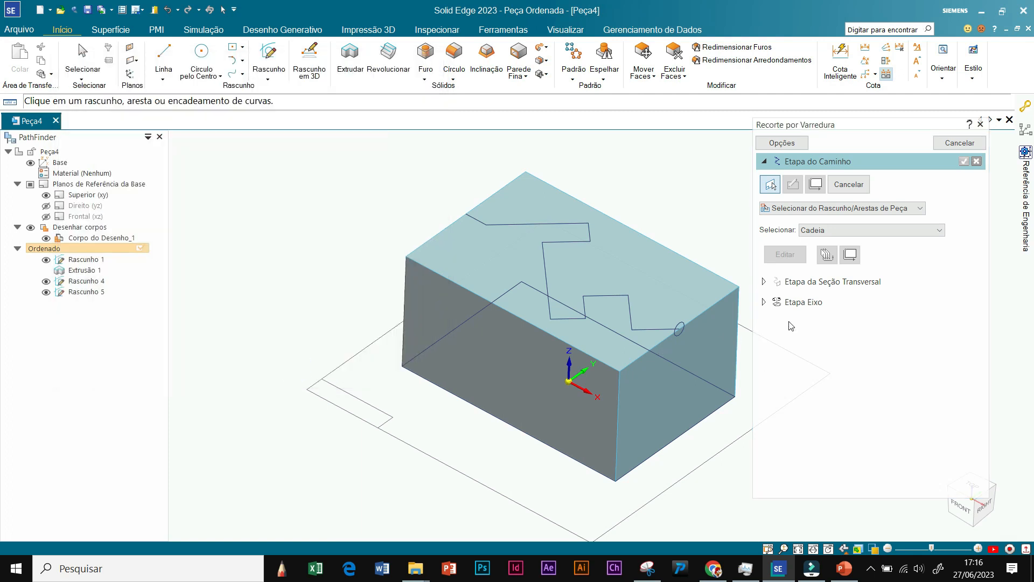
Step: Select the zigzag sketch on the top face as a chain (Cadeia) and accept it as the sweep path
scroll(740, 400, up, 2)
scroll(734, 374, down, 2)
scroll(722, 231, up, 2)
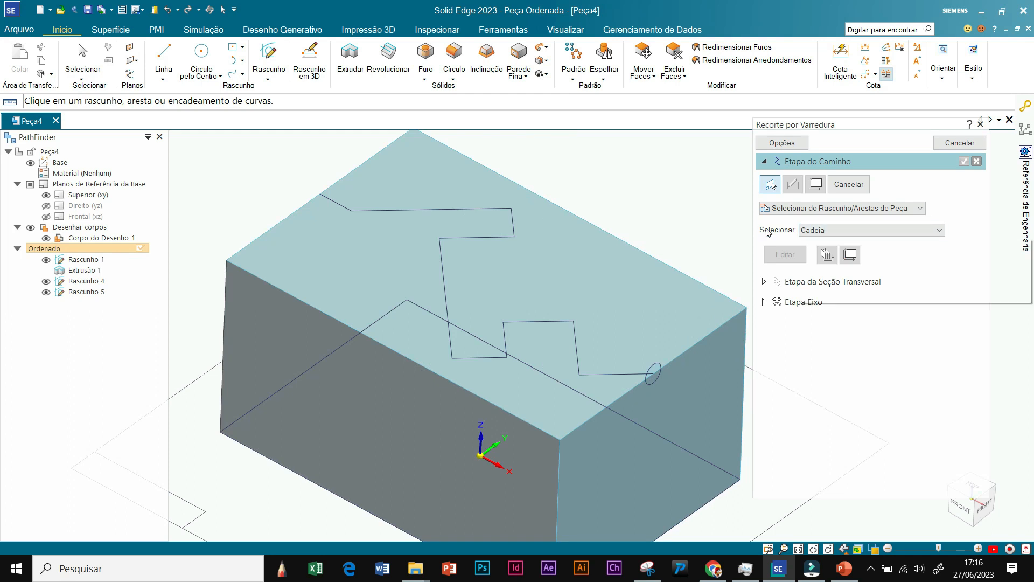
click(865, 232)
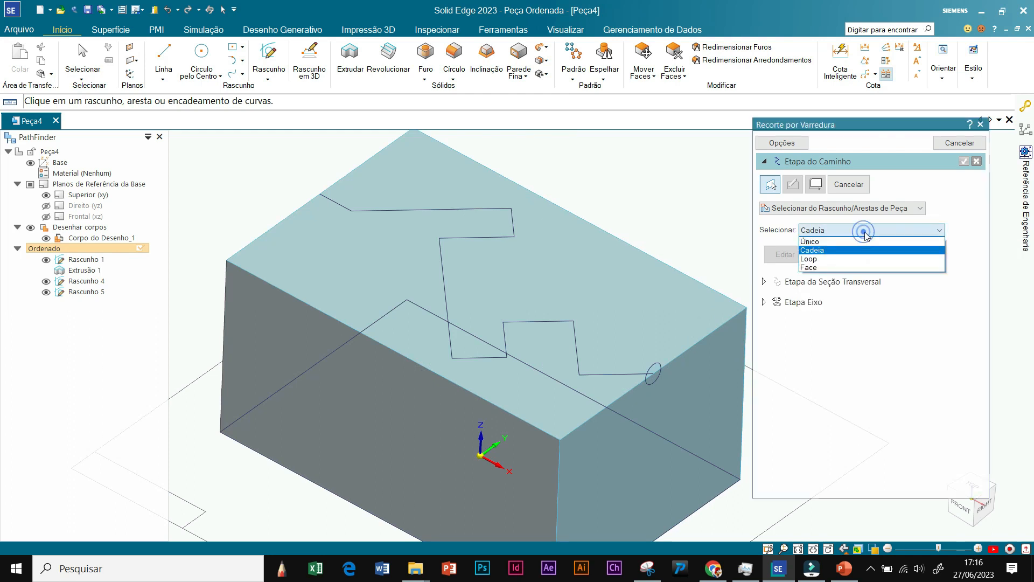
click(832, 250)
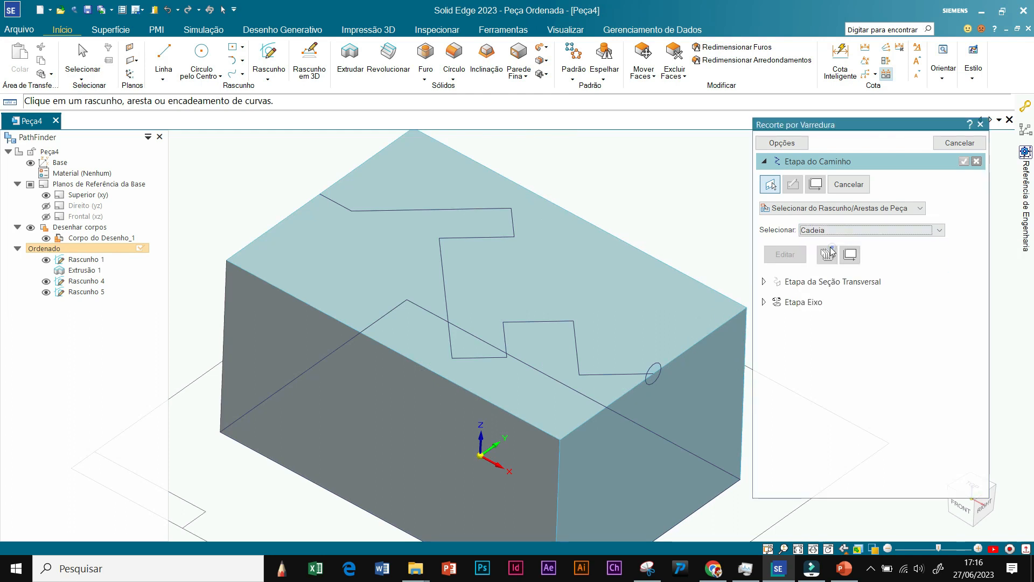
click(619, 373)
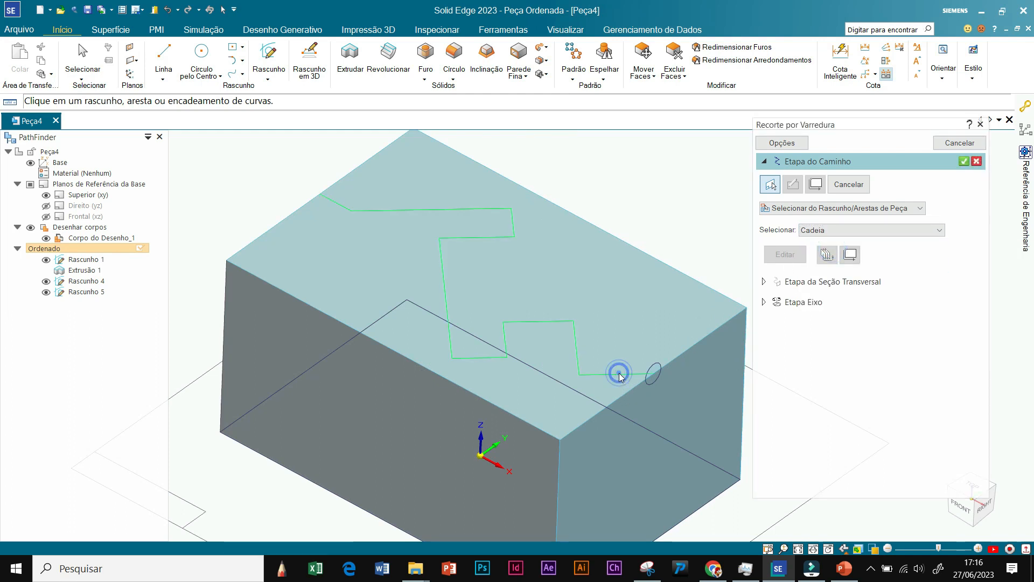
click(963, 161)
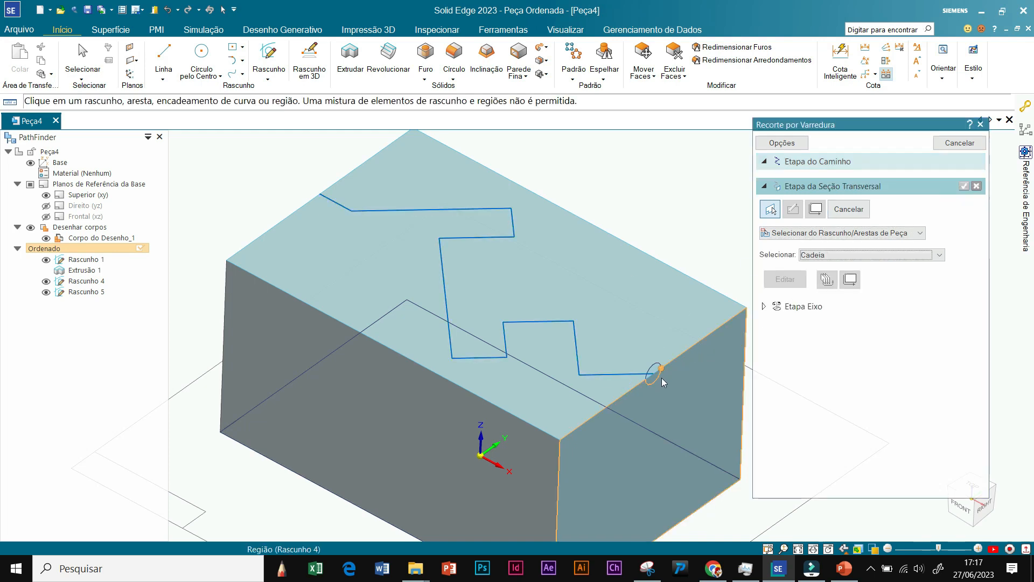
Step: Use the circle at the zigzag's end as the cross section and finish the swept cutout
scroll(661, 377, up, 3)
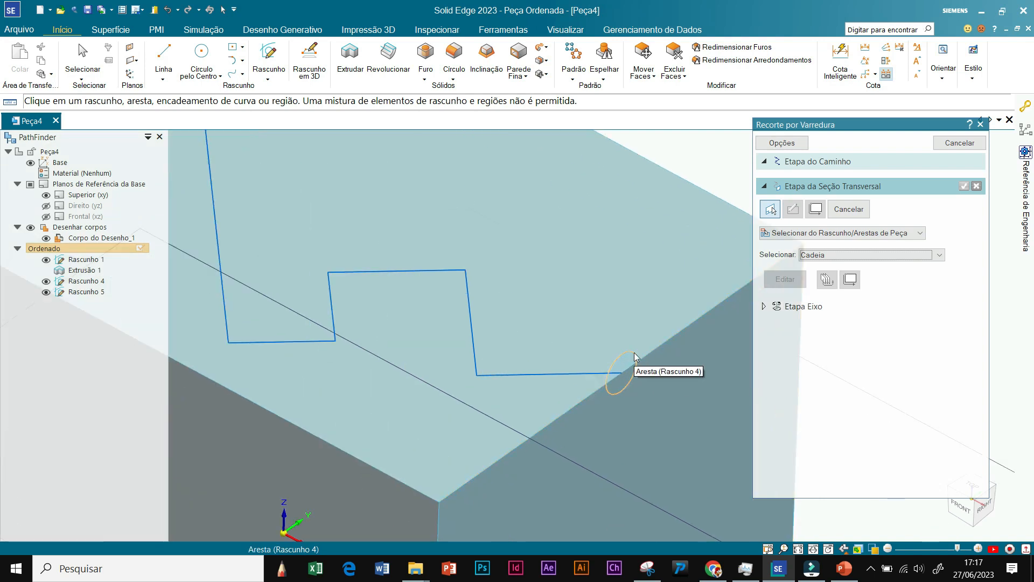
click(635, 352)
right_click(634, 352)
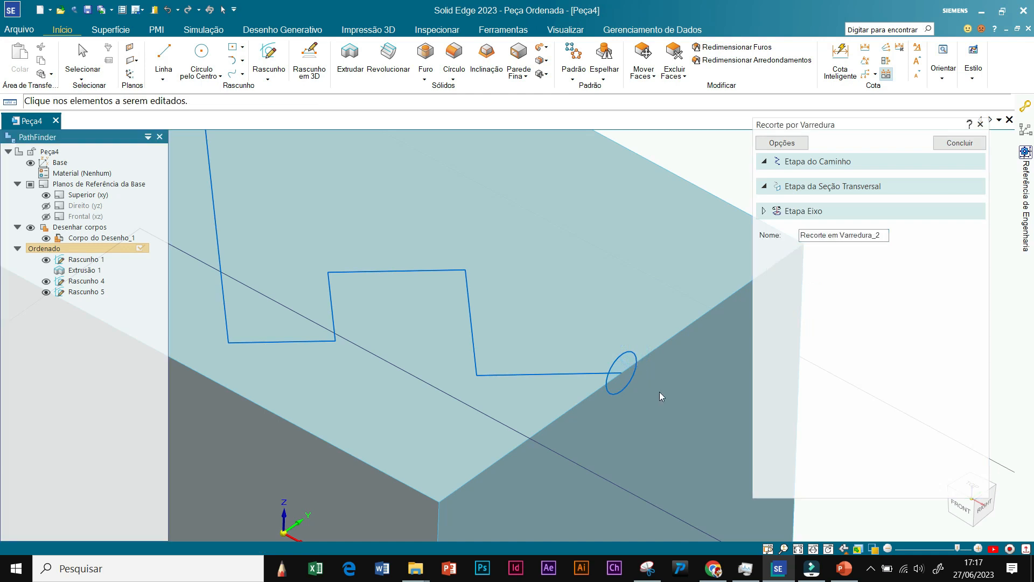
scroll(661, 393, down, 5)
scroll(685, 418, up, 3)
scroll(670, 427, down, 4)
scroll(653, 446, up, 3)
middle_drag(652, 448, 664, 295)
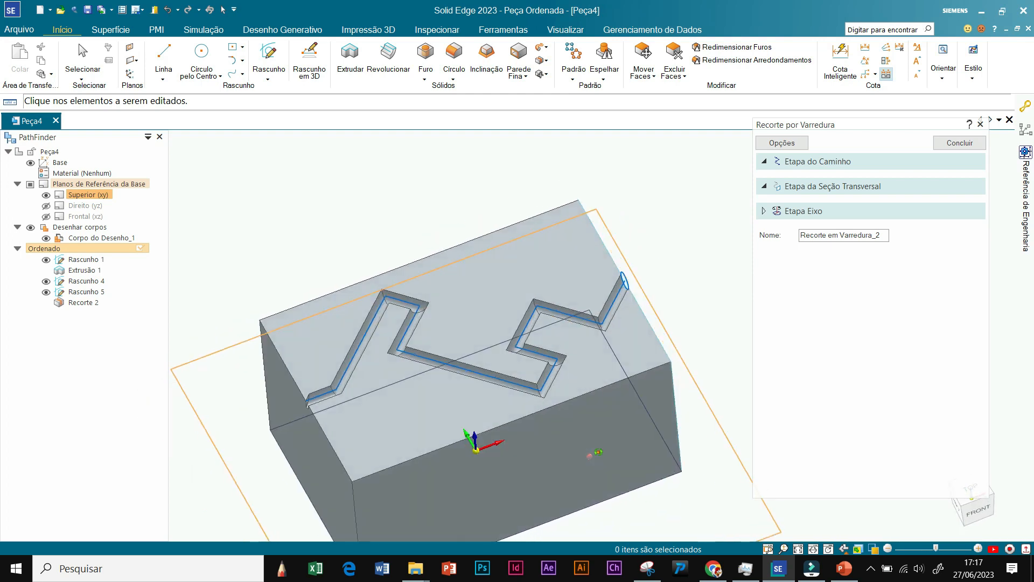
click(952, 142)
Step: Examine the swept zigzag groove across the top face of the block
scroll(675, 280, down, 3)
scroll(658, 421, up, 2)
mouse_move(656, 419)
middle_down()
mouse_move(645, 423)
mouse_move(655, 416)
middle_up()
scroll(680, 257, up, 2)
scroll(681, 257, down, 2)
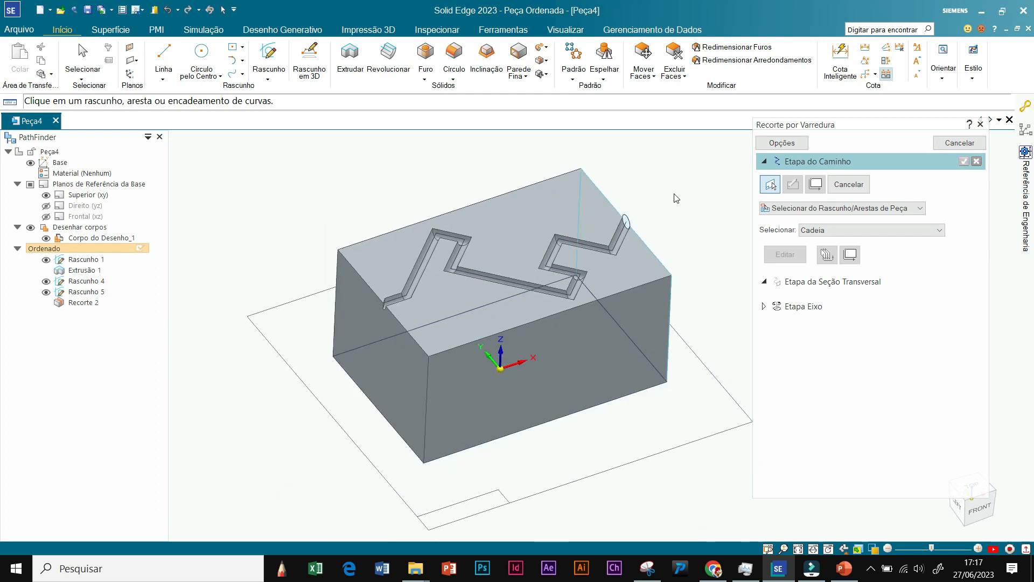
scroll(676, 198, up, 2)
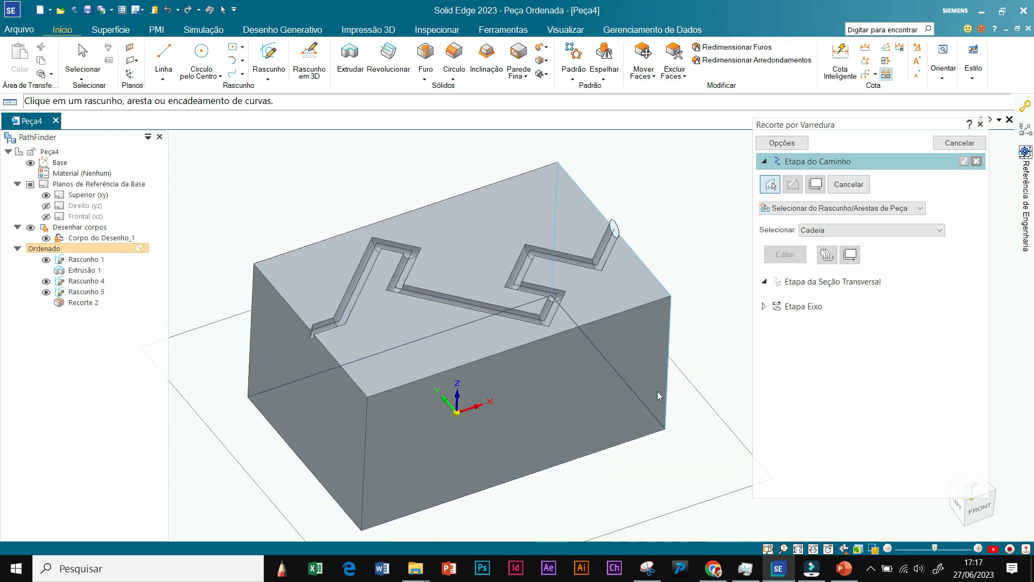
scroll(703, 318, down, 2)
scroll(614, 453, up, 2)
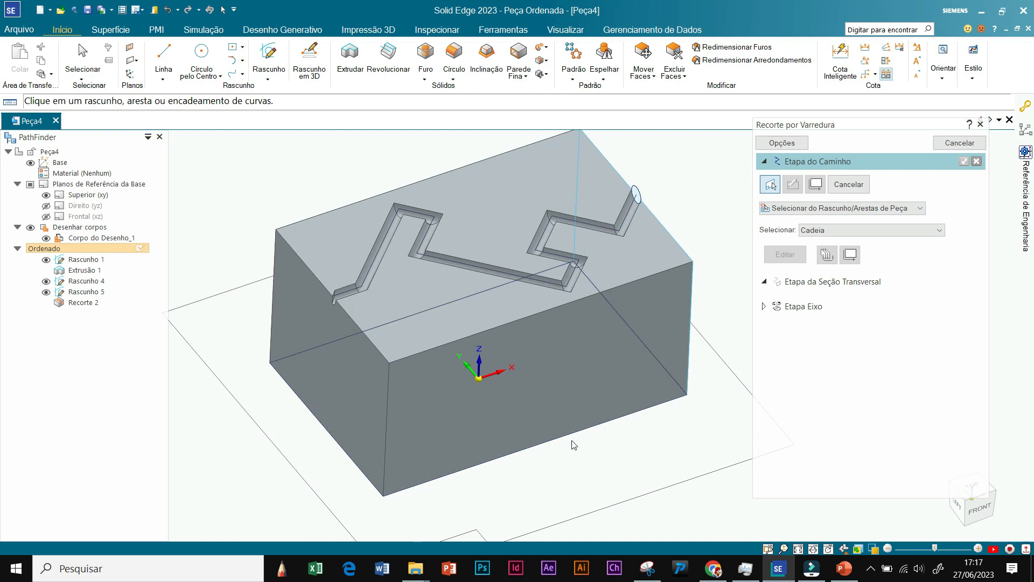
scroll(574, 445, down, 1)
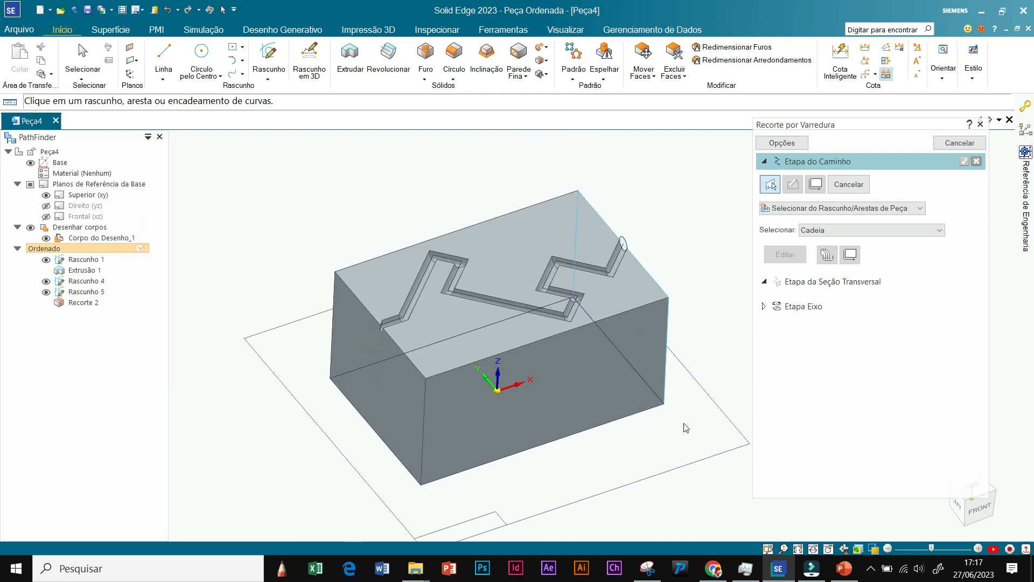
scroll(671, 450, down, 1)
Step: Sketch a two-point rectangle about 6.5 by 5.1 mm on the block's bottom face from its end edge's midpoint, and close the sketch
middle_drag(692, 496, 678, 243)
scroll(690, 284, up, 2)
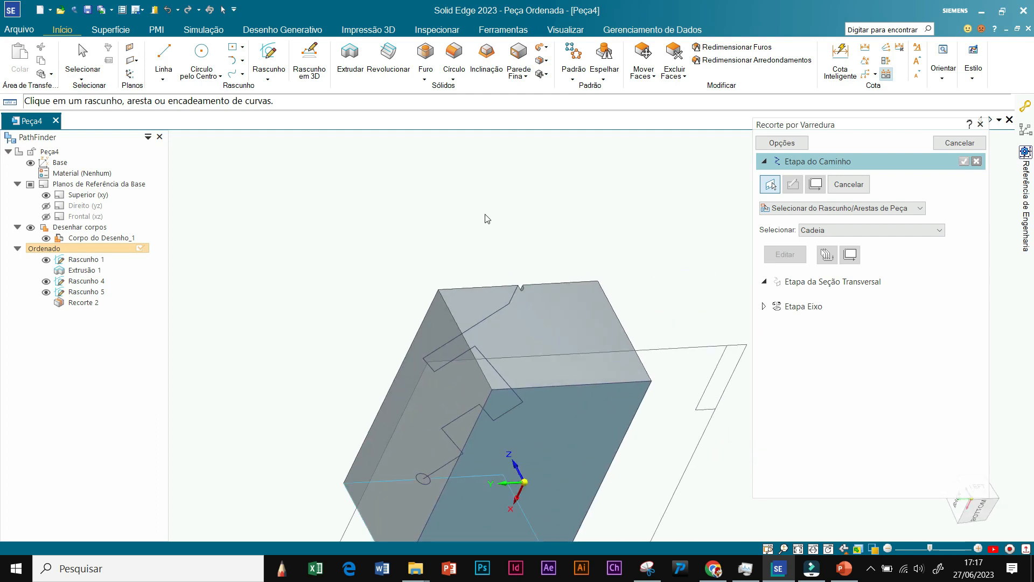
scroll(487, 218, down, 1)
scroll(626, 371, up, 1)
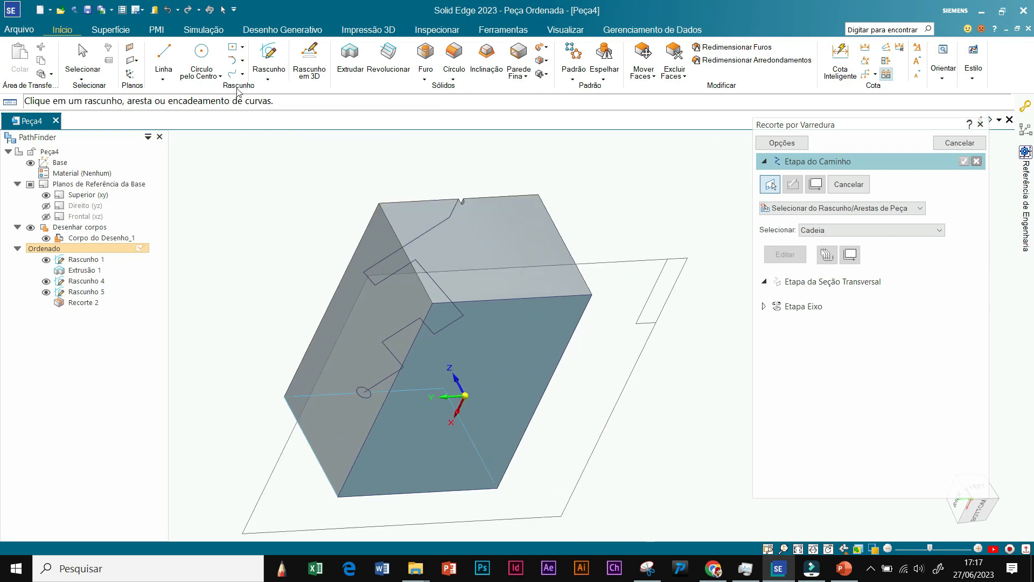
click(242, 48)
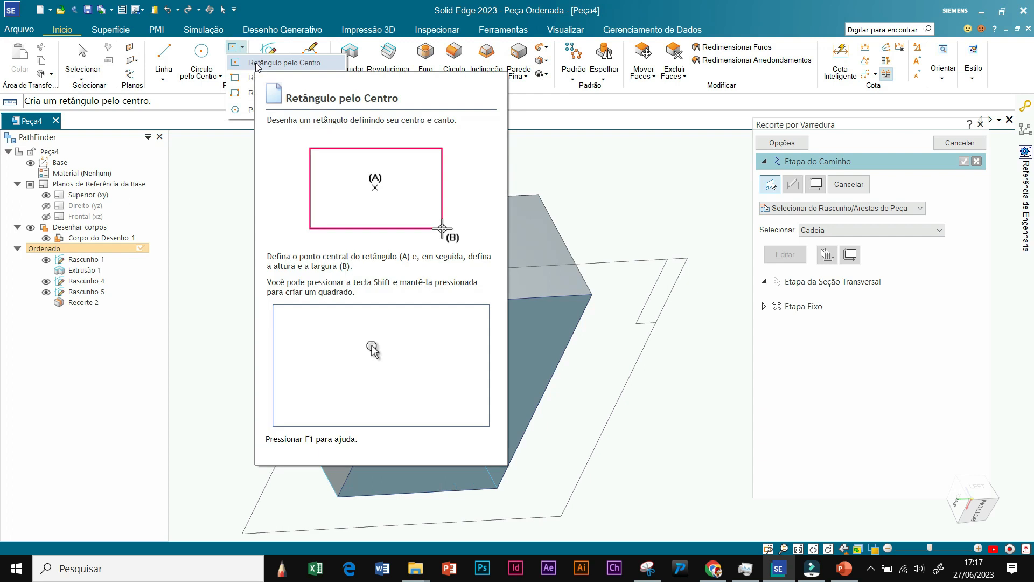
click(254, 78)
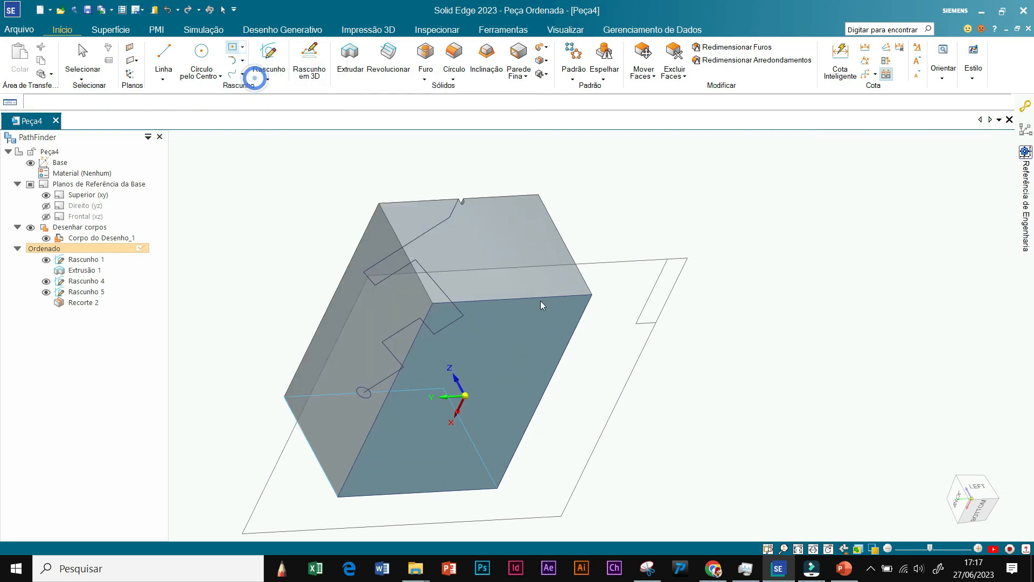
click(497, 312)
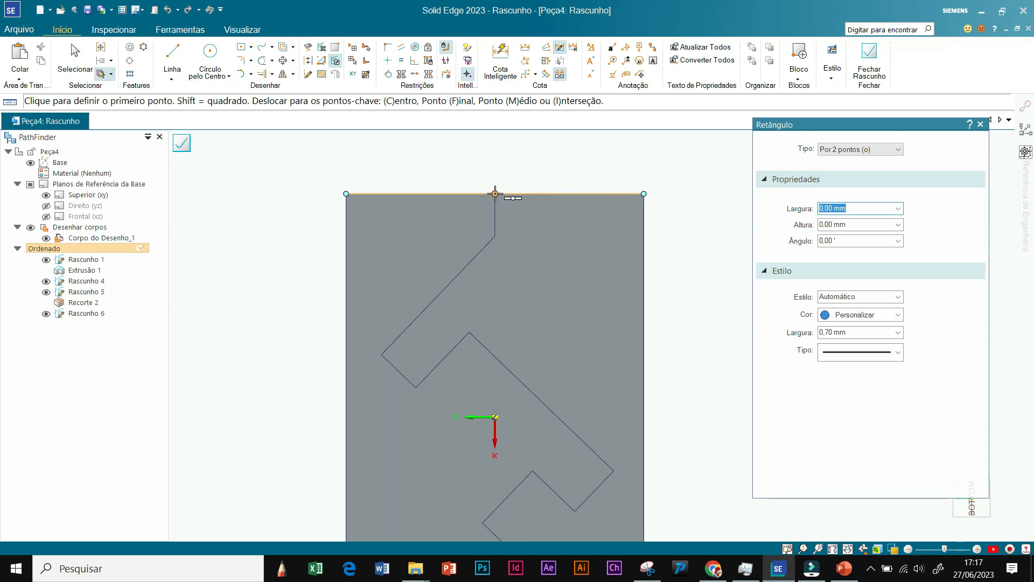
click(495, 193)
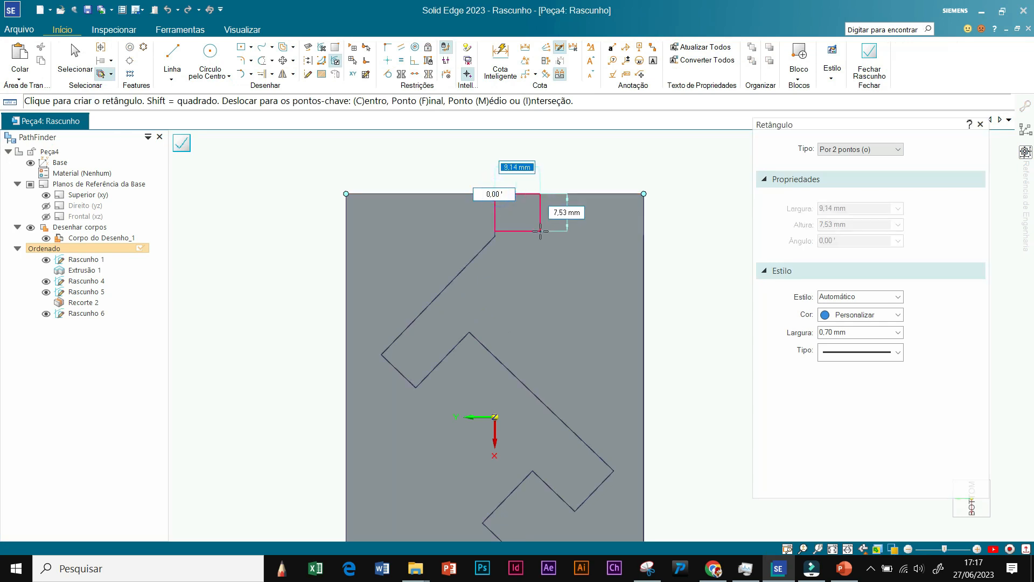
click(528, 218)
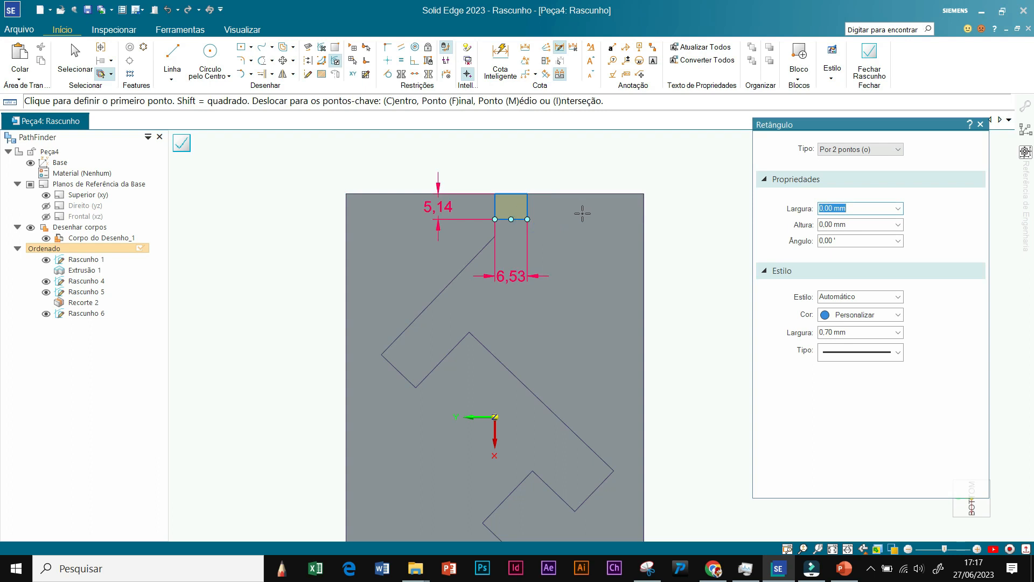
scroll(582, 214, down, 3)
scroll(651, 189, up, 1)
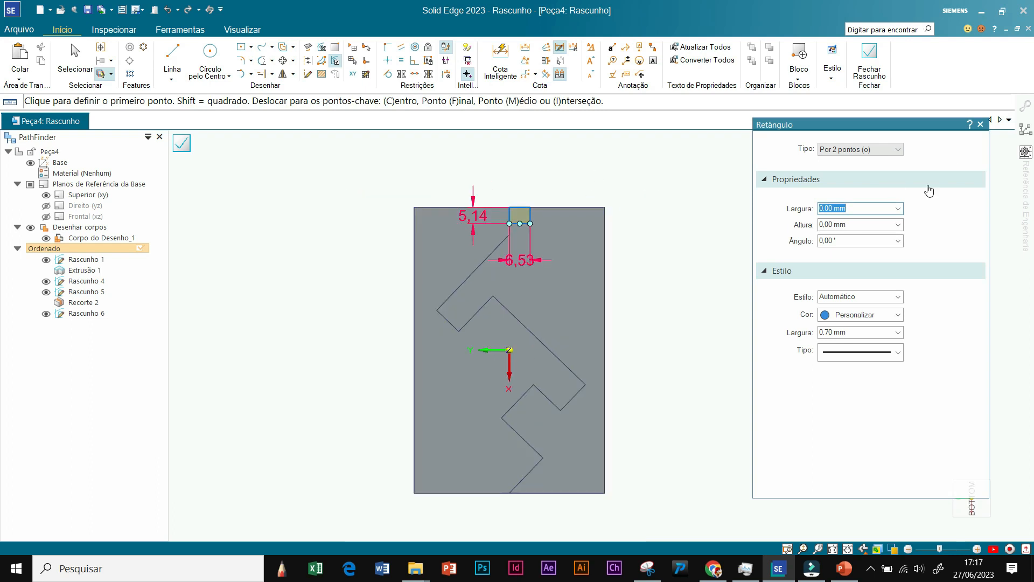
click(181, 144)
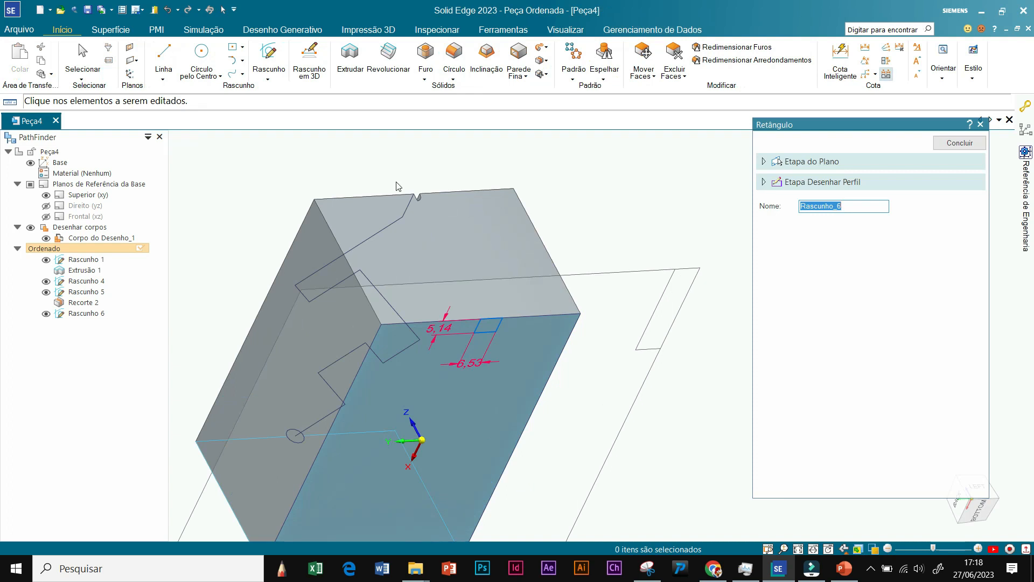
Step: On the left end face, draw connected perpendicular lines about 9, 12, 6 and 26 mm long, starting at the bottom edge's midpoint
click(163, 55)
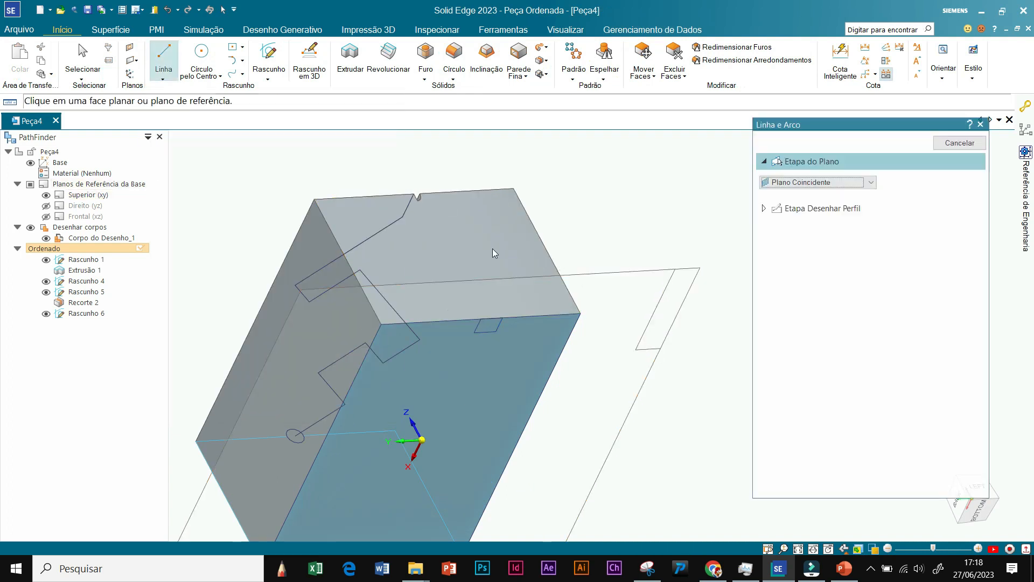
click(539, 253)
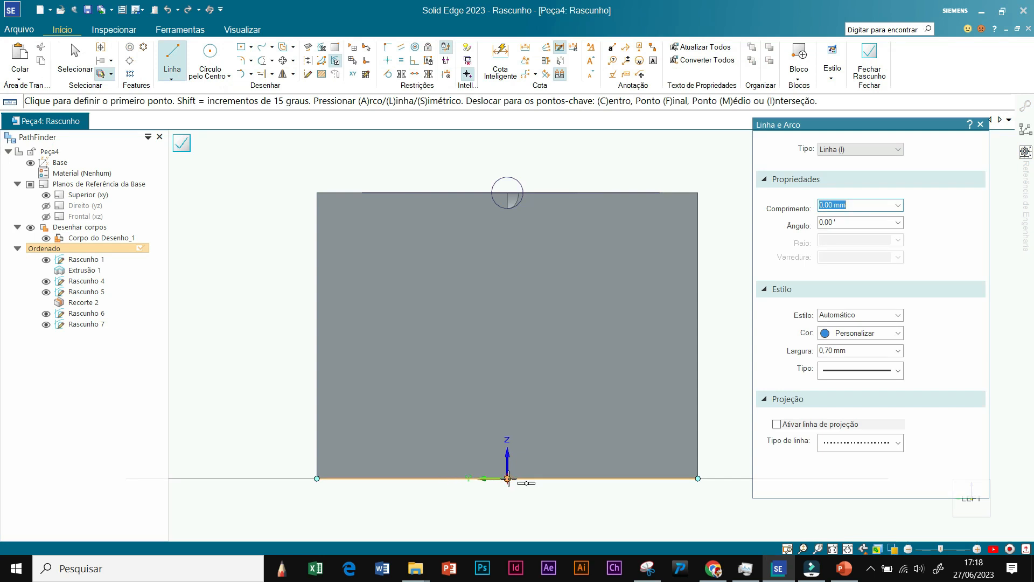
scroll(507, 479, up, 1)
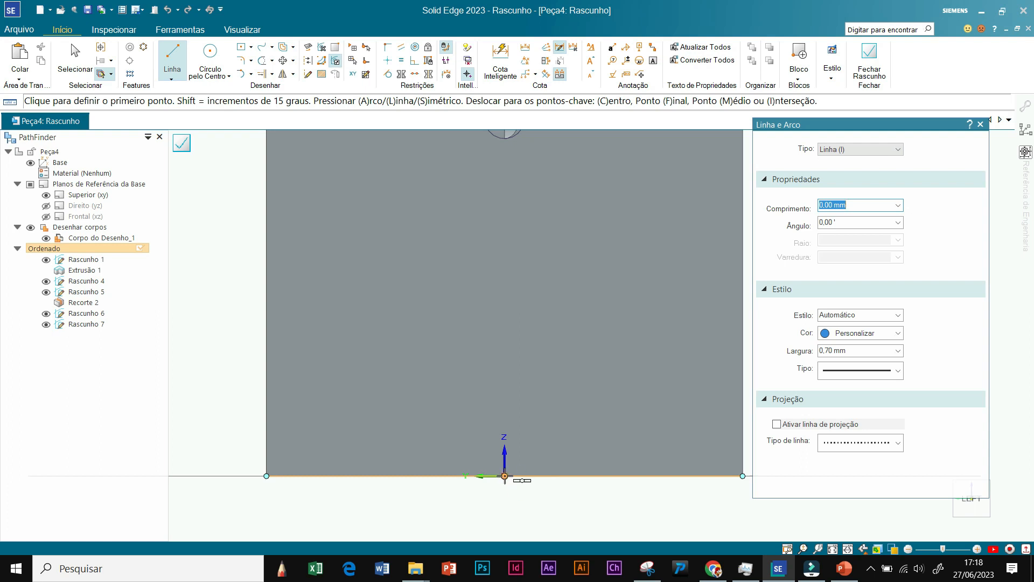
click(505, 476)
click(505, 403)
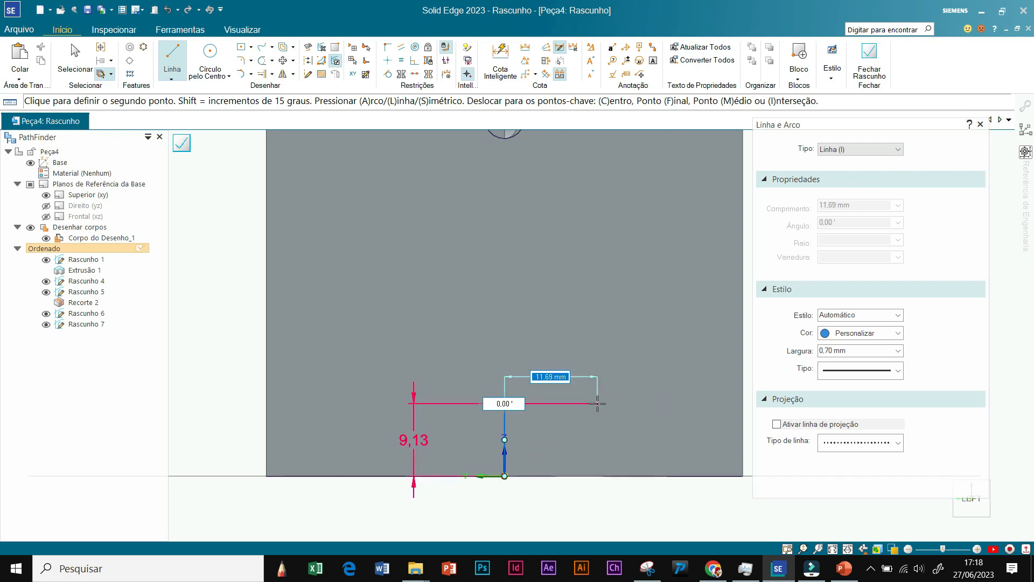
click(598, 404)
click(598, 354)
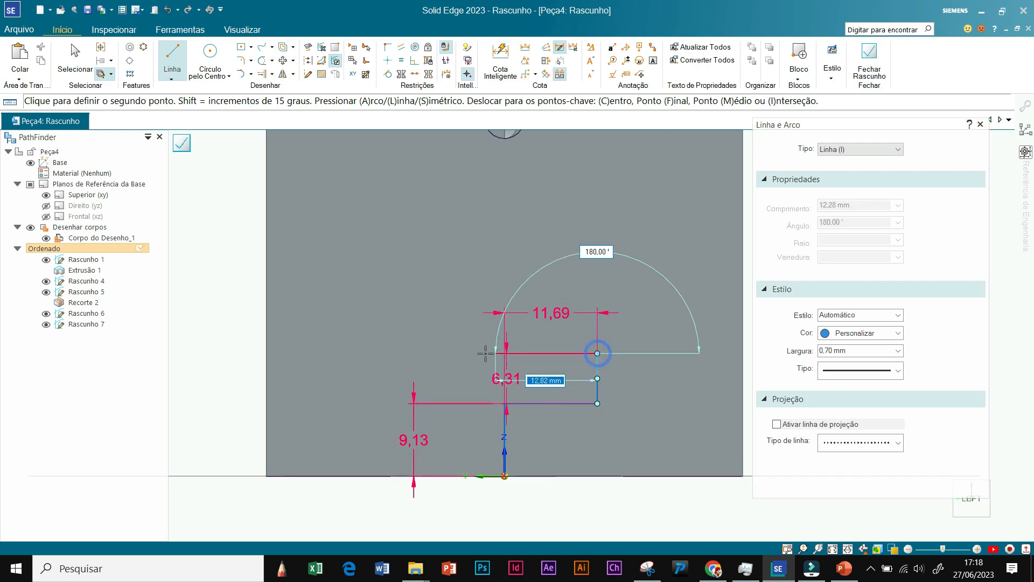
click(394, 354)
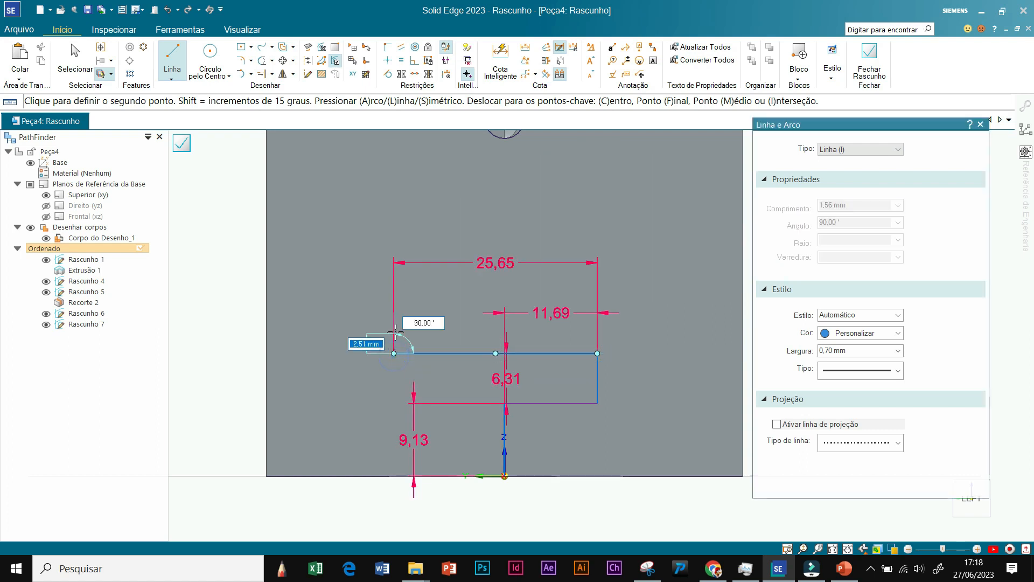
Step: Continue the stepped path with alternating vertical and horizontal segments about 6, 28, 10 and 38 mm long
click(394, 303)
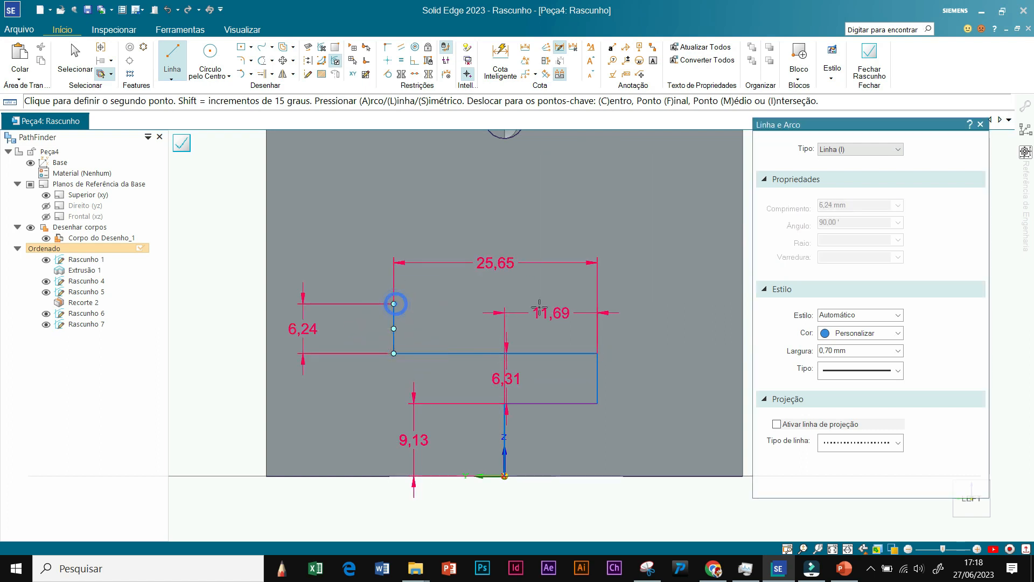
click(615, 304)
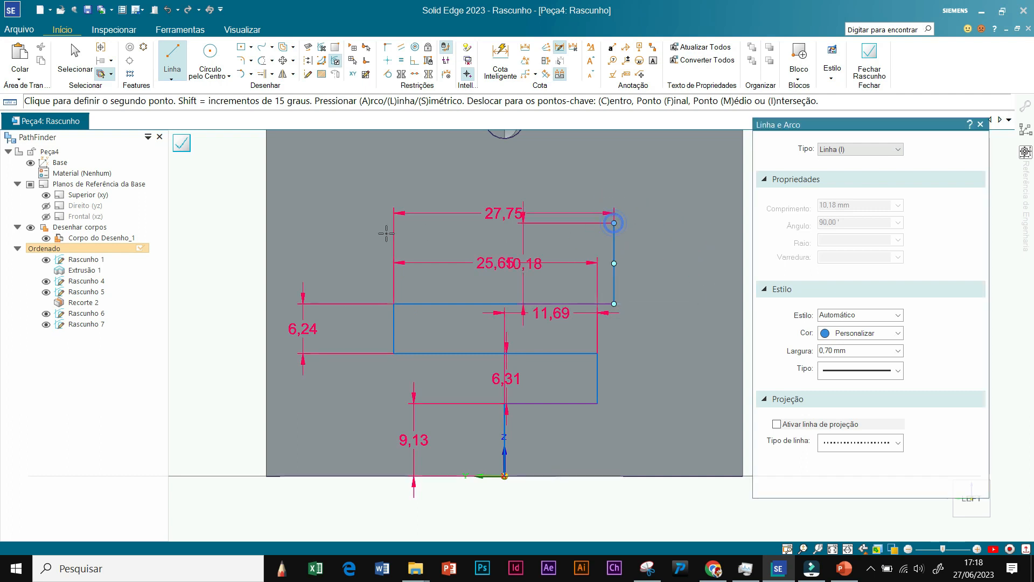
click(614, 223)
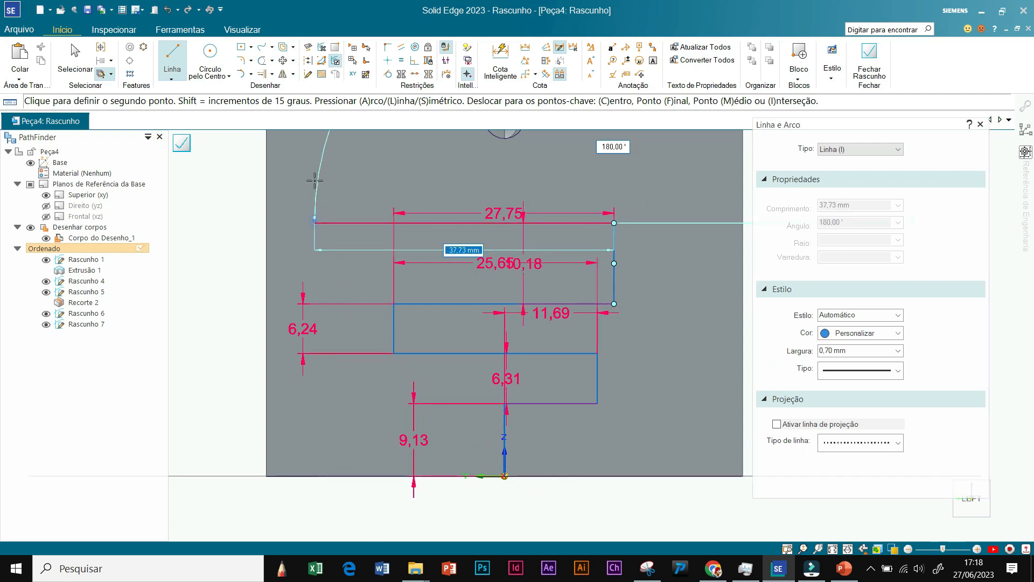
click(315, 223)
Step: Complete the stepped path with segments about 8 and 15 mm long and a vertical one about 5 mm long ending on the top edge
scroll(326, 221, down, 1)
scroll(324, 200, down, 1)
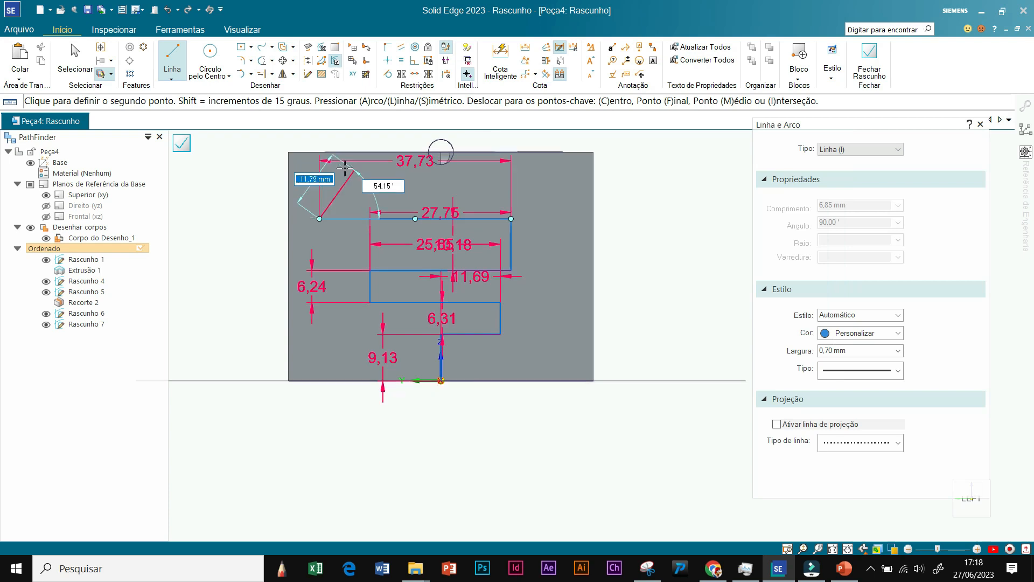
click(323, 177)
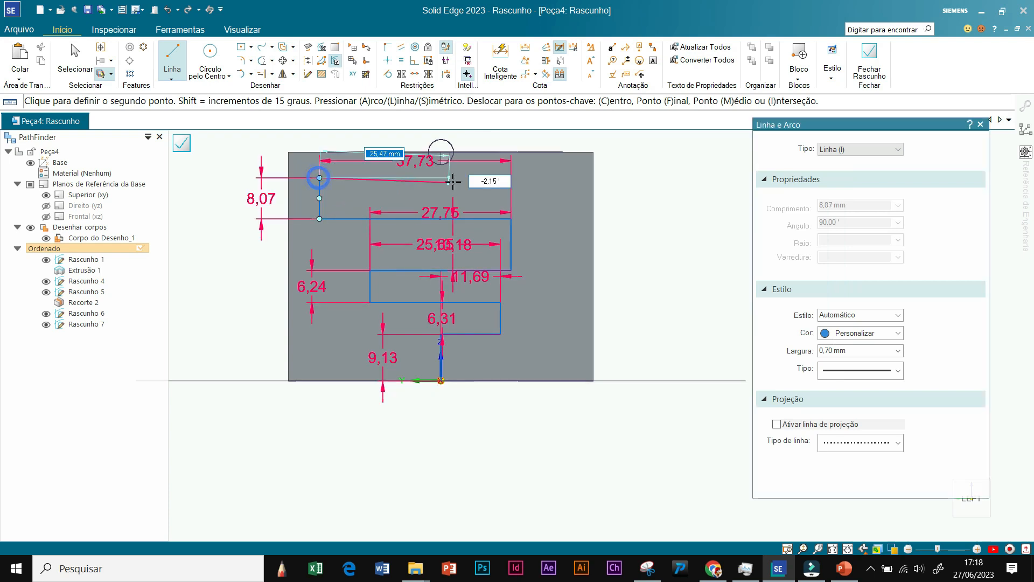
scroll(454, 178, up, 1)
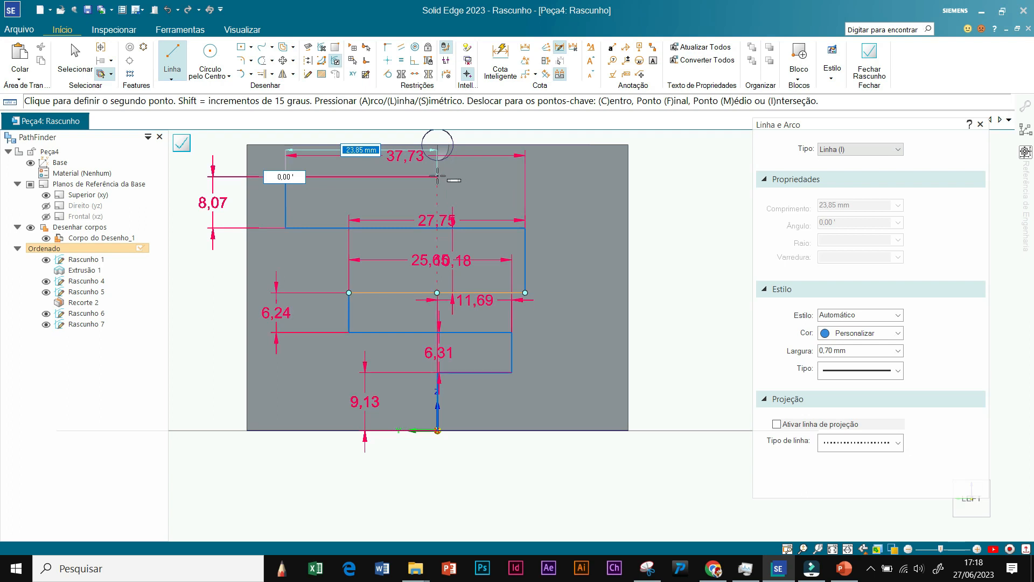
click(381, 176)
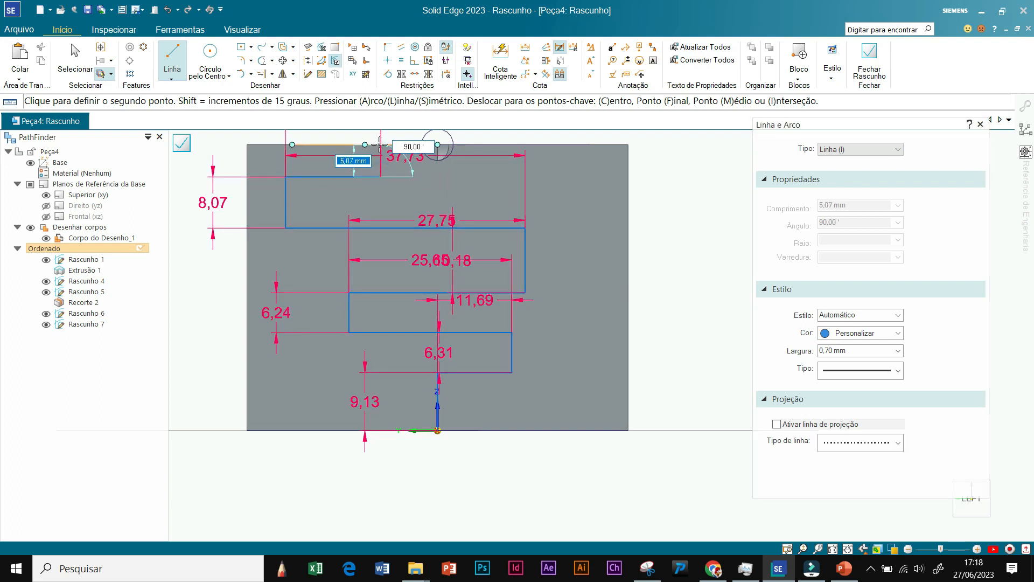
click(379, 144)
key(Escape)
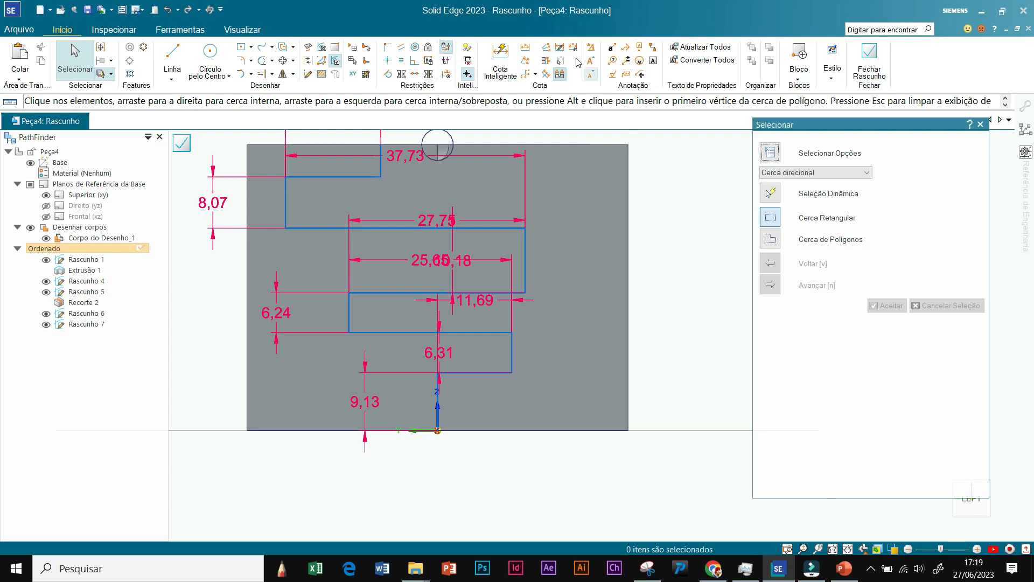
Step: Check the stepped path against the rectangle on the bottom face and close the path sketch
click(980, 124)
scroll(652, 408, down, 3)
mouse_move(656, 406)
middle_down()
mouse_move(653, 317)
mouse_move(670, 289)
mouse_move(685, 331)
middle_up()
scroll(663, 232, up, 2)
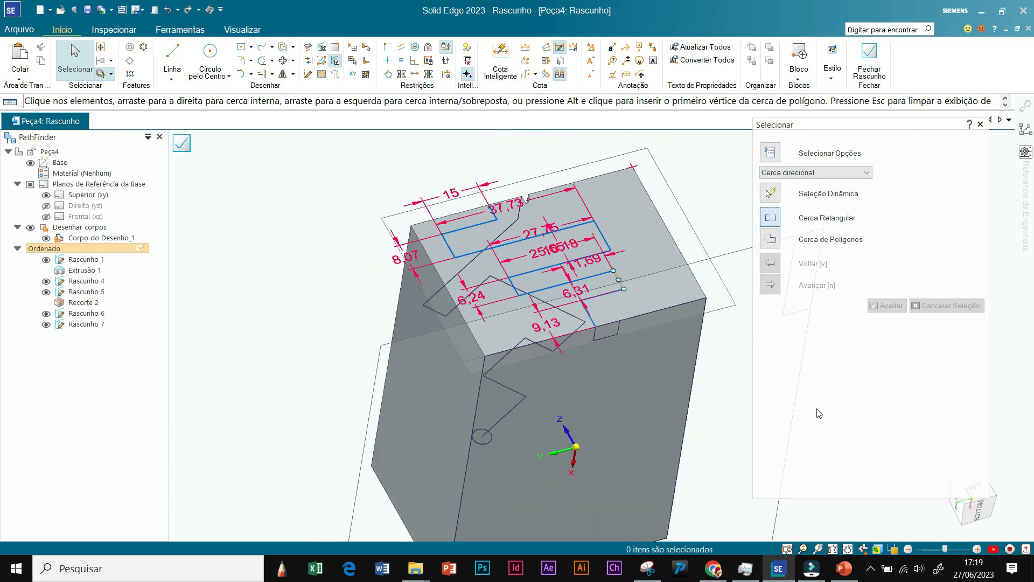
click(185, 146)
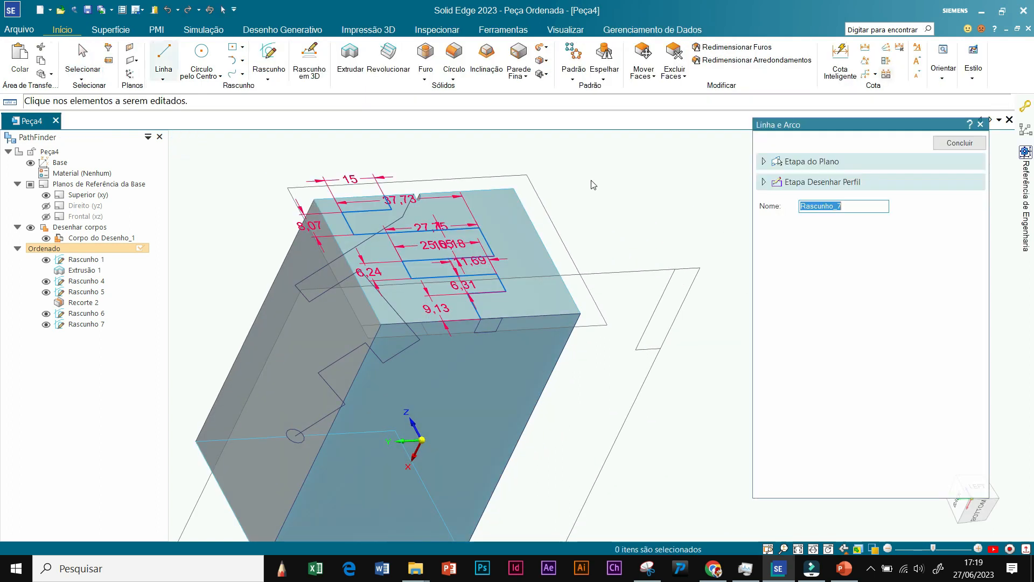
Step: Start a swept cutout with a single path and cross section, no face merging, normal section alignment and tangent continuity
click(548, 64)
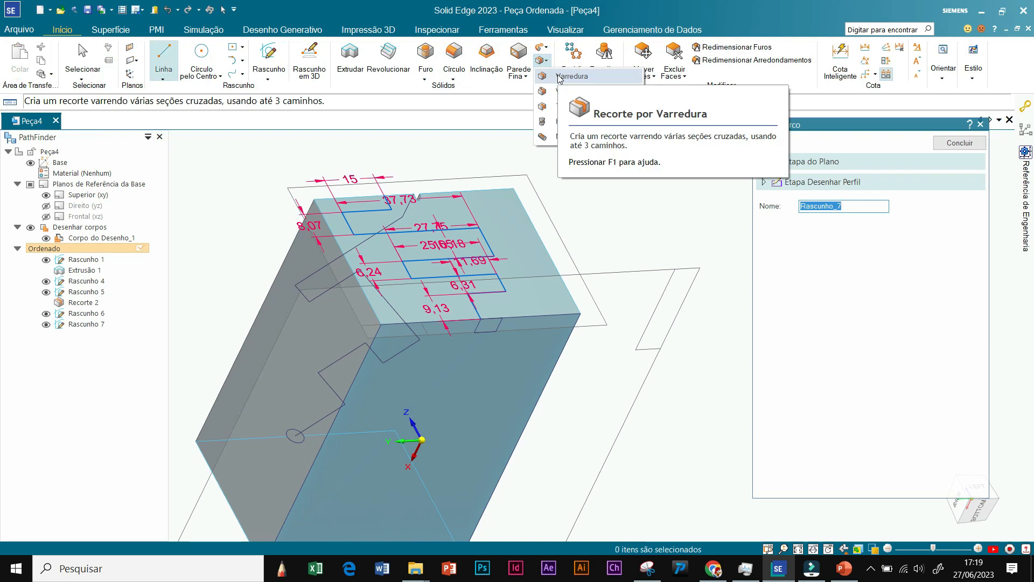
click(561, 77)
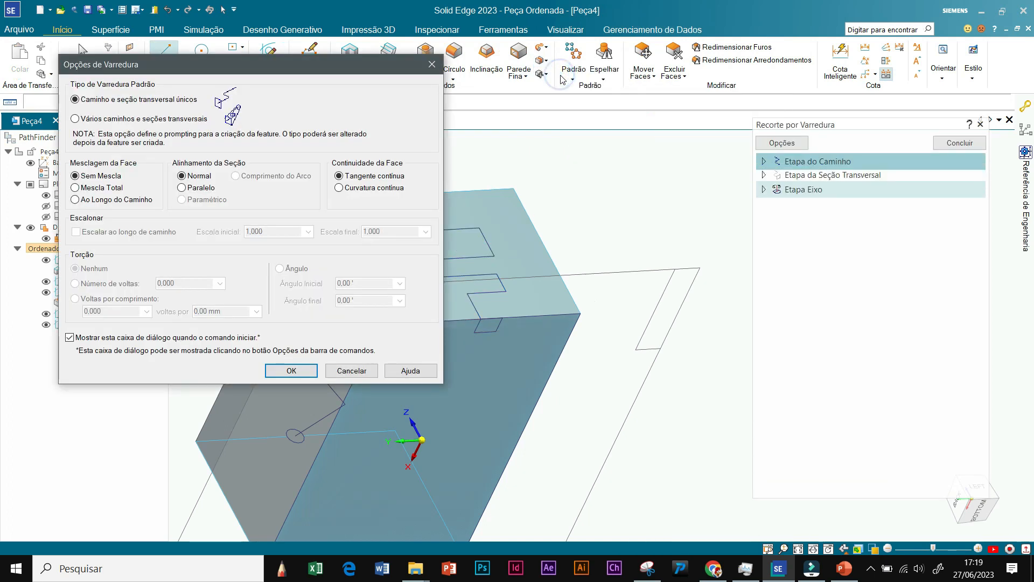
click(291, 371)
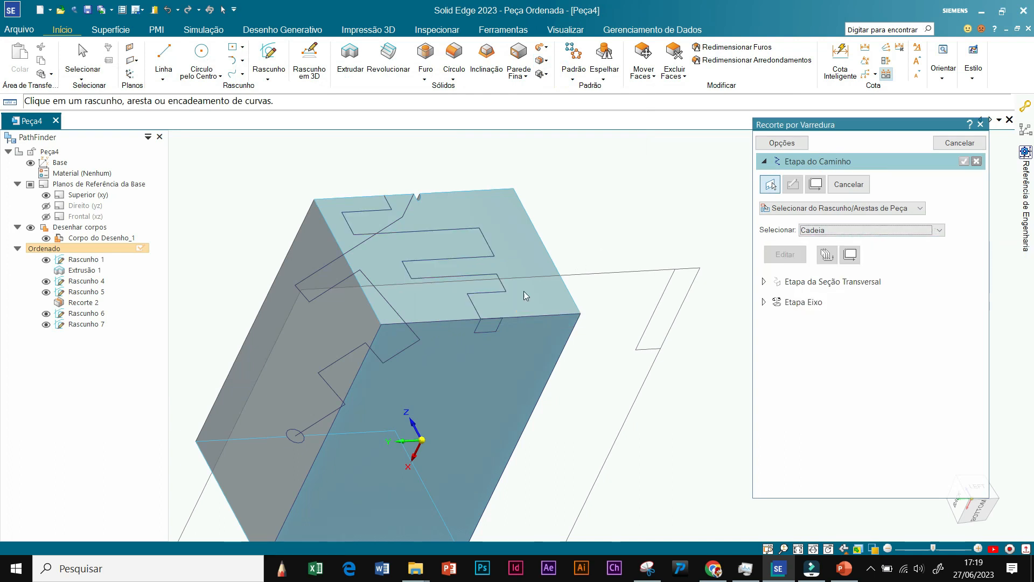
Step: Try to sweep the cutout along the stepped path with the existing rectangle on the bottom face as cross section
click(495, 295)
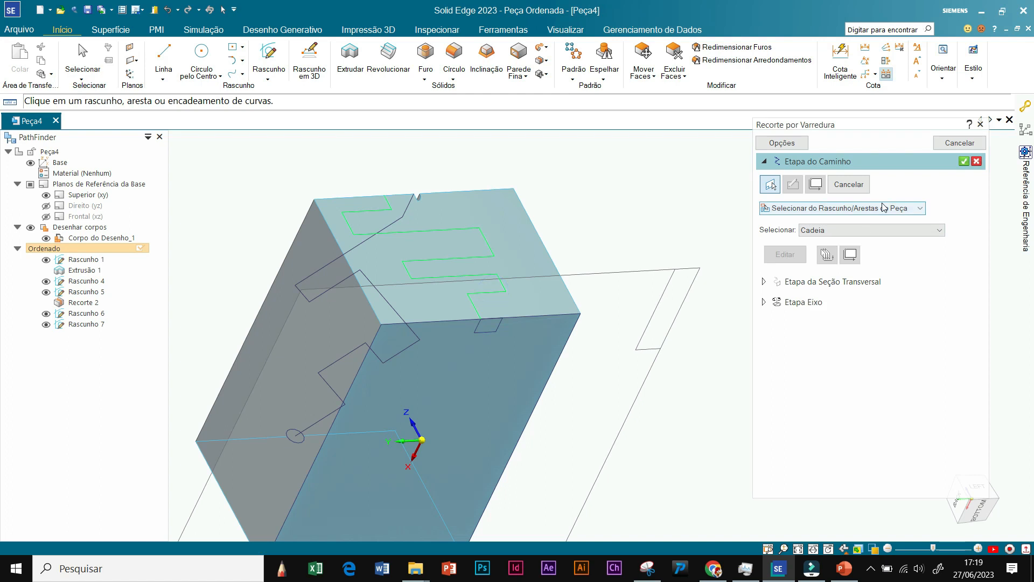
click(964, 162)
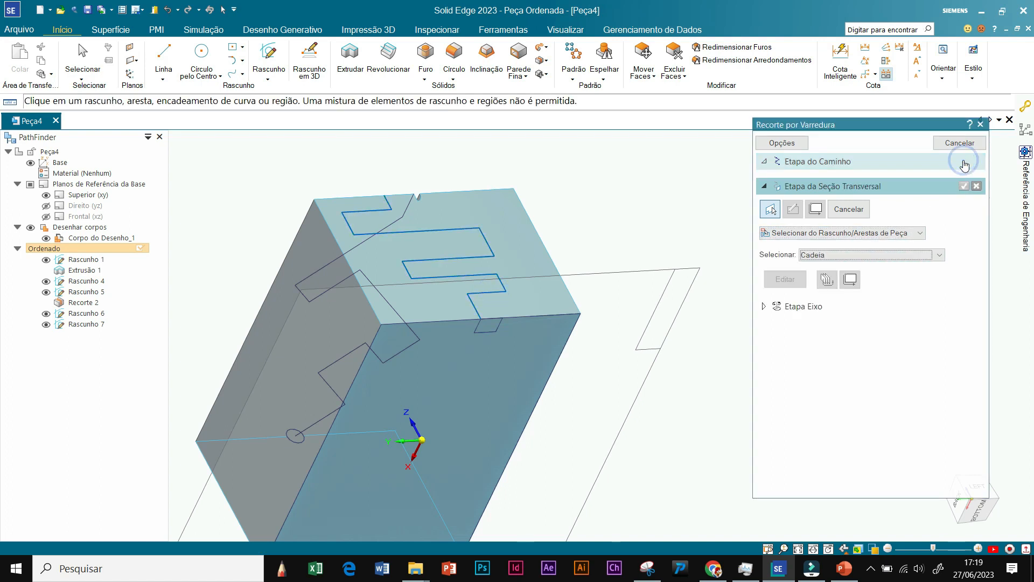
click(499, 325)
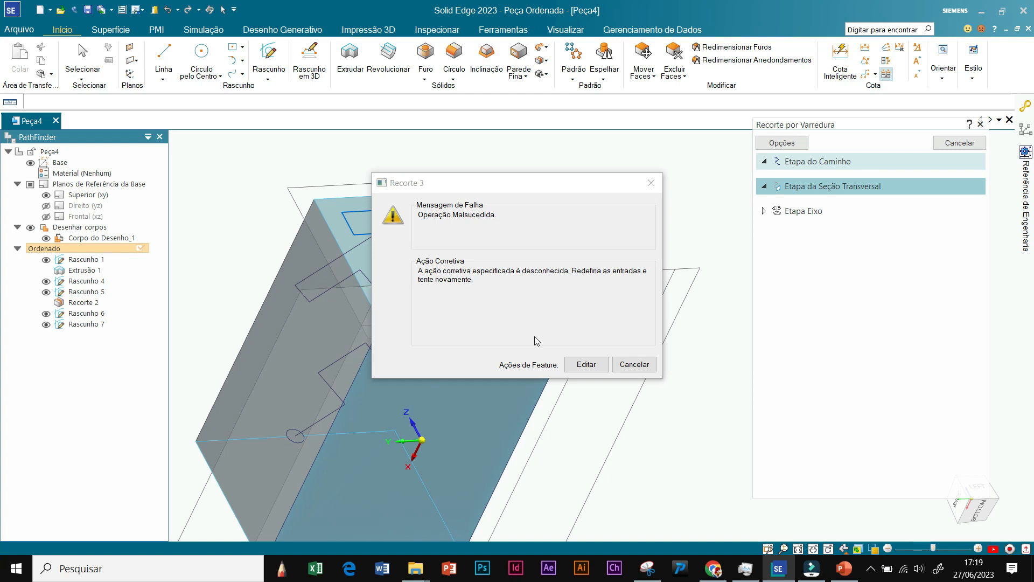
click(634, 364)
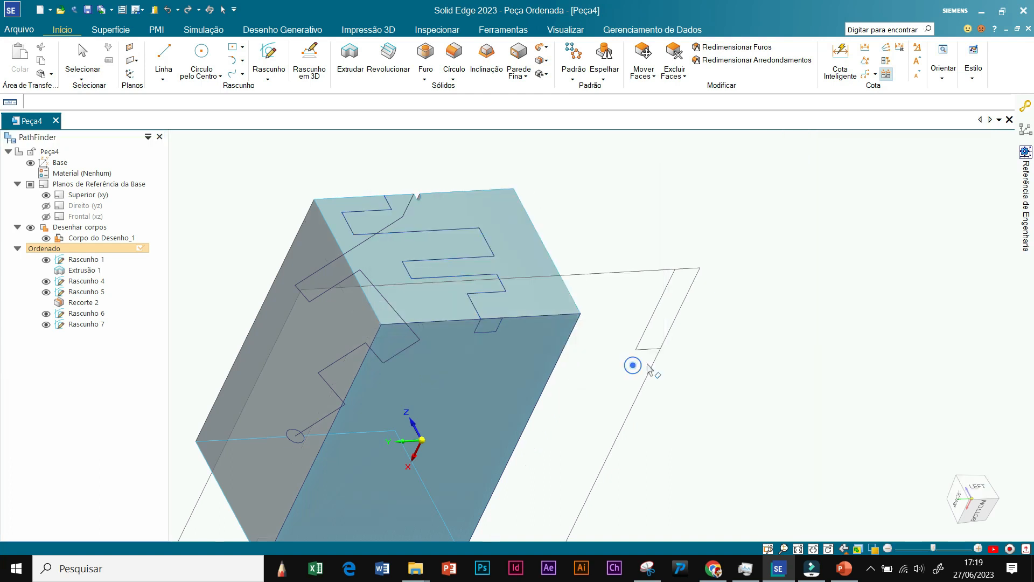
Step: Delete the rectangle sketch (Rascunho 6) at the lower end of the stepped path
click(496, 334)
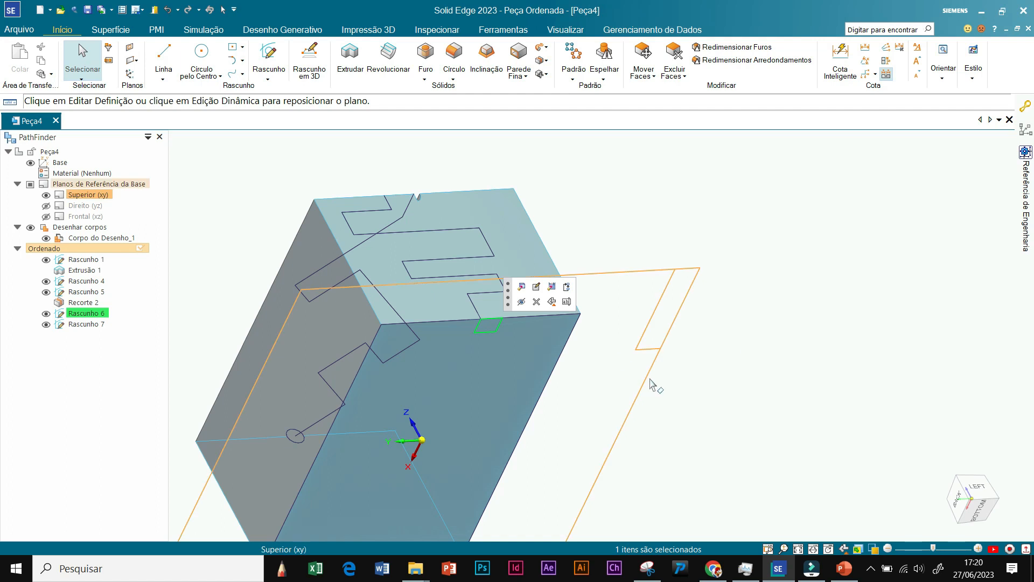
click(771, 265)
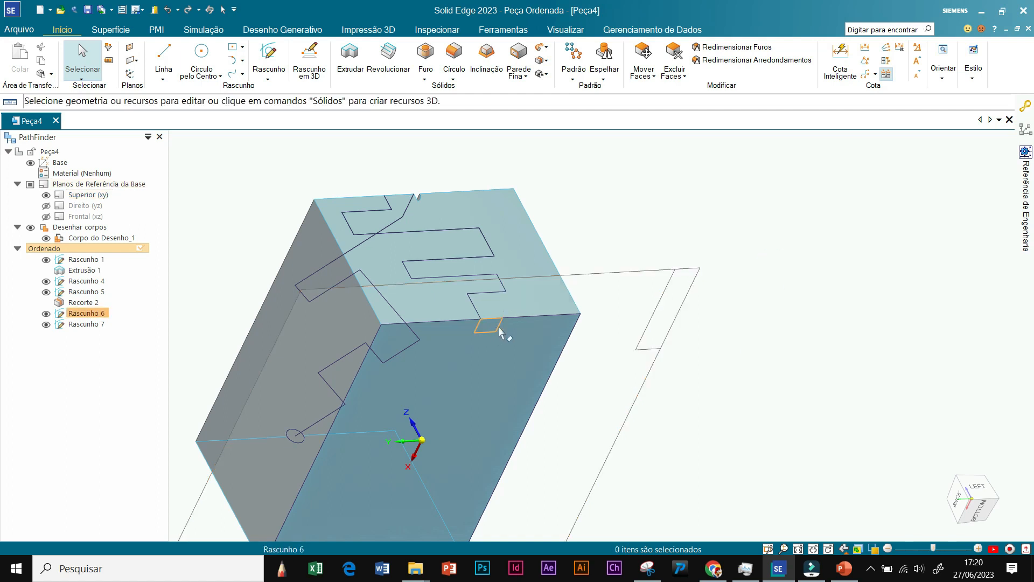
click(497, 330)
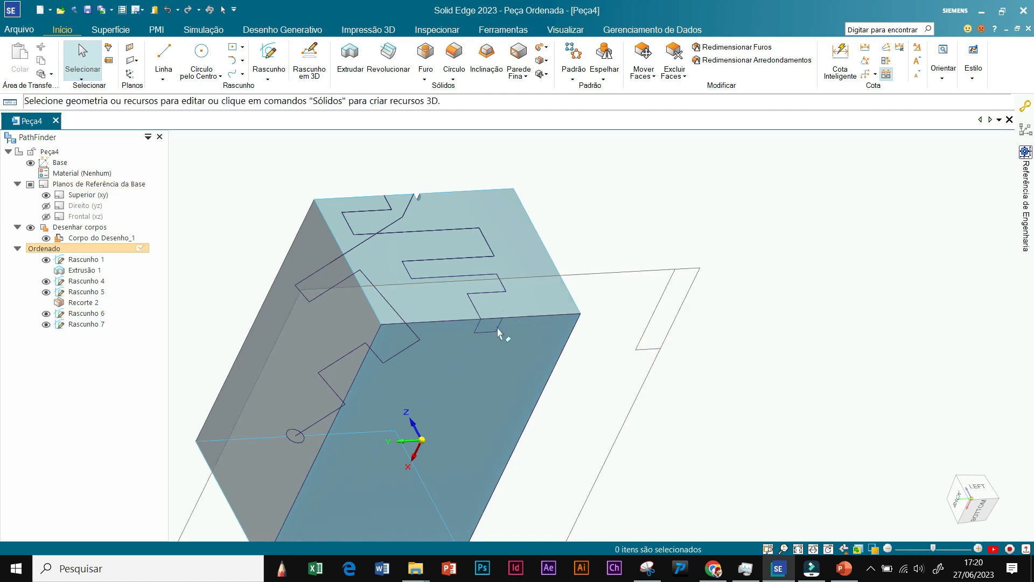
key(Delete)
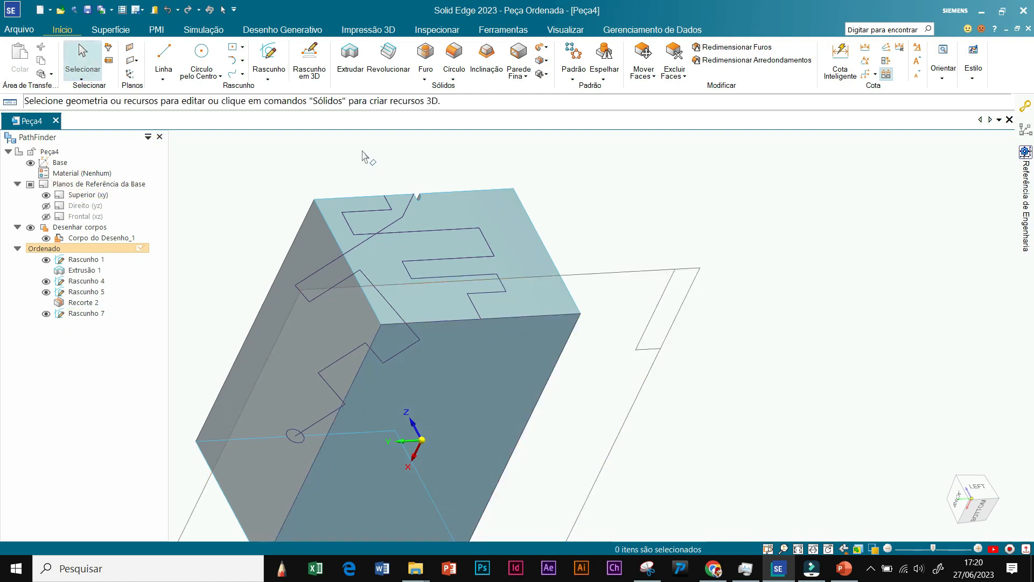
Step: Sketch a centre rectangle about 2.1 by 1.96 mm on the block's bottom face, centred on the stepped path's end, and close the sketch
click(243, 51)
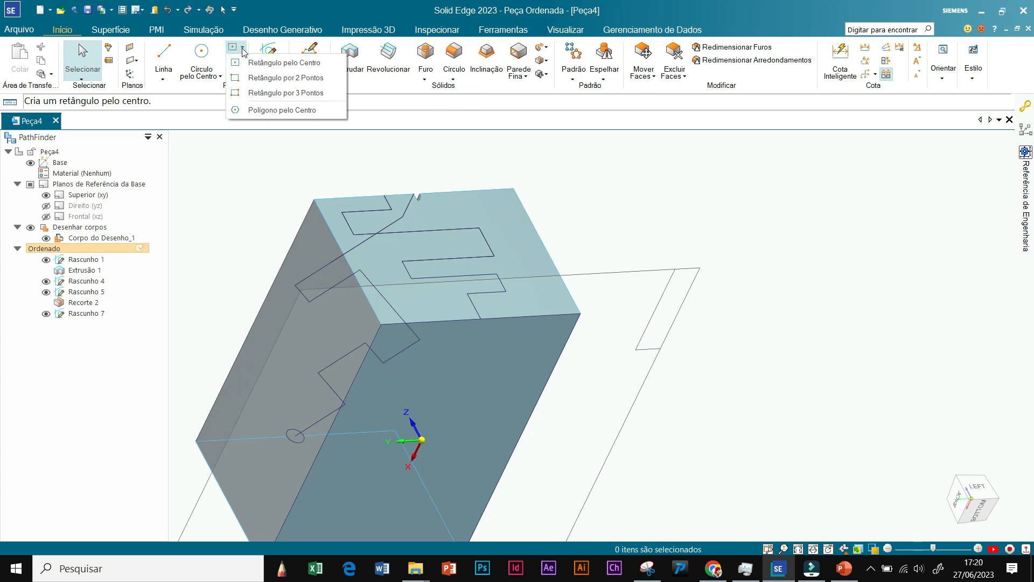
click(256, 63)
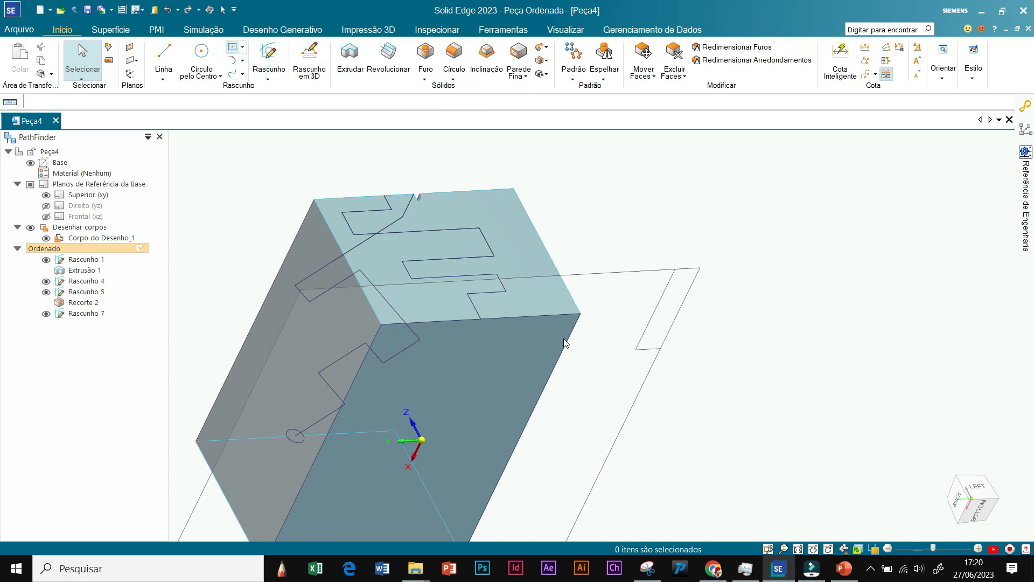
click(544, 331)
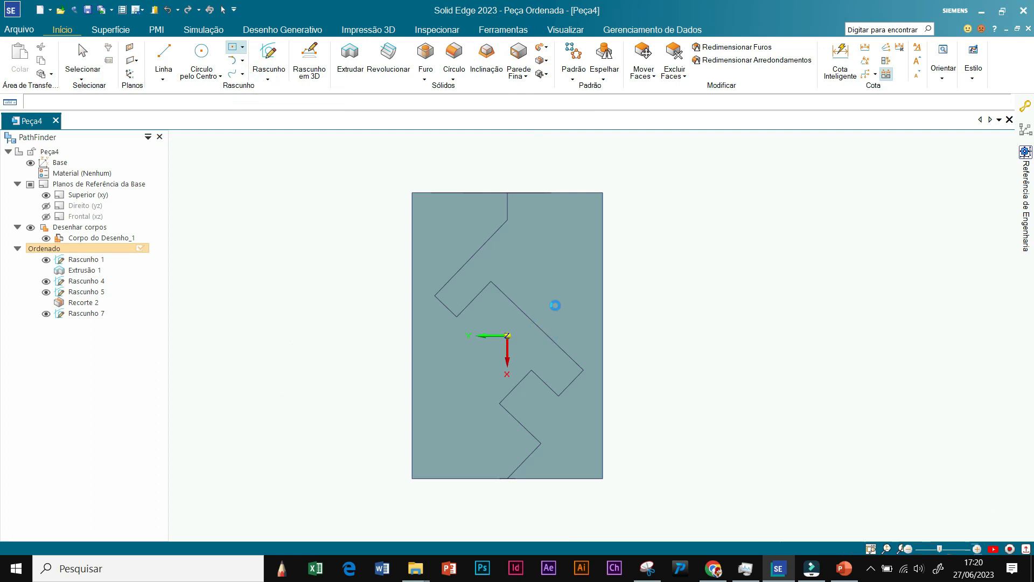
scroll(517, 205, up, 2)
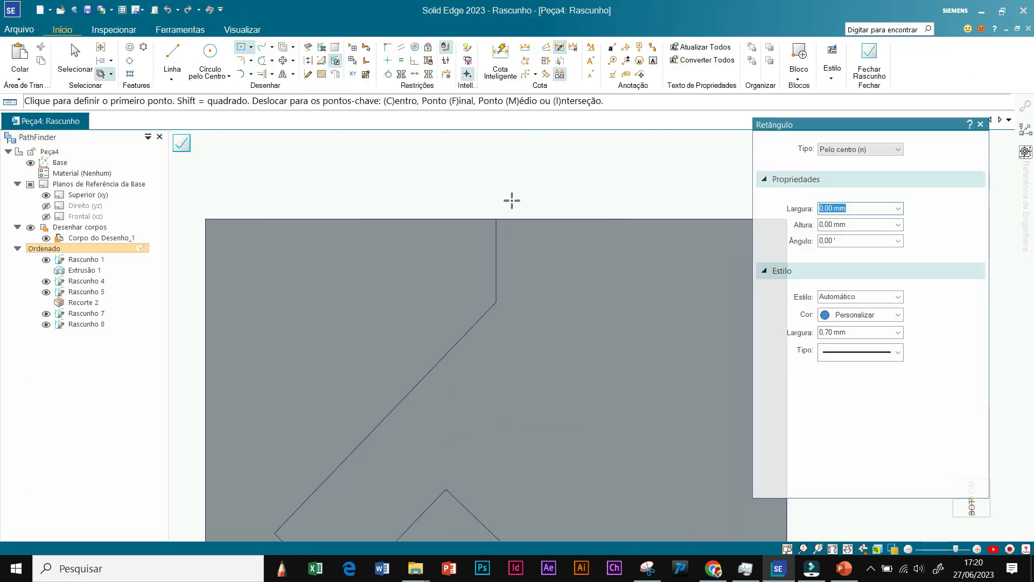
click(497, 218)
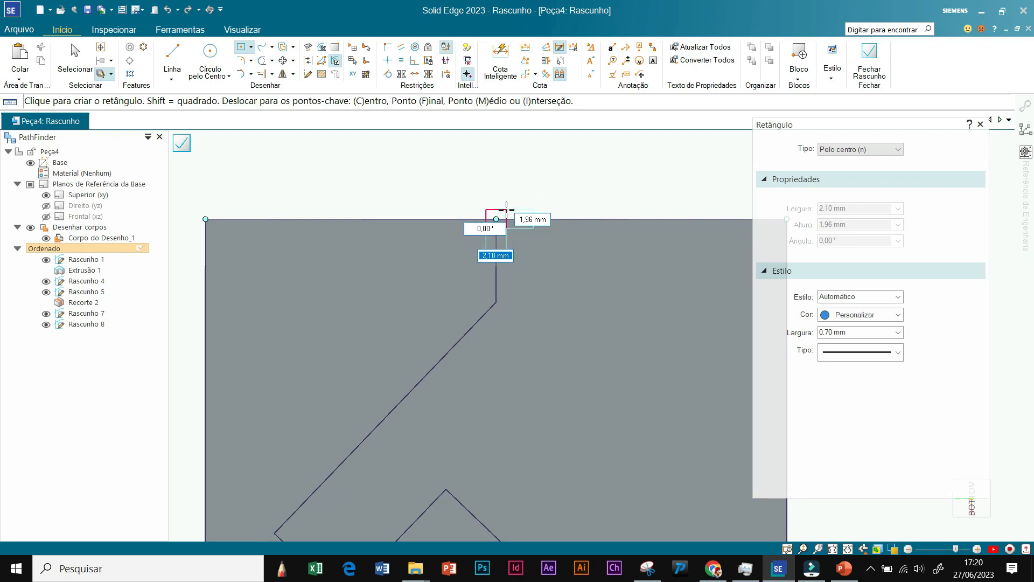
click(507, 210)
scroll(553, 209, down, 4)
middle_drag(564, 189, 609, 294)
scroll(618, 404, up, 6)
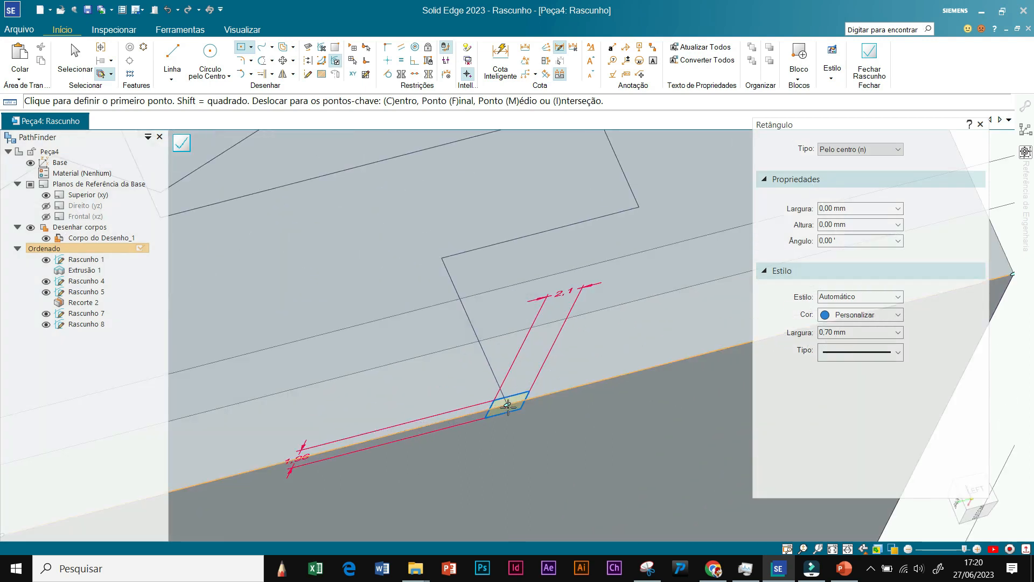
scroll(666, 401, down, 3)
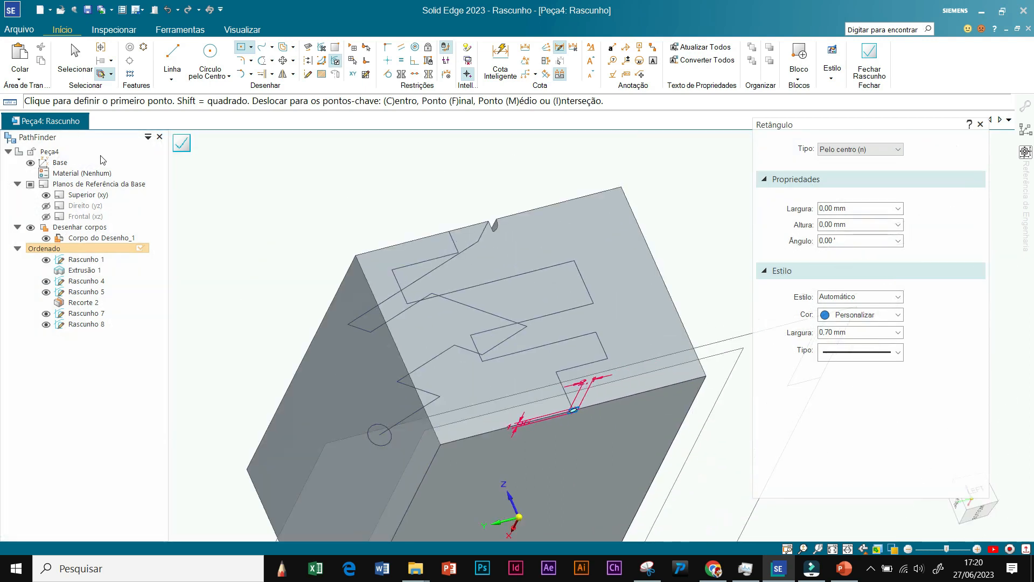
click(182, 147)
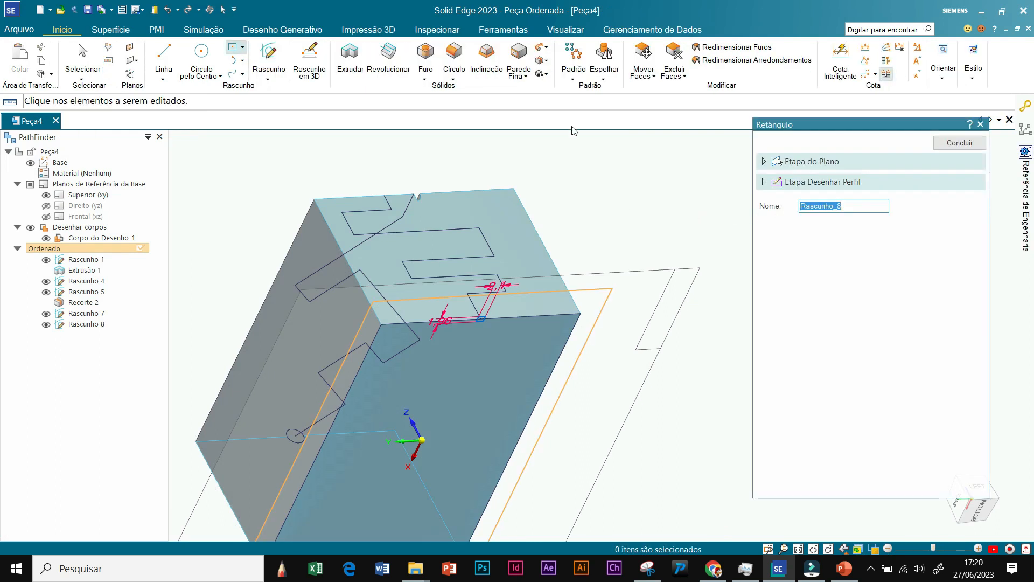
Step: Create a swept cutout along the stepped path using the small rectangle as the cross section
click(543, 60)
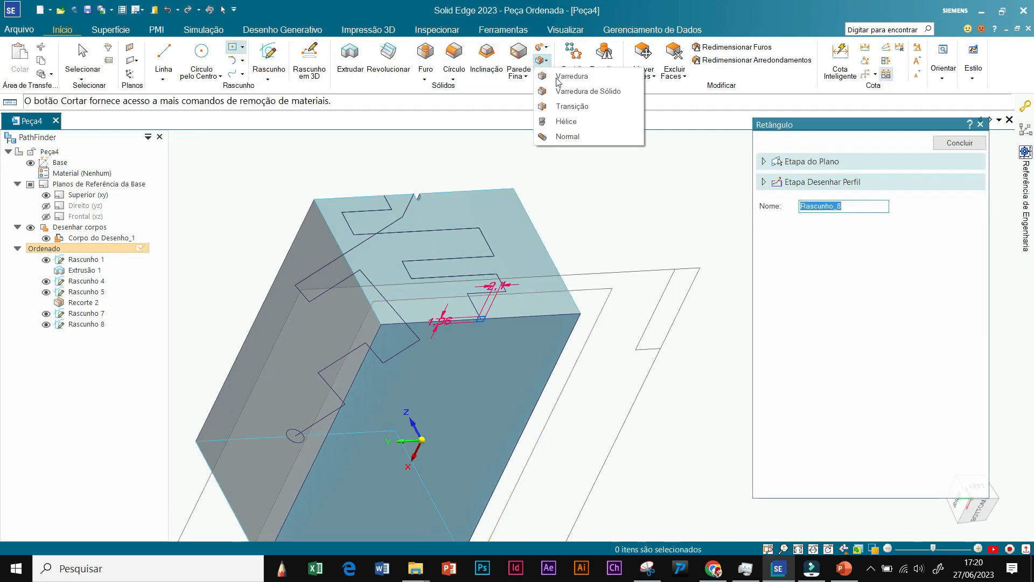
click(568, 76)
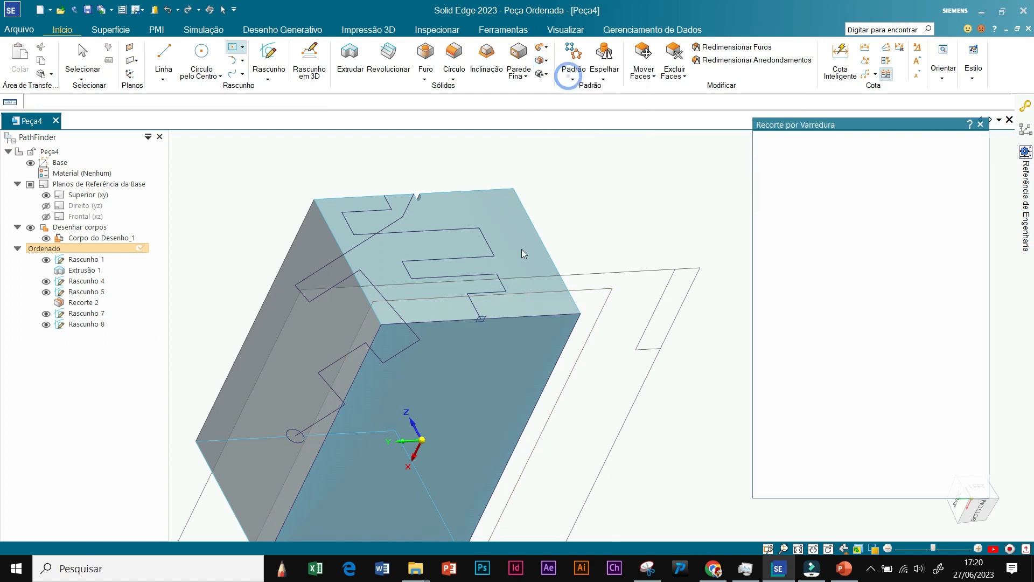
click(293, 369)
scroll(528, 311, up, 2)
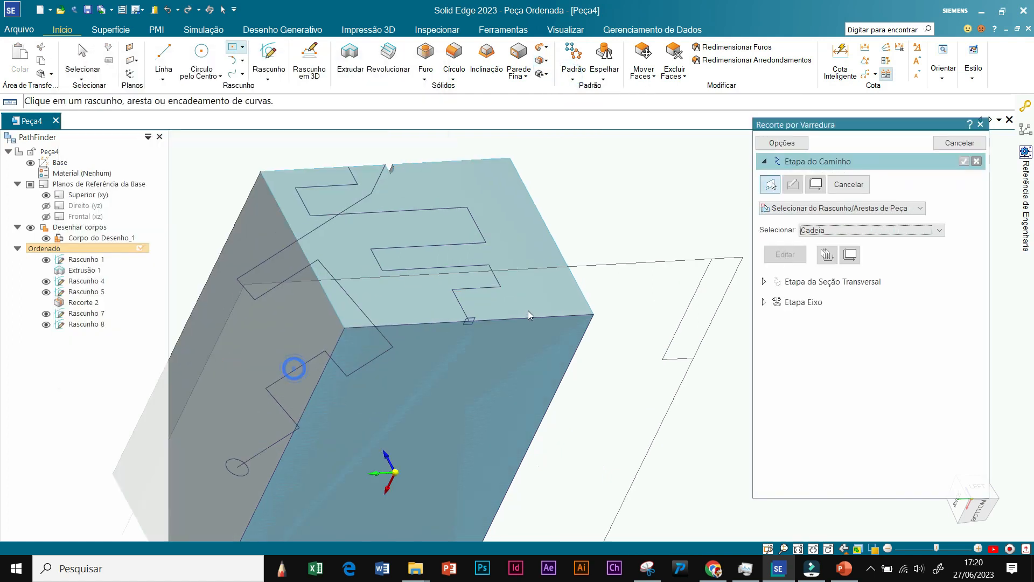
scroll(528, 310, up, 2)
click(400, 306)
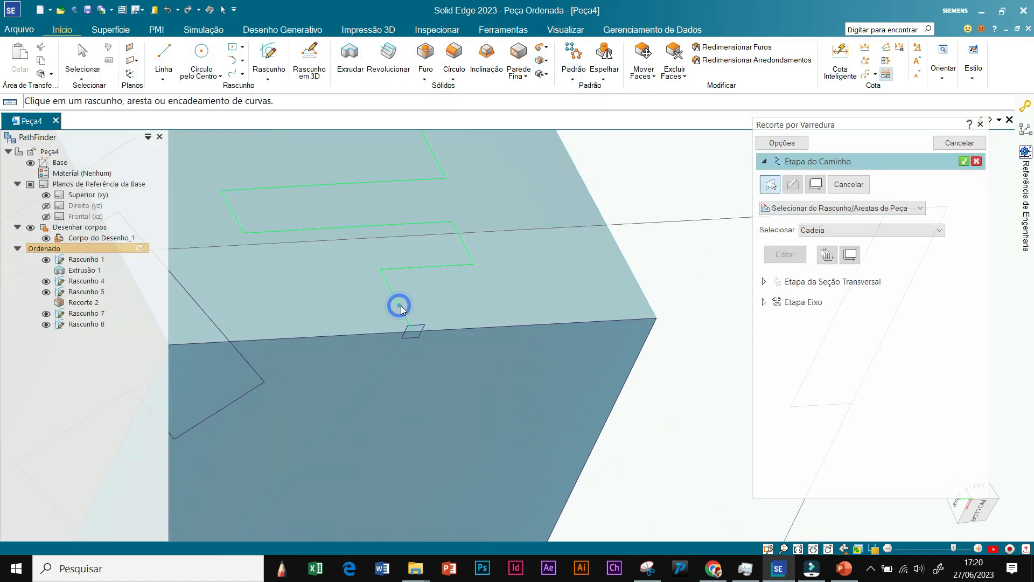
click(422, 327)
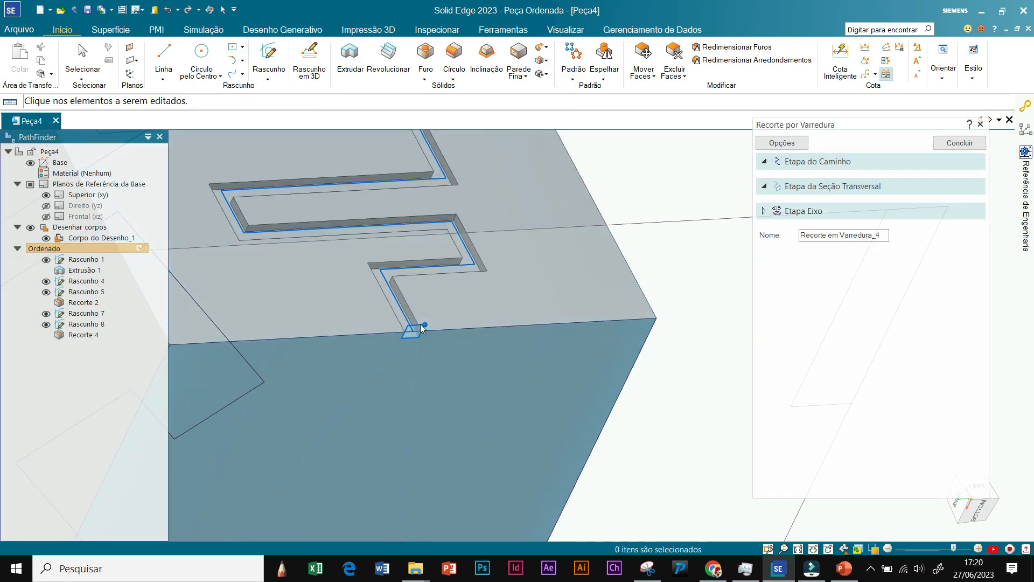
Step: Examine the stepped rectangular groove up close and compare it with the circular groove on the adjacent face
scroll(502, 385, down, 3)
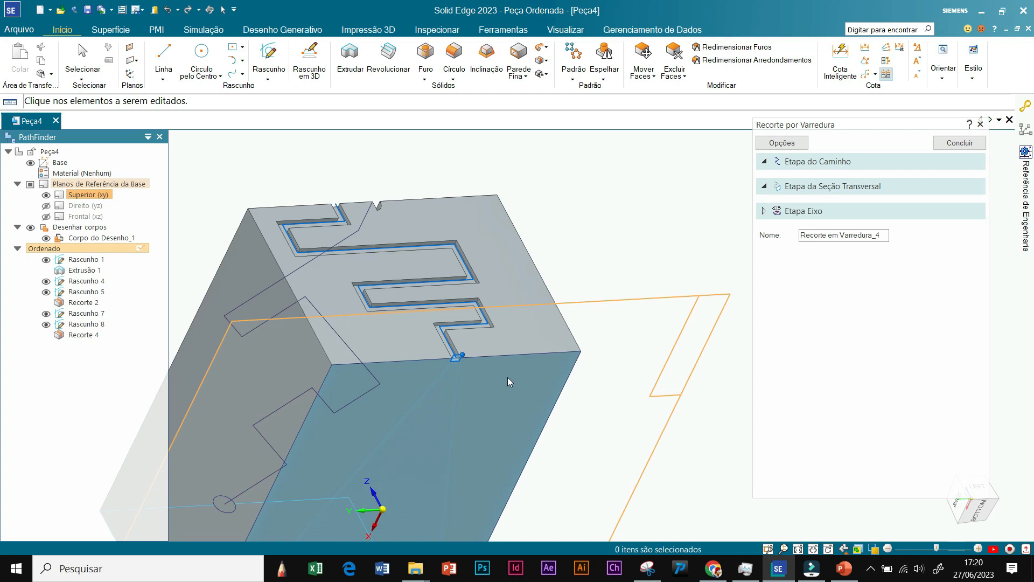
scroll(506, 323, up, 2)
middle_drag(505, 236, 492, 261)
scroll(297, 309, down, 1)
scroll(297, 311, up, 1)
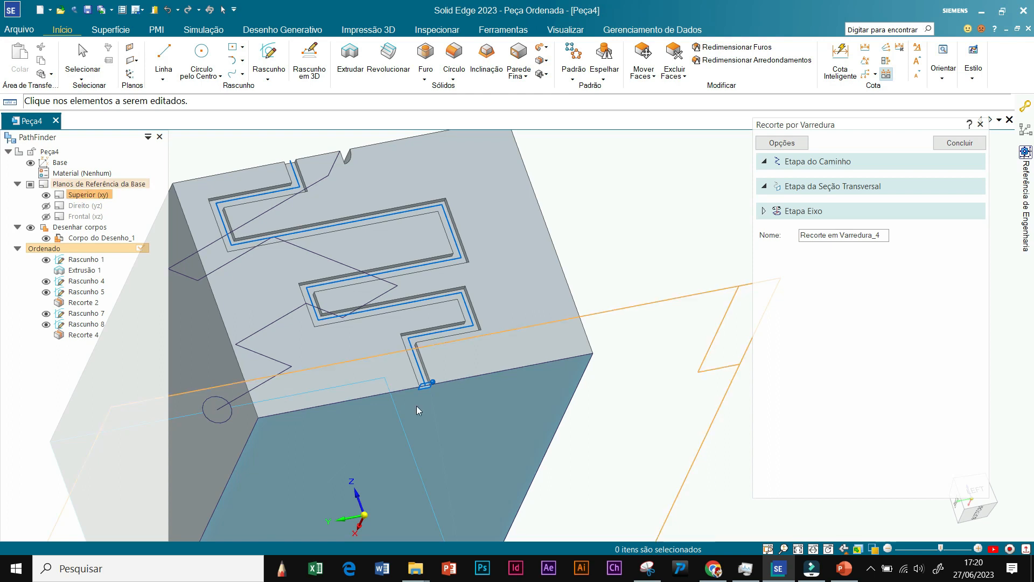
scroll(419, 386, up, 1)
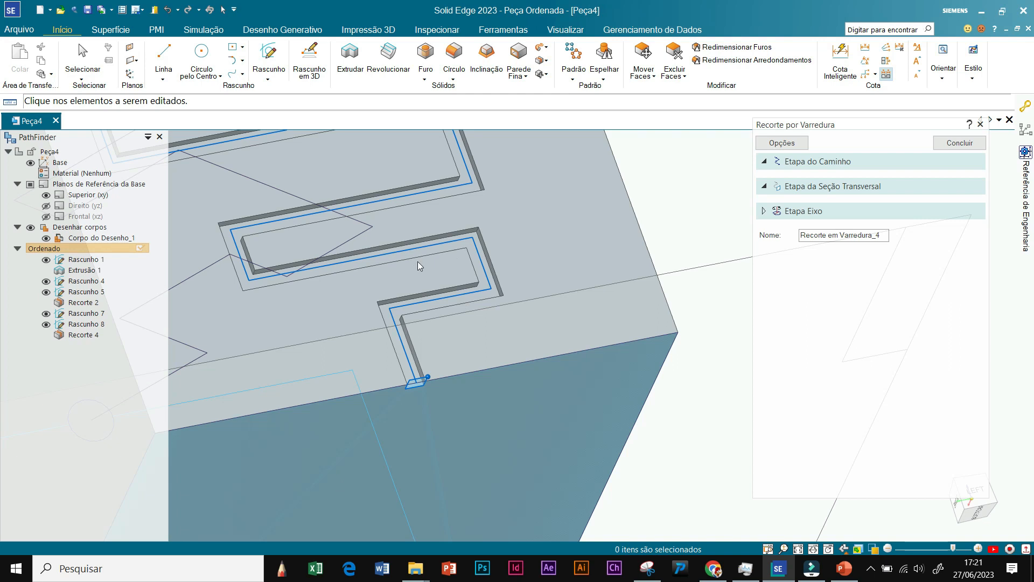
scroll(418, 261, down, 3)
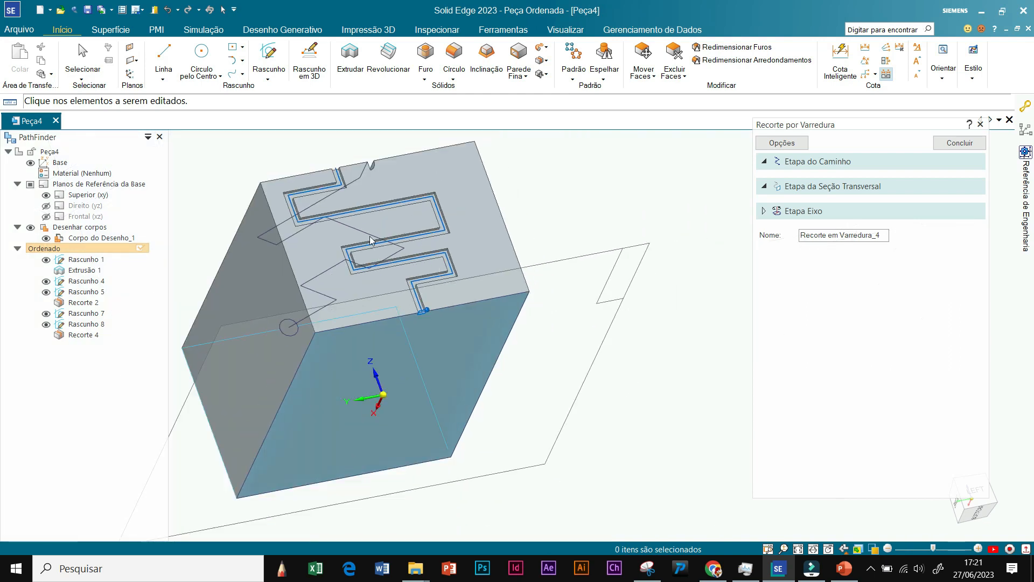
scroll(372, 241, up, 1)
scroll(585, 297, down, 3)
middle_drag(589, 237, 656, 305)
scroll(654, 302, up, 1)
scroll(645, 289, down, 1)
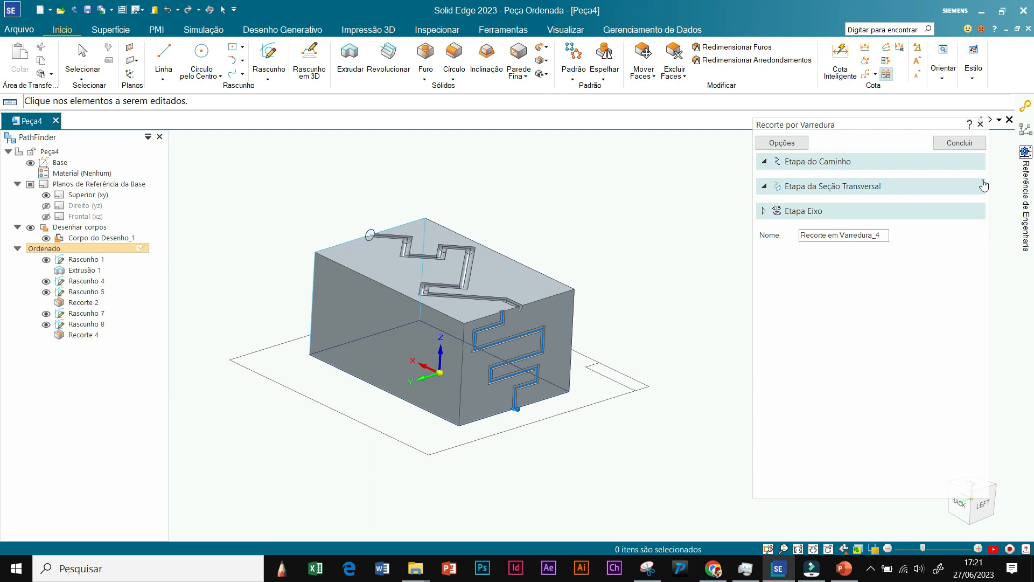
Step: Finish the swept cutout and leave the command
click(972, 144)
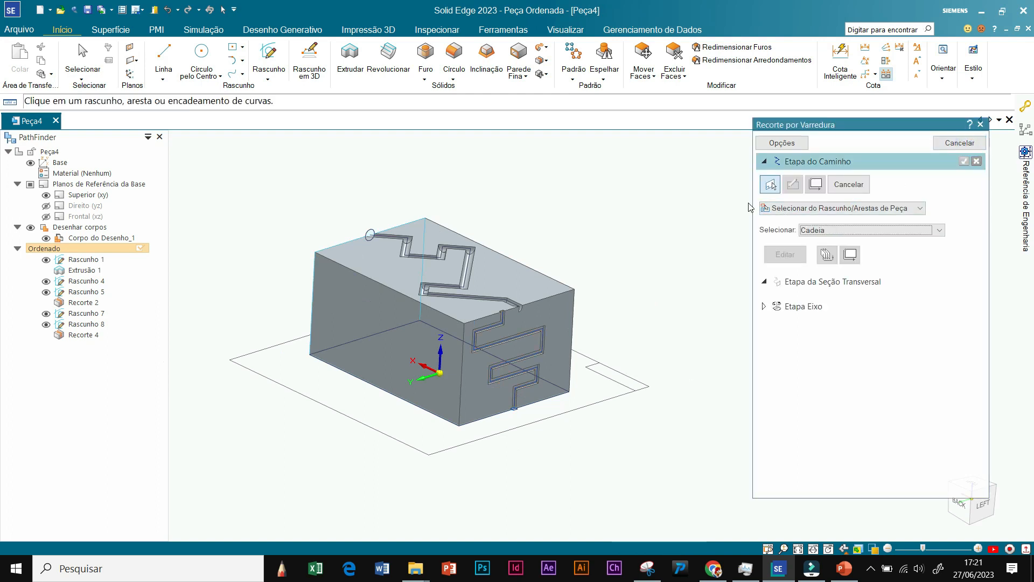
click(960, 143)
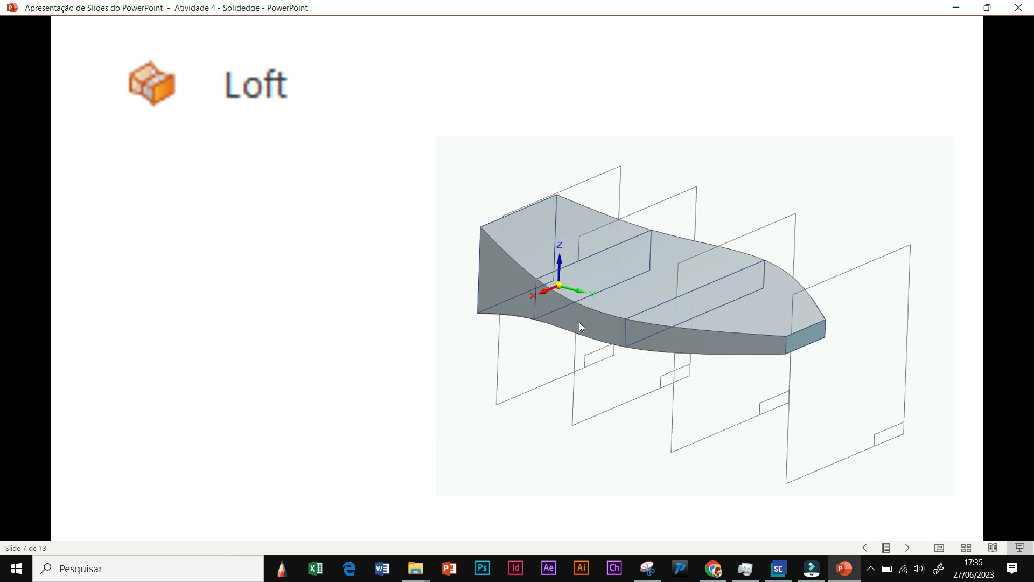
Step: Switch to Solid Edge and show the Direito (yz) reference plane in the empty part
click(787, 570)
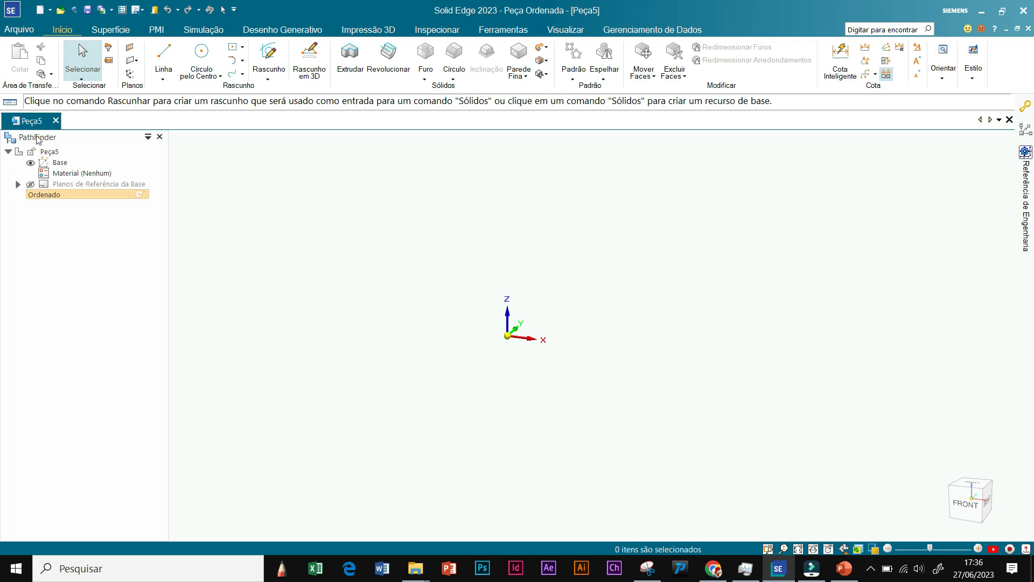
click(148, 137)
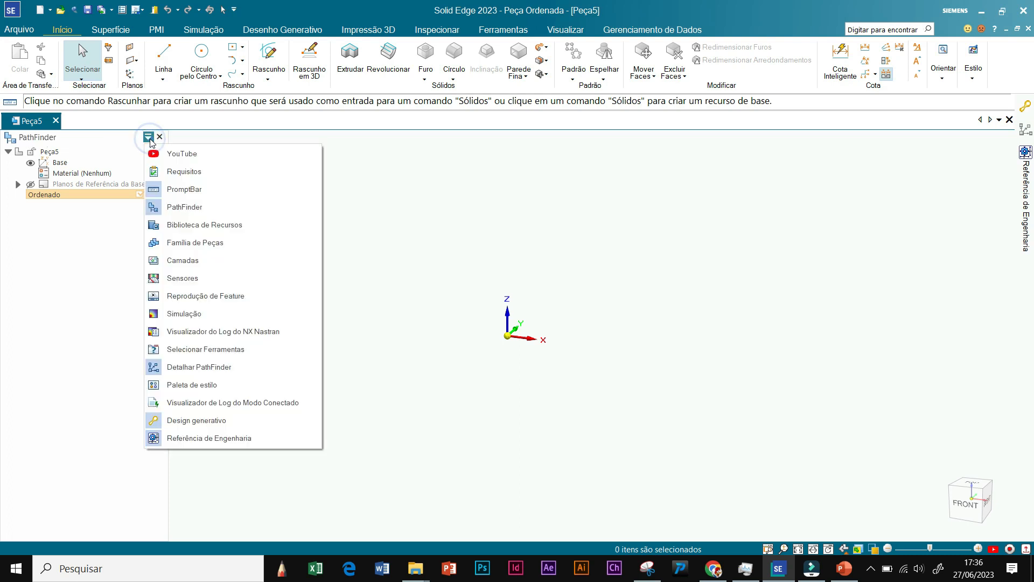
click(149, 137)
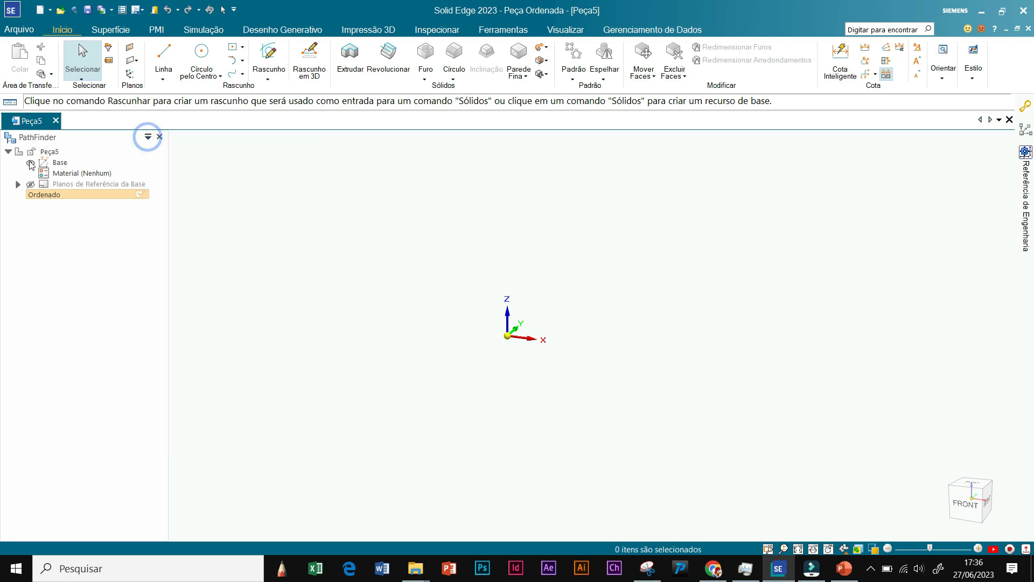
click(18, 185)
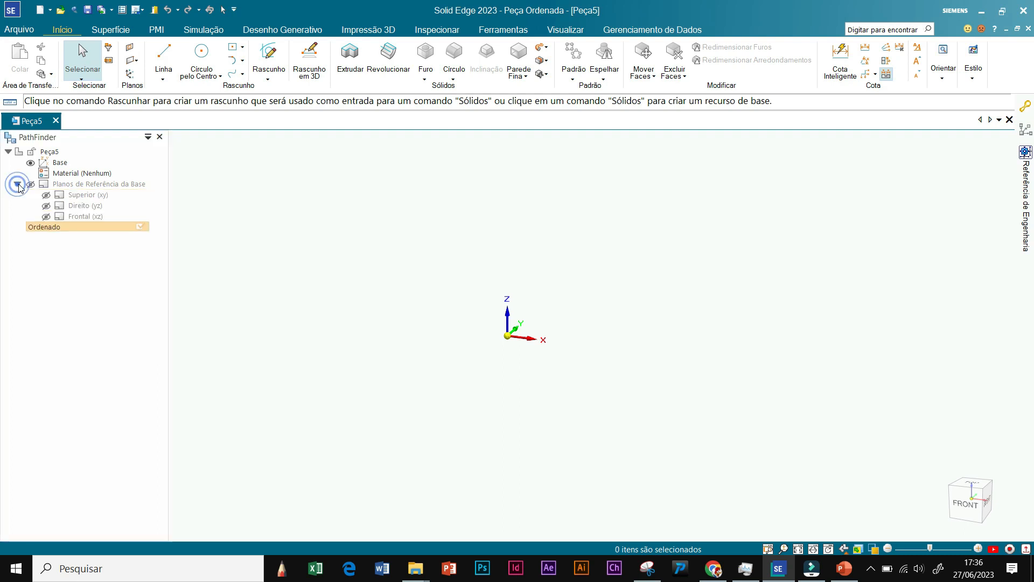
click(47, 207)
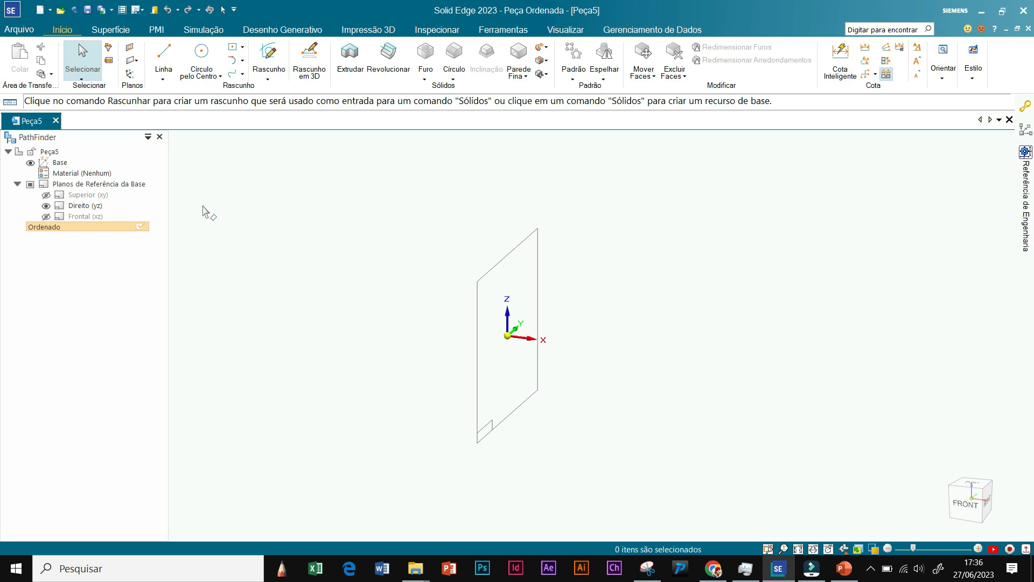
mouse_move(951, 504)
click(871, 568)
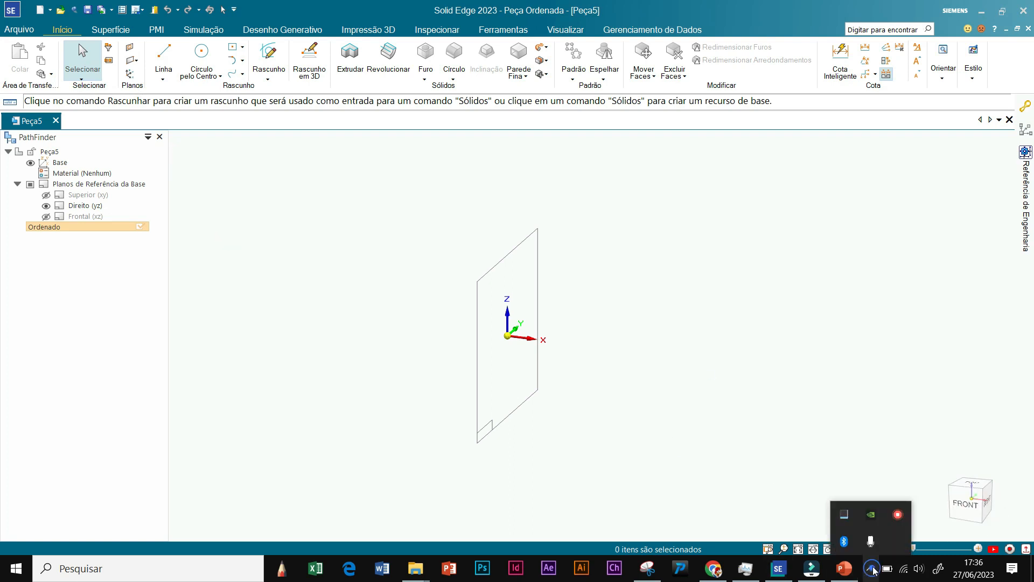
right_click(899, 516)
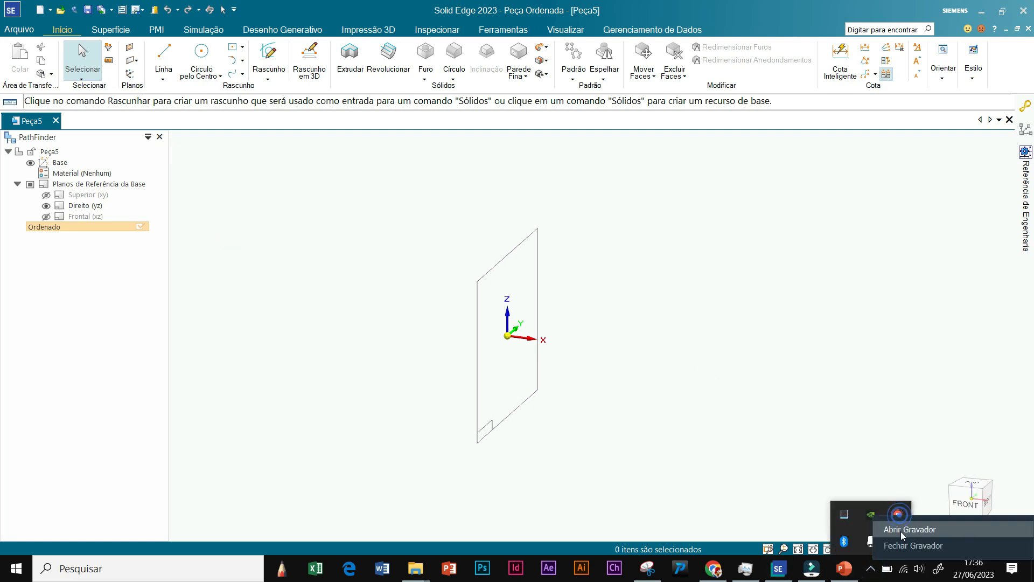
click(901, 531)
click(982, 471)
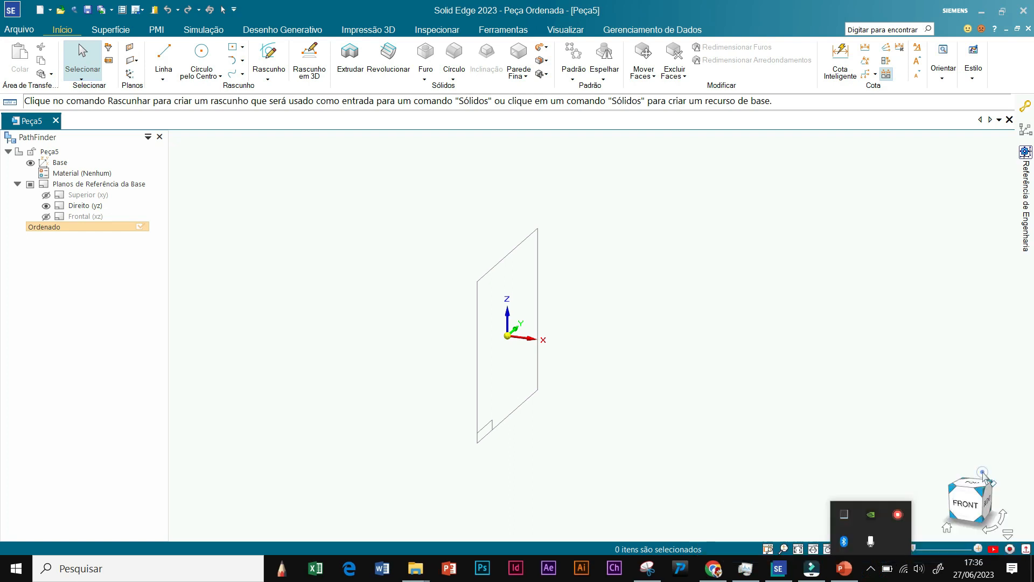
Step: Create two coincident reference planes on the Direito (yz) plane
click(132, 51)
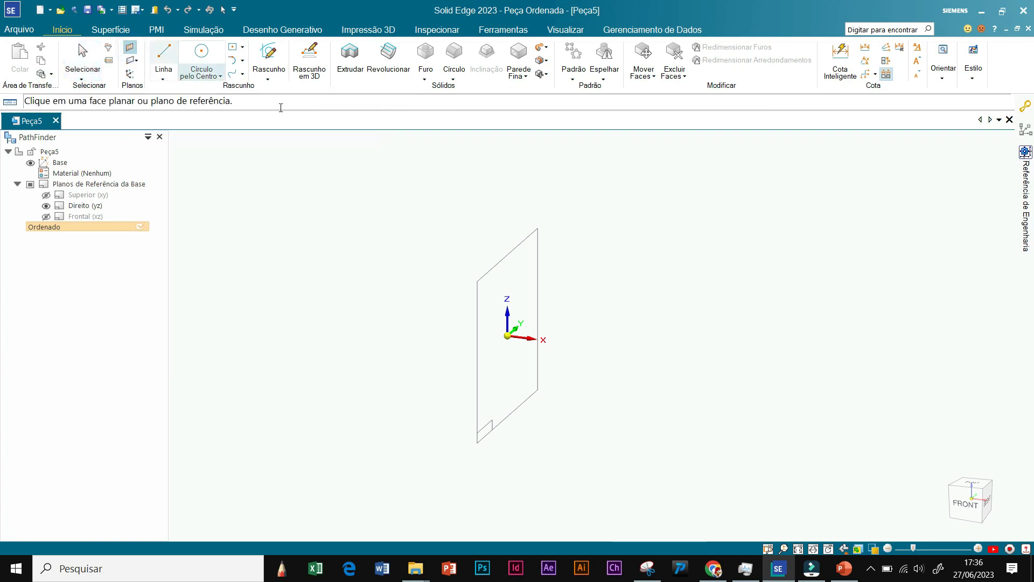
click(527, 241)
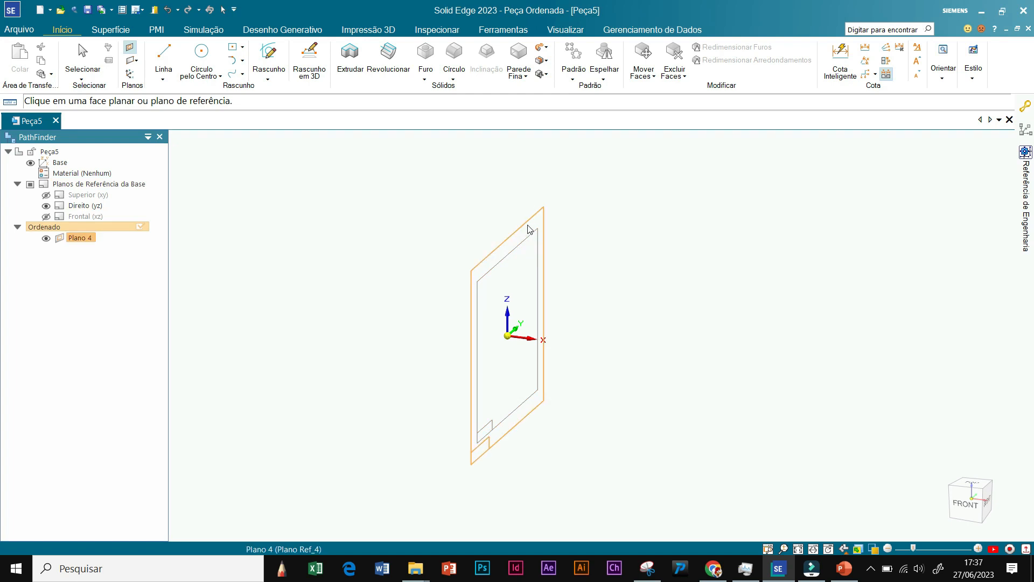
click(528, 226)
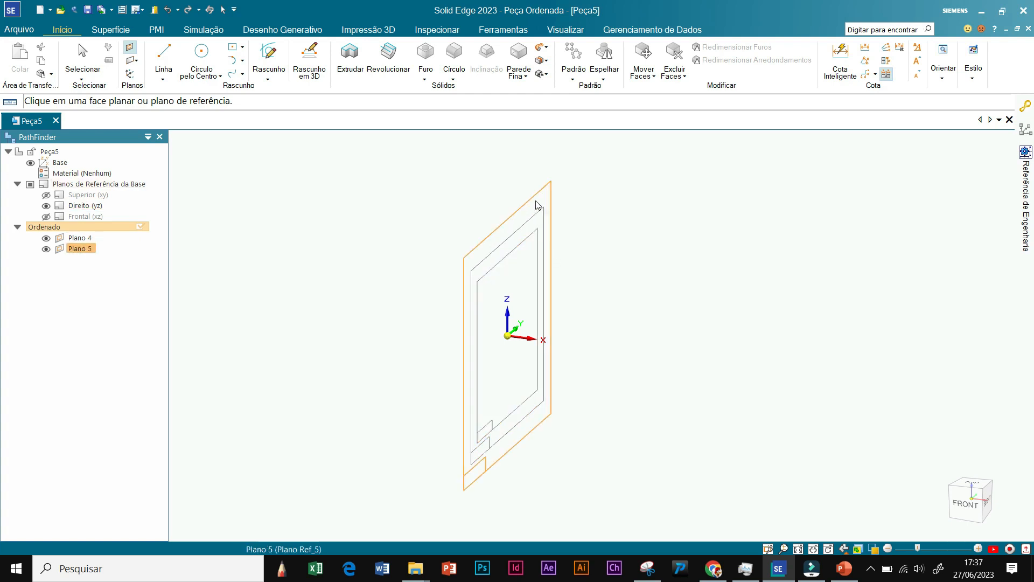
key(Escape)
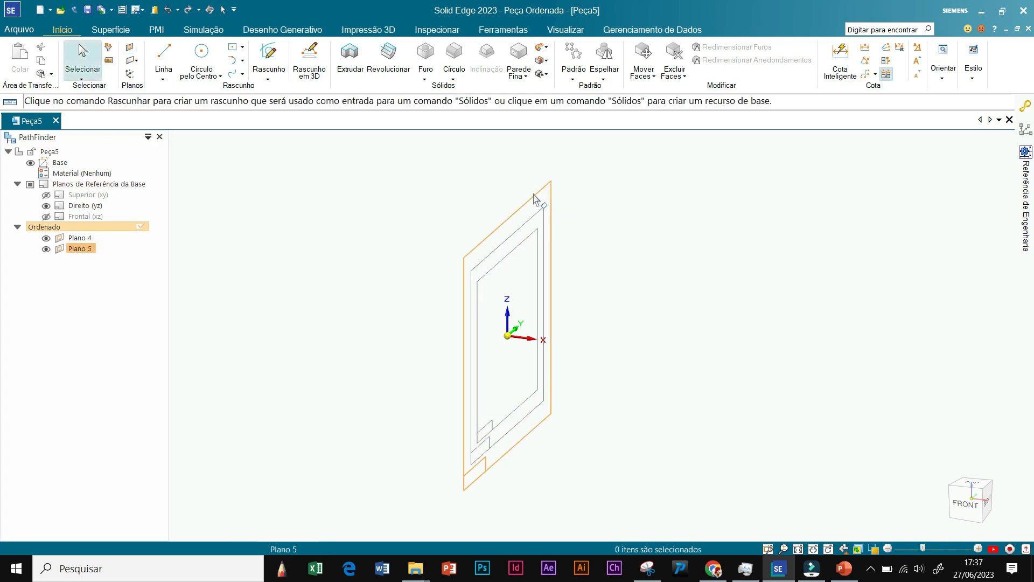
Step: Delete both coincident planes so only the base reference planes remain
click(534, 195)
key(Delete)
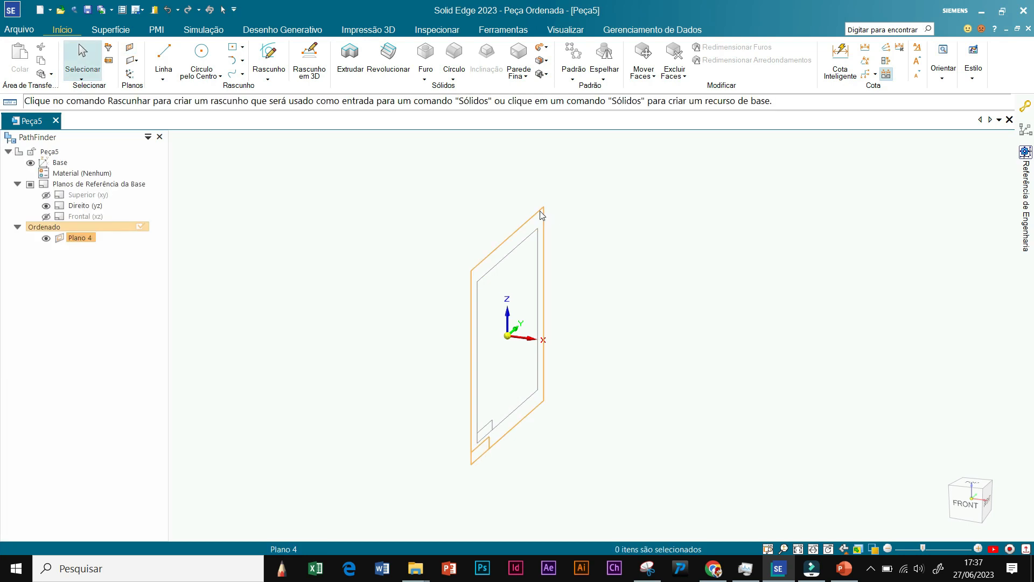
key(Delete)
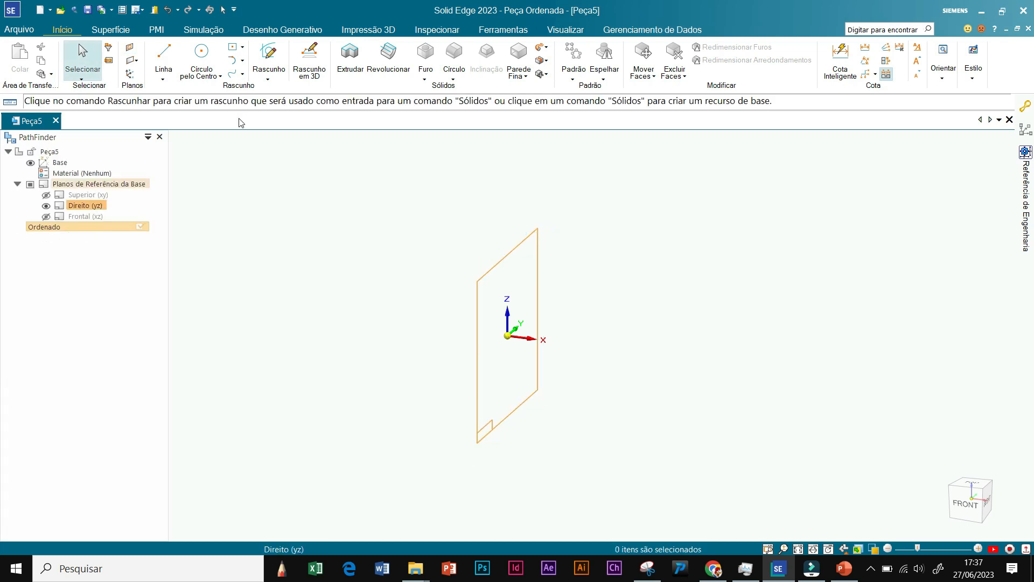
click(138, 63)
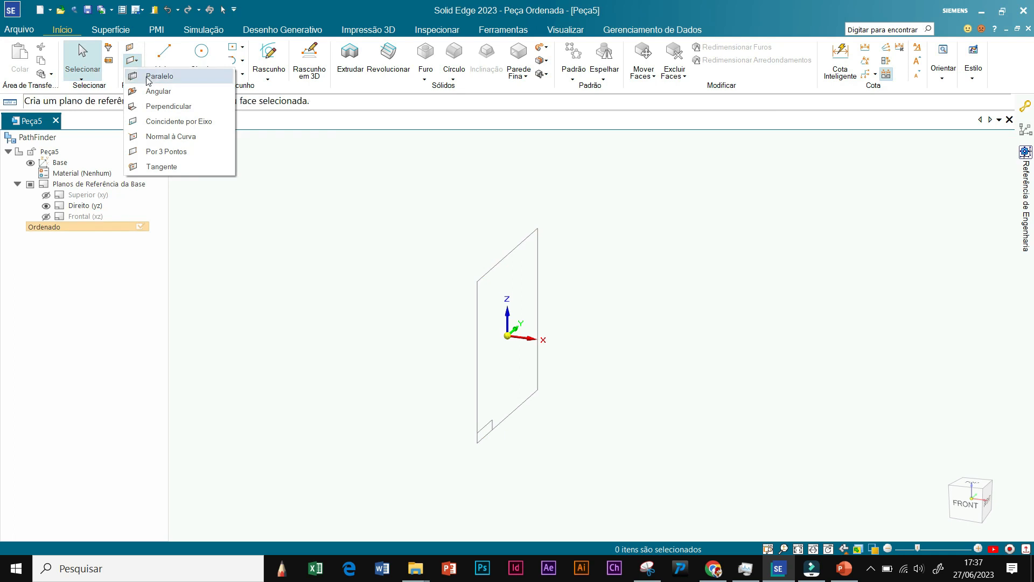
click(159, 77)
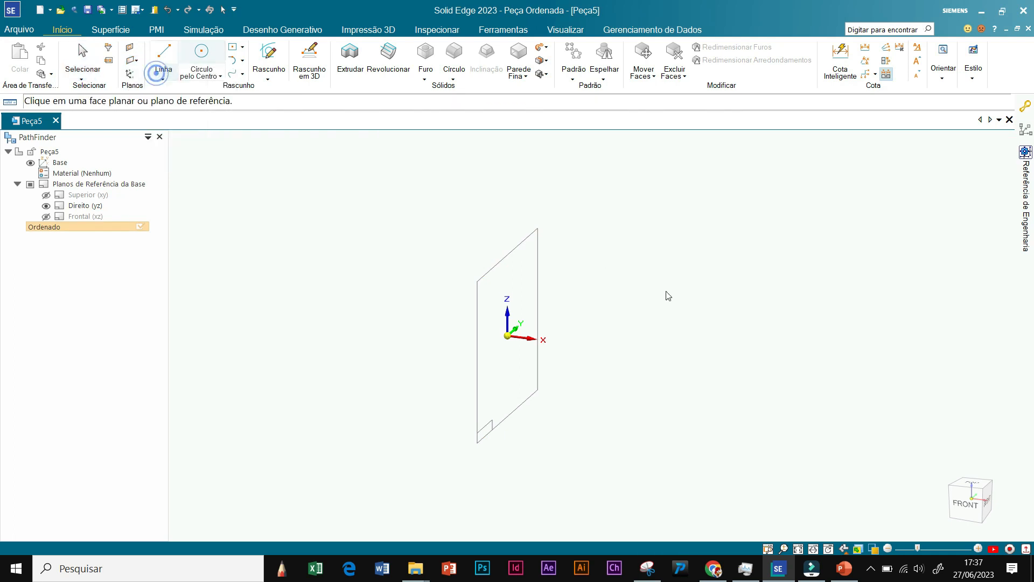
click(526, 245)
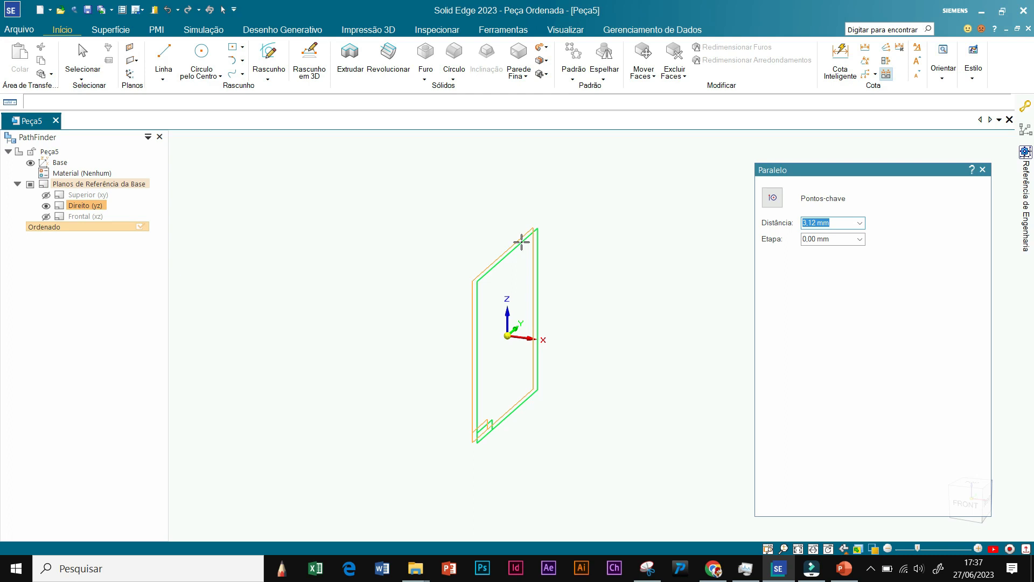
key(Escape)
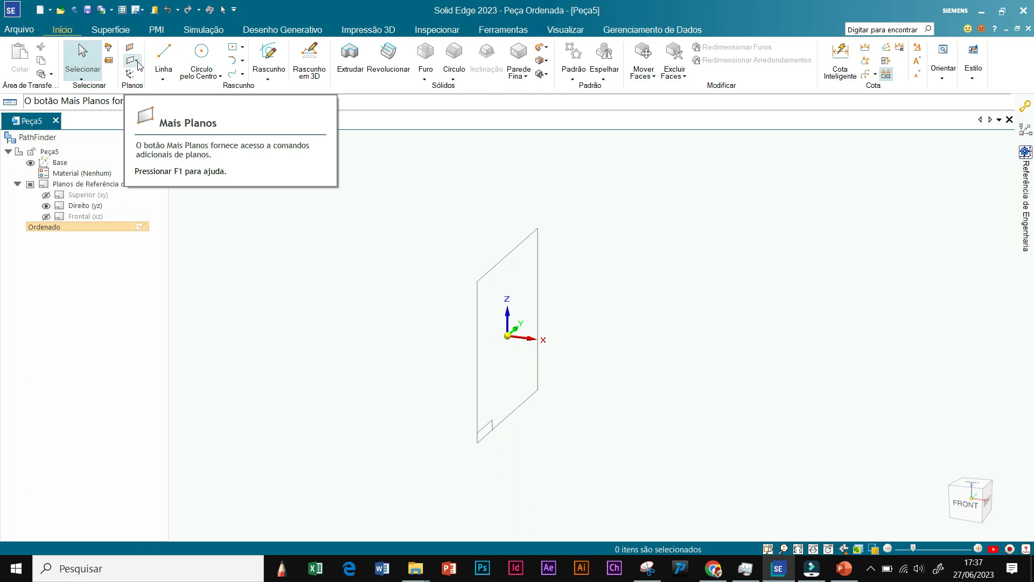
Step: Create a reference plane parallel to Direito (yz), offset 50 mm toward positive X
click(136, 61)
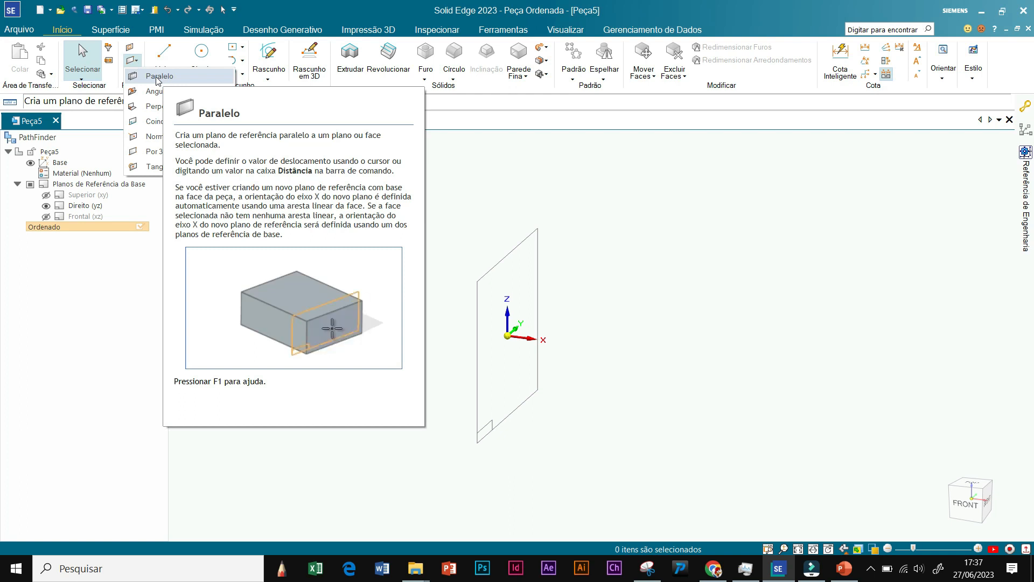
click(158, 78)
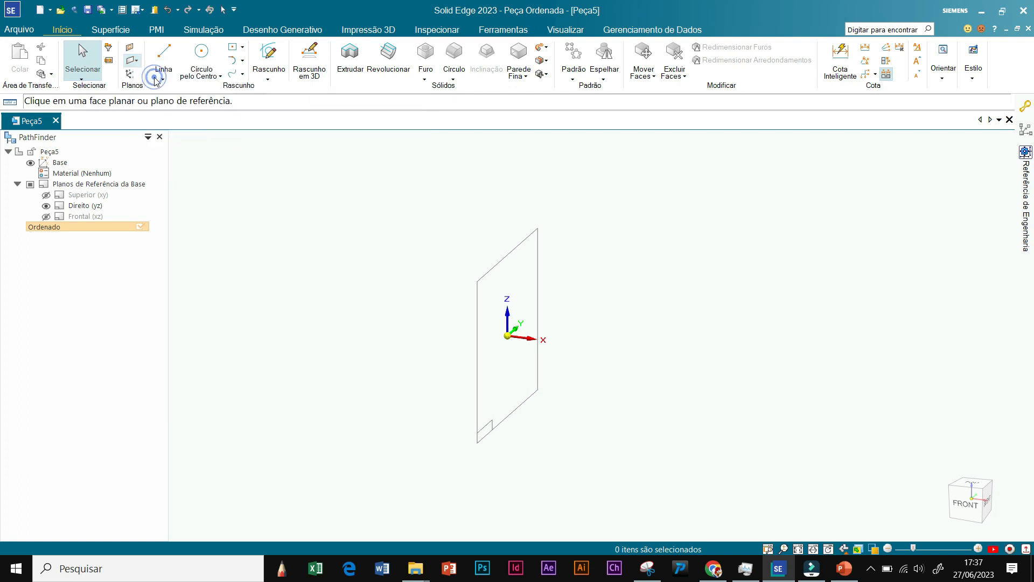
click(522, 251)
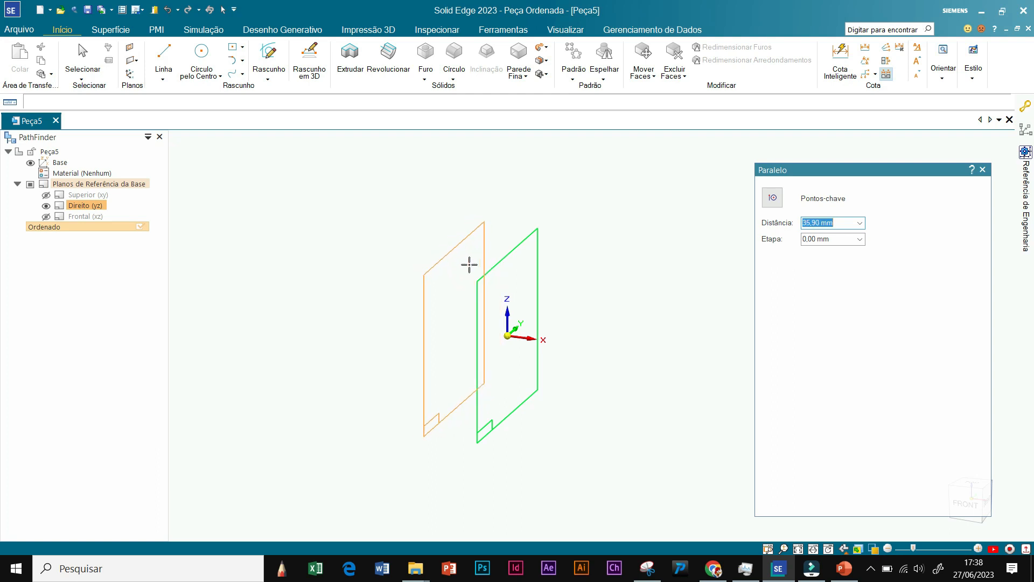
text(5)
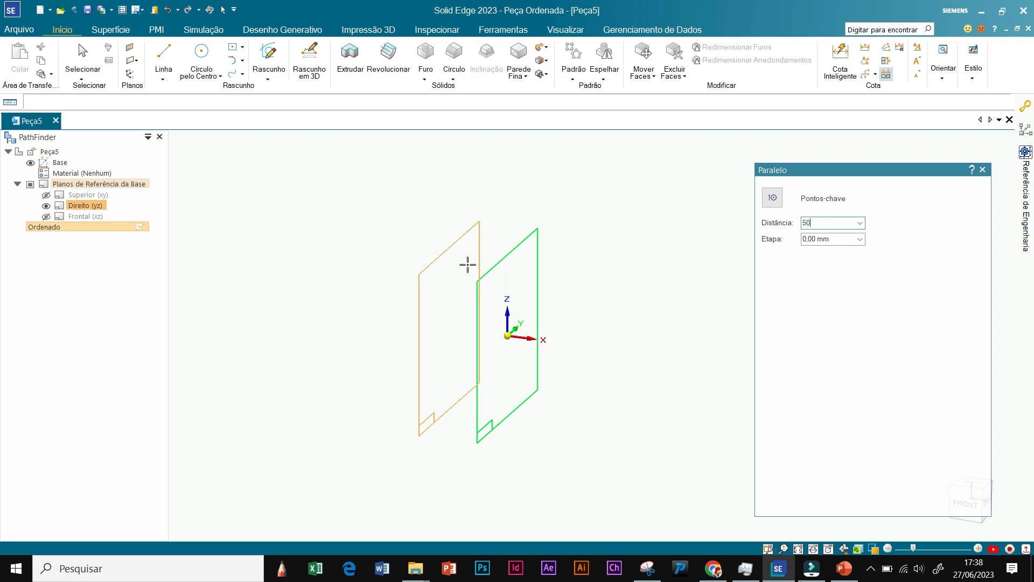
text(0)
key(Return)
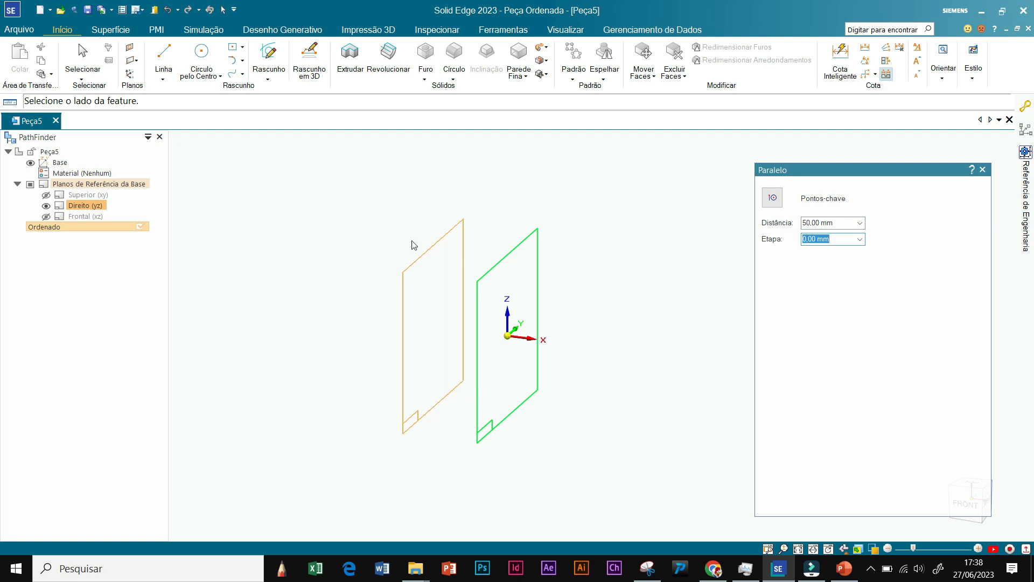
click(658, 246)
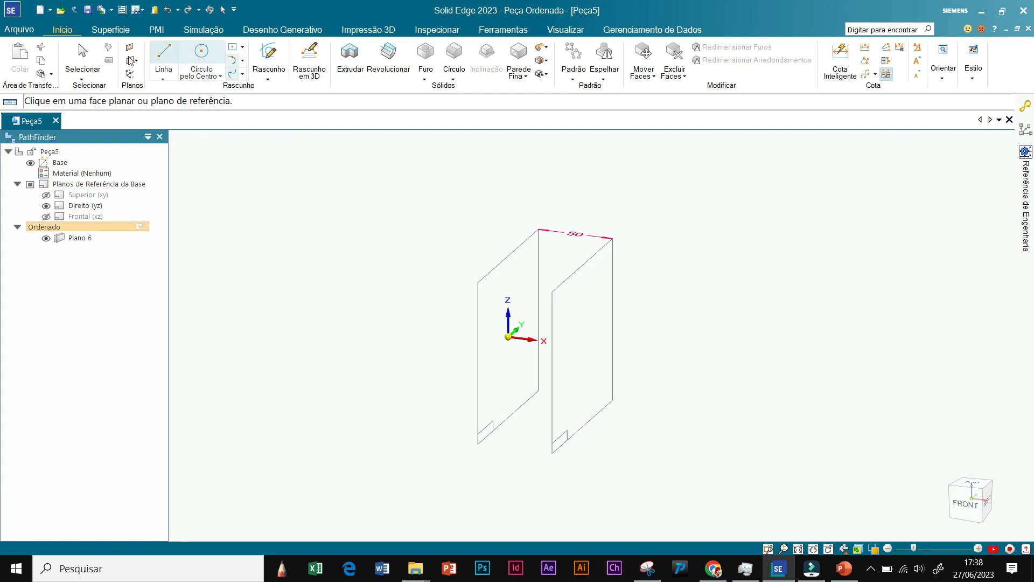
Step: Create a second reference plane parallel to Direito (yz), offset 60 mm toward negative X
click(140, 65)
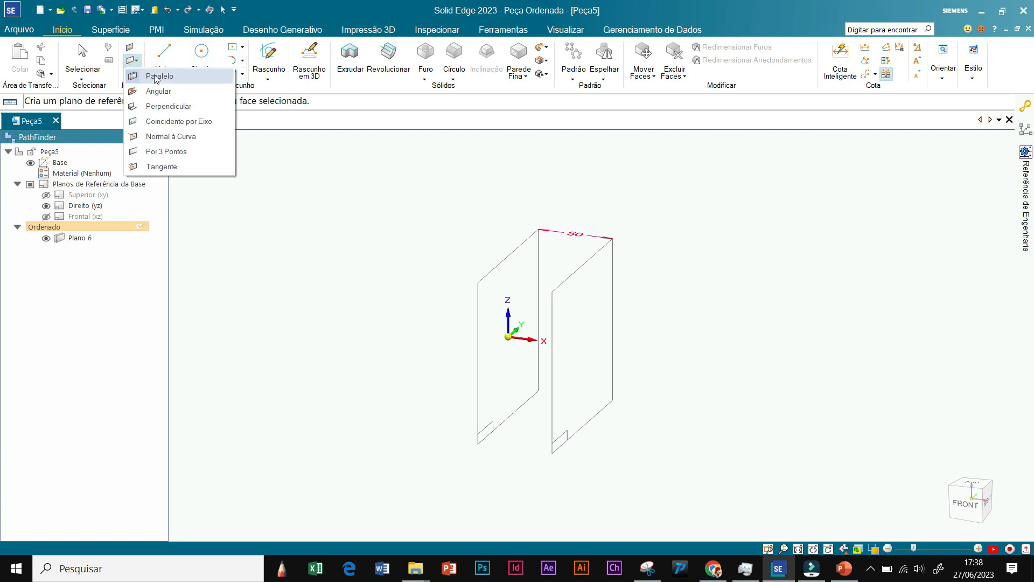
click(156, 76)
click(527, 249)
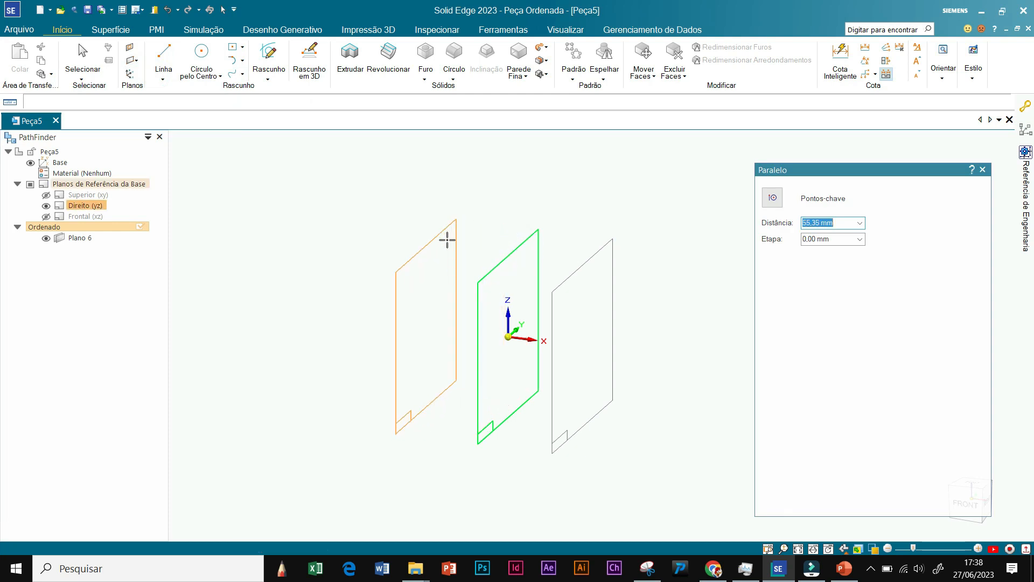
text(60)
key(Tab)
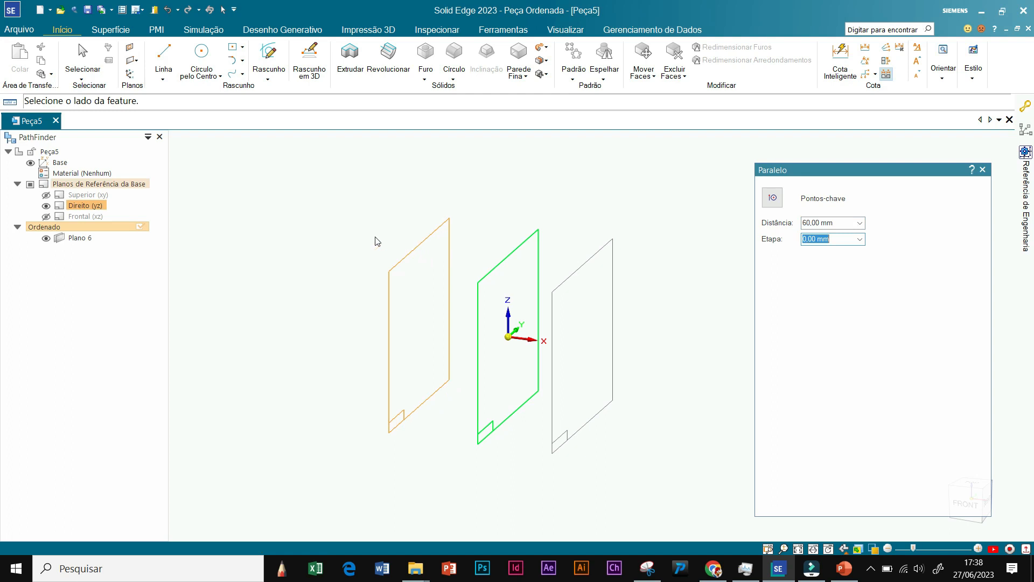
click(413, 271)
scroll(682, 353, up, 2)
scroll(682, 353, down, 2)
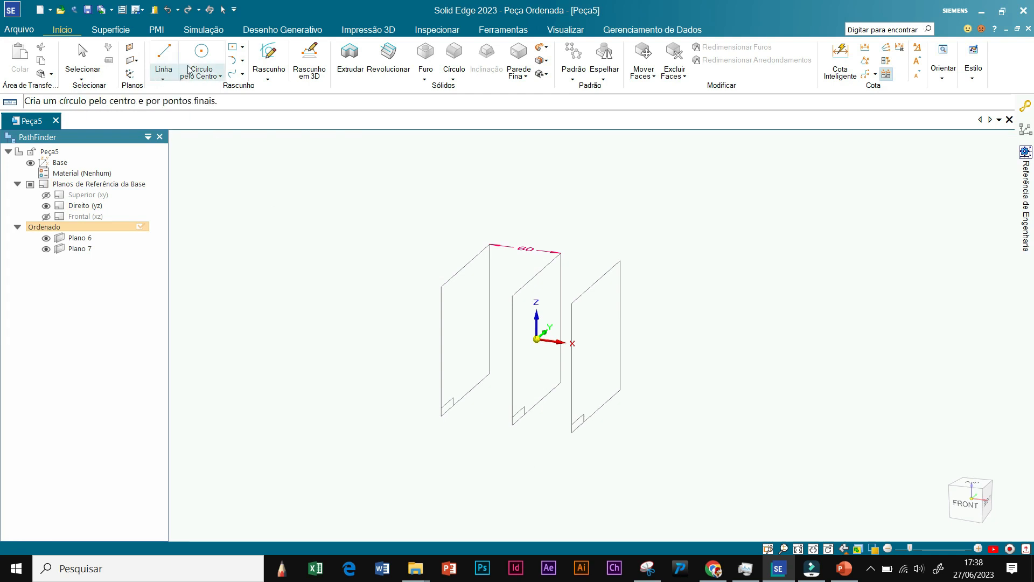
Step: Create a reference plane parallel to the 60 mm offset plane, 70 mm farther toward negative X
click(135, 61)
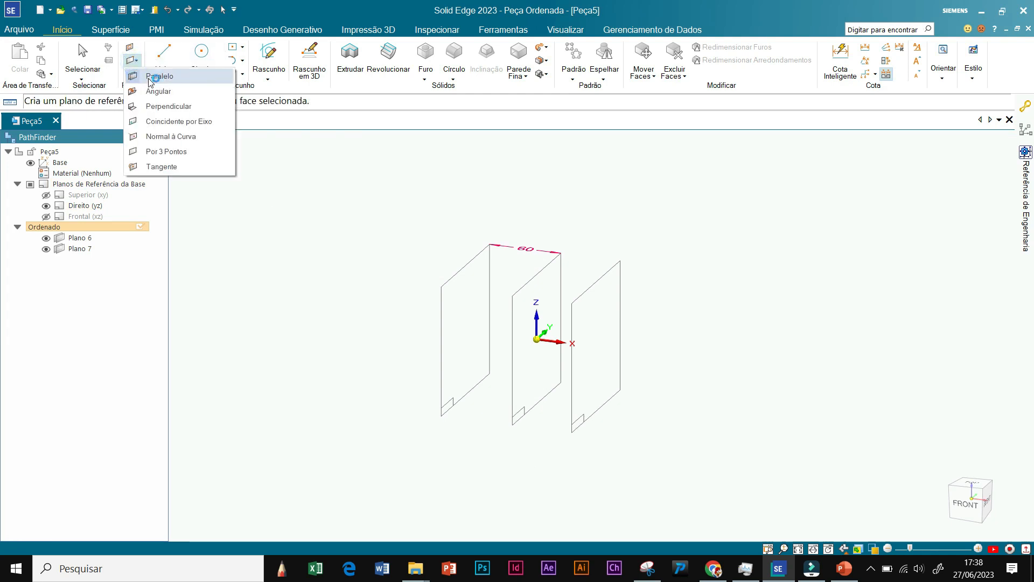
click(144, 76)
click(480, 262)
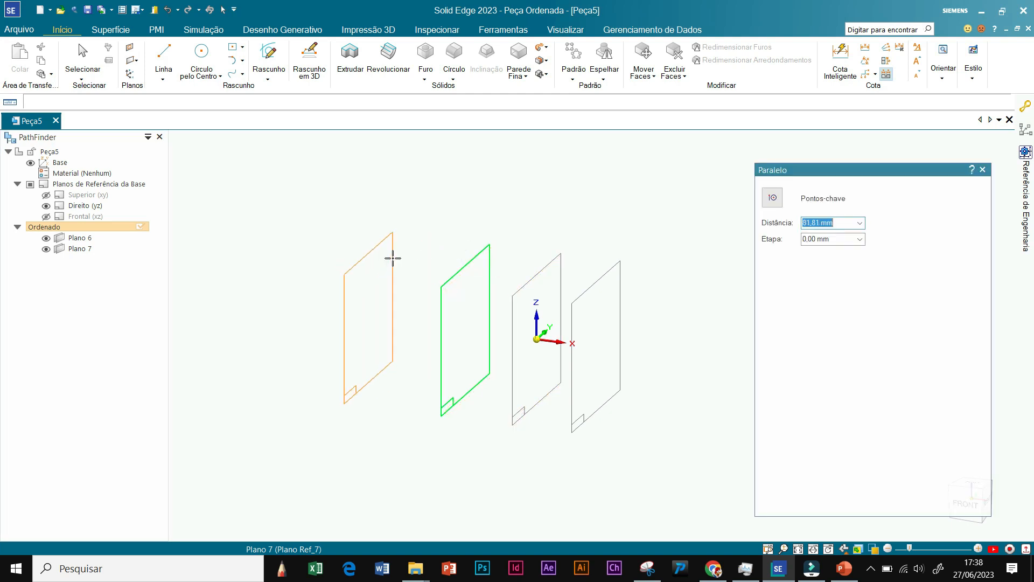
text(7)
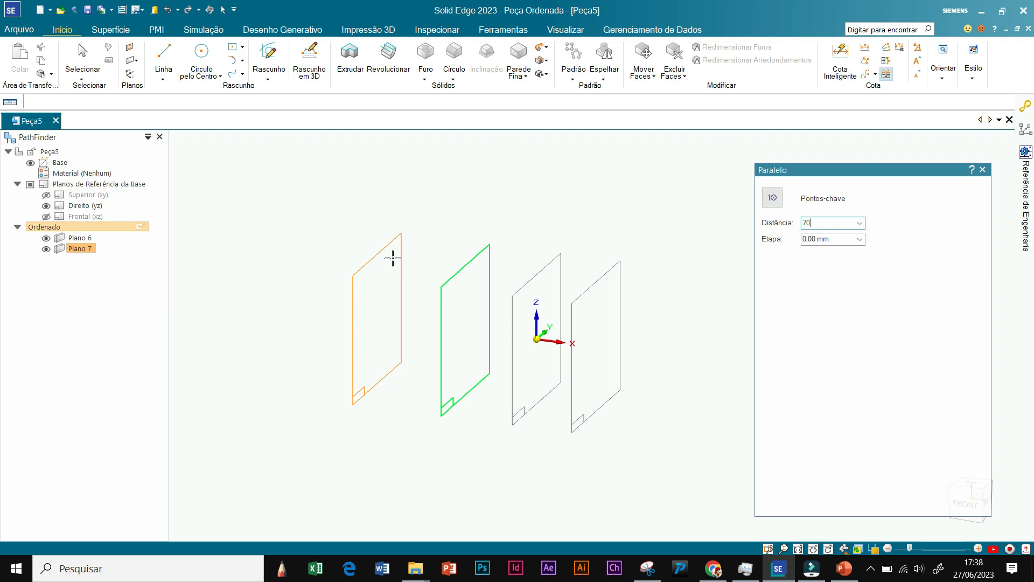
text(0)
key(Tab)
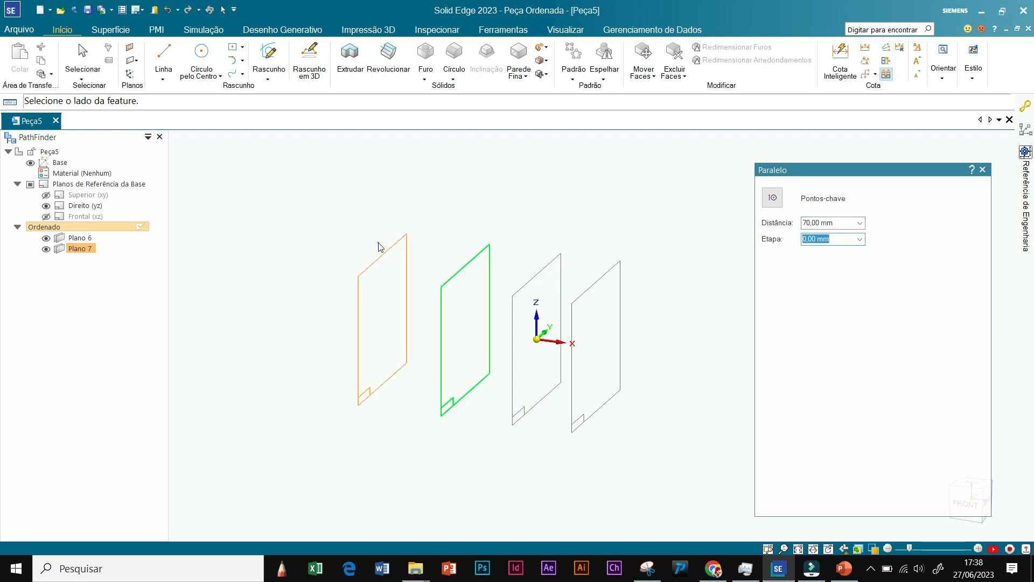
click(378, 246)
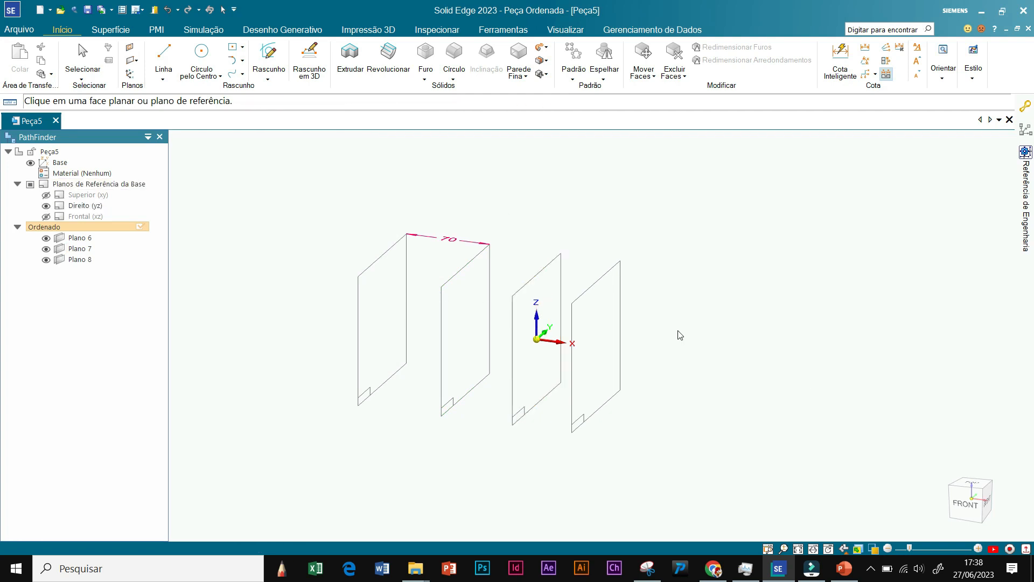
Step: Place a plane parallel to Plano 6, about 238 mm toward negative X beyond the other planes, and leave the command
click(608, 274)
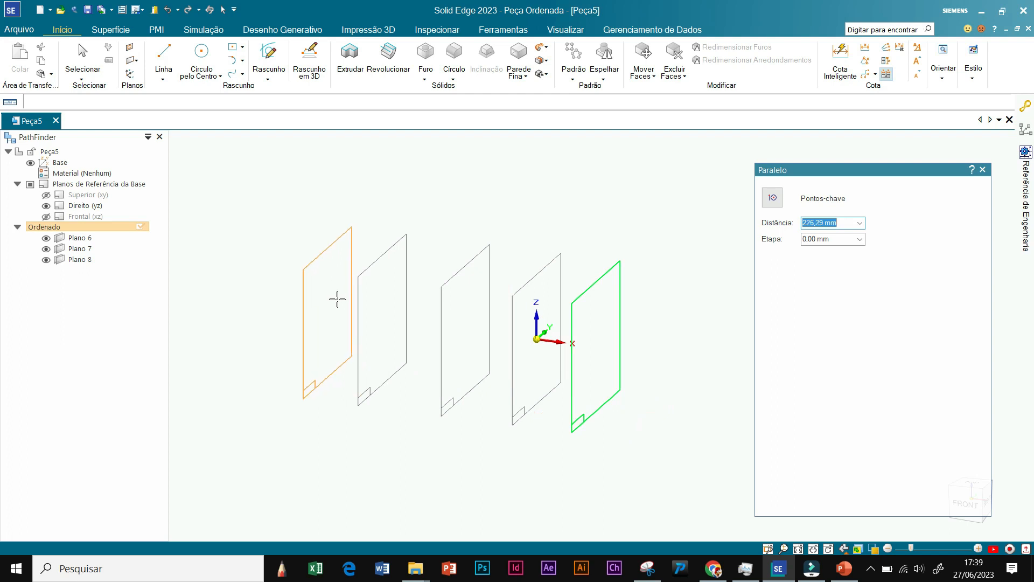
click(323, 299)
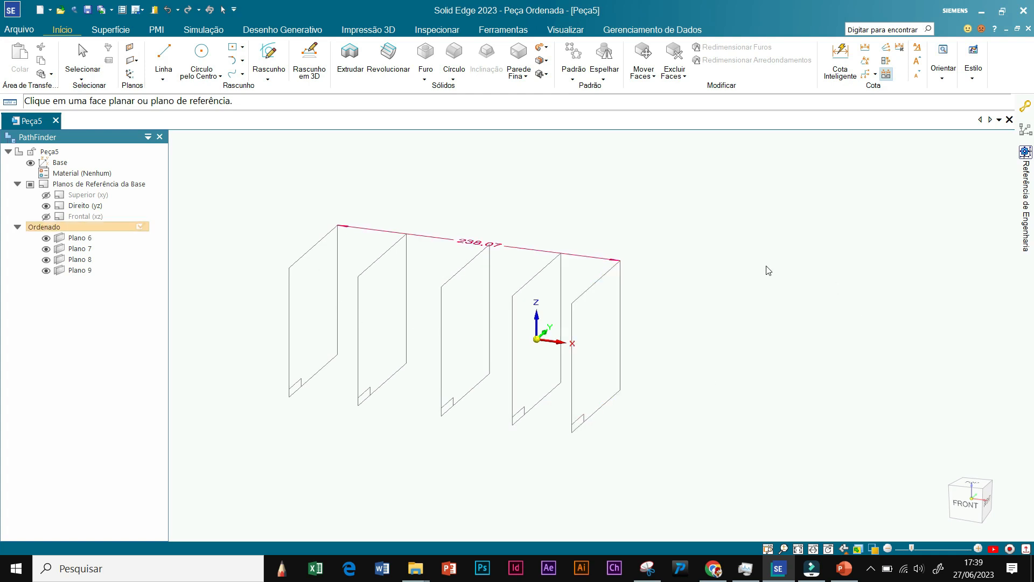
key(Escape)
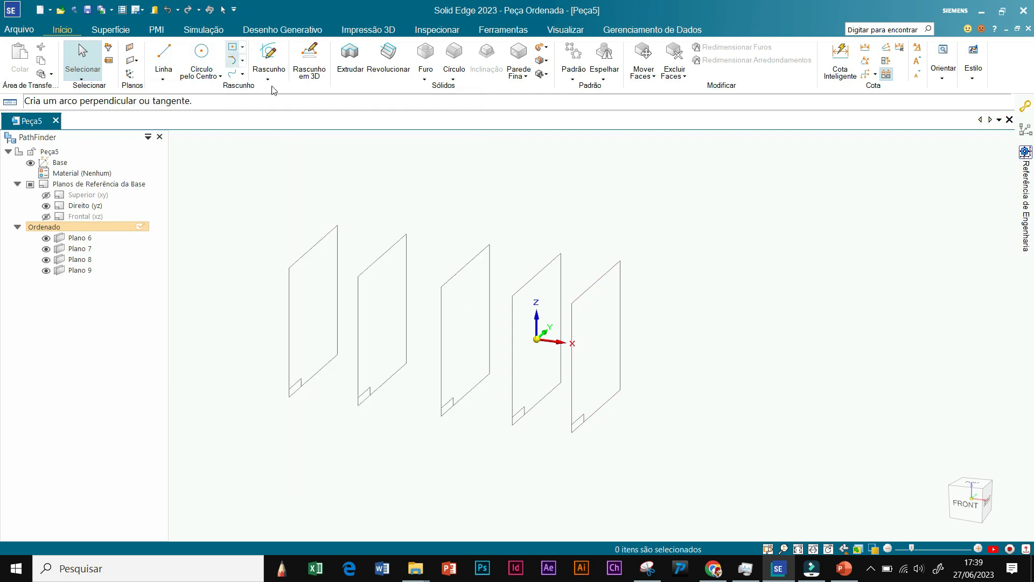
Step: Sketch a rectangle centred on the origin, about 32 by 7 mm, on the plane offset 50 mm toward positive X, declining the save prompt
click(233, 51)
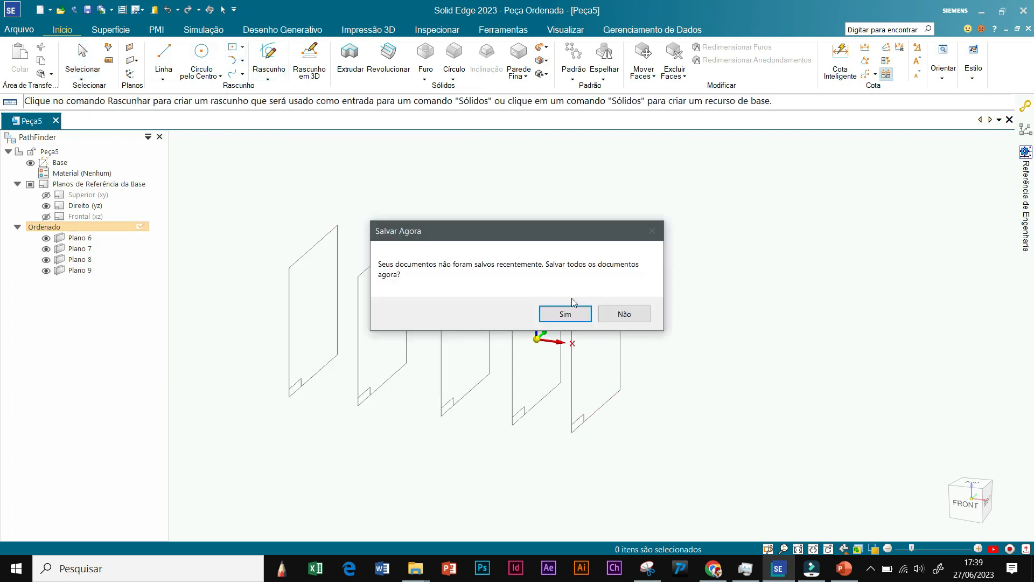
click(619, 312)
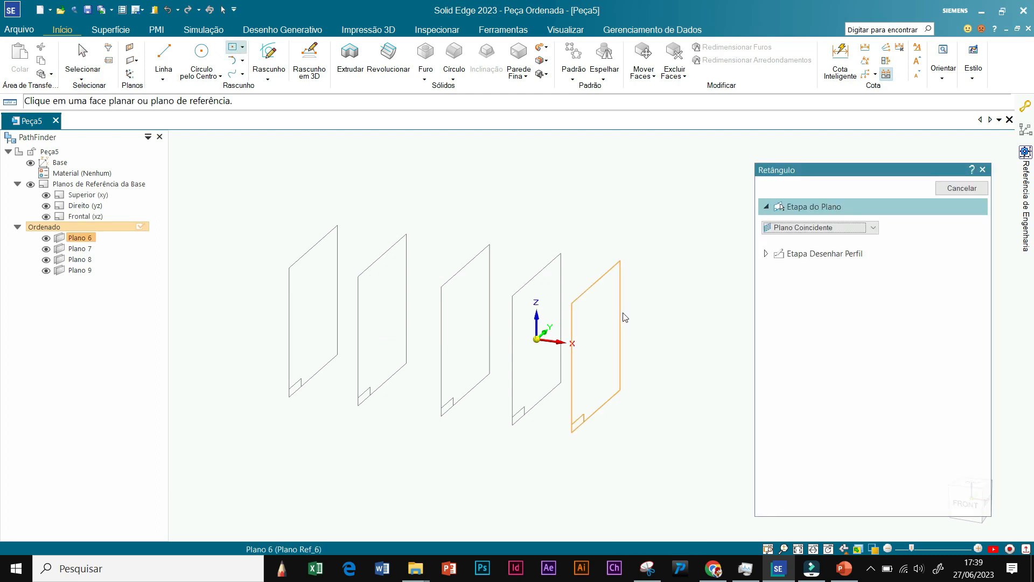
click(873, 227)
click(872, 227)
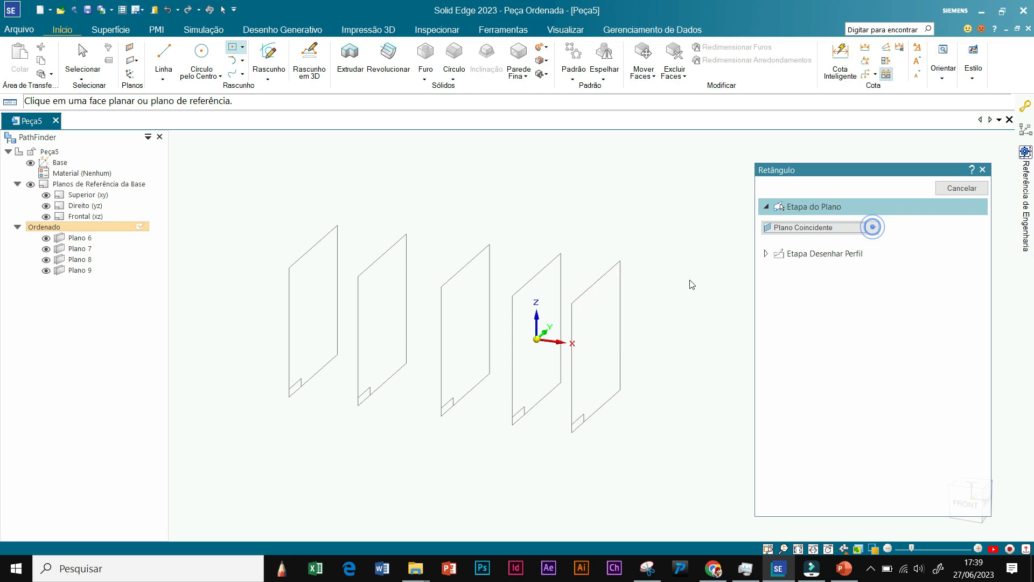
click(621, 310)
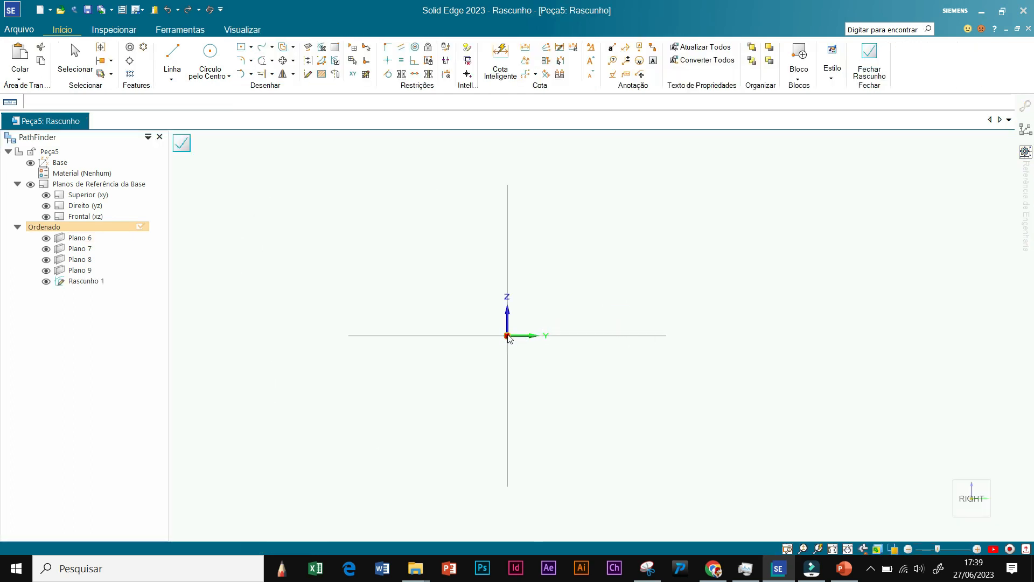
key(r)
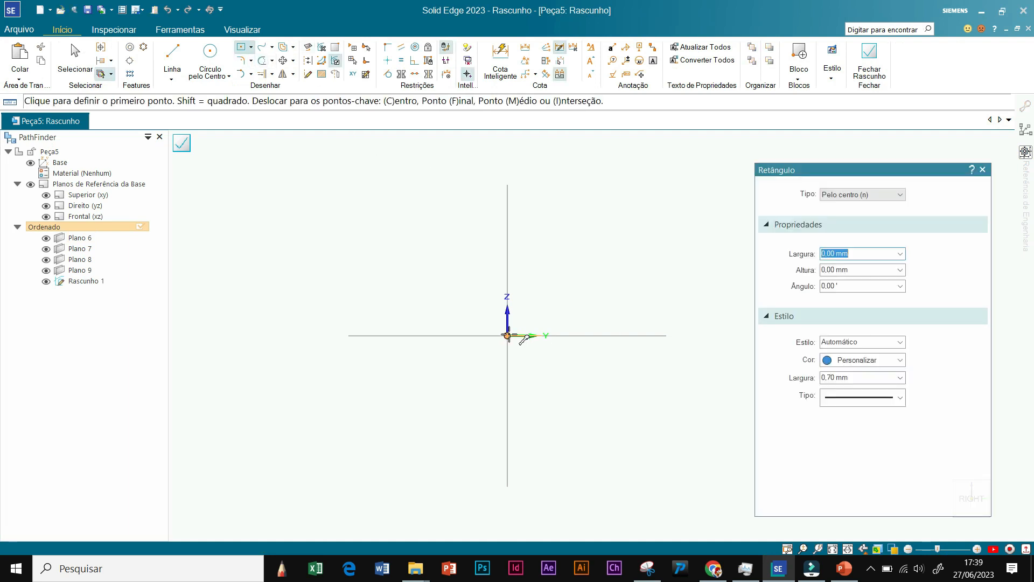
click(507, 335)
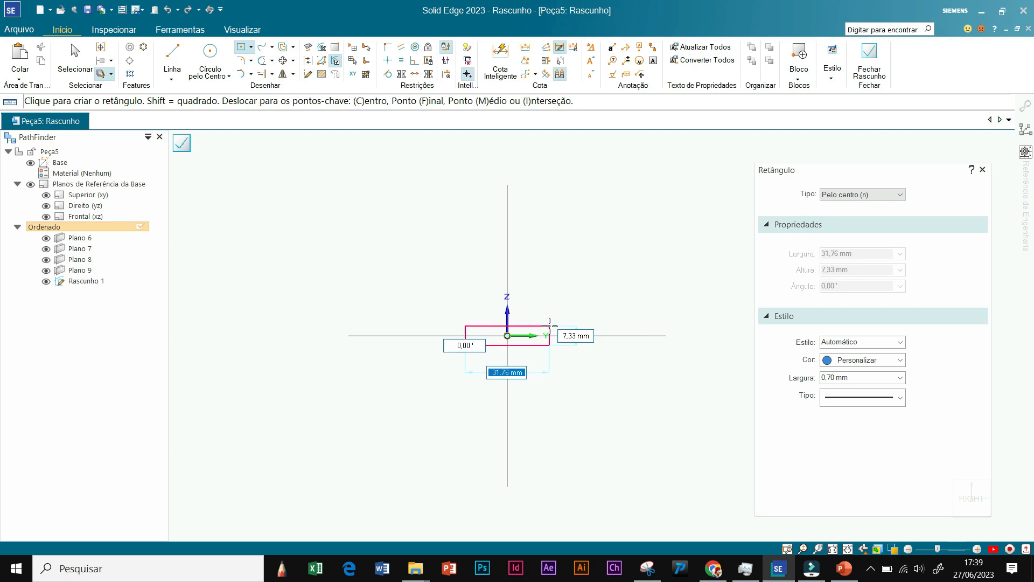
click(549, 326)
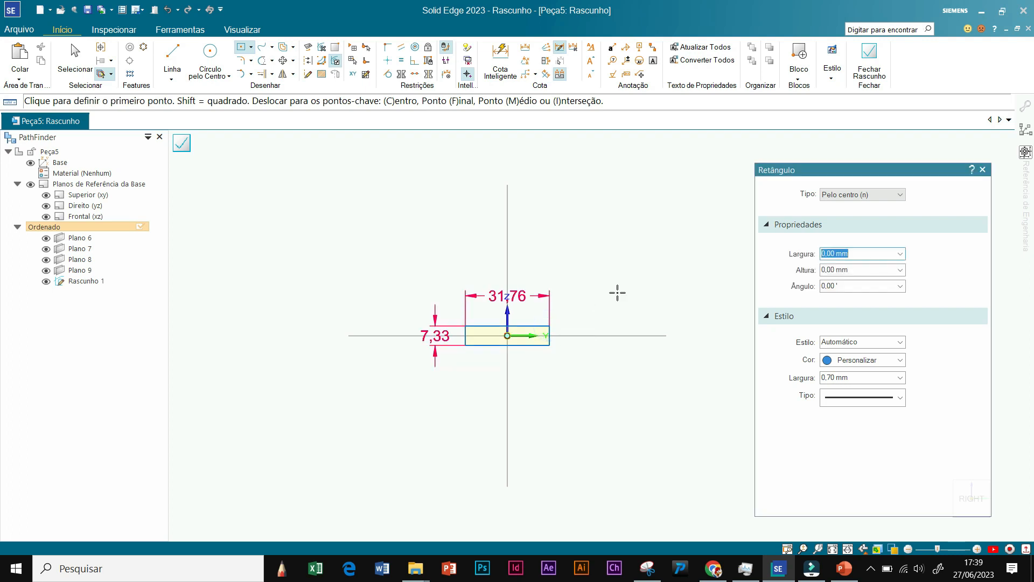
click(182, 145)
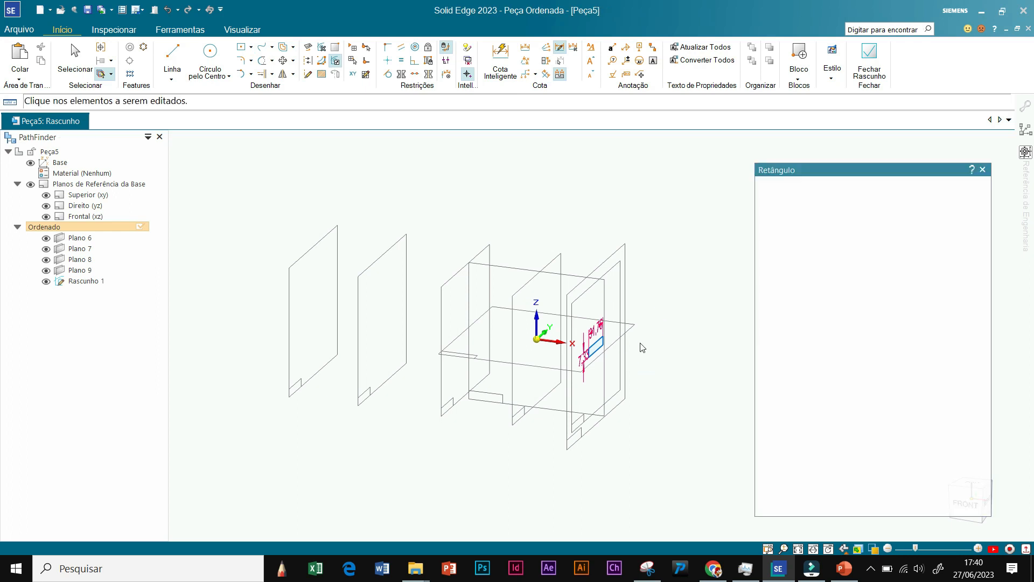
Step: Sketch a second rectangle centred on the origin, about 47 by 14 mm, on the Direito (yz) plane and finish the sketch
mouse_move(662, 317)
middle_down()
mouse_move(712, 320)
mouse_move(669, 309)
mouse_move(655, 314)
mouse_move(661, 321)
middle_up()
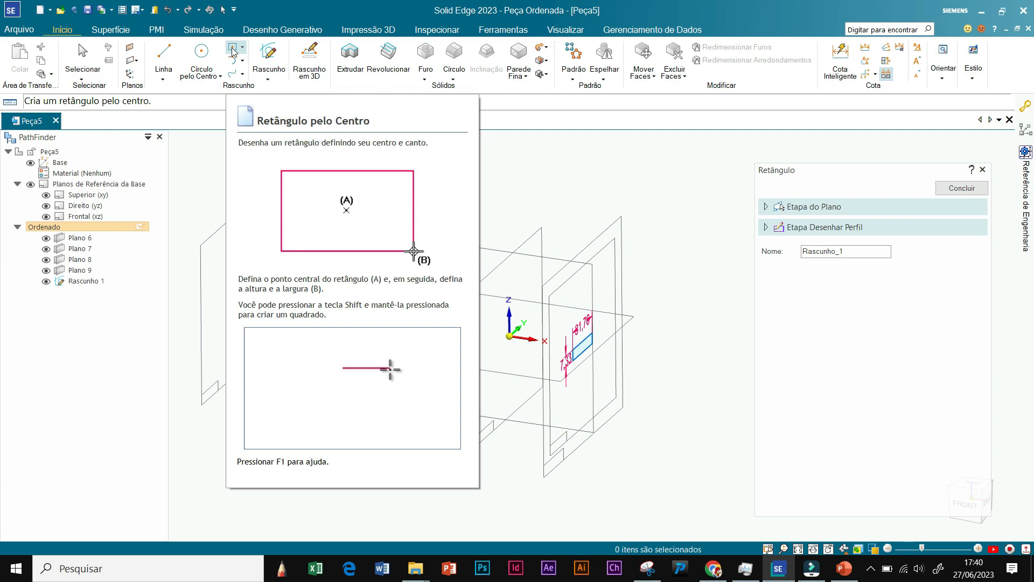
click(233, 49)
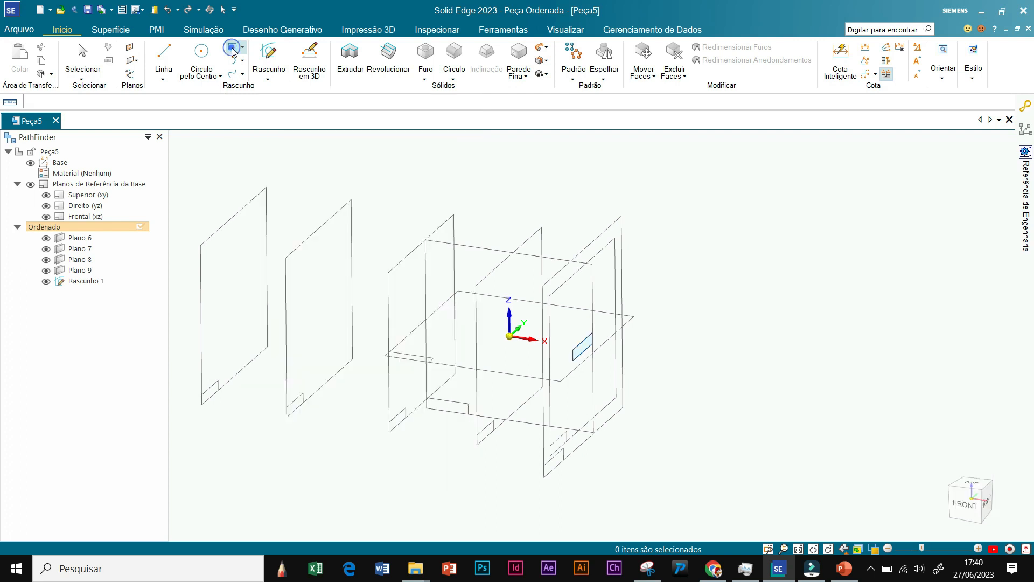
click(542, 243)
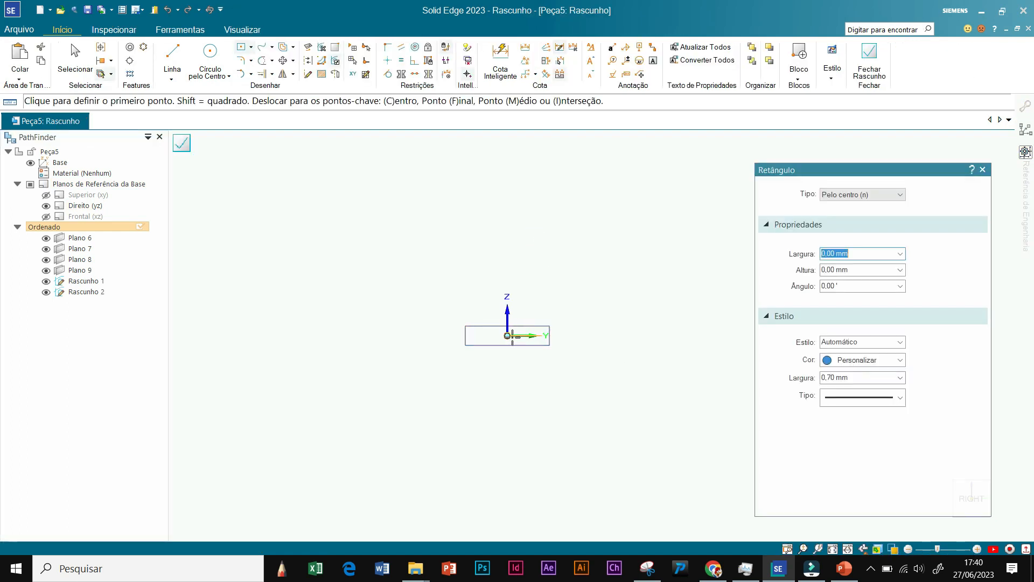
click(507, 335)
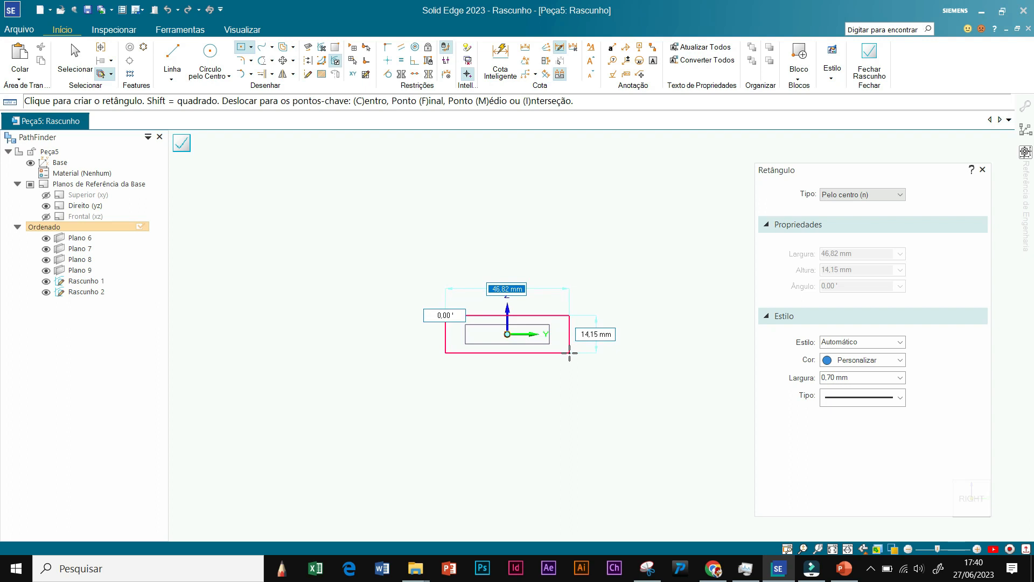
click(570, 353)
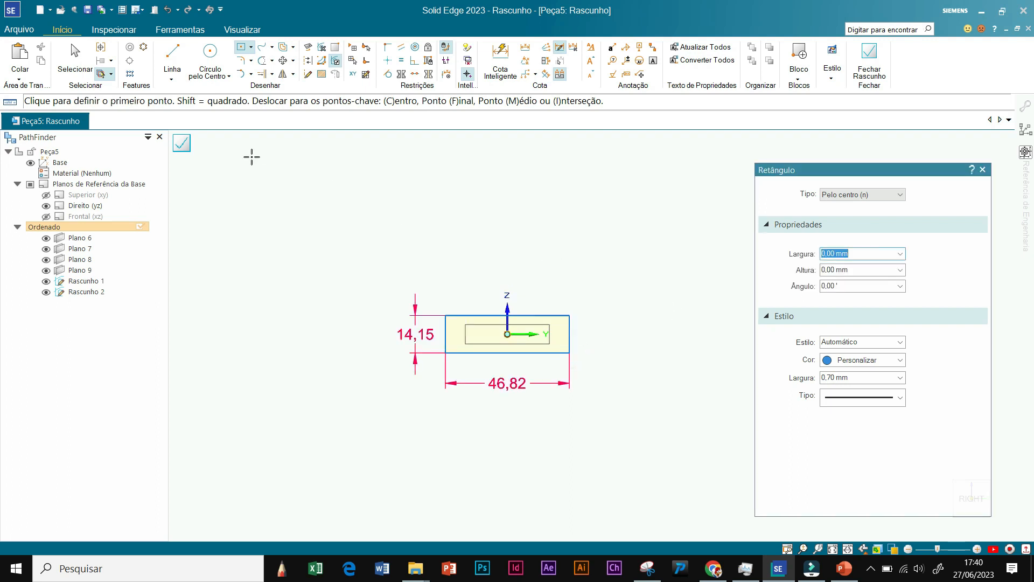
click(182, 144)
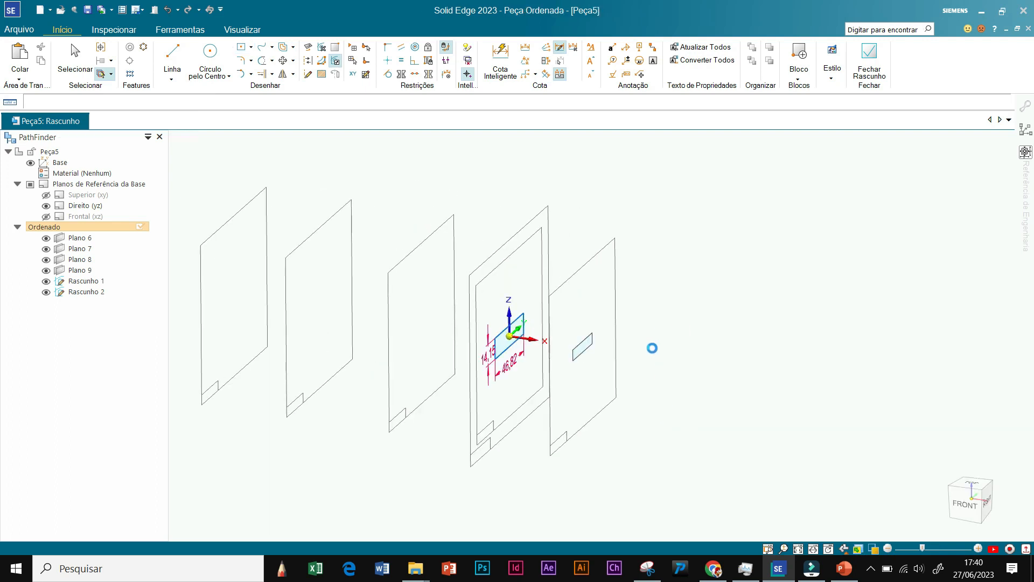
mouse_move(643, 338)
middle_down()
mouse_move(614, 318)
mouse_move(571, 312)
mouse_move(531, 328)
mouse_move(582, 364)
mouse_move(646, 386)
mouse_move(605, 329)
mouse_move(607, 302)
mouse_move(607, 338)
middle_up()
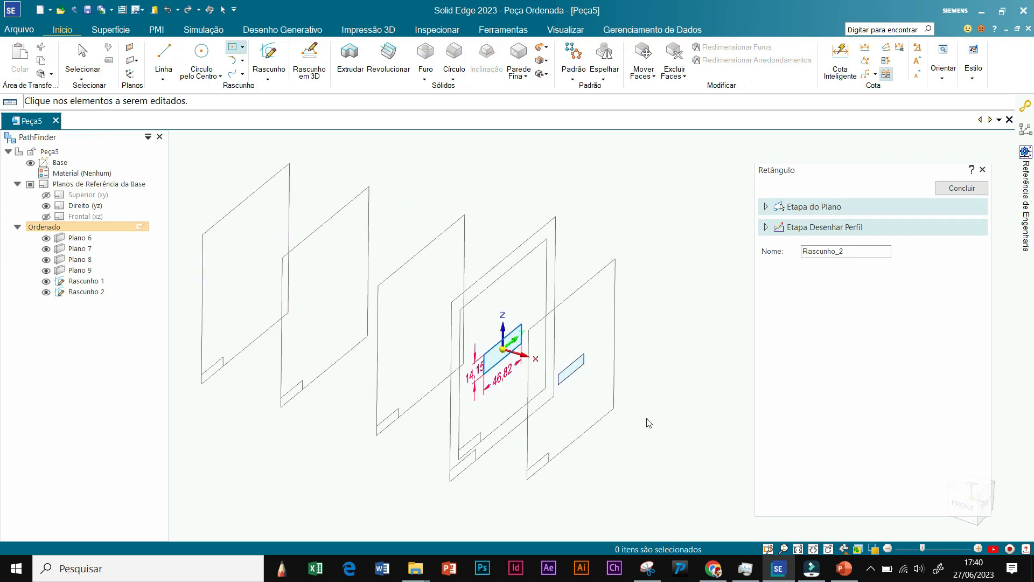
scroll(648, 422, down, 2)
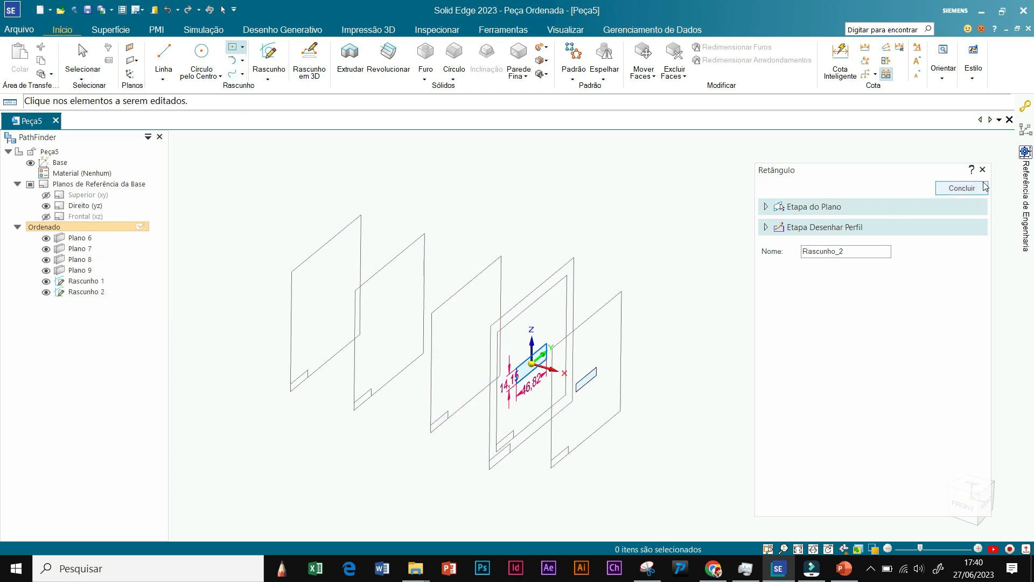
click(962, 188)
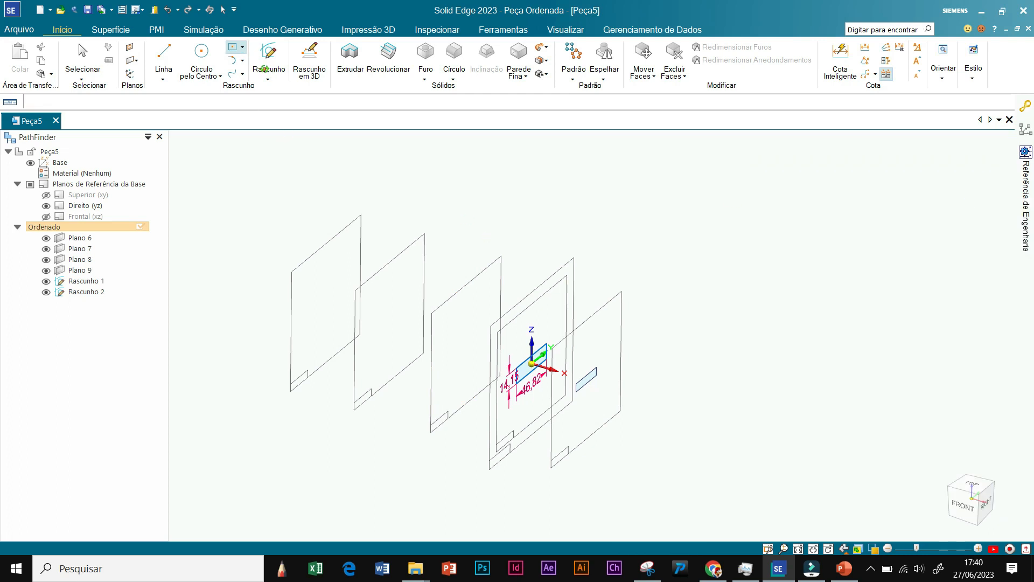
Step: Sketch a centred rectangle about 121 mm wide and 24 mm high on the plane offset 60 mm toward negative X
click(233, 51)
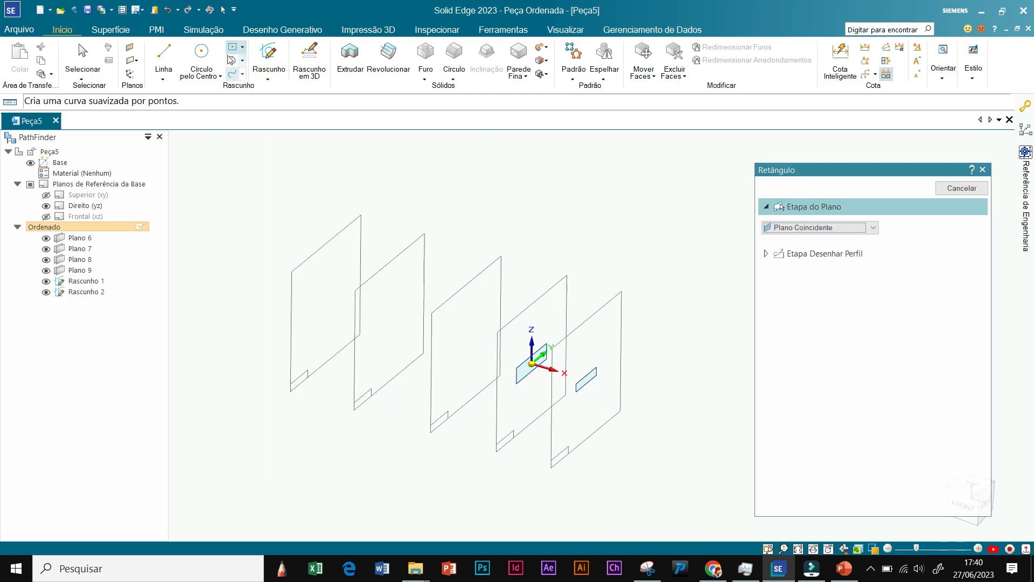
key(Escape)
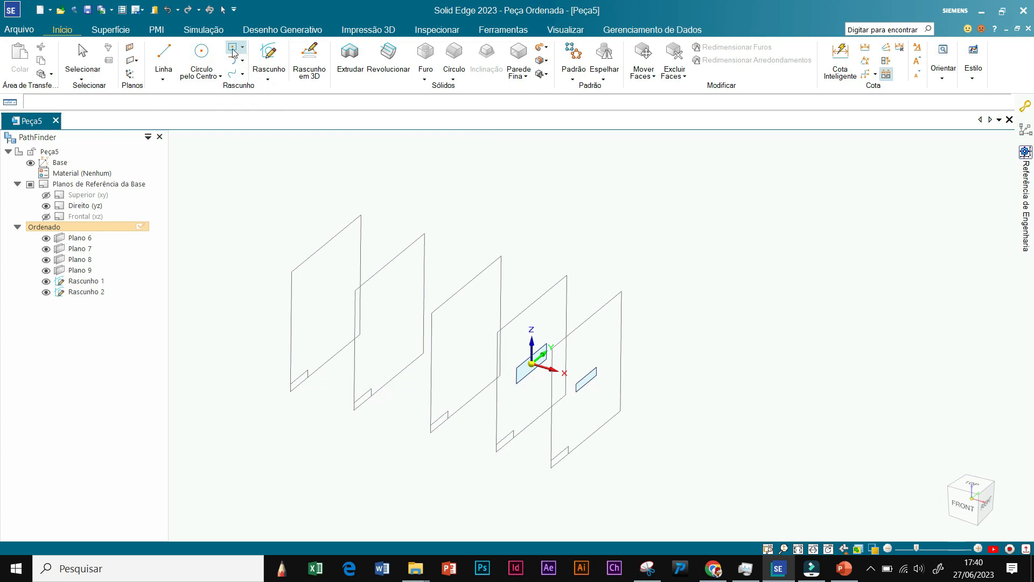
click(234, 51)
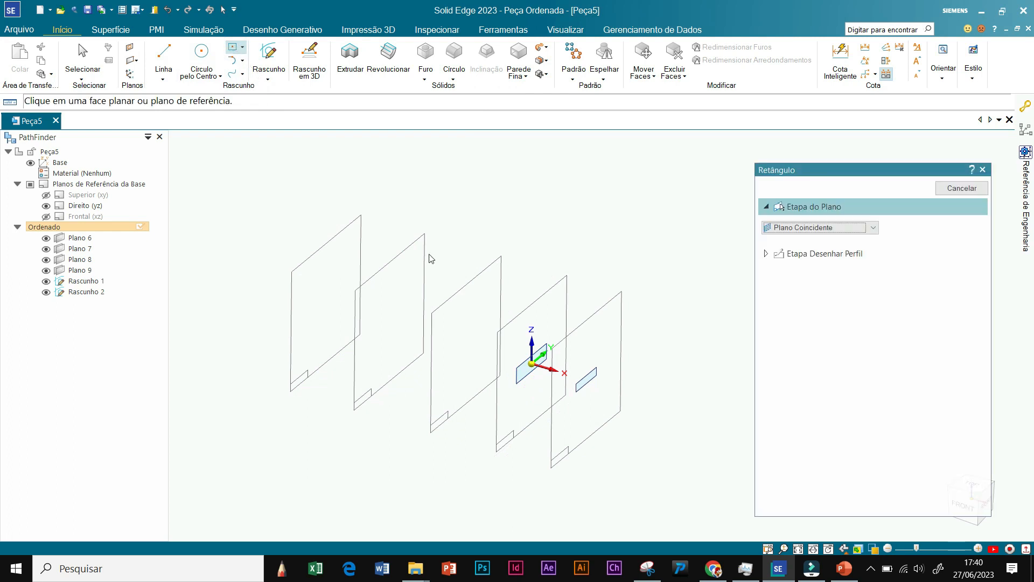
click(495, 269)
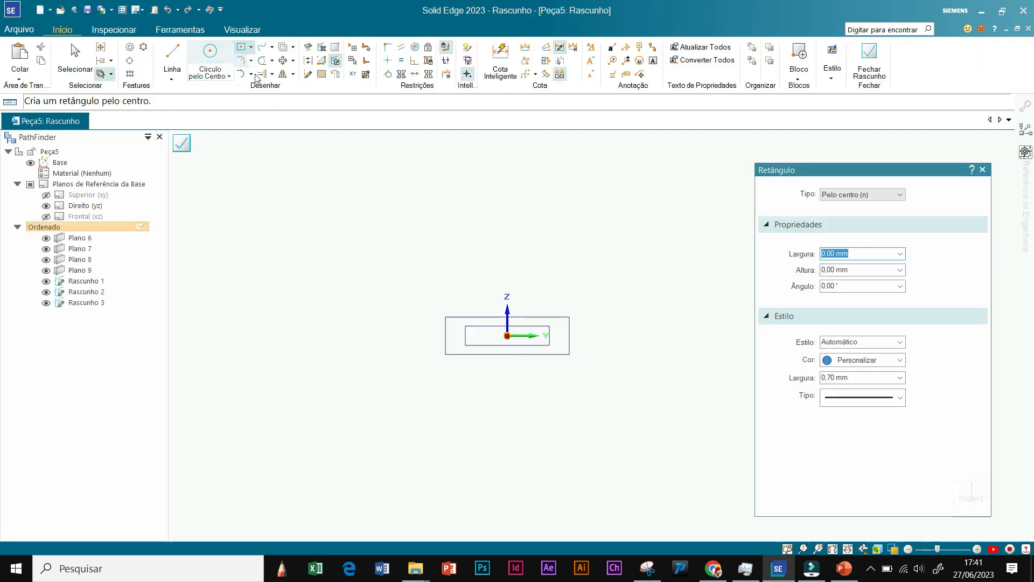
click(507, 336)
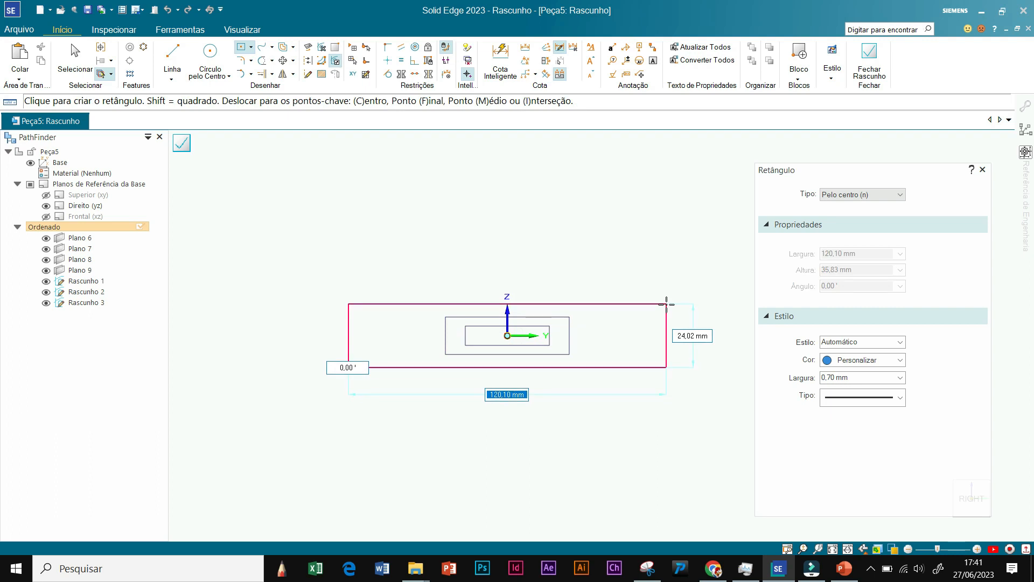
click(667, 304)
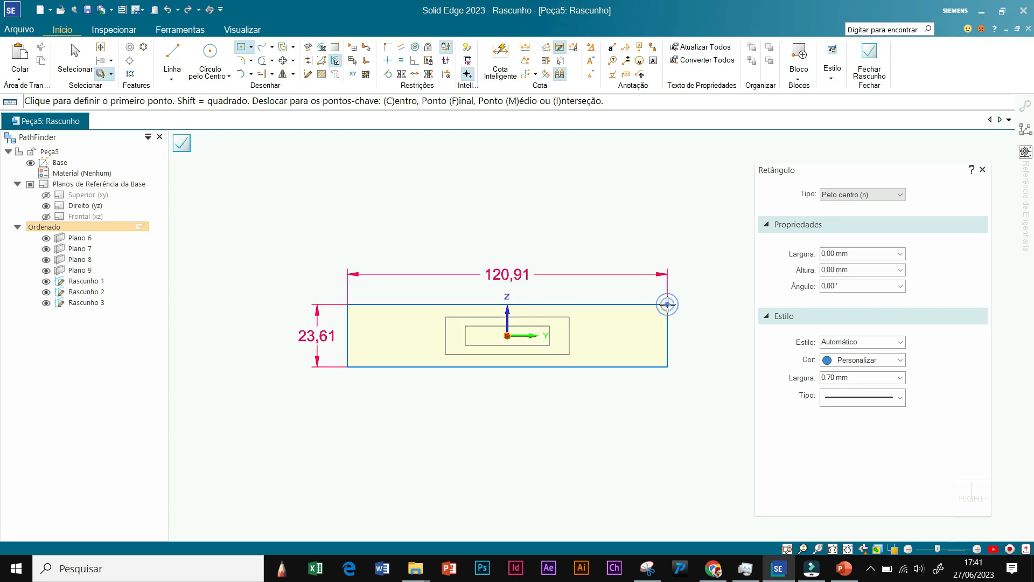
click(182, 143)
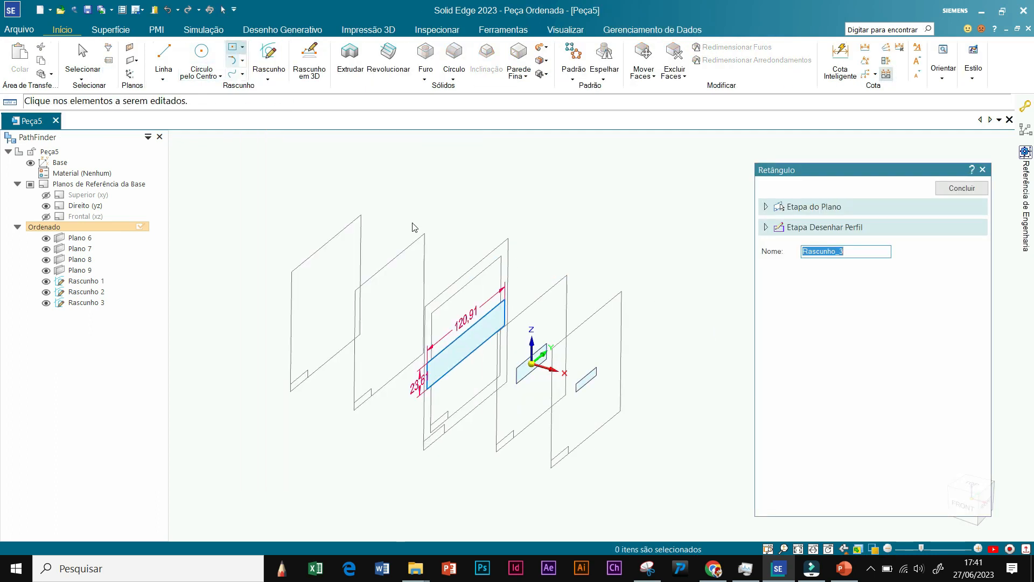
Step: Draw a rectangle centred on the origin, about 156 by 34 mm, in a new sketch on Plano 8
click(424, 244)
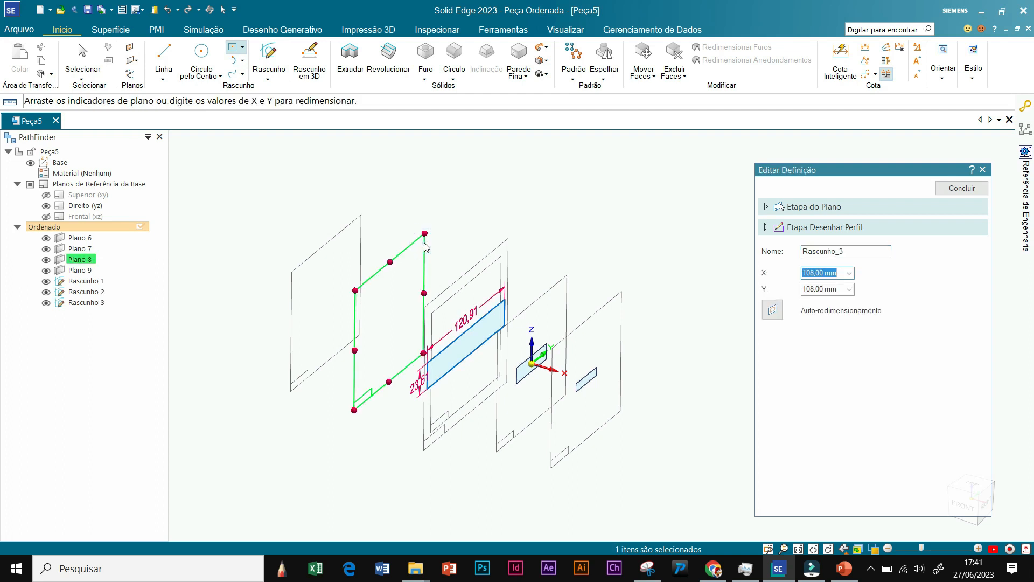
click(232, 47)
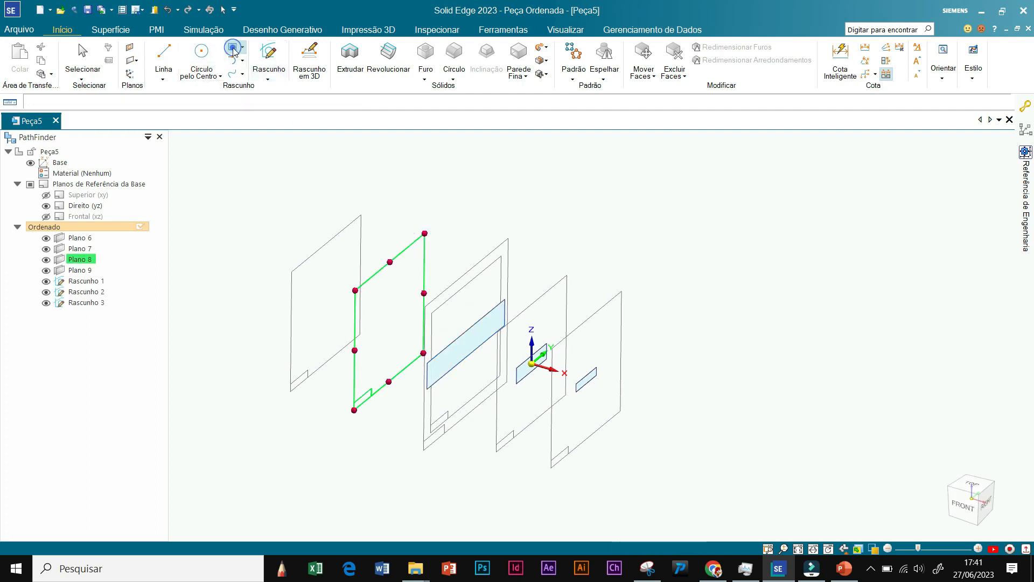
click(426, 255)
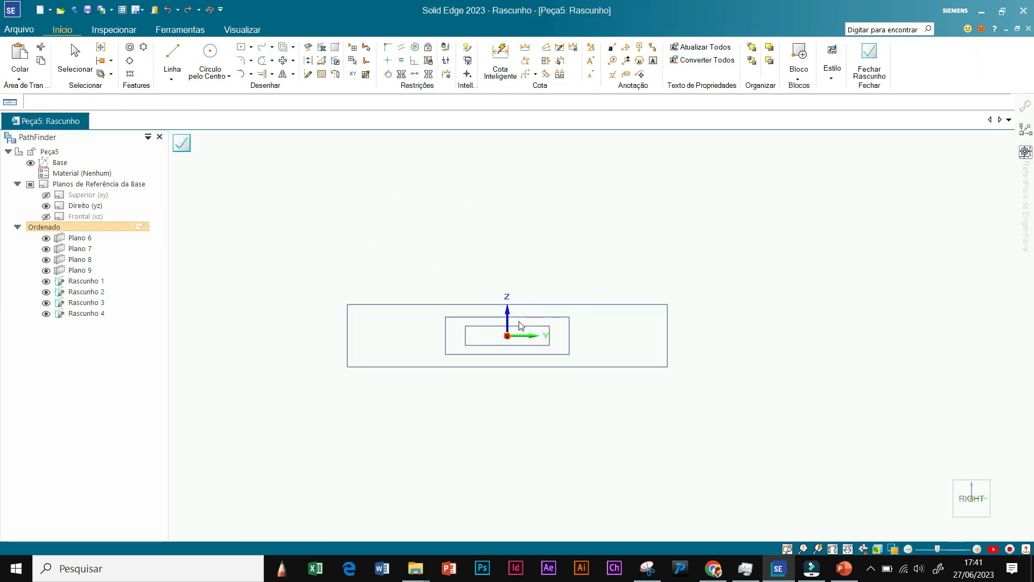
click(240, 48)
click(251, 48)
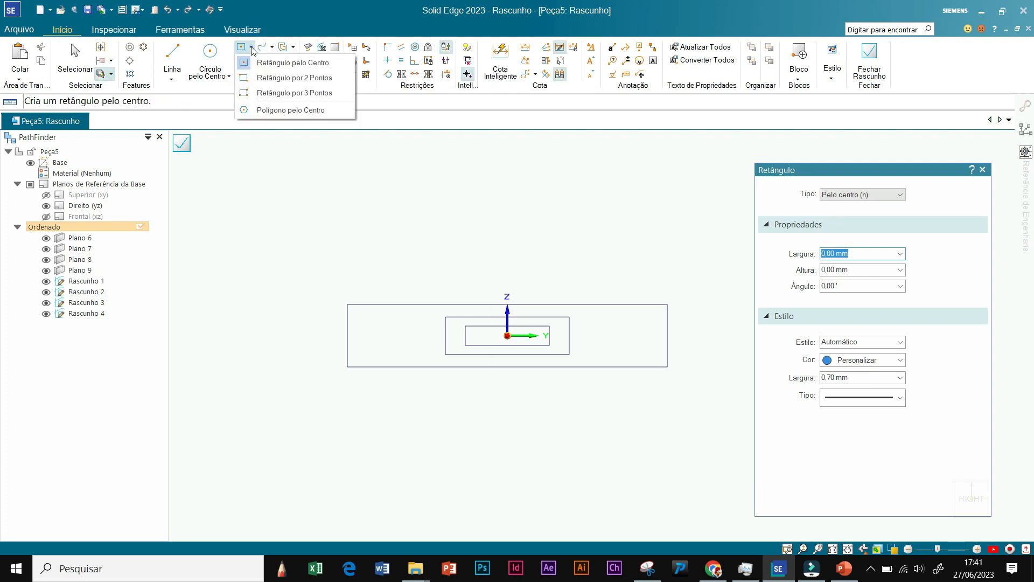
click(272, 64)
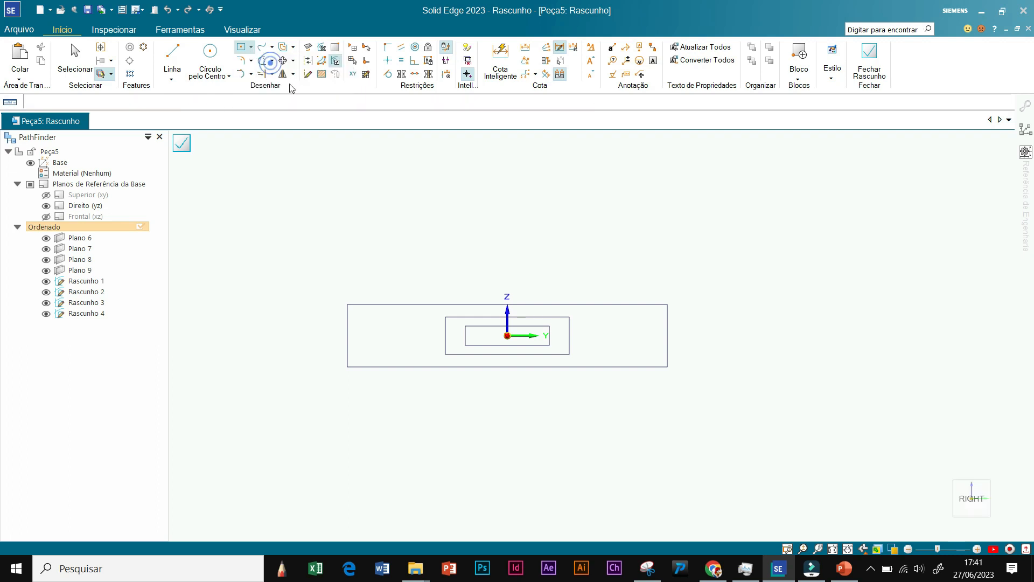
click(507, 336)
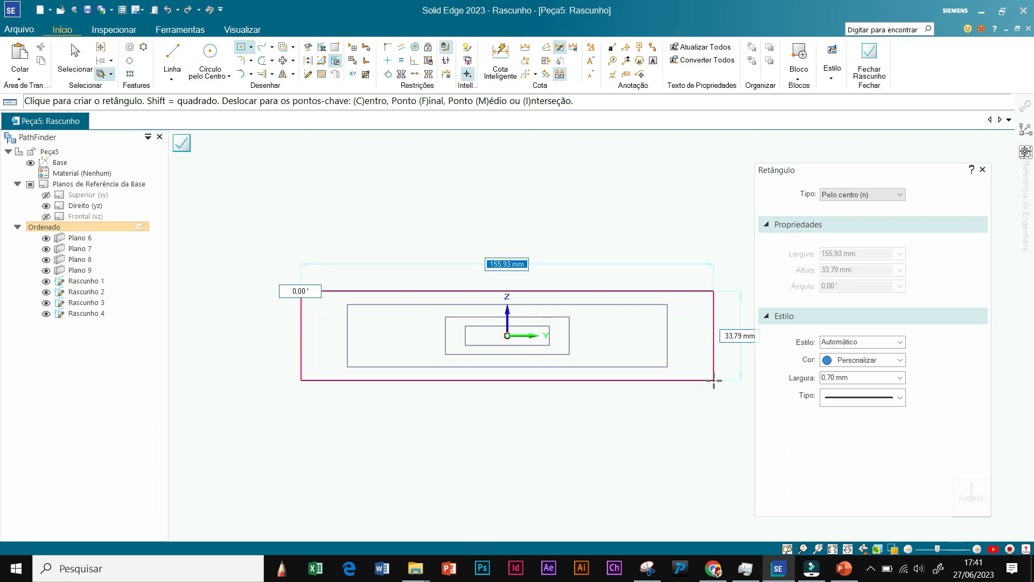
click(713, 380)
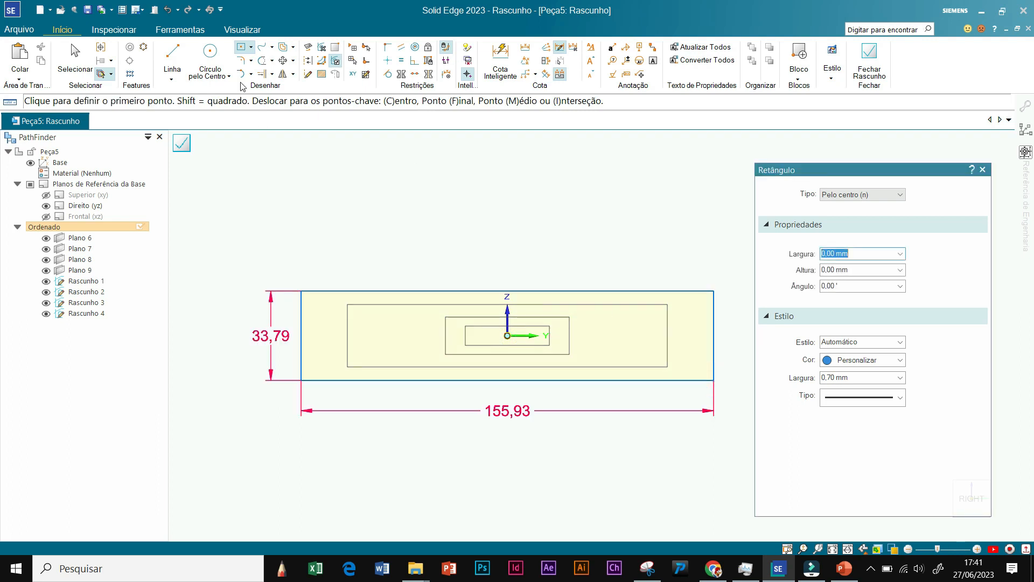
Step: Replace the upper edge of the rectangle with an upward three-point arc of about 344 mm radius and close the sketch
click(262, 60)
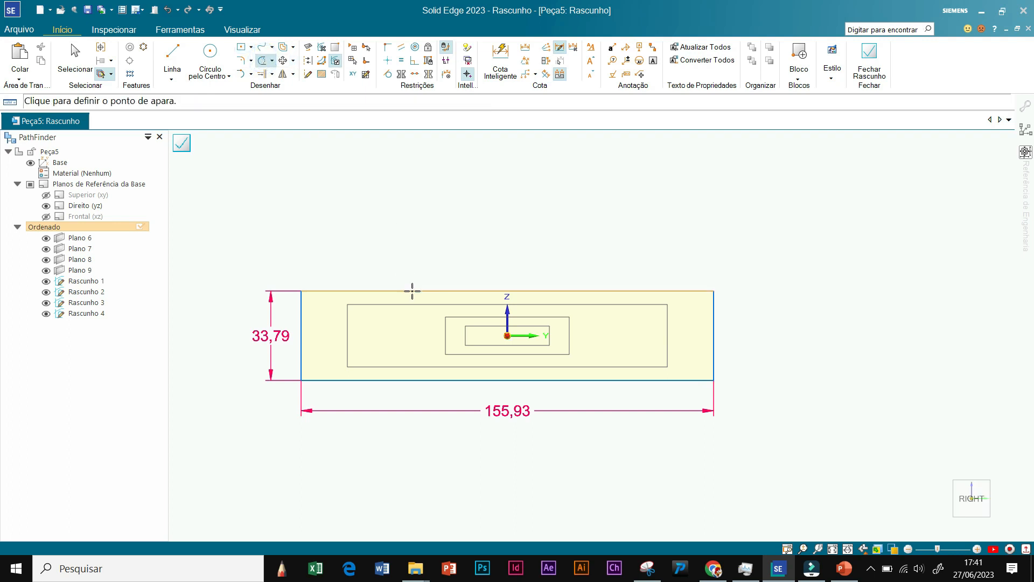
click(412, 291)
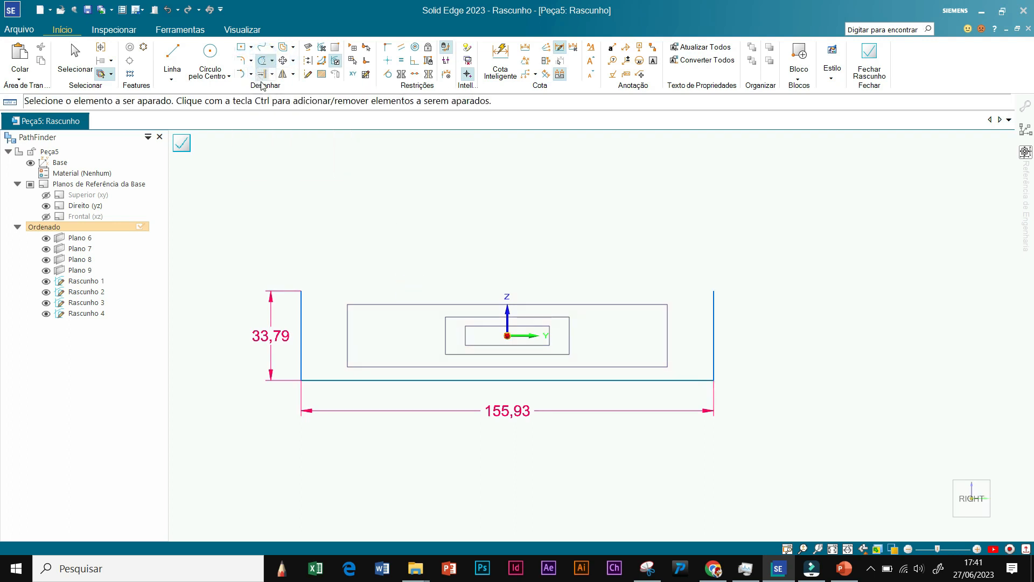
click(251, 78)
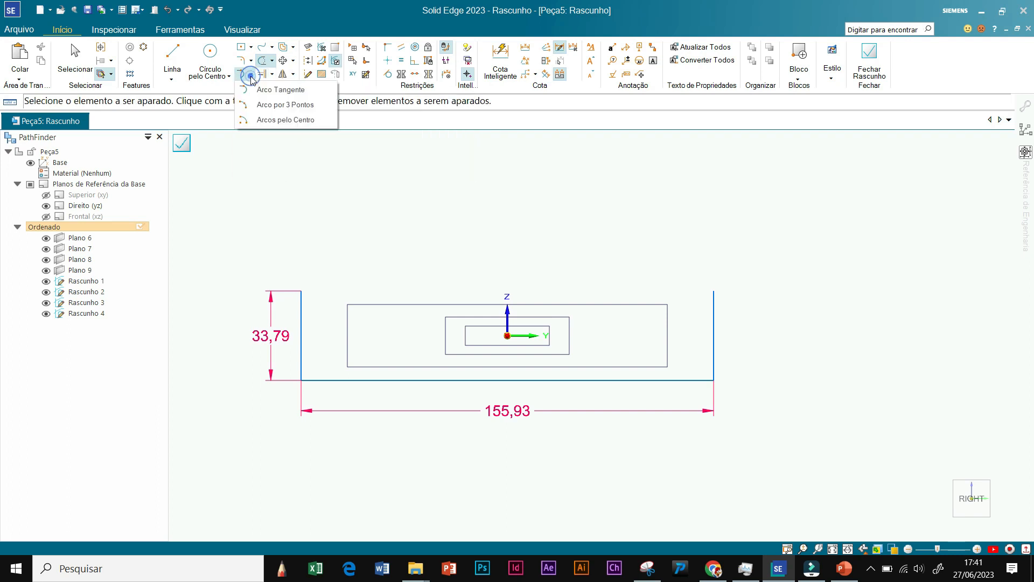
click(285, 104)
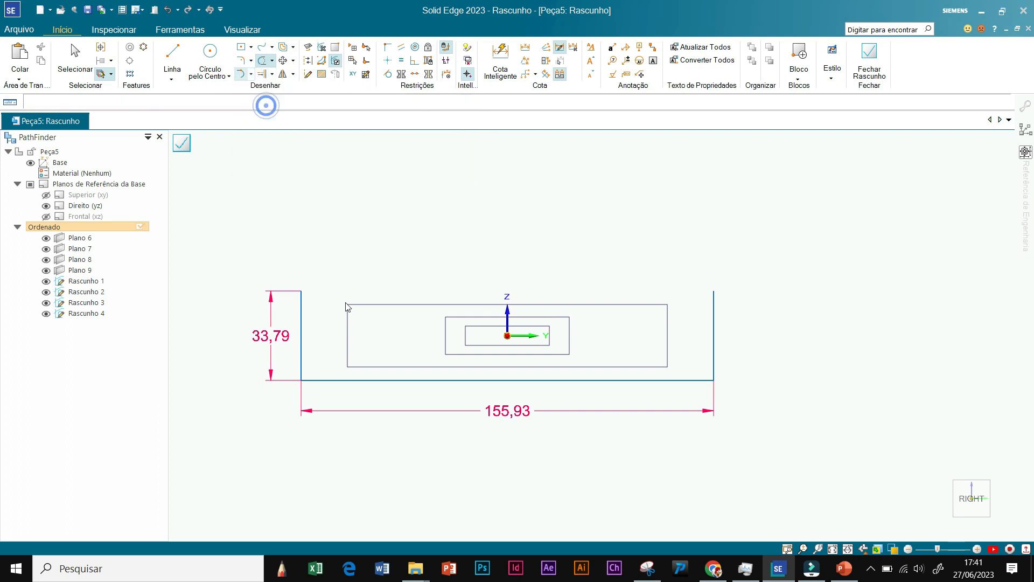
click(301, 291)
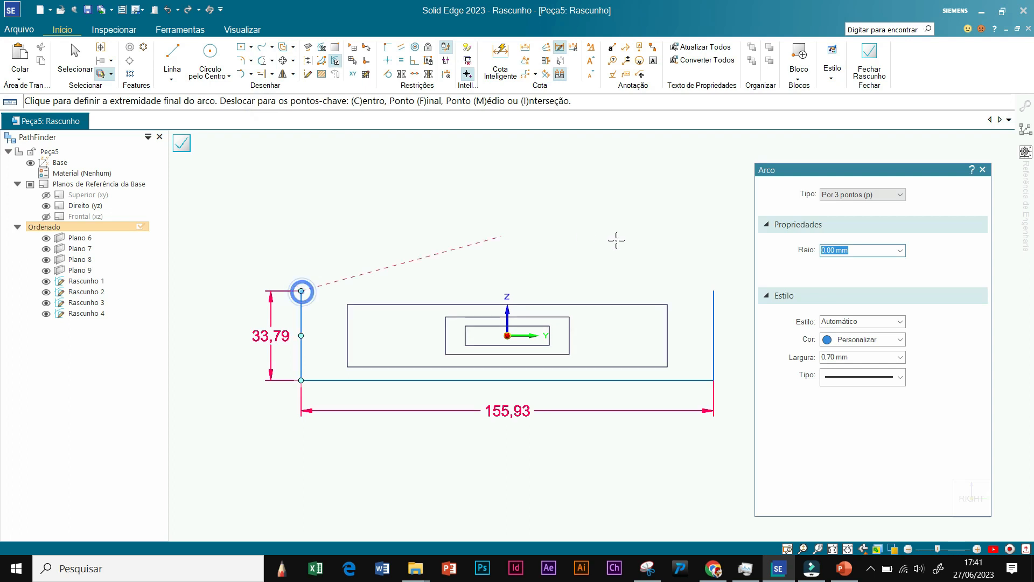
click(713, 291)
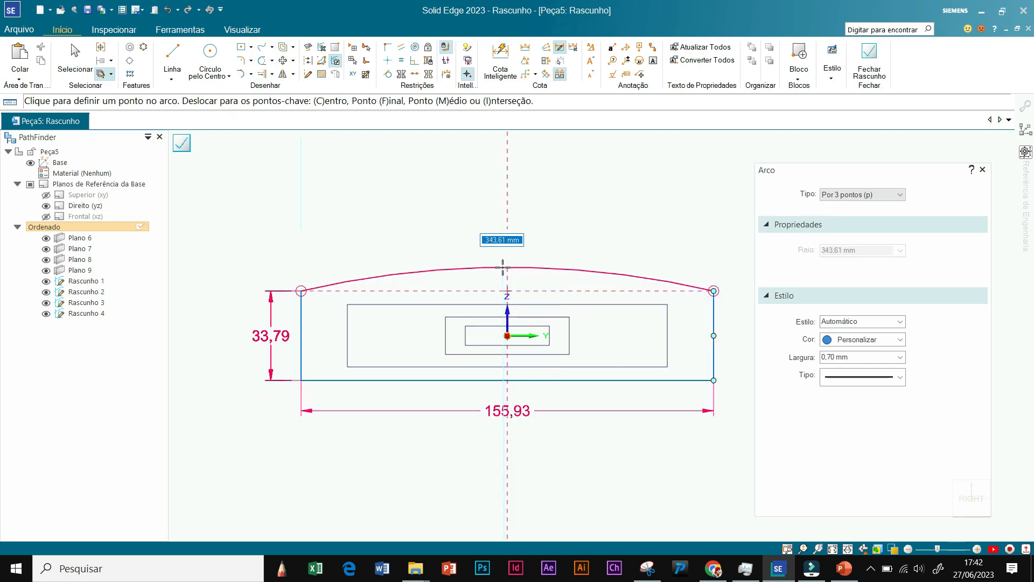
click(503, 268)
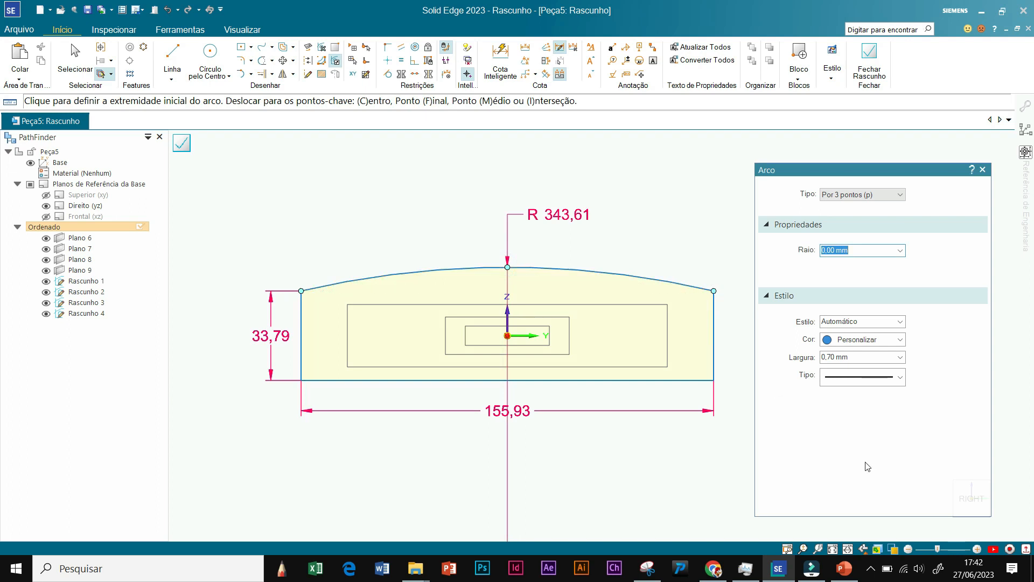
click(182, 143)
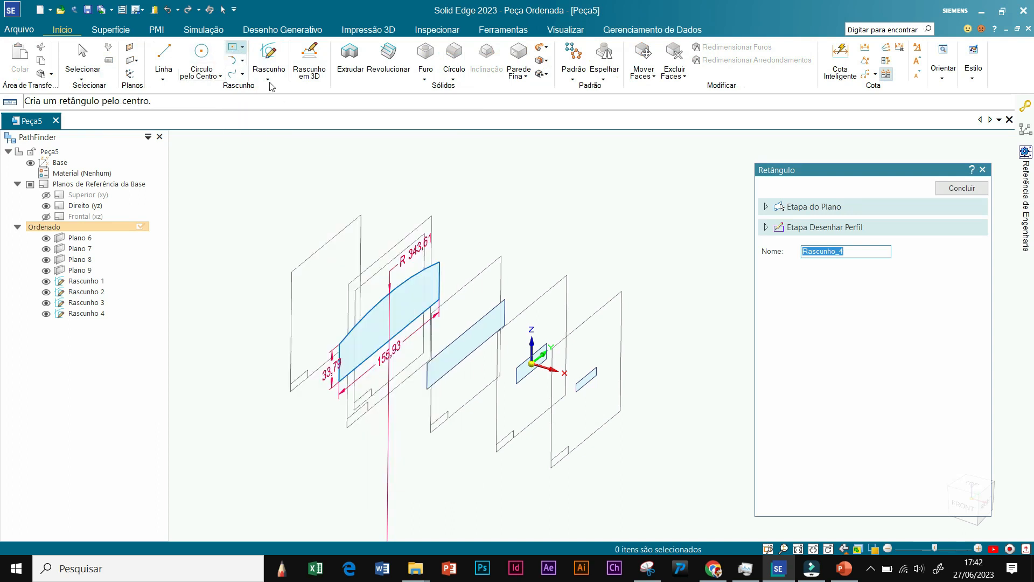
Step: Draw a rectangle centred on the origin, about 170 by 39 mm, in a new sketch on Plano 9
click(358, 222)
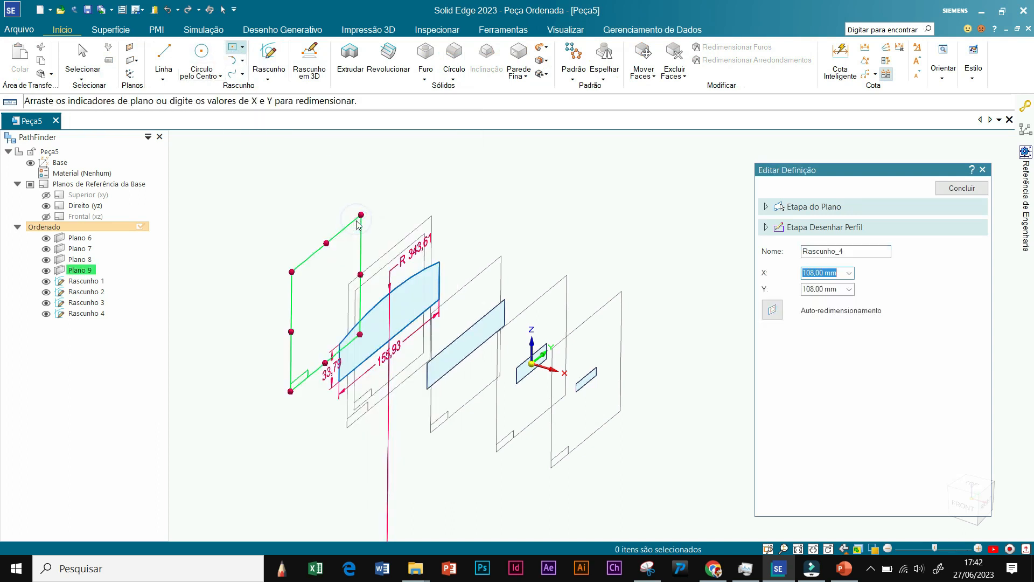
click(235, 50)
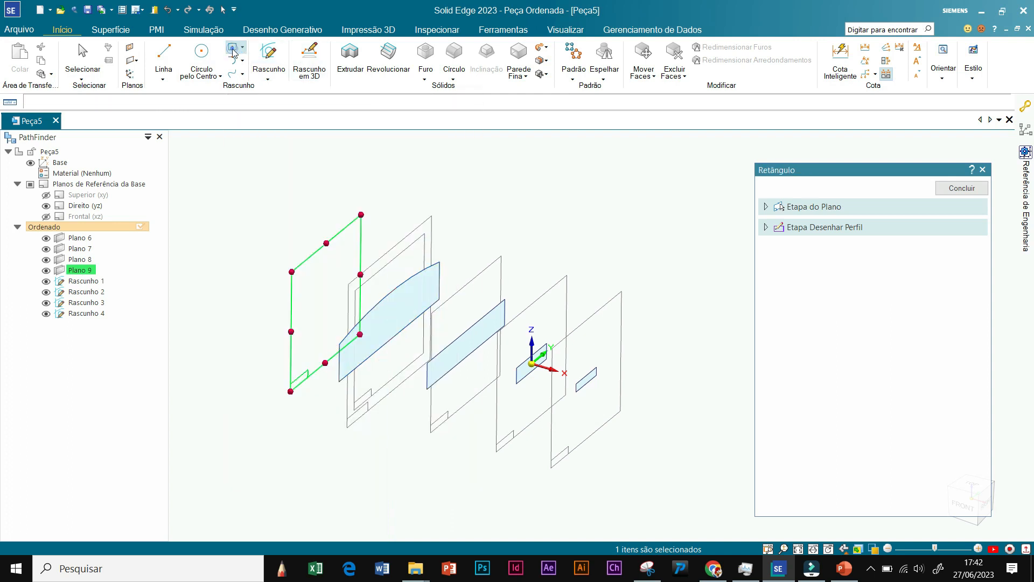
click(356, 219)
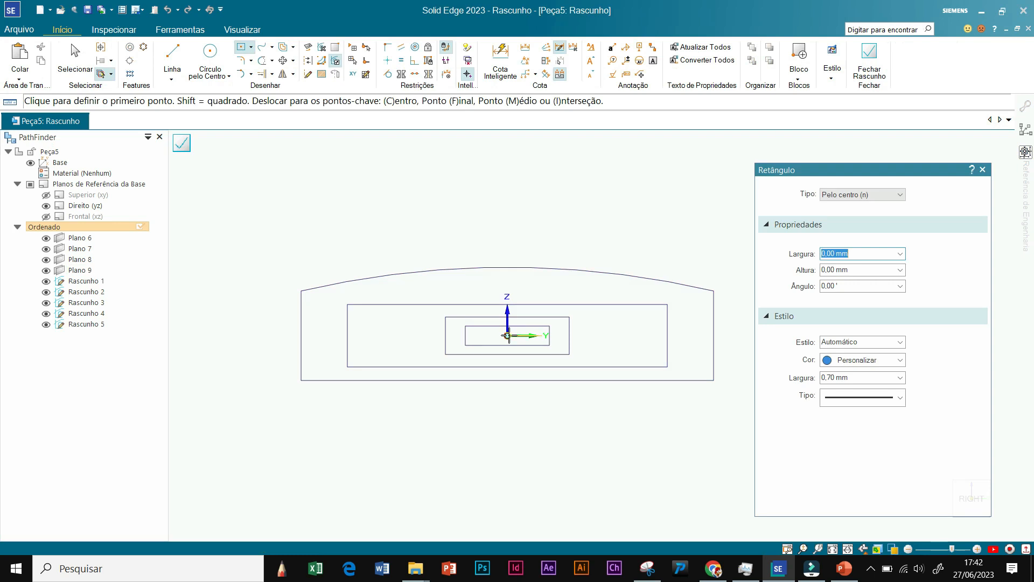
click(507, 336)
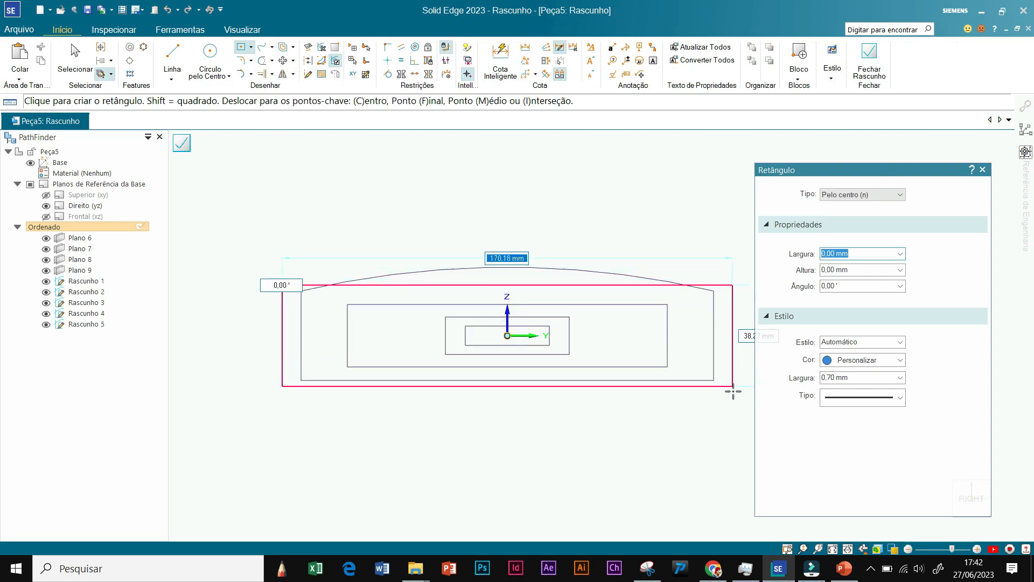
click(732, 387)
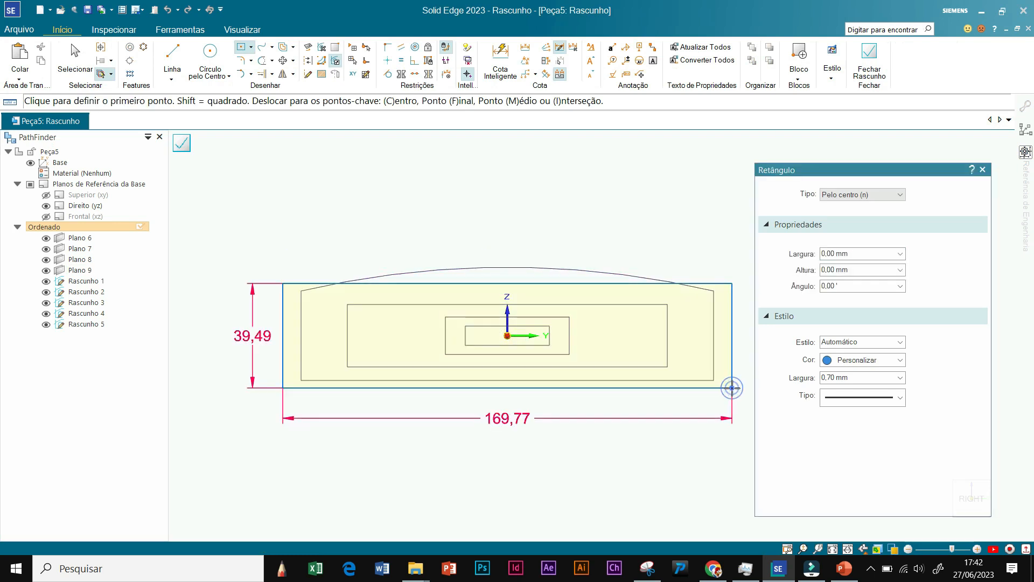
Step: Replace this rectangle's upper edge with an upward three-point arc of about 117 mm radius and finish the sketch
click(262, 61)
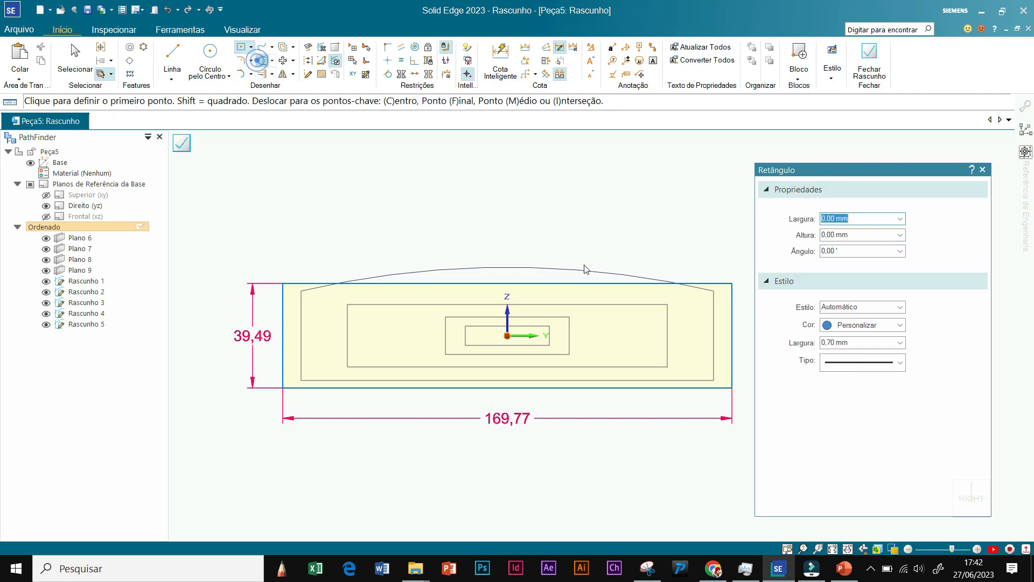
click(589, 285)
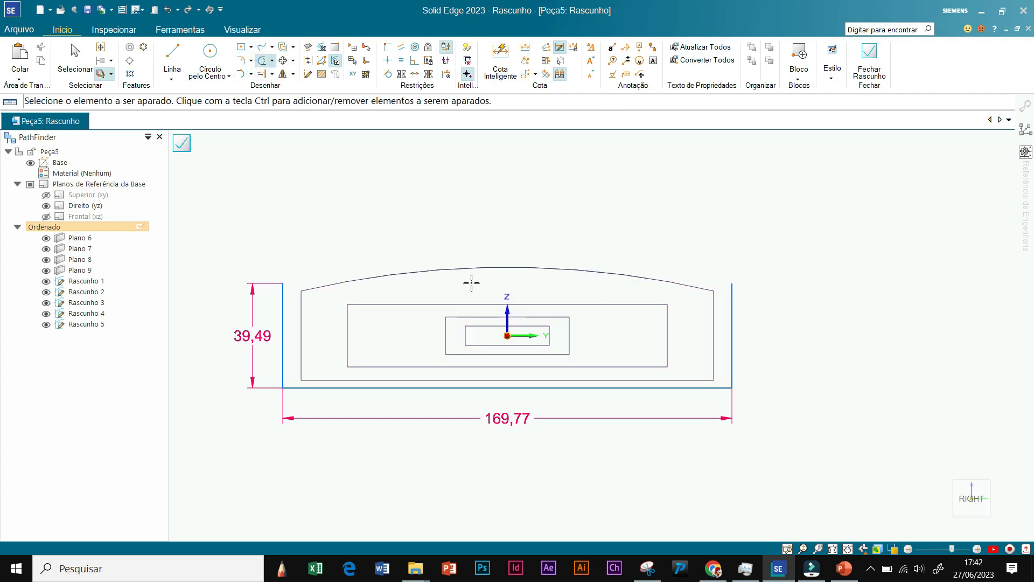
click(251, 75)
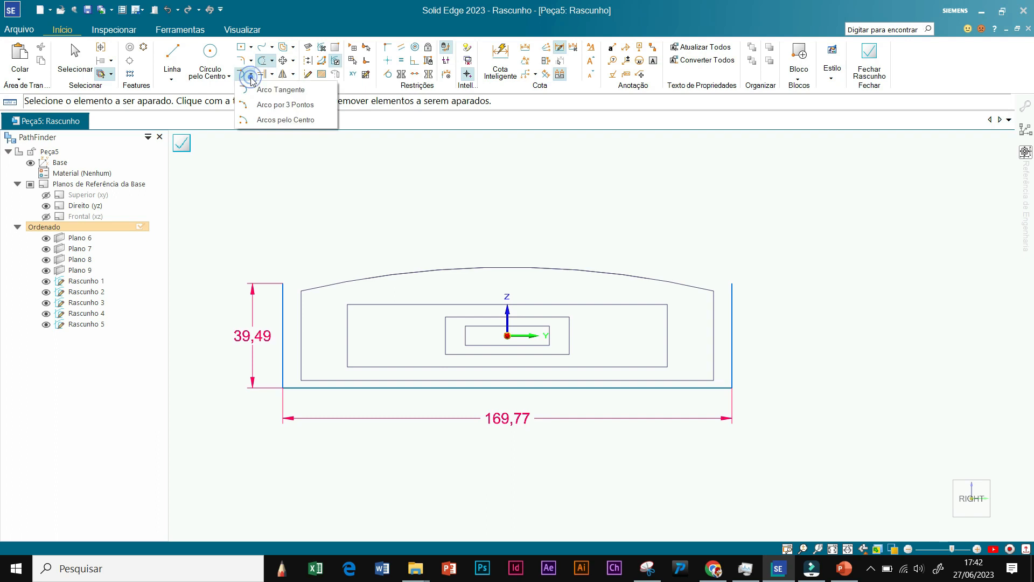
click(272, 106)
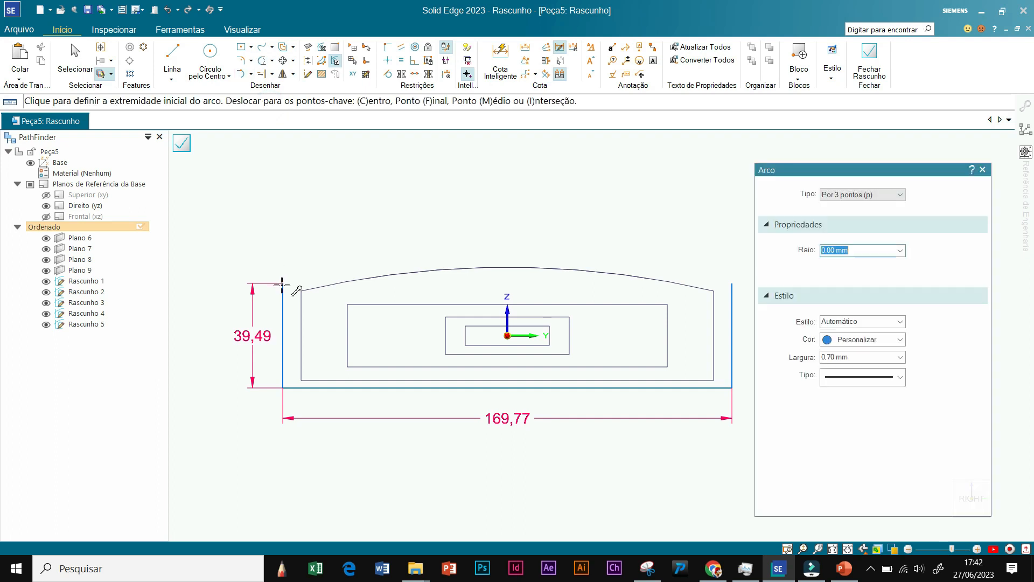
click(283, 283)
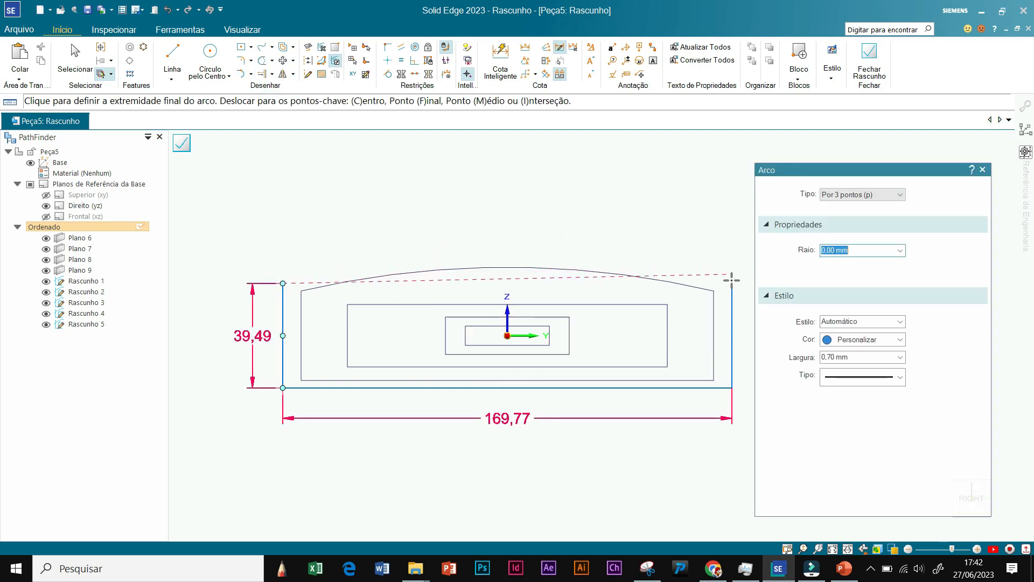
click(722, 282)
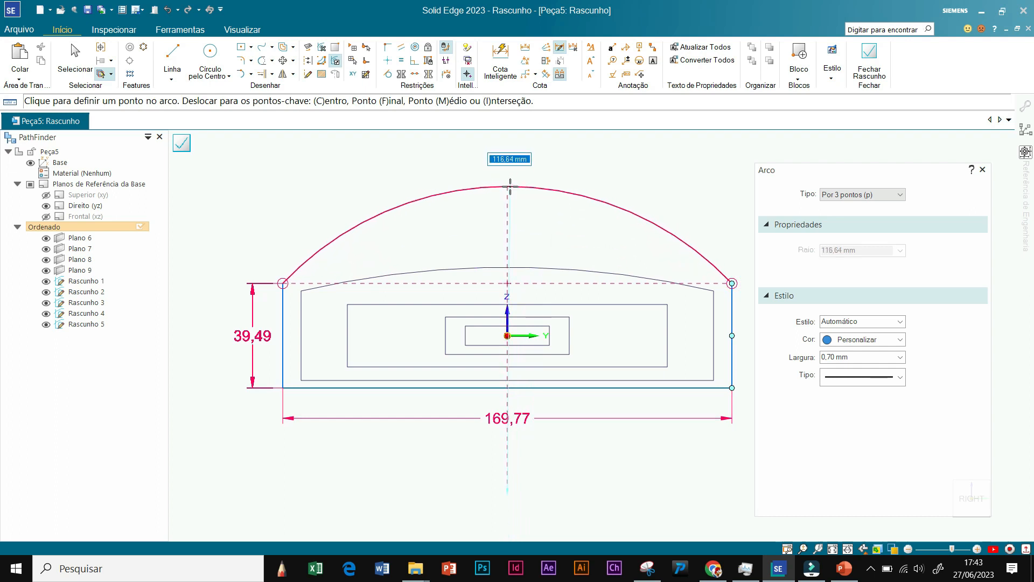
click(507, 187)
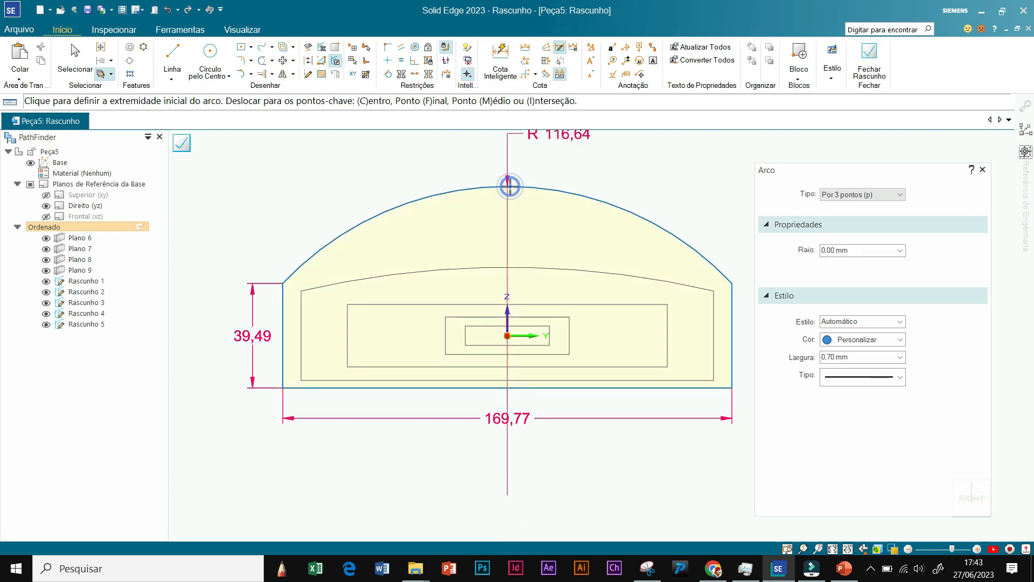
click(181, 143)
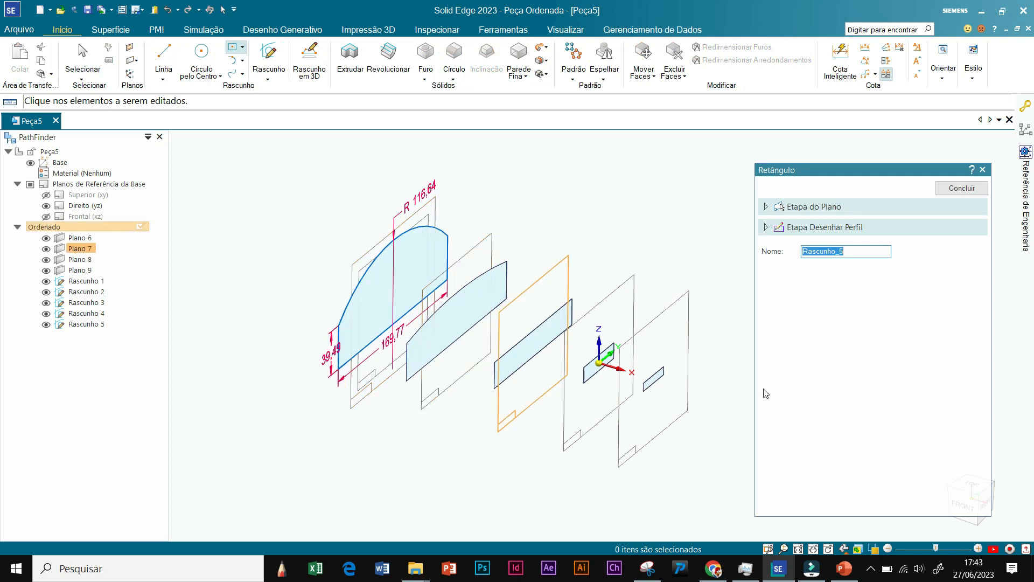
click(956, 190)
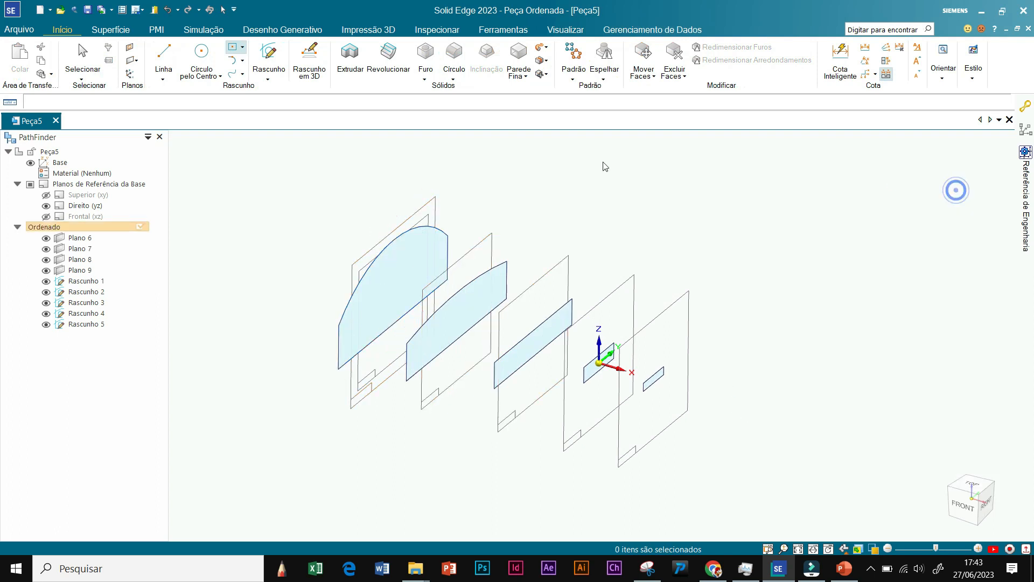
Step: Leave the Rectangle command and start a Transição loft protrusion with the cross-section selection set to Cadeia
click(547, 60)
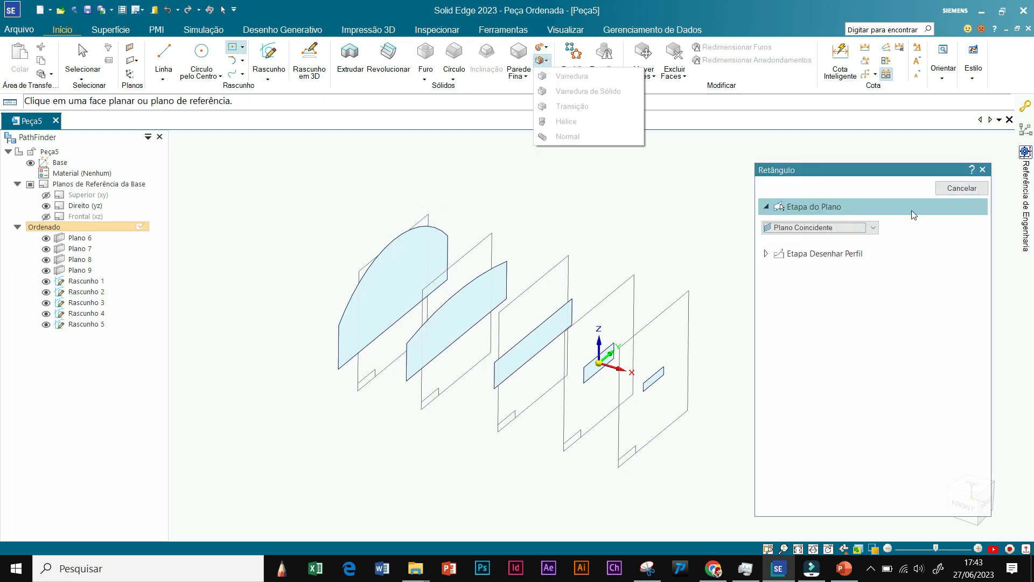
click(956, 188)
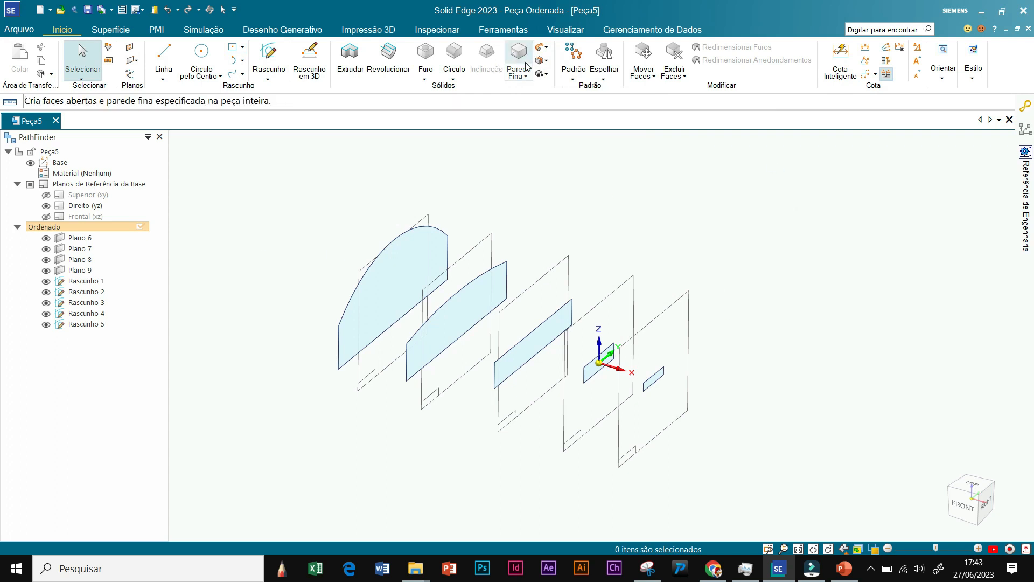
click(548, 48)
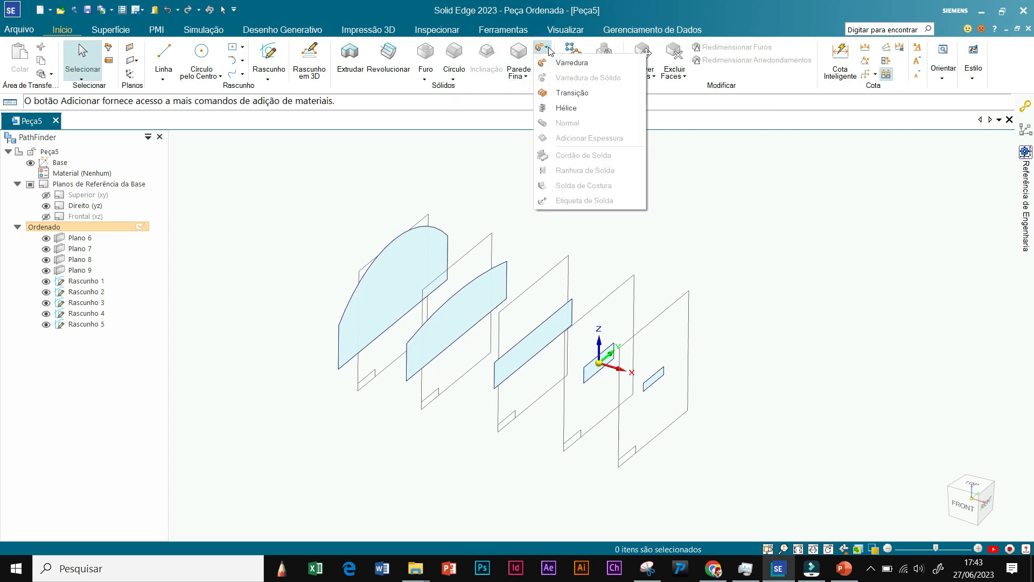
click(549, 50)
click(547, 49)
click(547, 48)
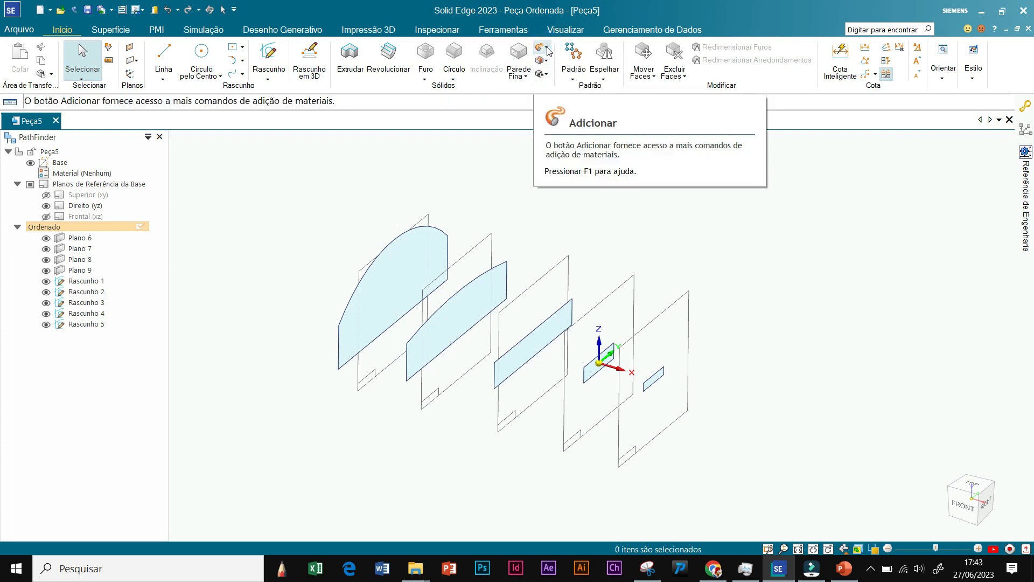
click(548, 49)
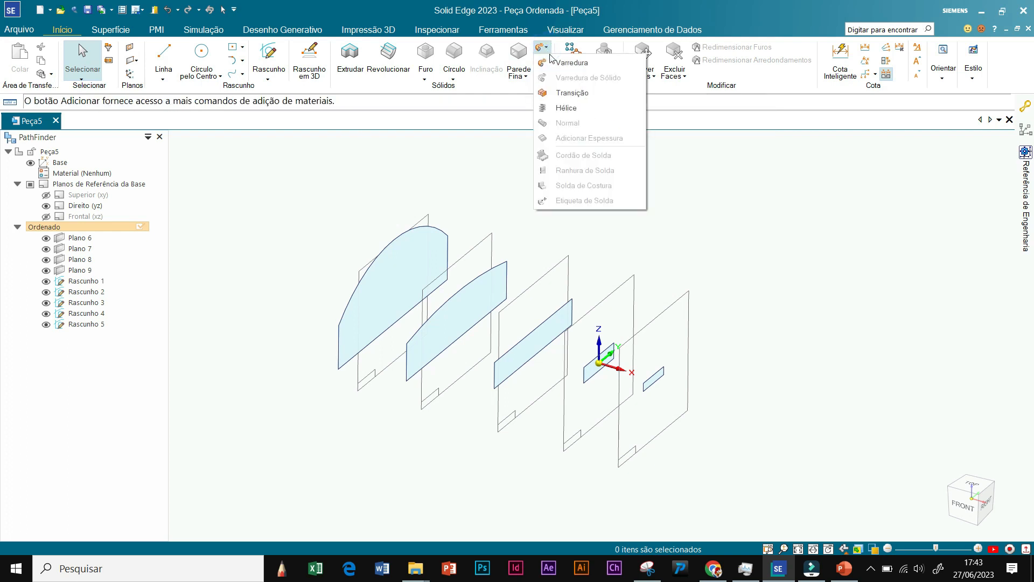
click(568, 95)
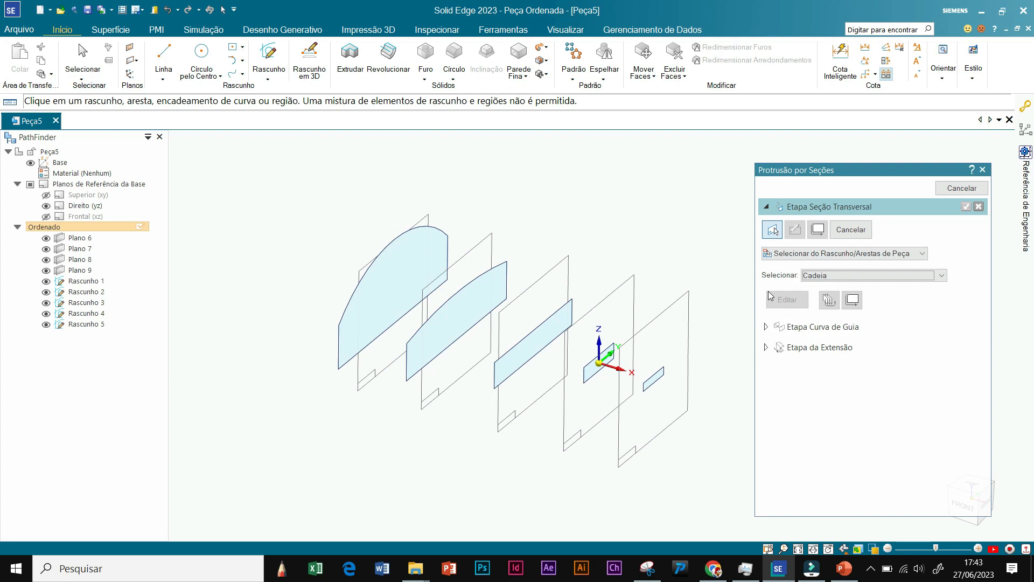
click(942, 275)
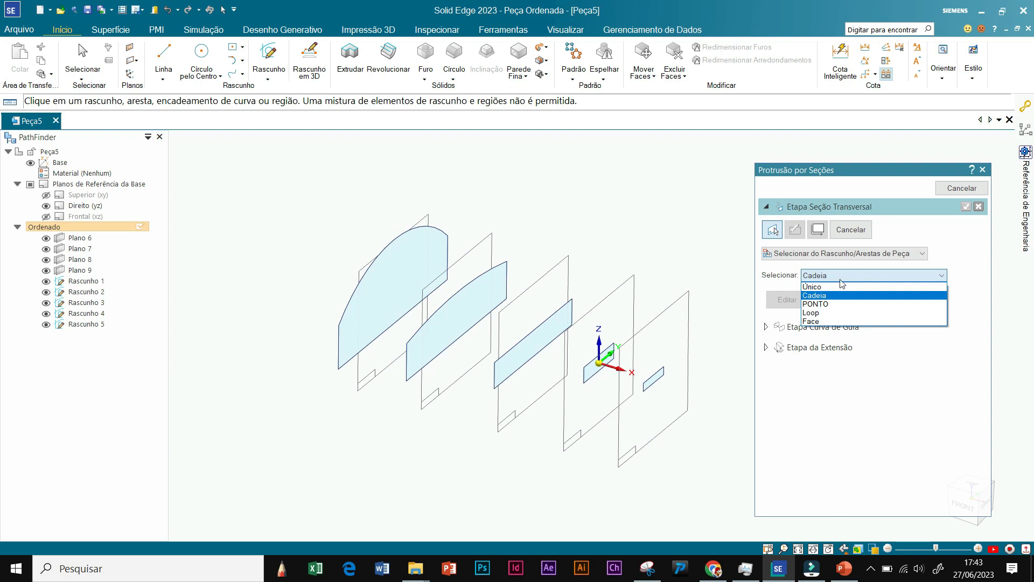
click(821, 286)
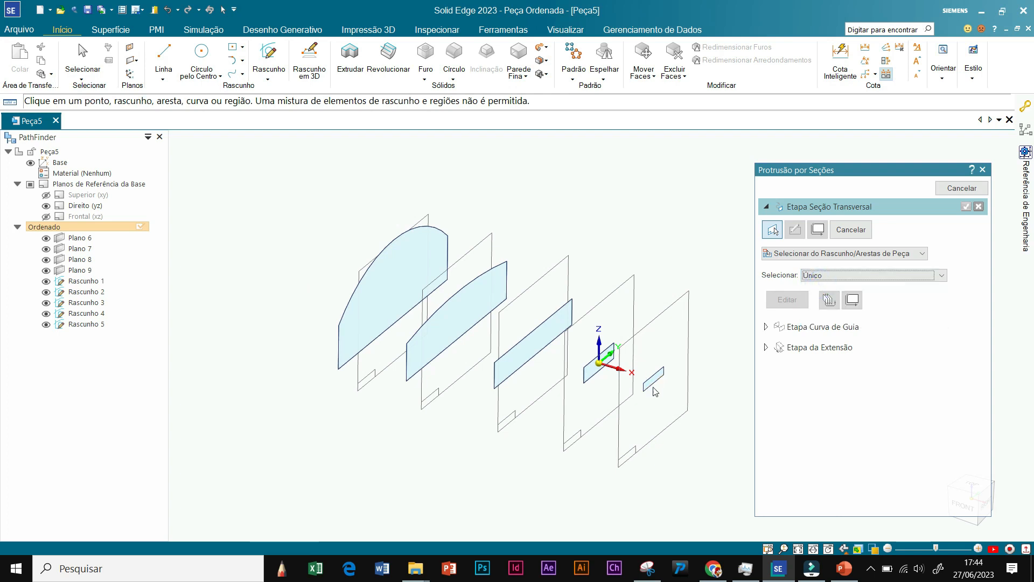
click(856, 273)
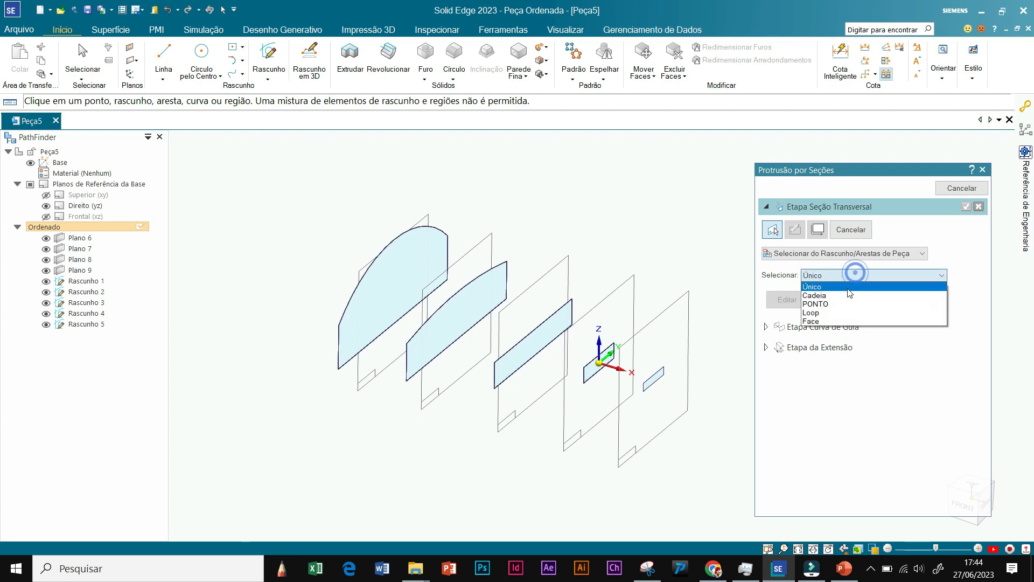
click(851, 295)
Step: Select the five sketch profiles in order from smallest to largest as loft cross-sections, picking each at its matching lower-right corner
scroll(663, 372, up, 2)
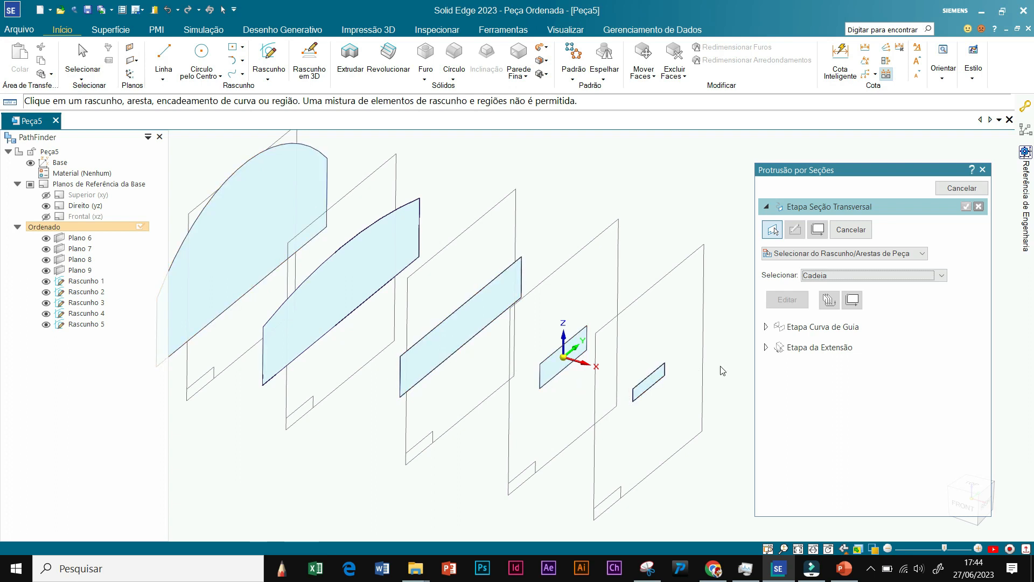
click(665, 377)
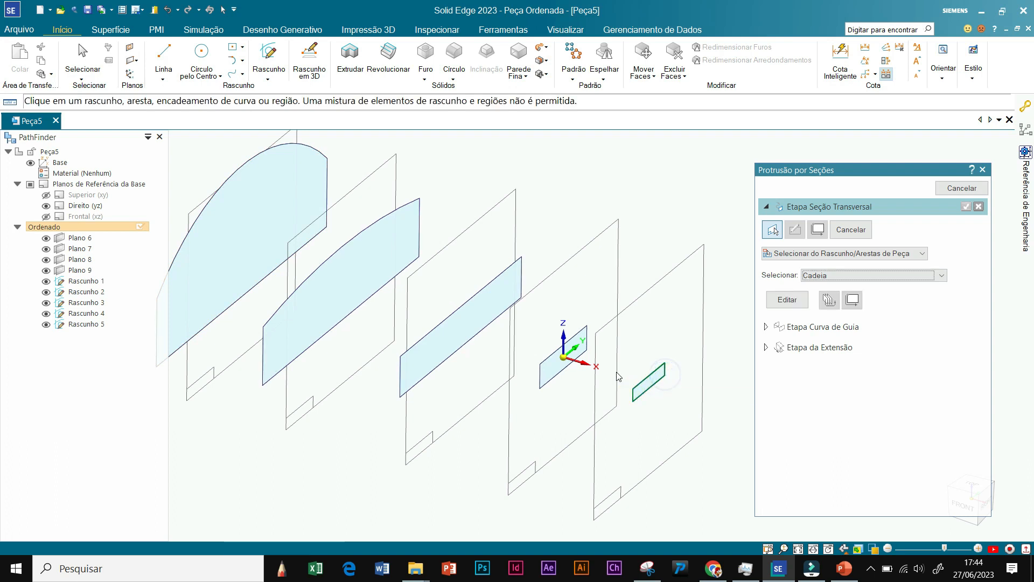
click(588, 353)
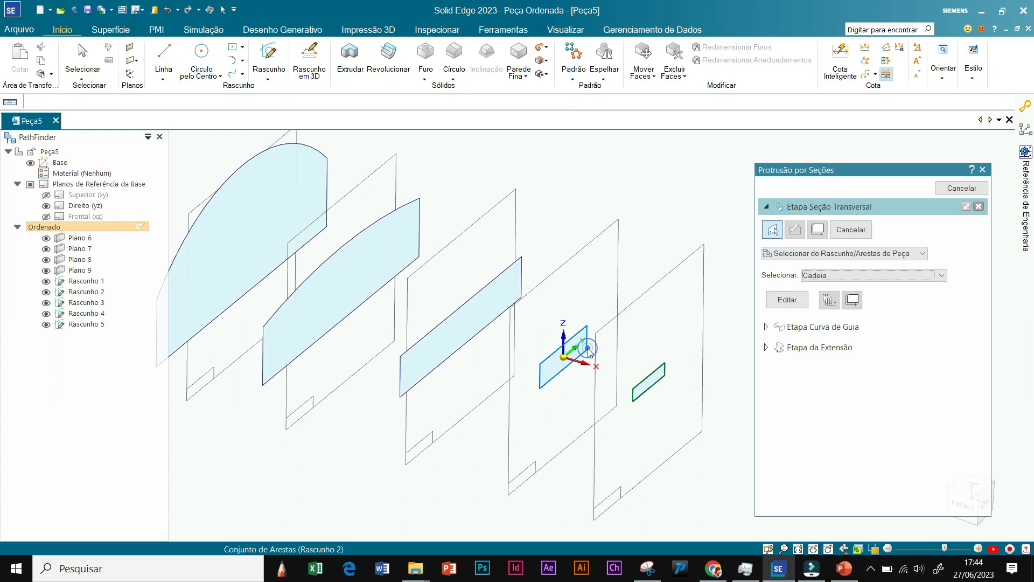
click(523, 300)
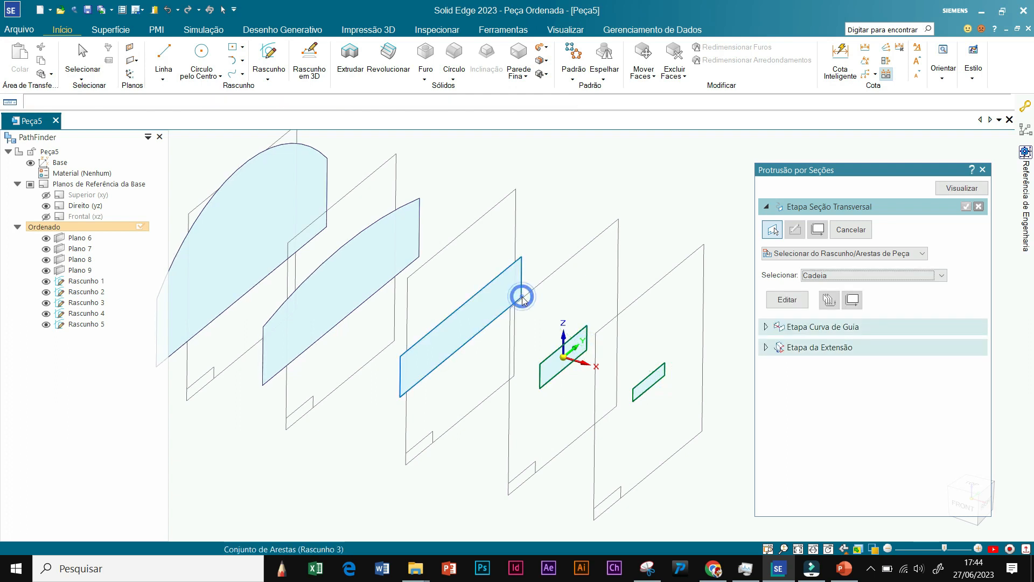
click(419, 260)
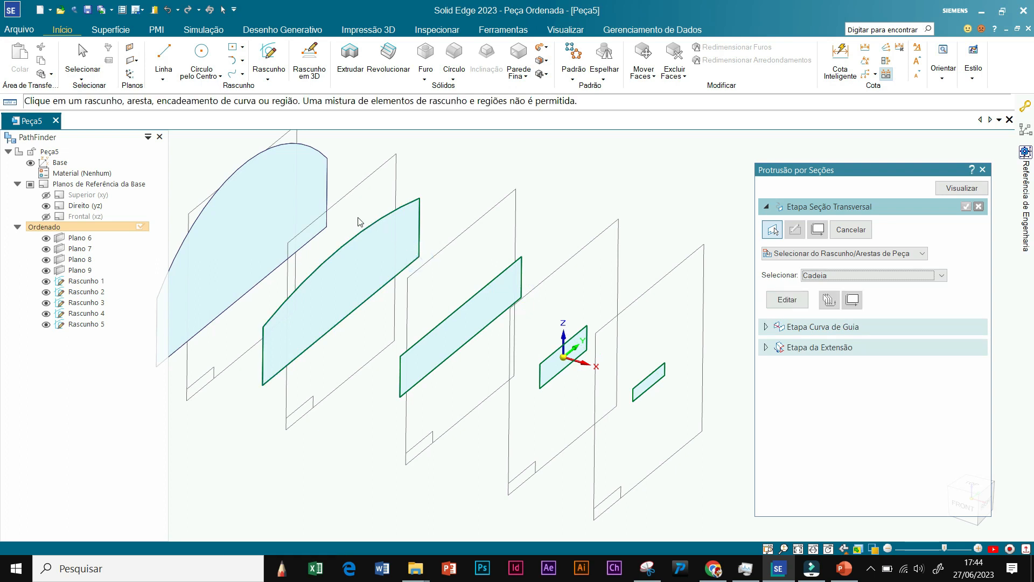
click(325, 225)
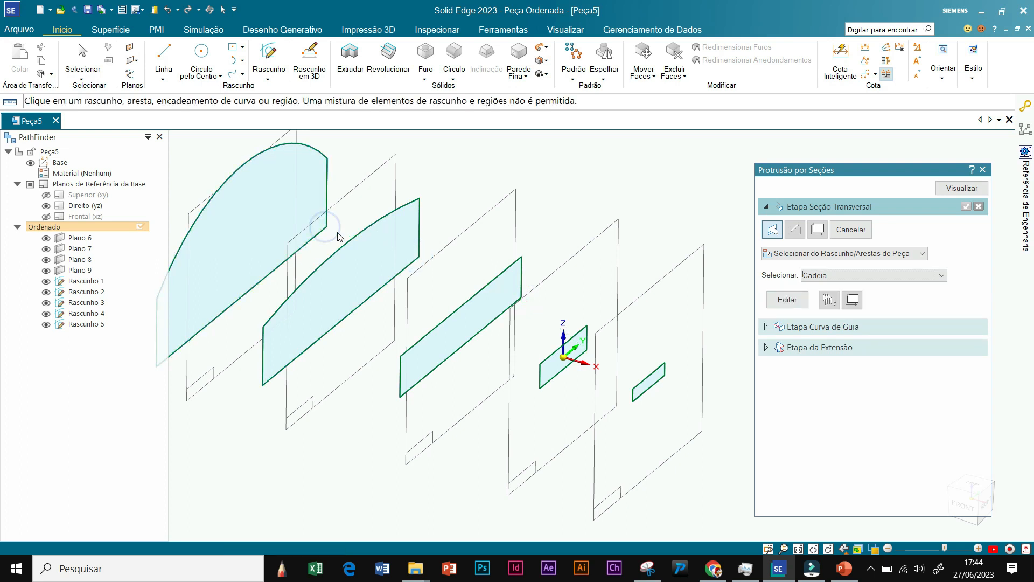
scroll(701, 294, down, 2)
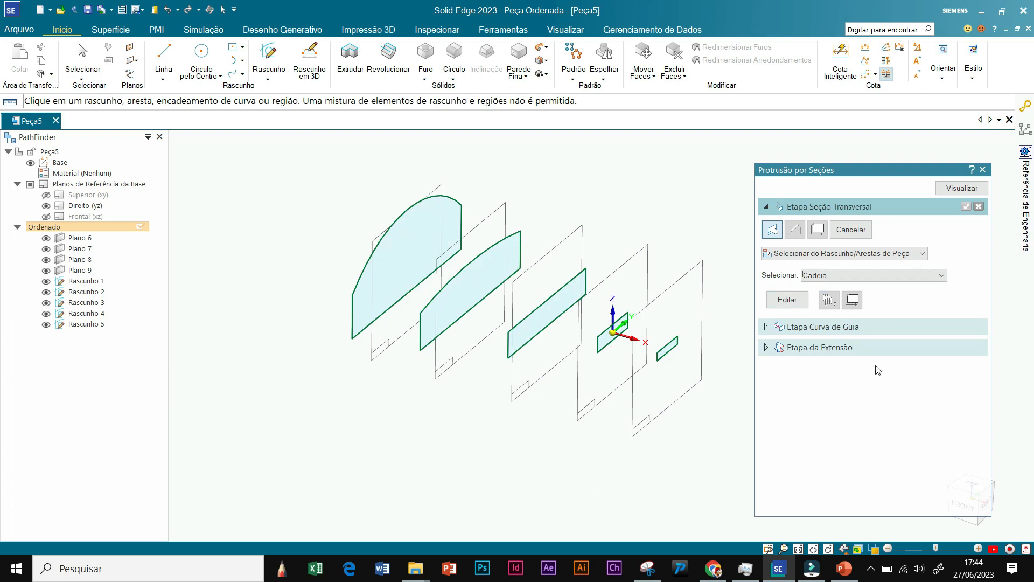
Step: Go through the guide-curve and extension stages, keep the finite extension, and generate the loft preview without guide curves
click(766, 327)
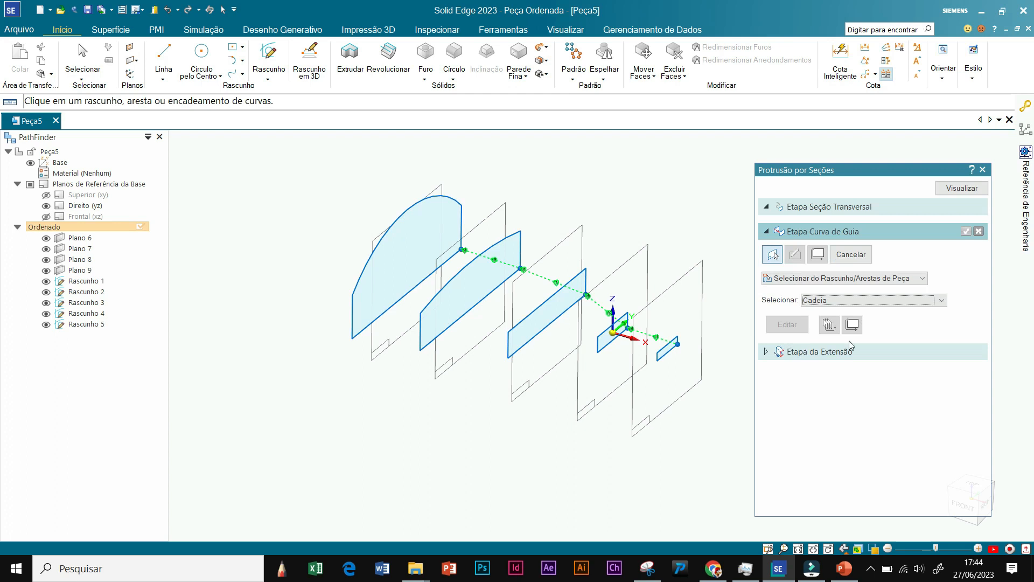
click(765, 355)
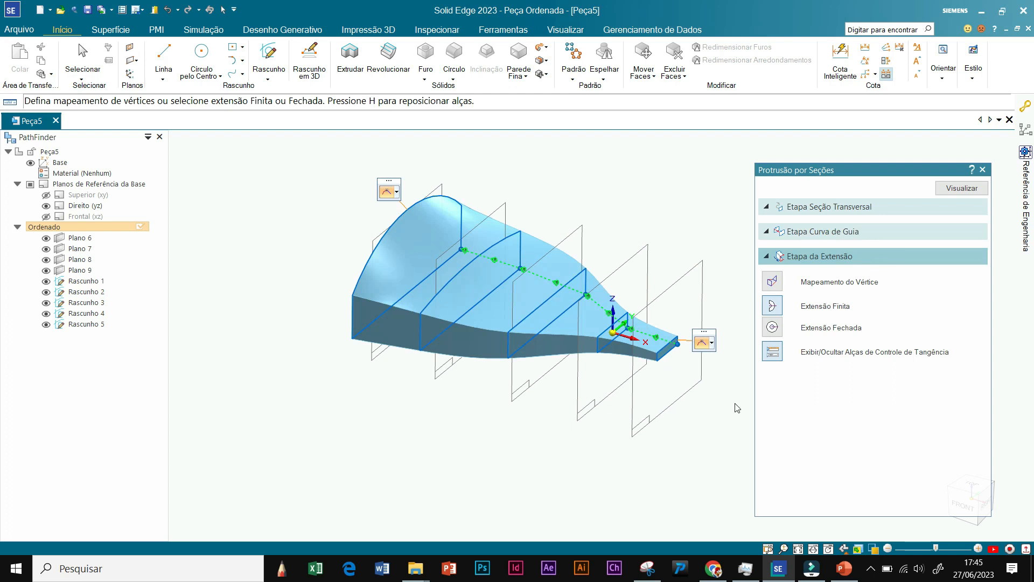
middle_drag(725, 403, 687, 397)
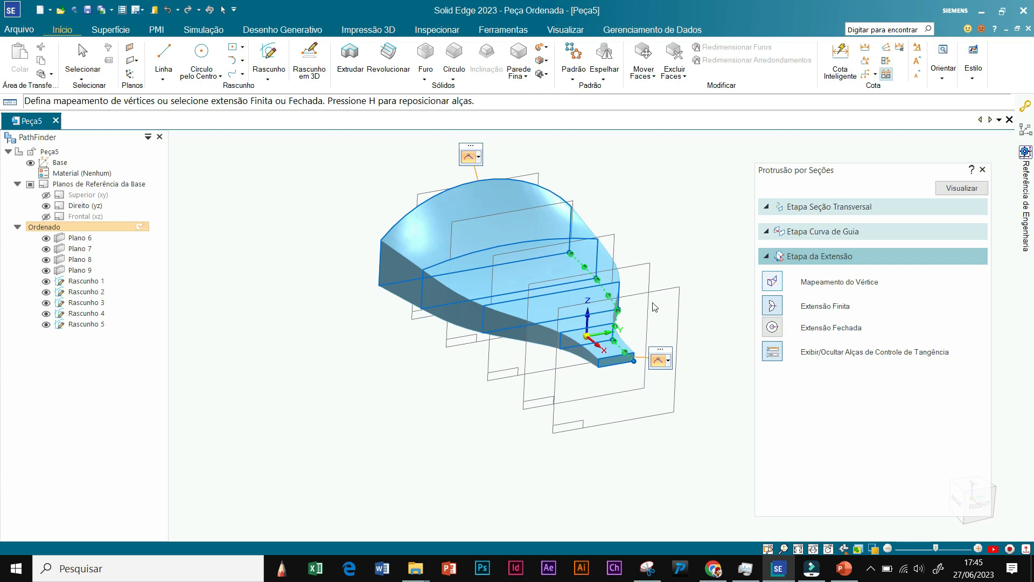
middle_drag(654, 356, 716, 334)
click(962, 189)
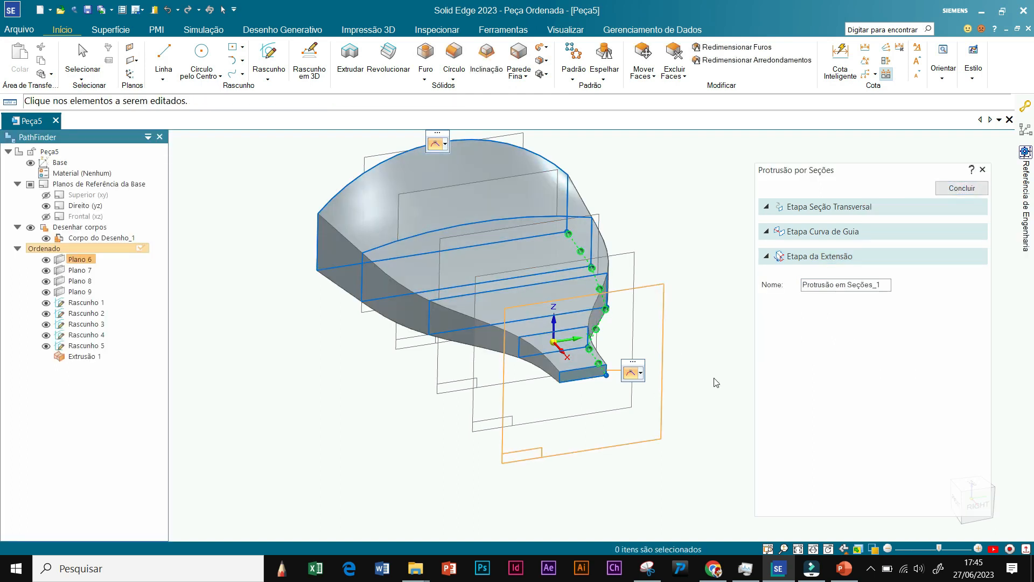
Step: Inspect the smooth lofted solid from several angles and finish the protrusion
scroll(715, 379, up, 1)
scroll(702, 359, down, 1)
middle_drag(706, 352, 752, 358)
scroll(722, 254, up, 1)
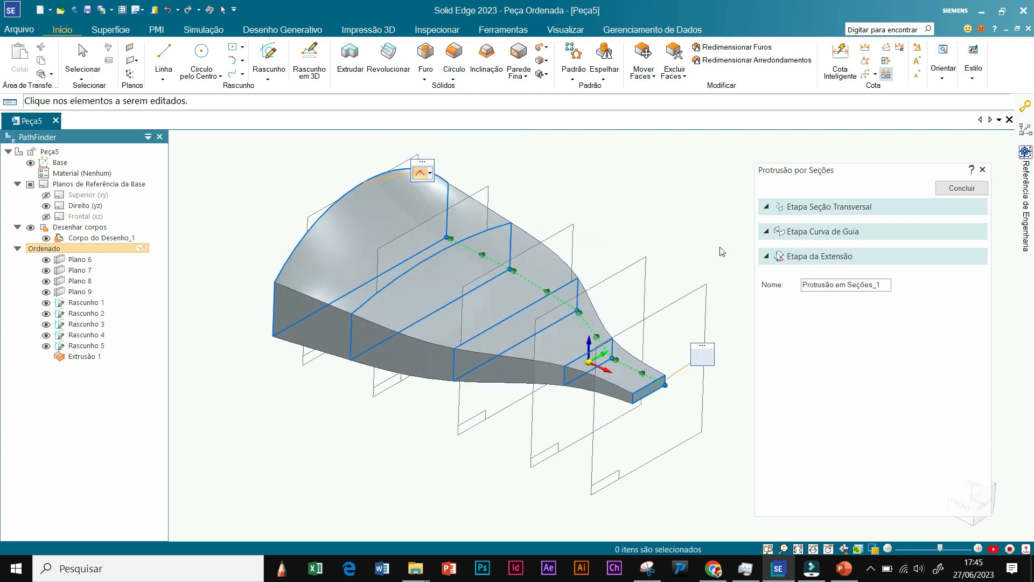
scroll(711, 257, down, 1)
mouse_move(629, 464)
middle_down()
mouse_move(655, 446)
mouse_move(641, 452)
middle_up()
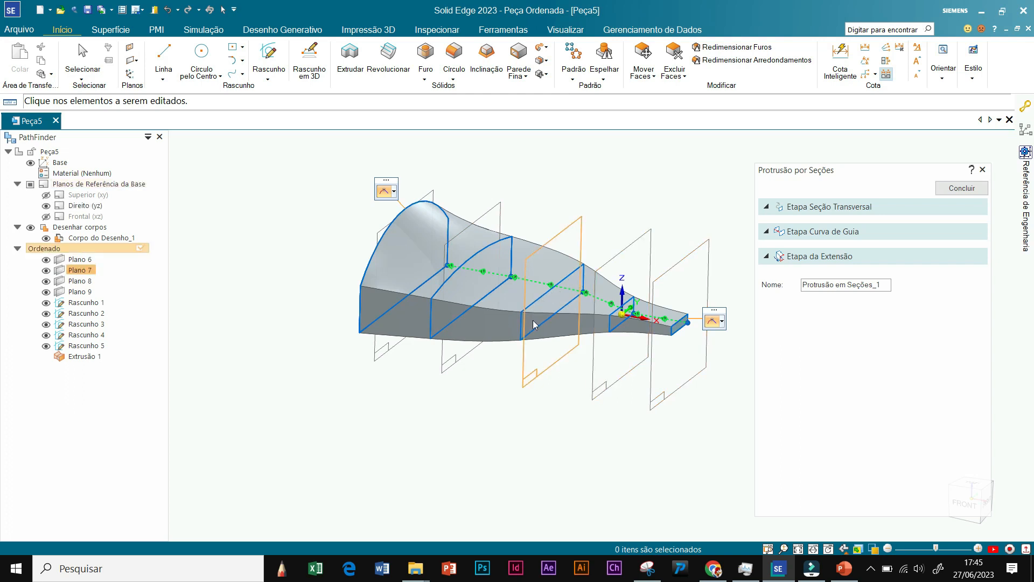
middle_drag(527, 319, 638, 405)
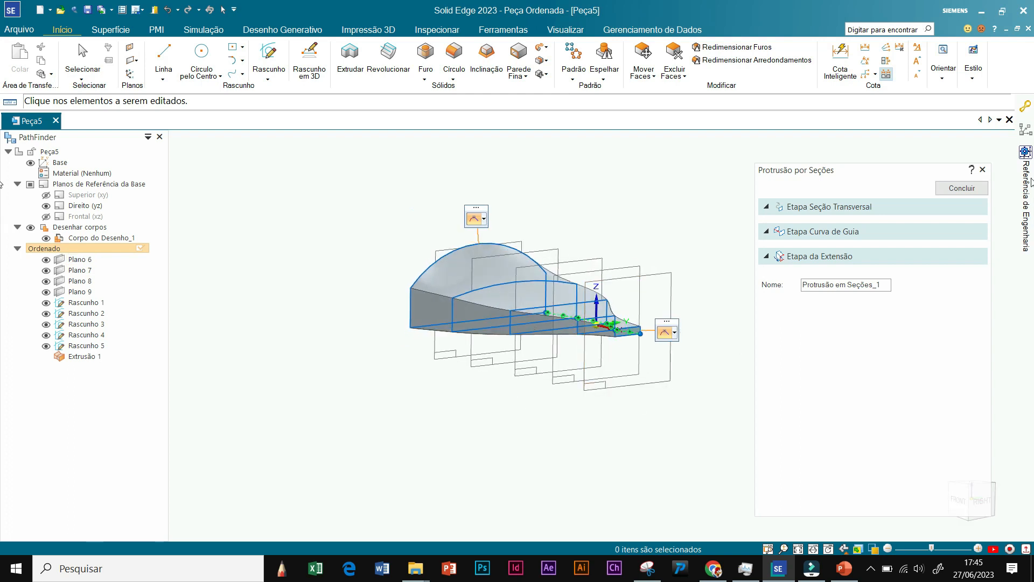
click(962, 188)
Step: Undo the lofted protrusion
scroll(676, 238, down, 1)
scroll(696, 208, up, 2)
middle_drag(696, 208, 670, 258)
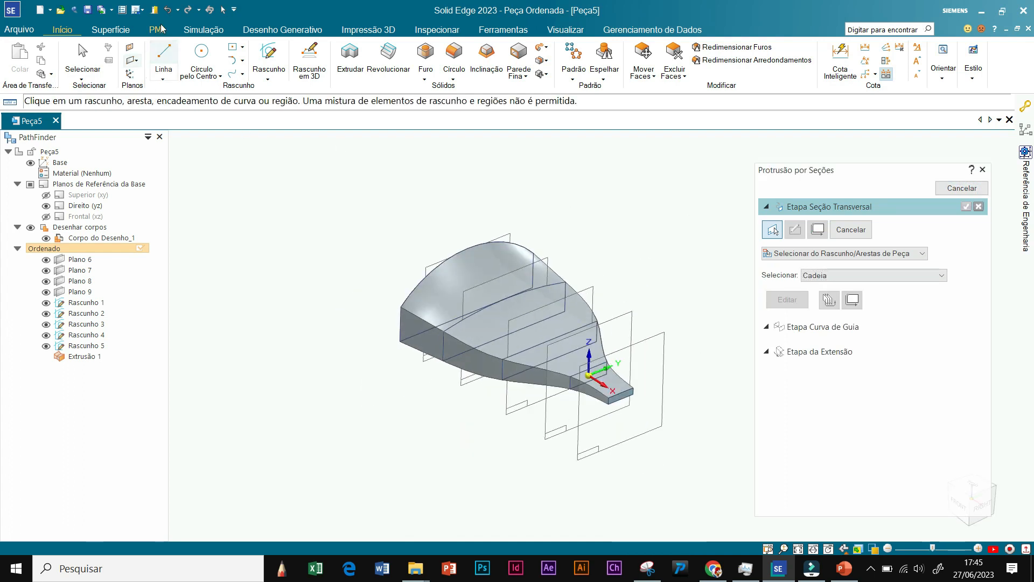
click(618, 314)
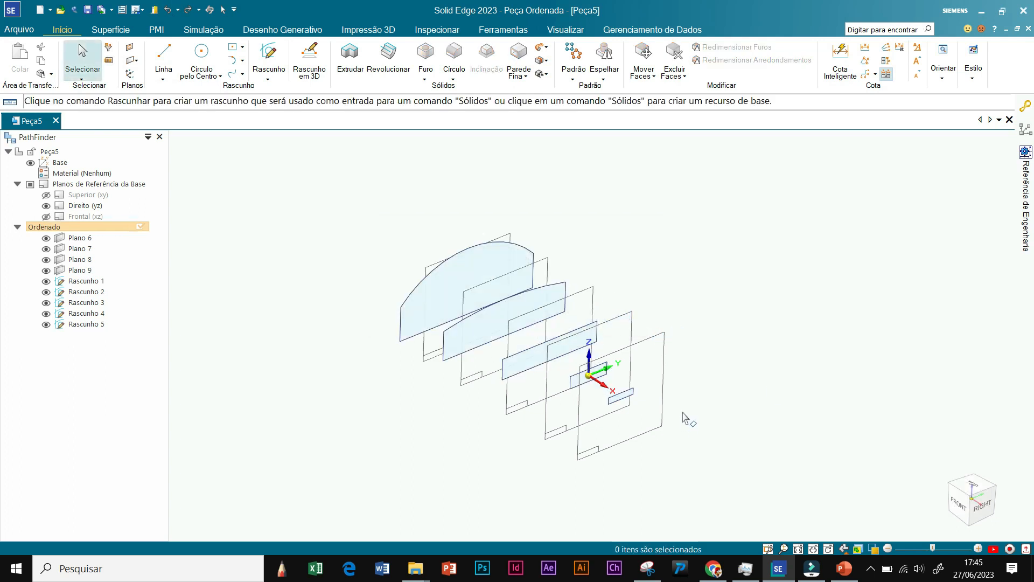
Step: Start a new Transição loft, picking Rascunho 1 at its lower-right corner and Rascunho 2 at its opposite lower-left corner
click(546, 49)
click(570, 93)
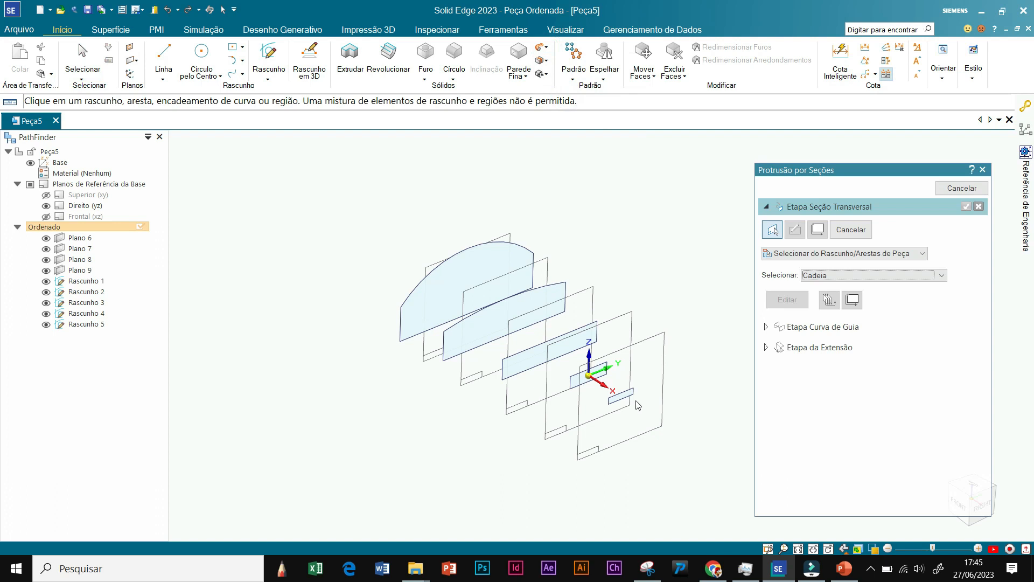
scroll(637, 405, up, 2)
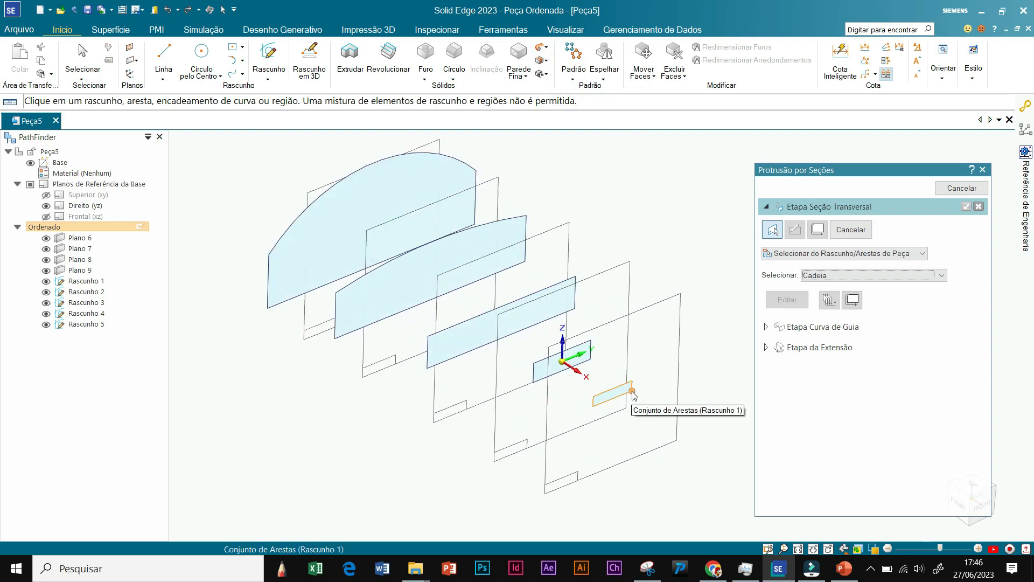
click(630, 394)
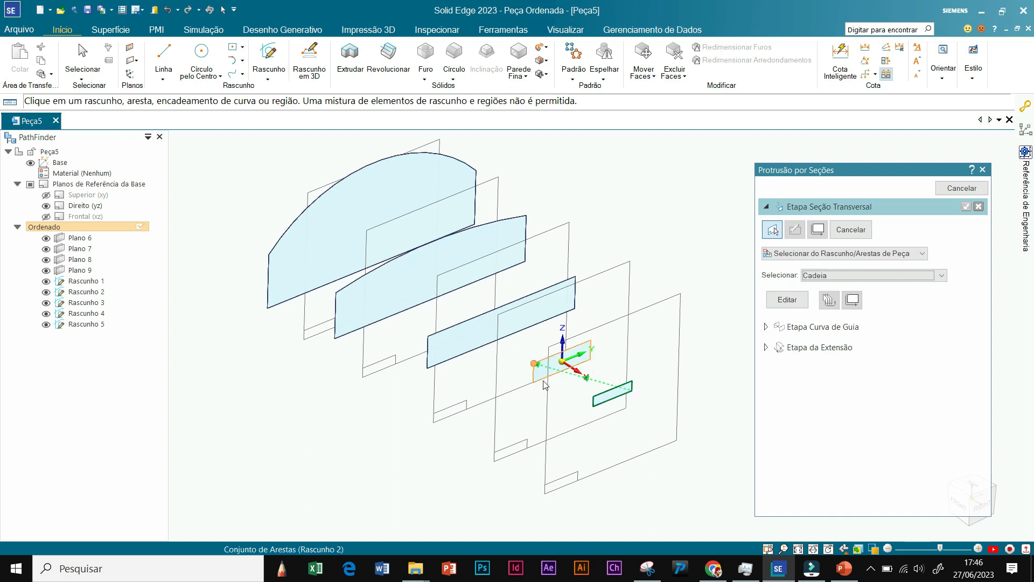
scroll(537, 388, up, 2)
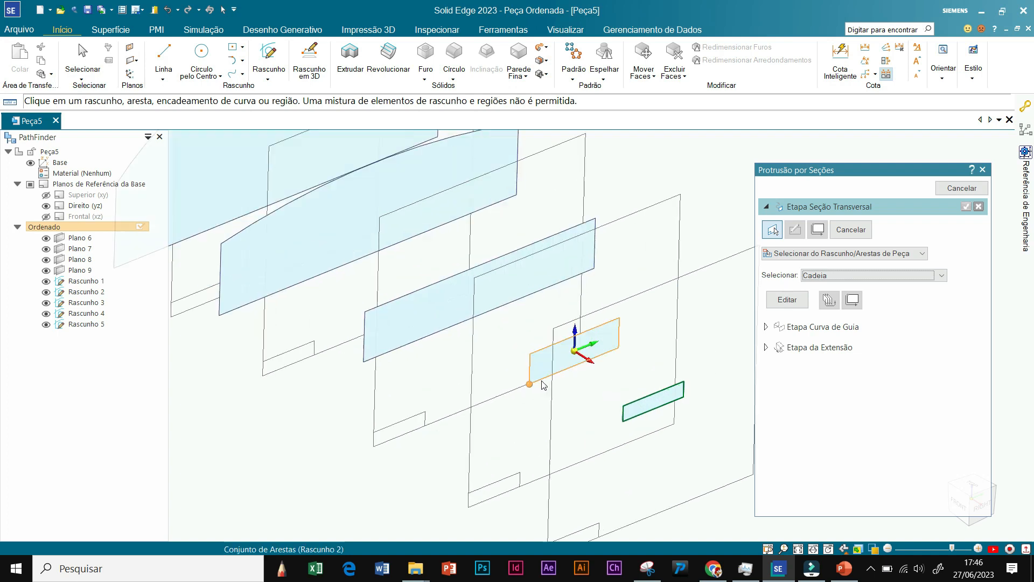
click(531, 386)
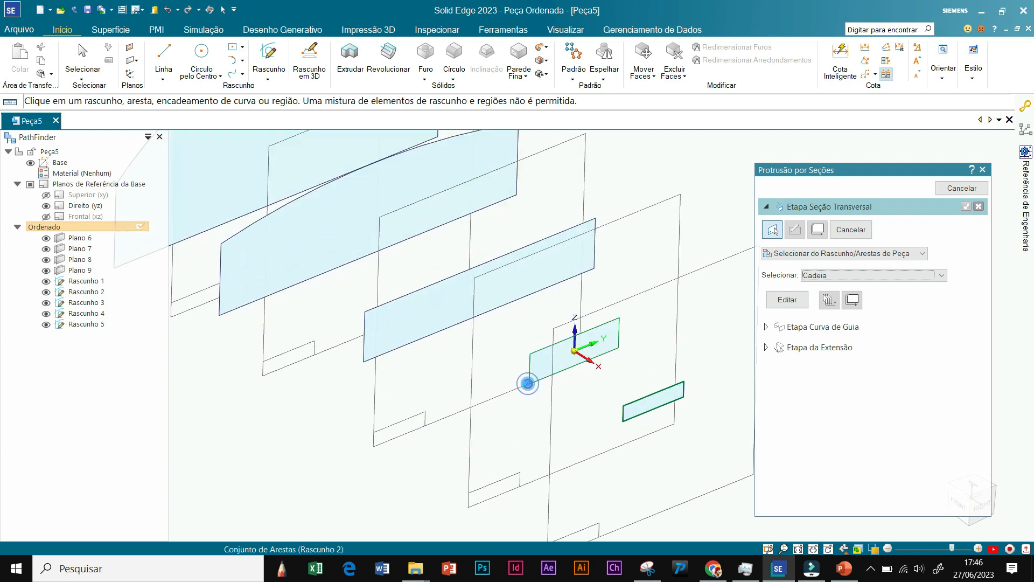
Step: Add the three larger profiles as cross-sections at their lower-right corners and generate the loft preview
click(594, 266)
scroll(631, 258, down, 2)
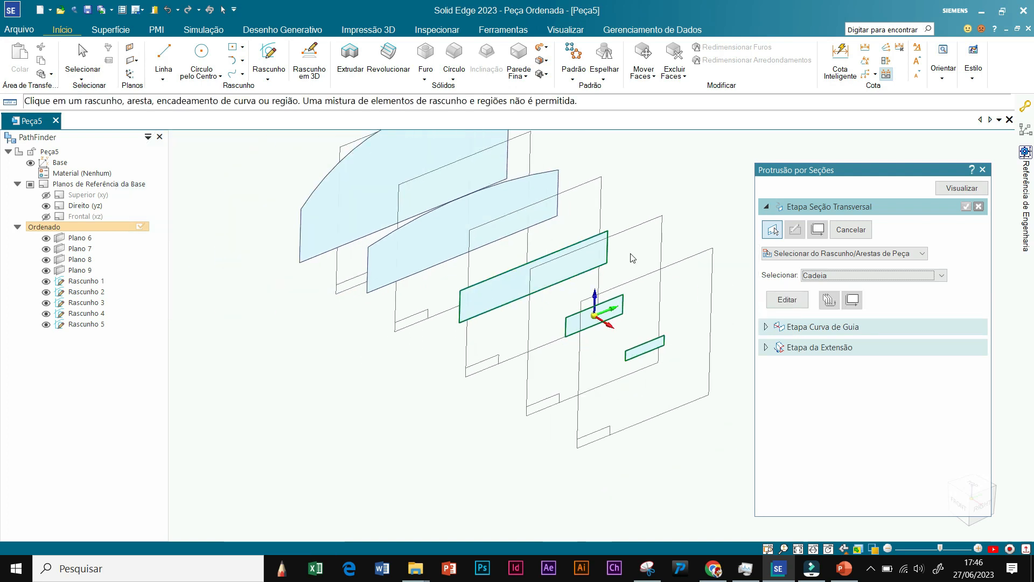
scroll(632, 258, down, 1)
click(573, 228)
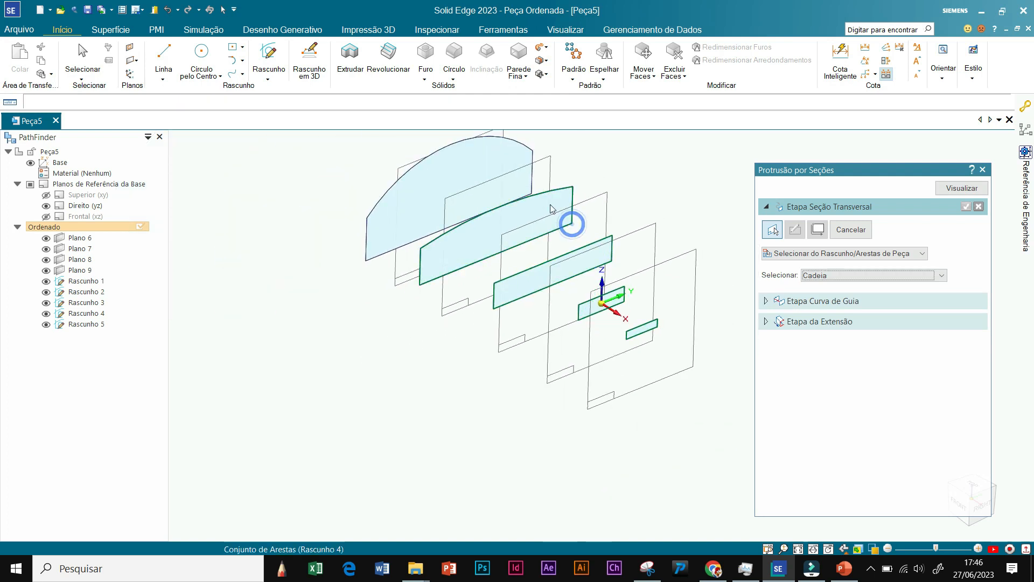
click(532, 193)
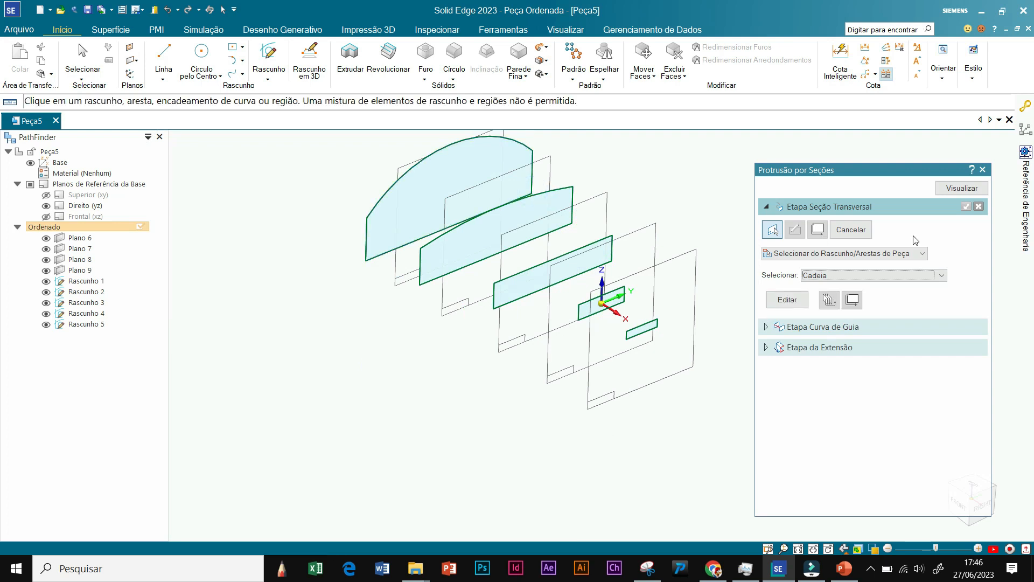
click(959, 188)
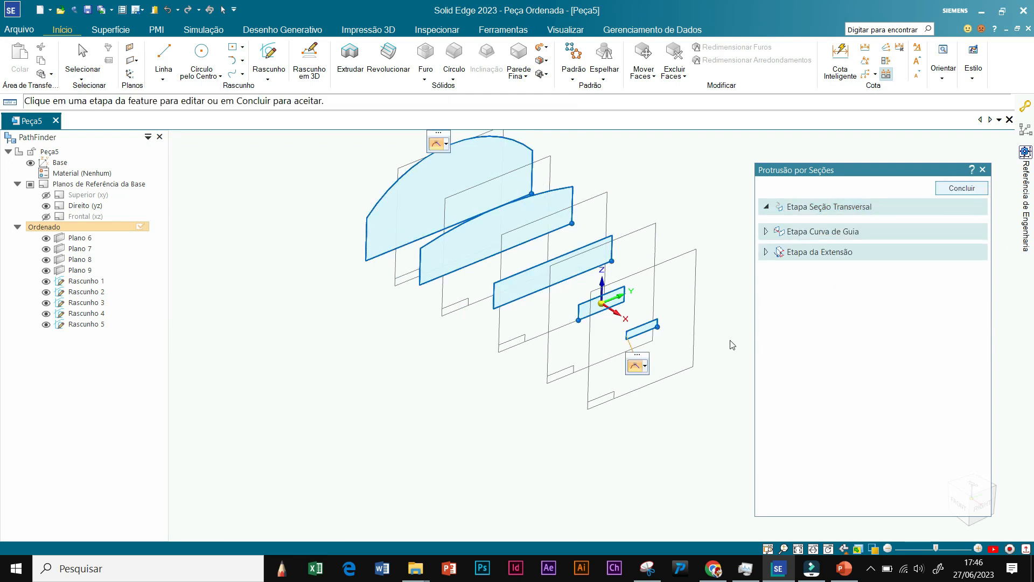
Step: Examine the lofted solid from several angles, especially the faces around the section picked at the opposite corner
scroll(722, 321, up, 2)
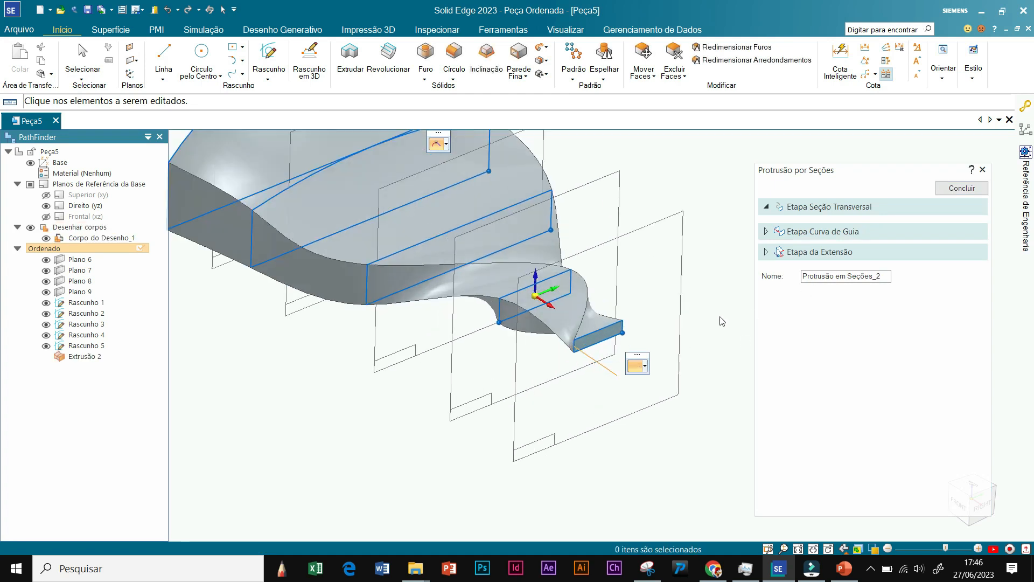
middle_drag(728, 393, 698, 369)
middle_drag(643, 376, 701, 336)
scroll(701, 336, up, 2)
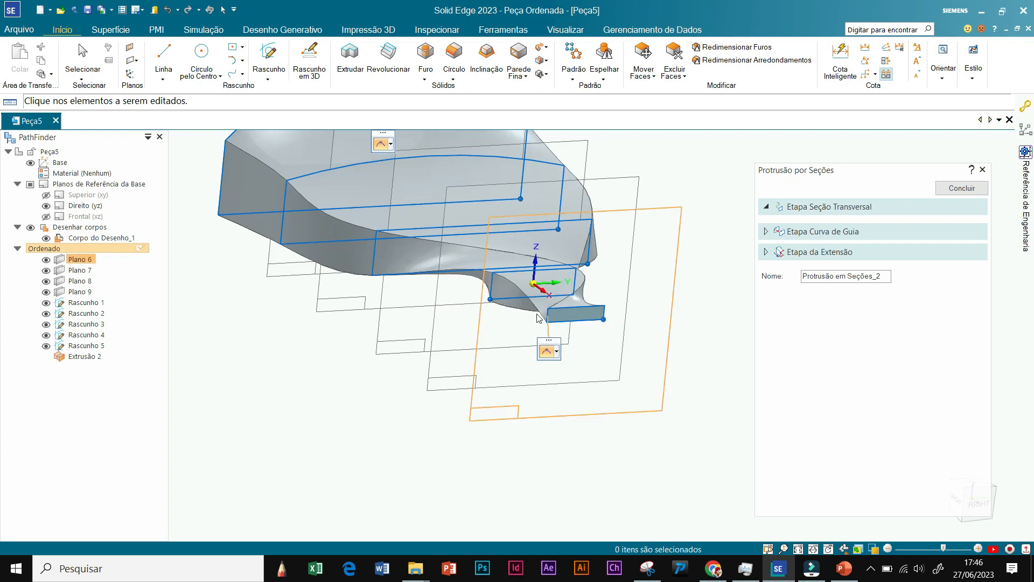
scroll(565, 293, down, 2)
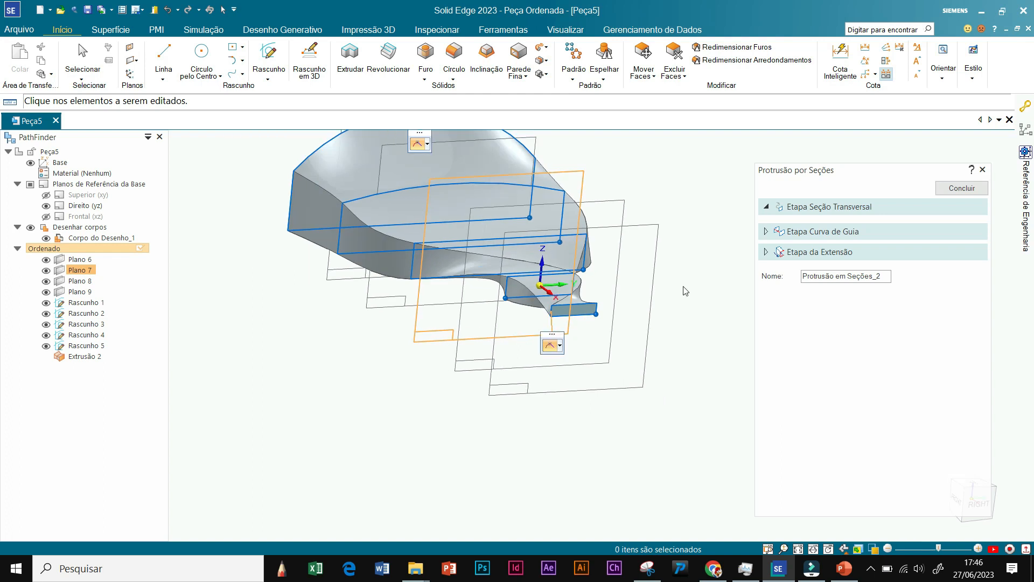
scroll(683, 286, up, 1)
middle_drag(679, 289, 595, 332)
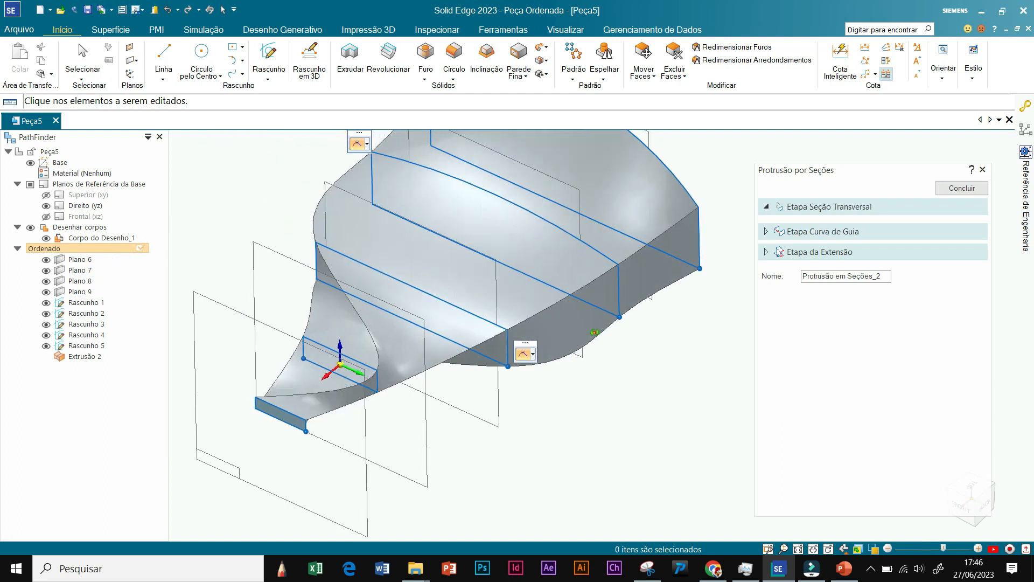
scroll(500, 327, down, 1)
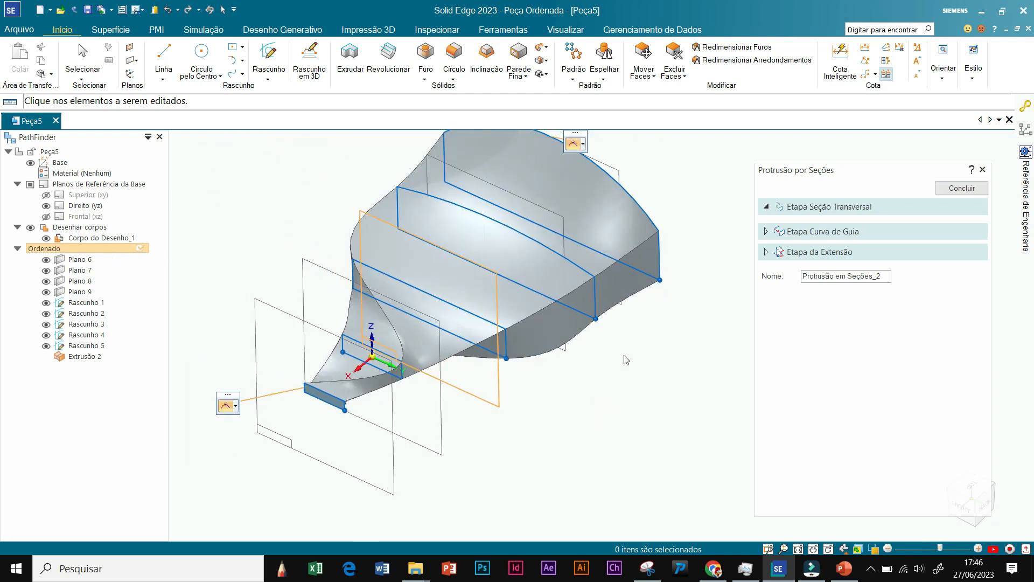
scroll(625, 360, up, 1)
scroll(605, 369, up, 2)
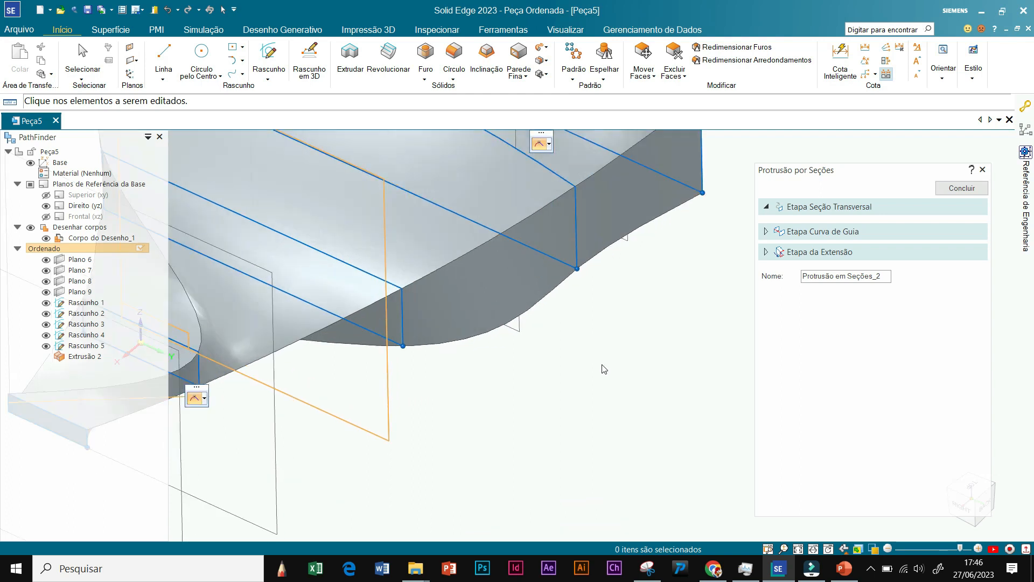
scroll(605, 369, down, 3)
middle_drag(573, 415, 583, 345)
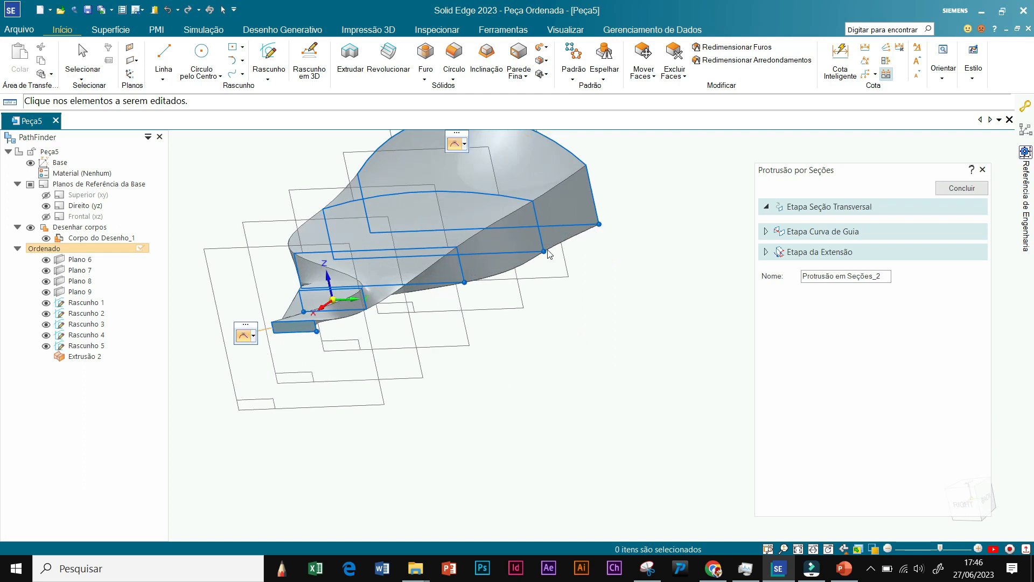
scroll(616, 324, down, 1)
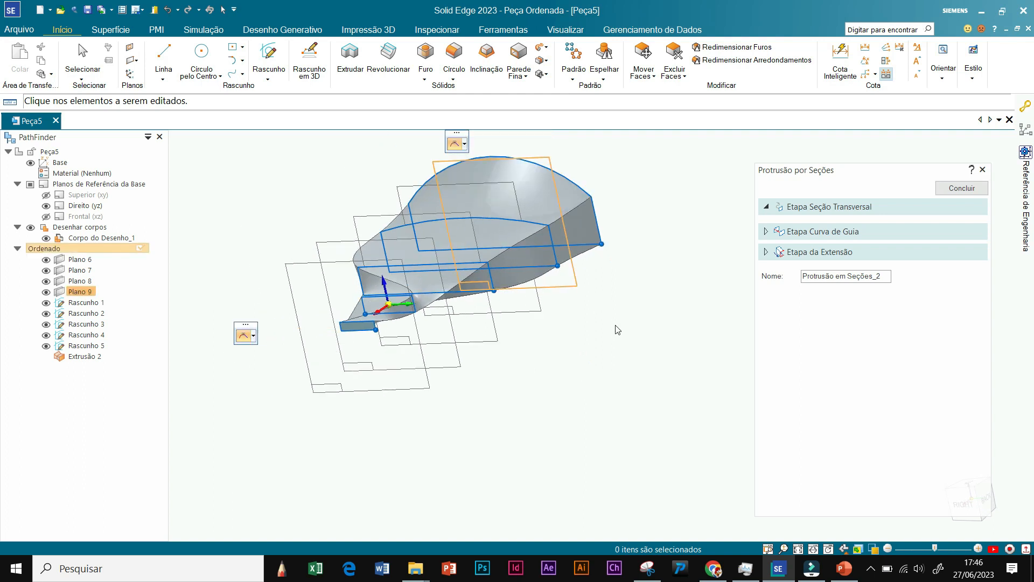
scroll(625, 264, up, 1)
Step: Finish the loft protrusion with the mismatched corner and bring up the Transição command again
click(953, 187)
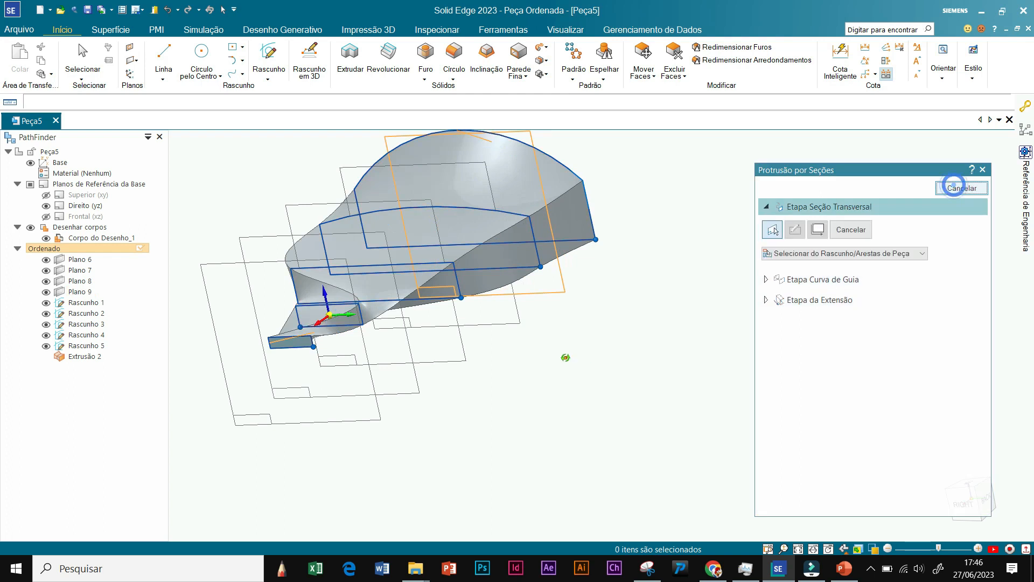
middle_drag(566, 357, 737, 367)
scroll(648, 279, up, 2)
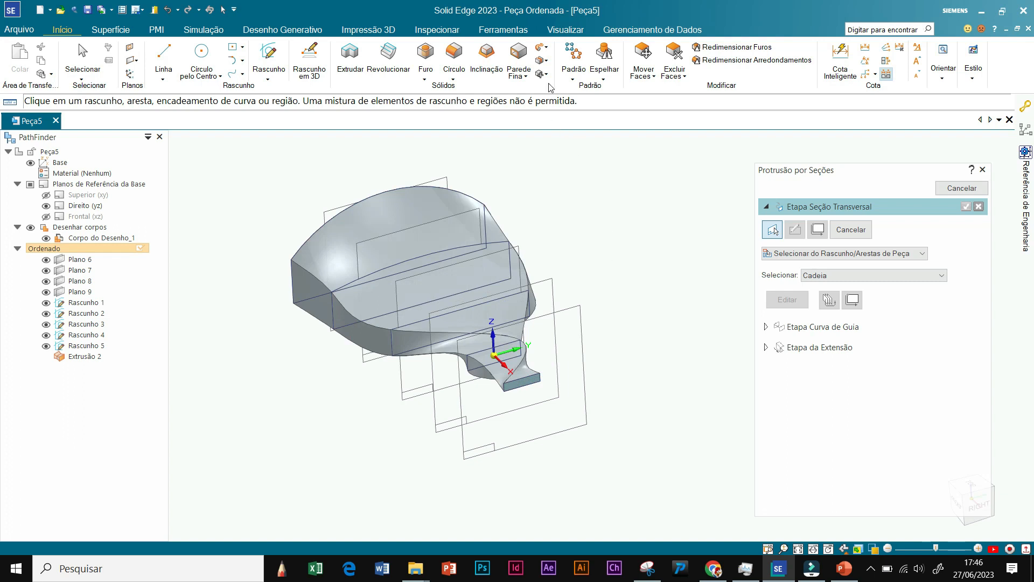
click(547, 49)
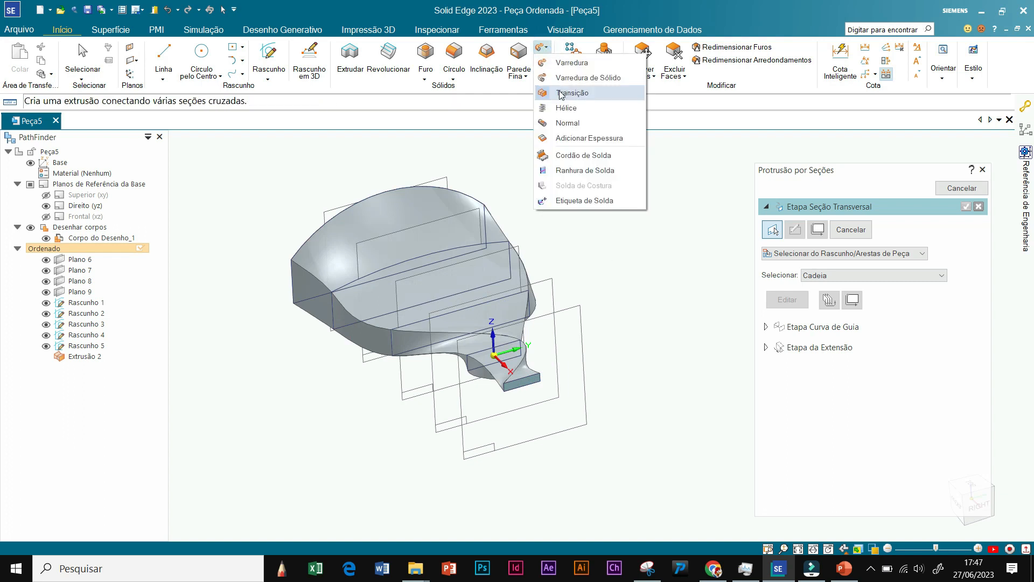